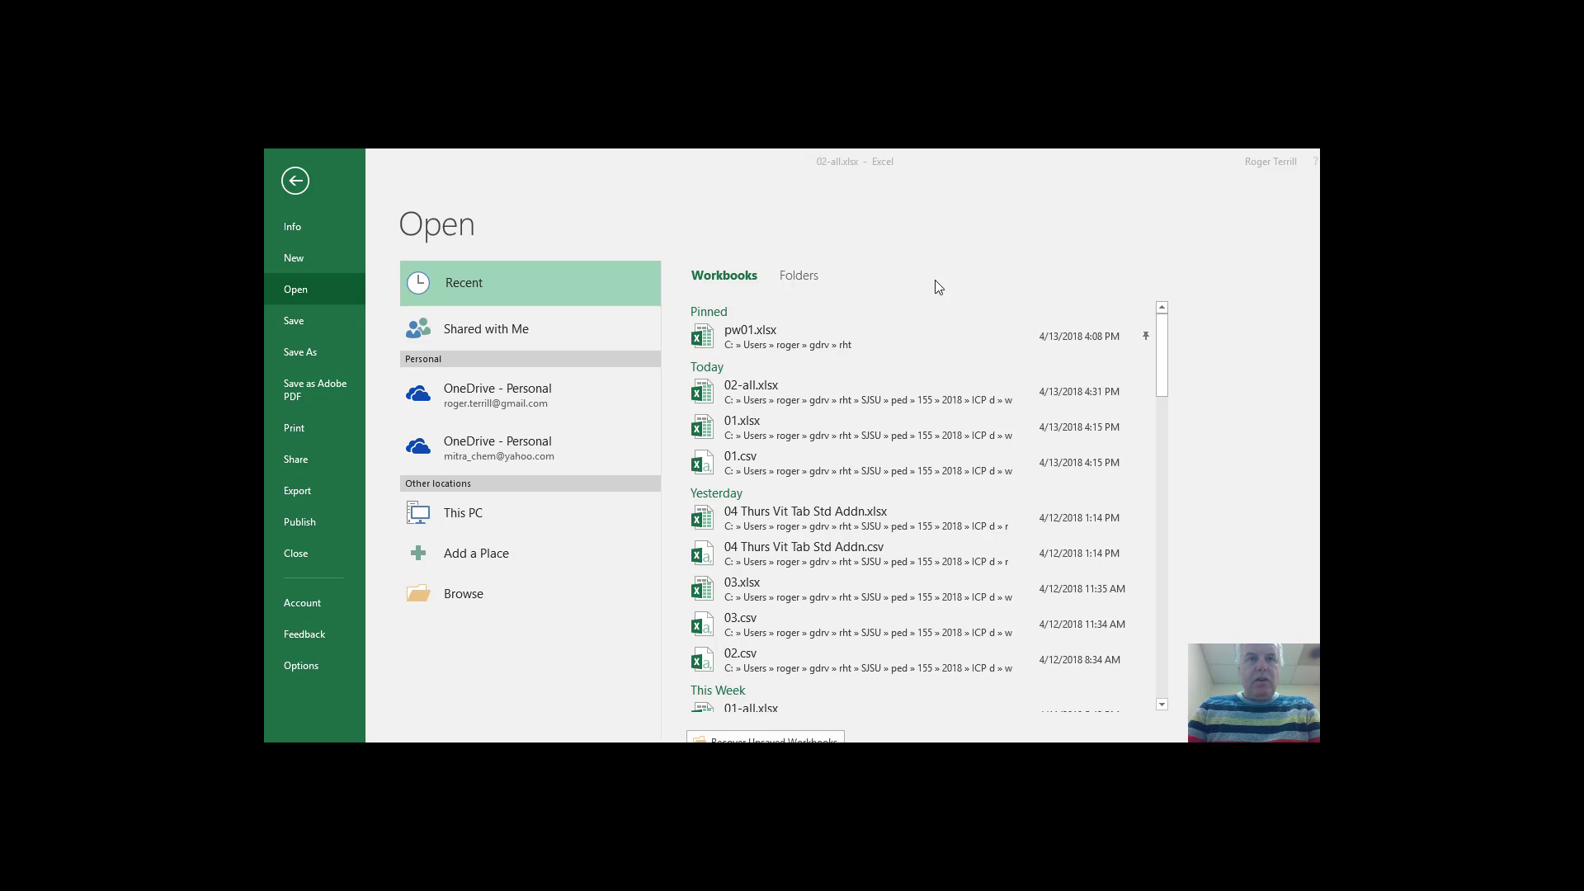
Step: Browse the w folder with all file types shown, open 04.csv and maximize its window
click(464, 595)
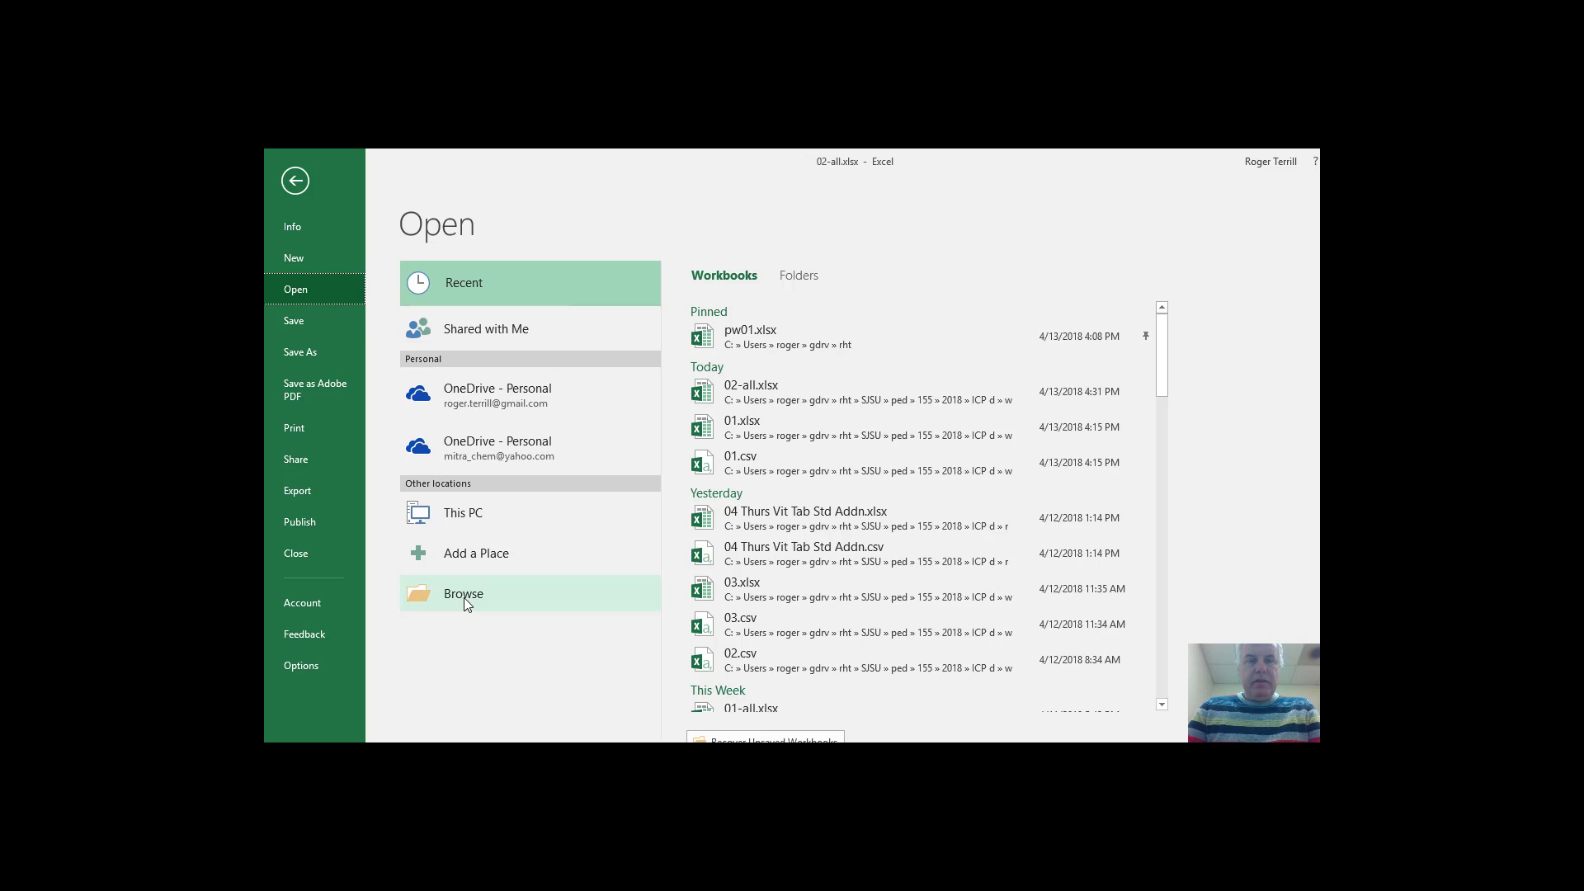
click(464, 595)
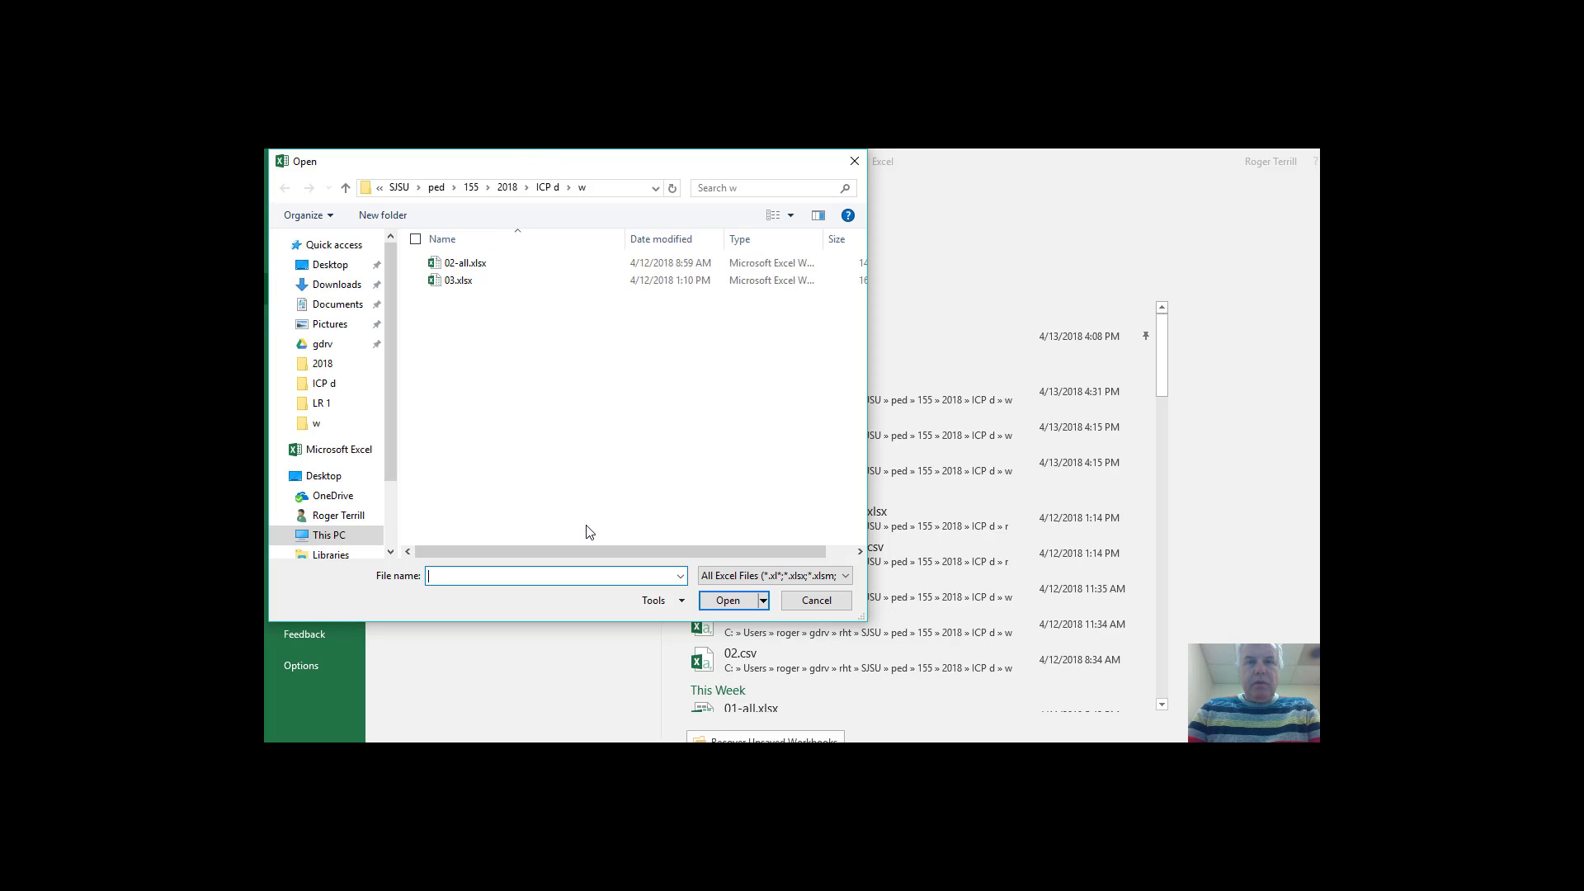
click(682, 577)
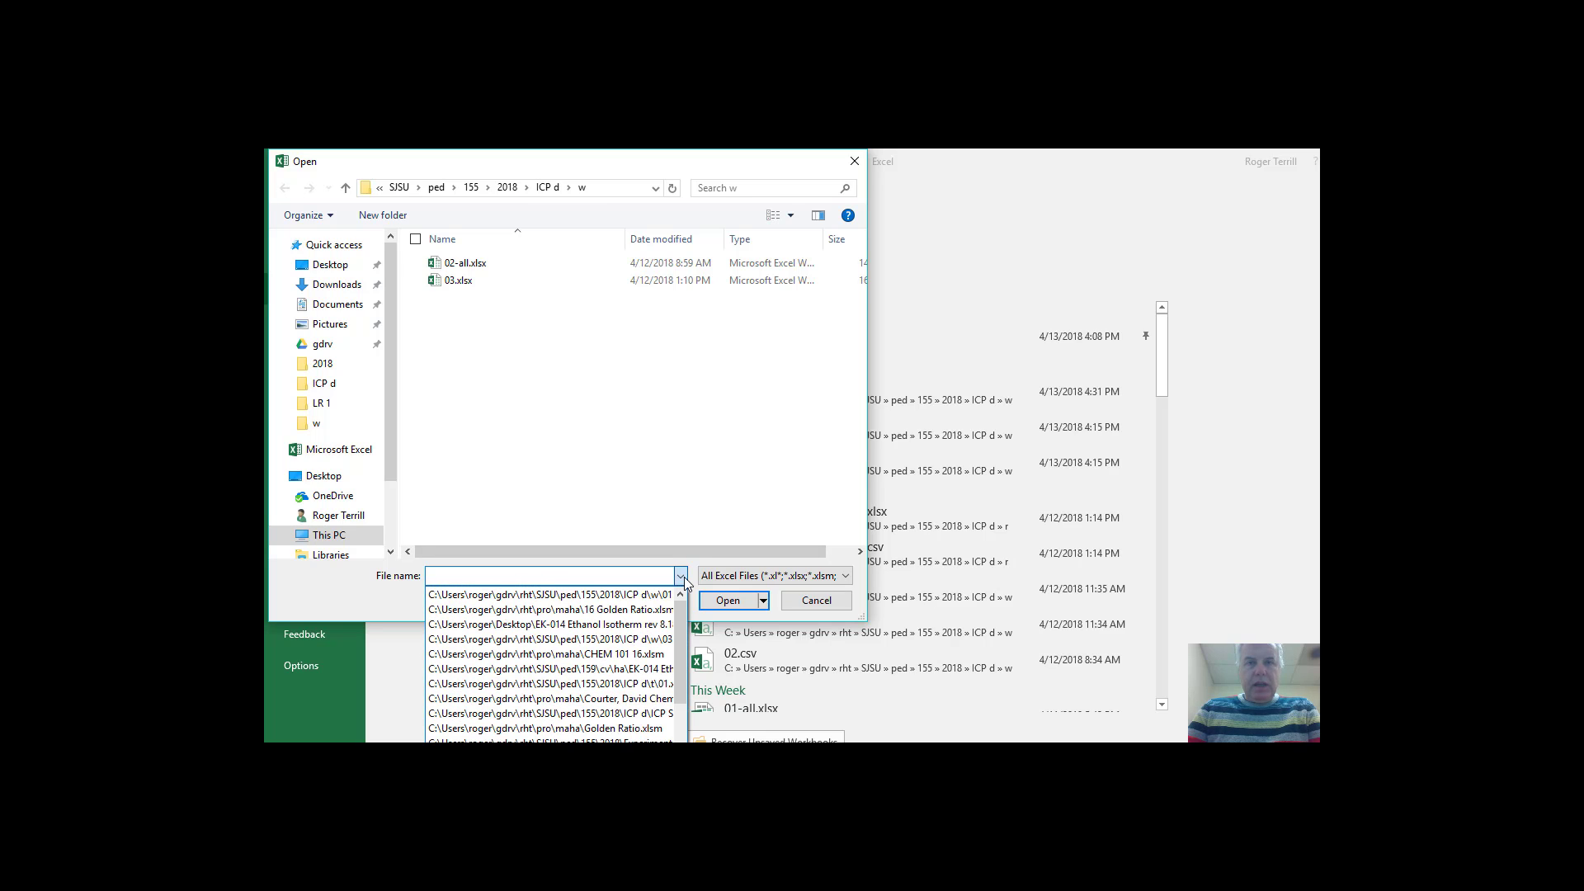
click(685, 583)
click(723, 575)
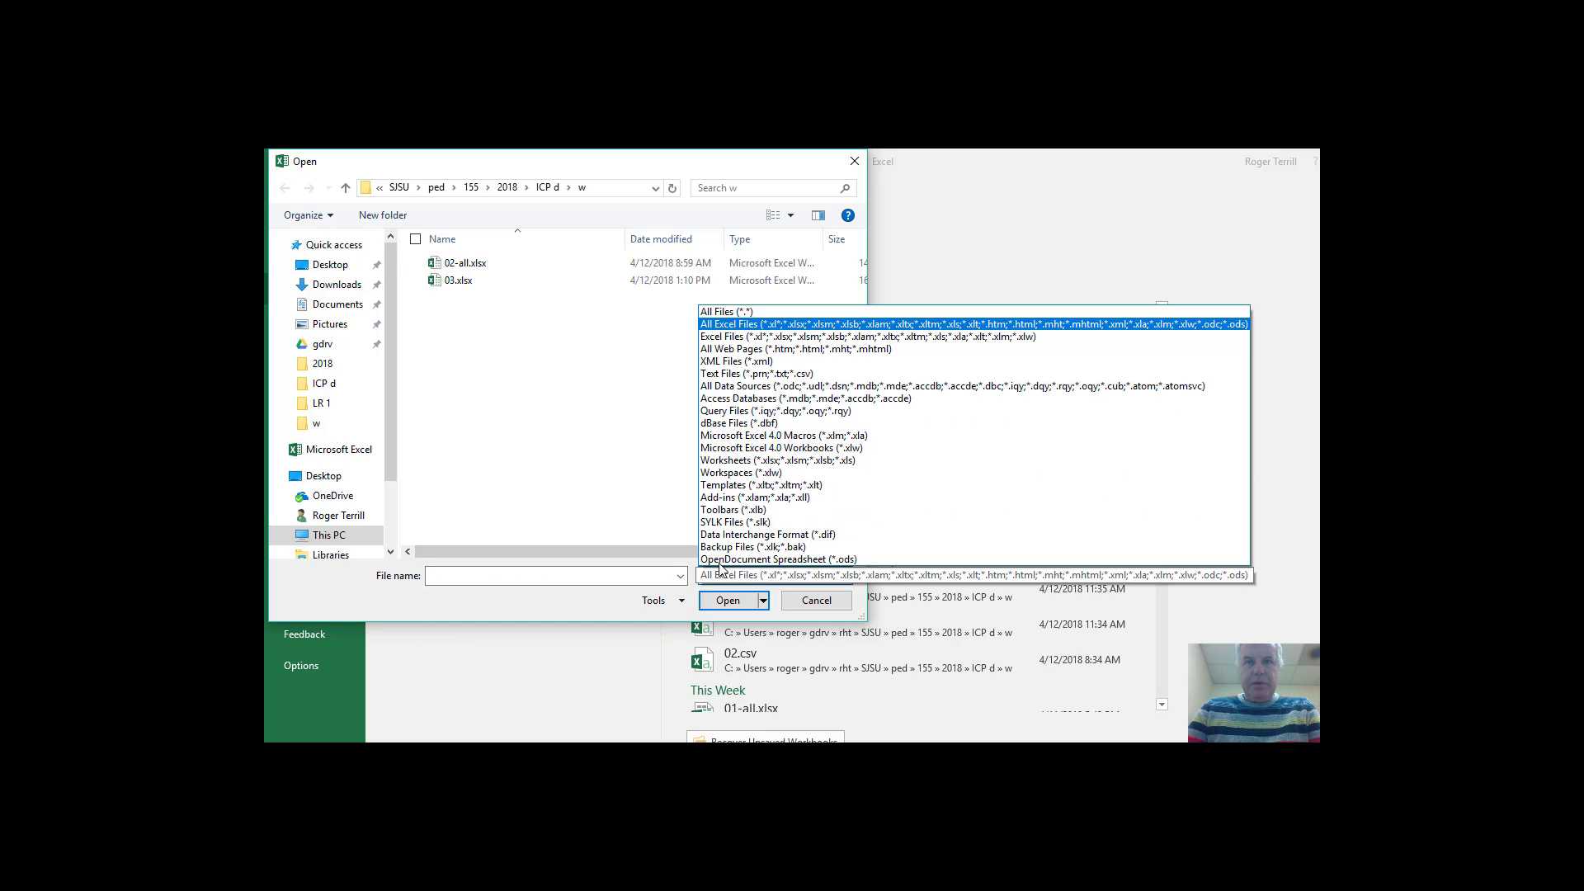
click(727, 312)
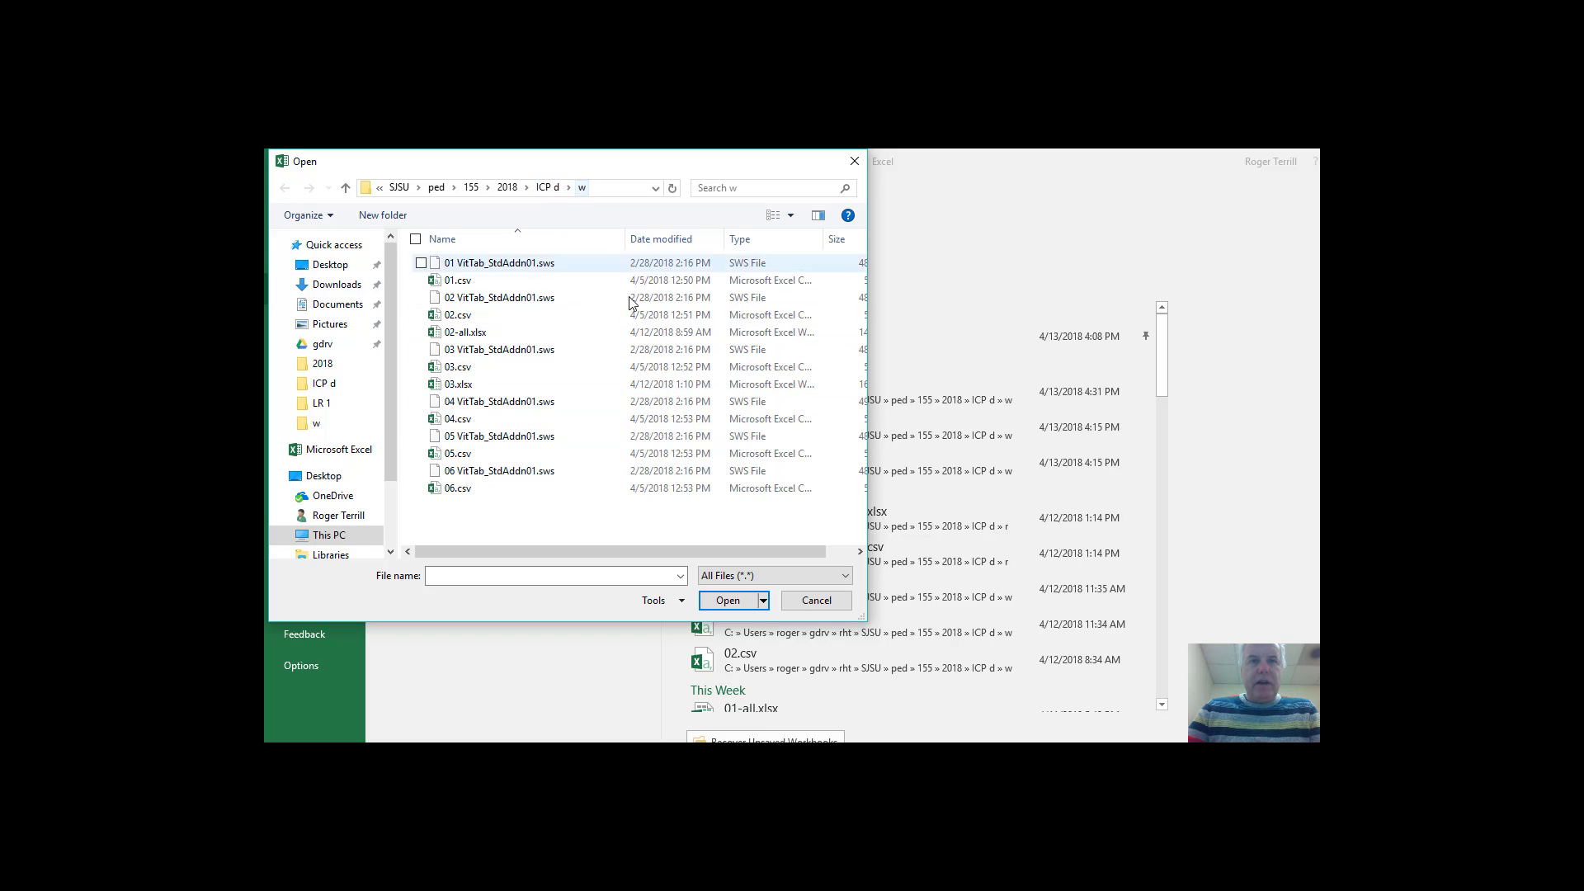
click(454, 420)
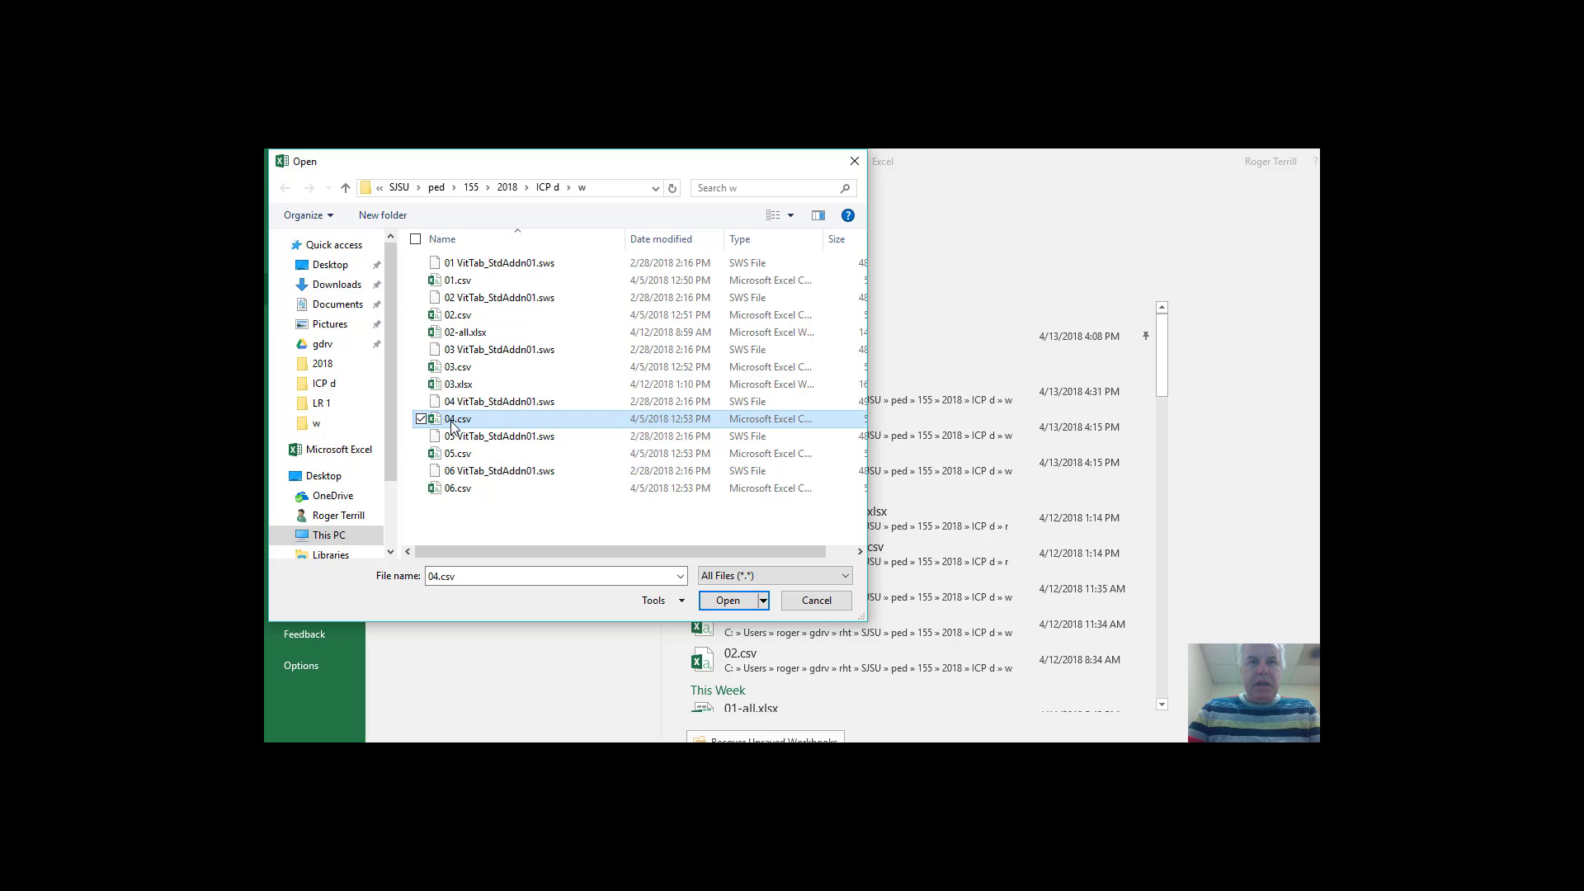
click(726, 600)
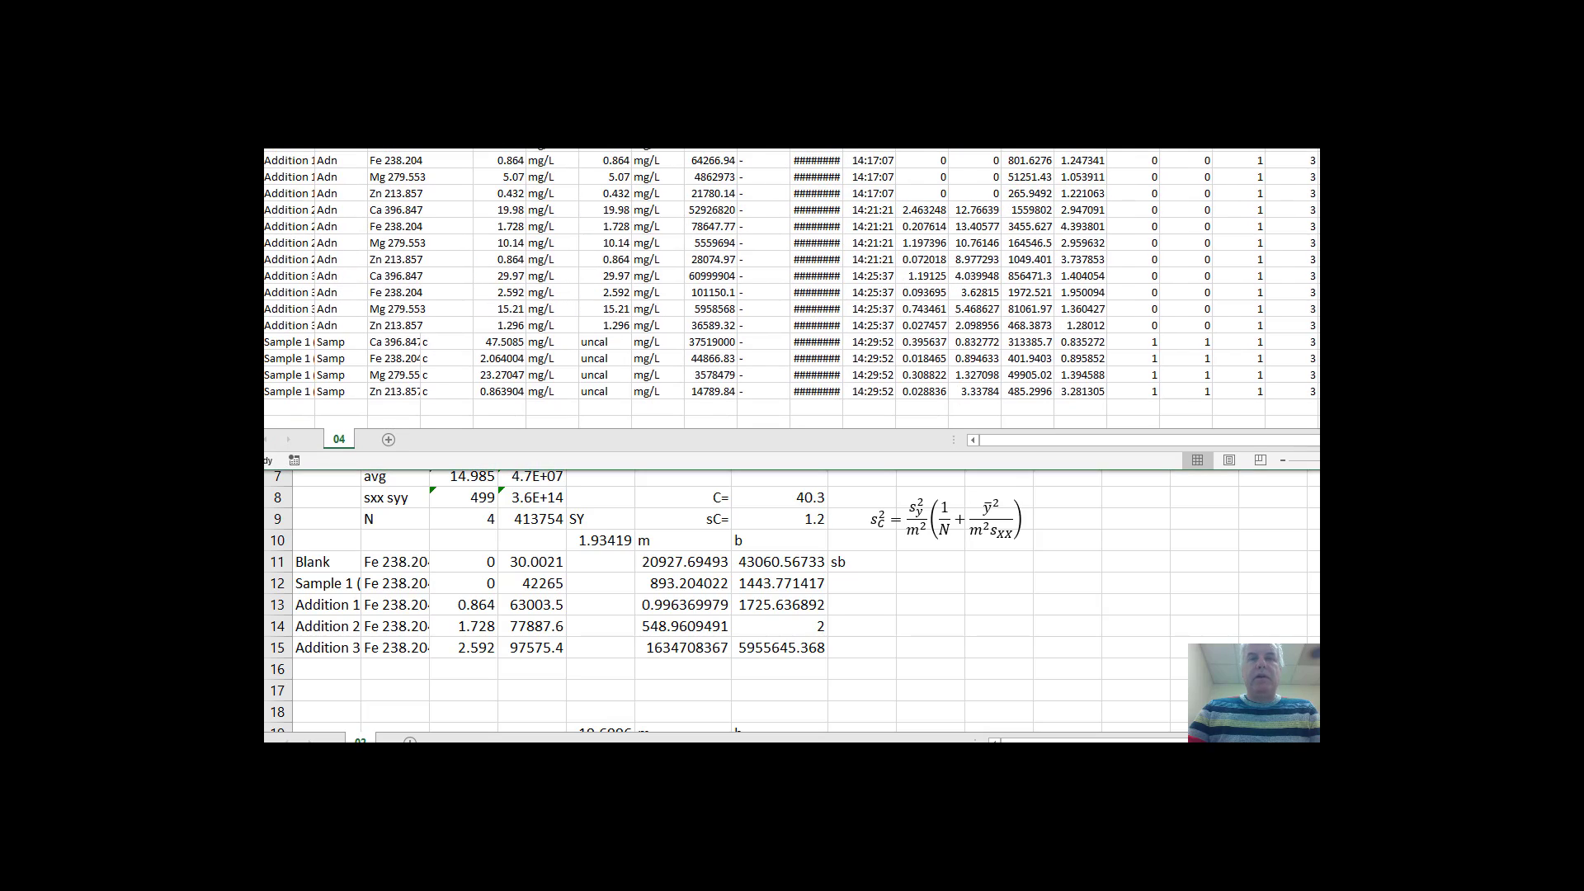
drag(726, 149, 845, 255)
double_click(845, 255)
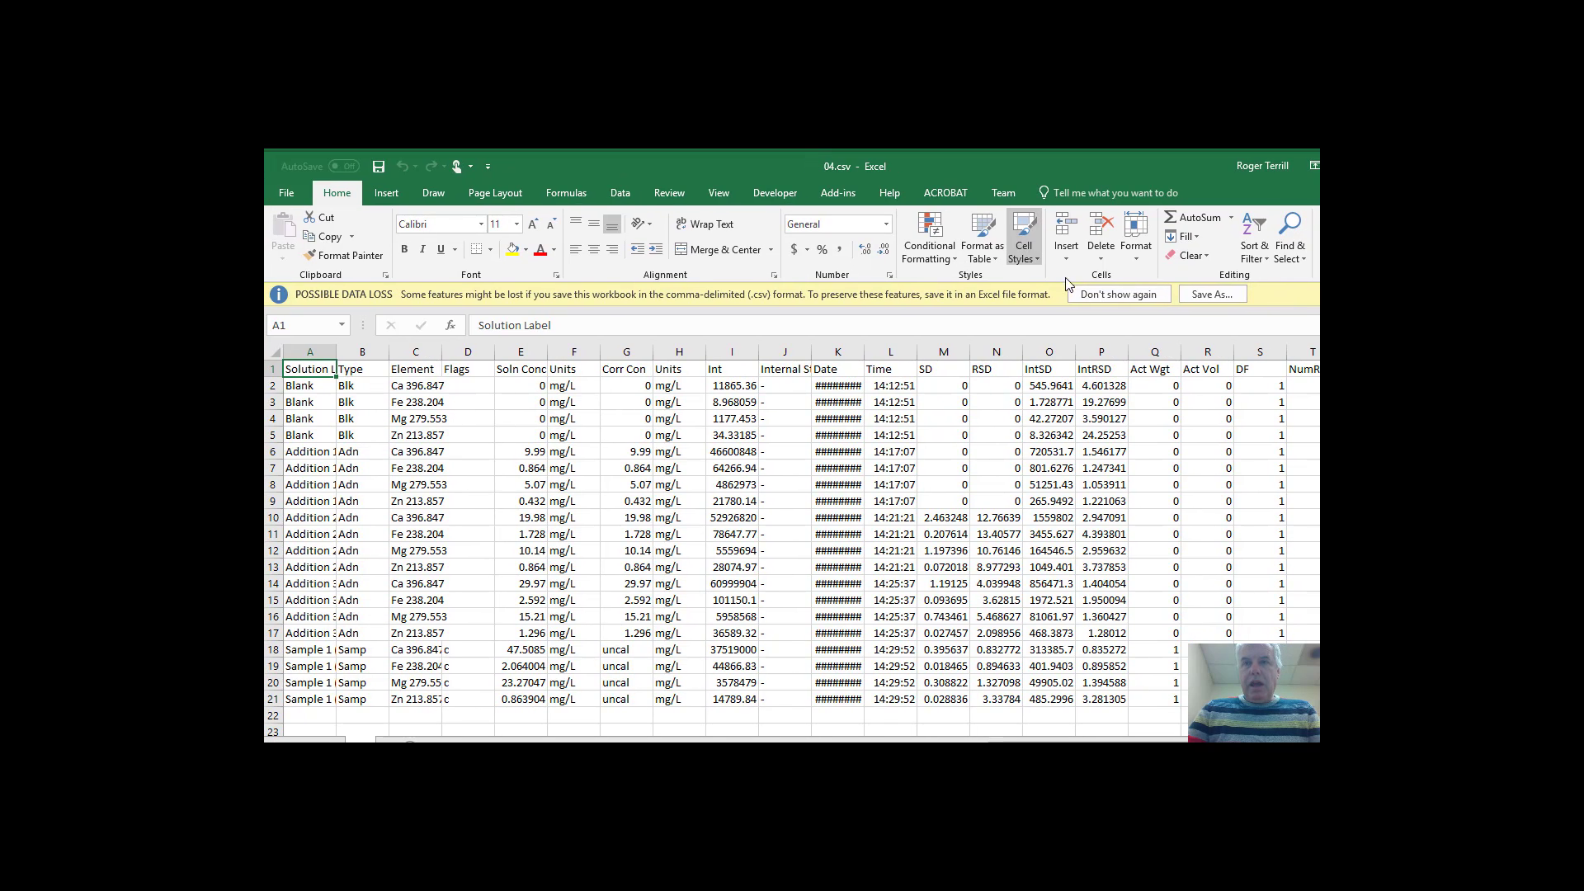
Step: Save the CSV file as an Excel Workbook (*.xlsx) named 04 in the same folder
click(290, 193)
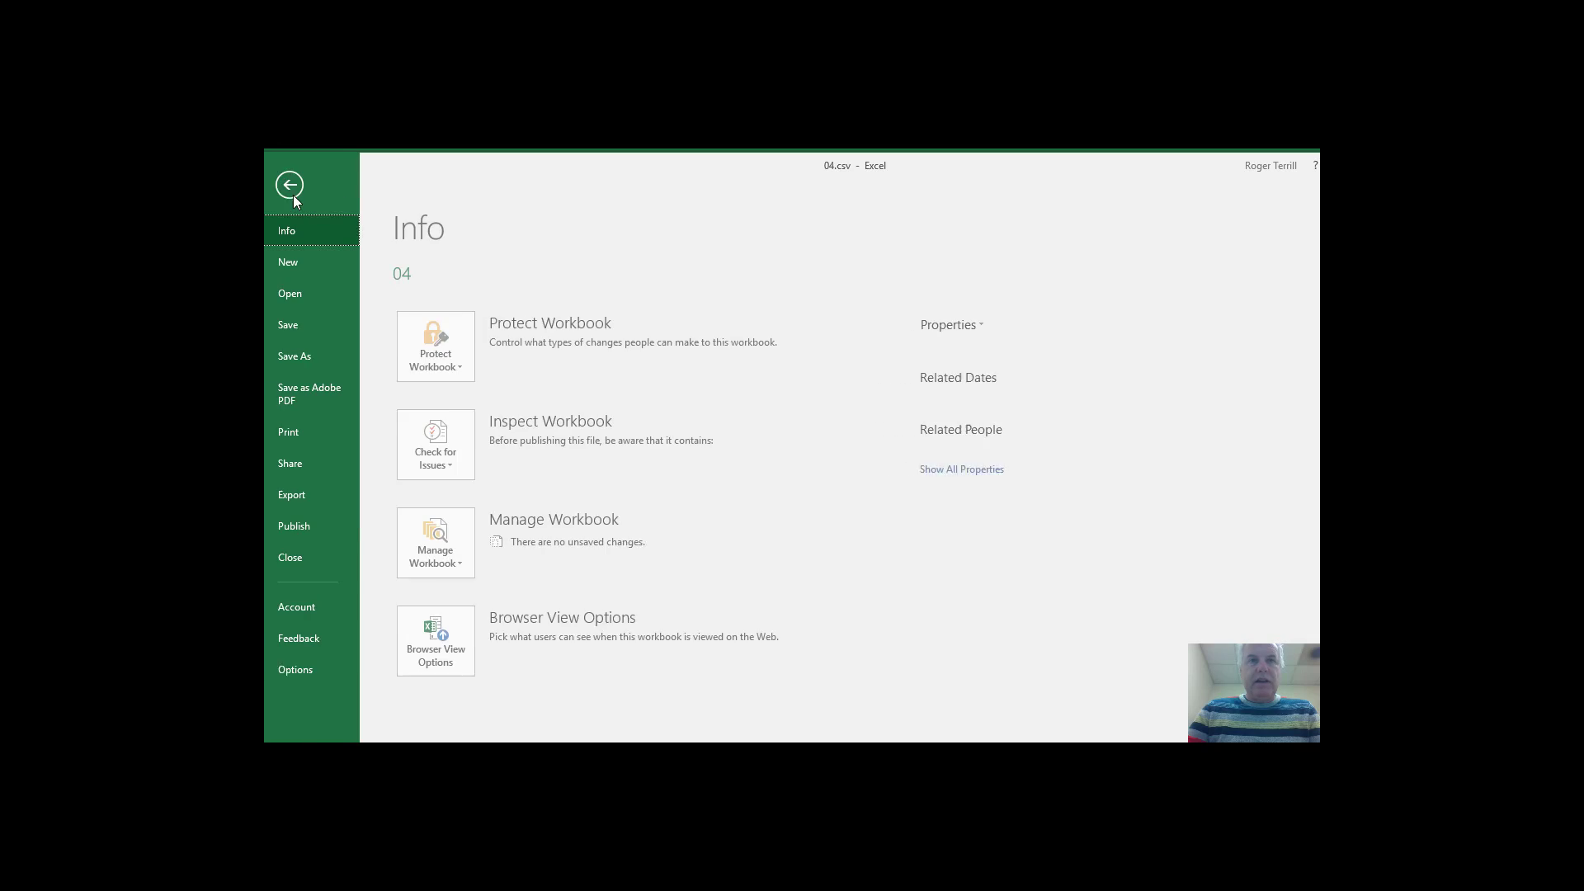
click(295, 353)
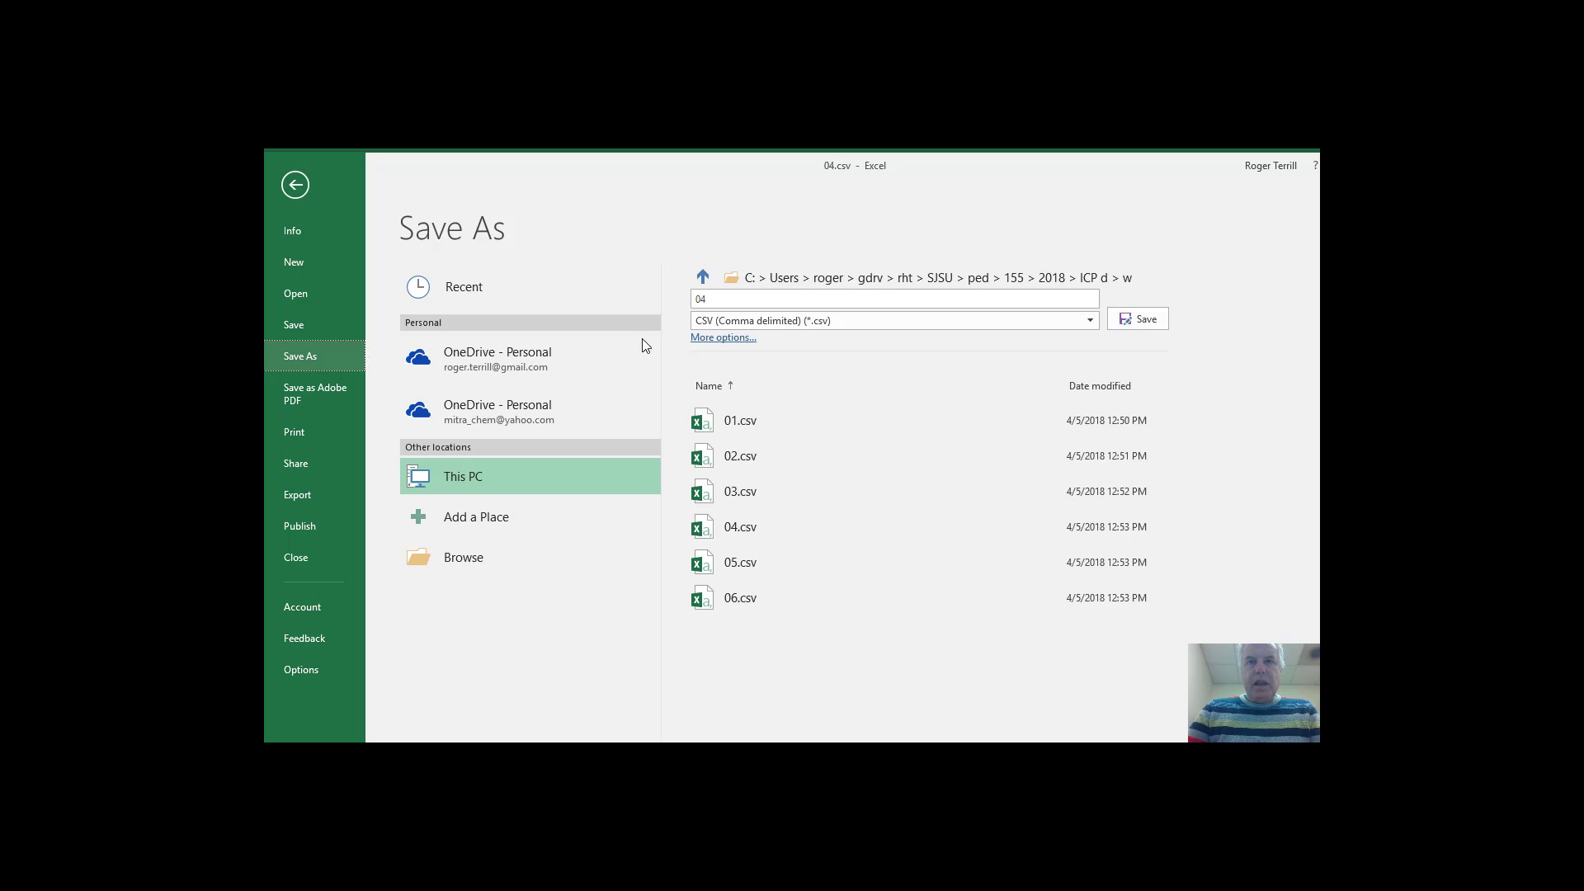
click(800, 320)
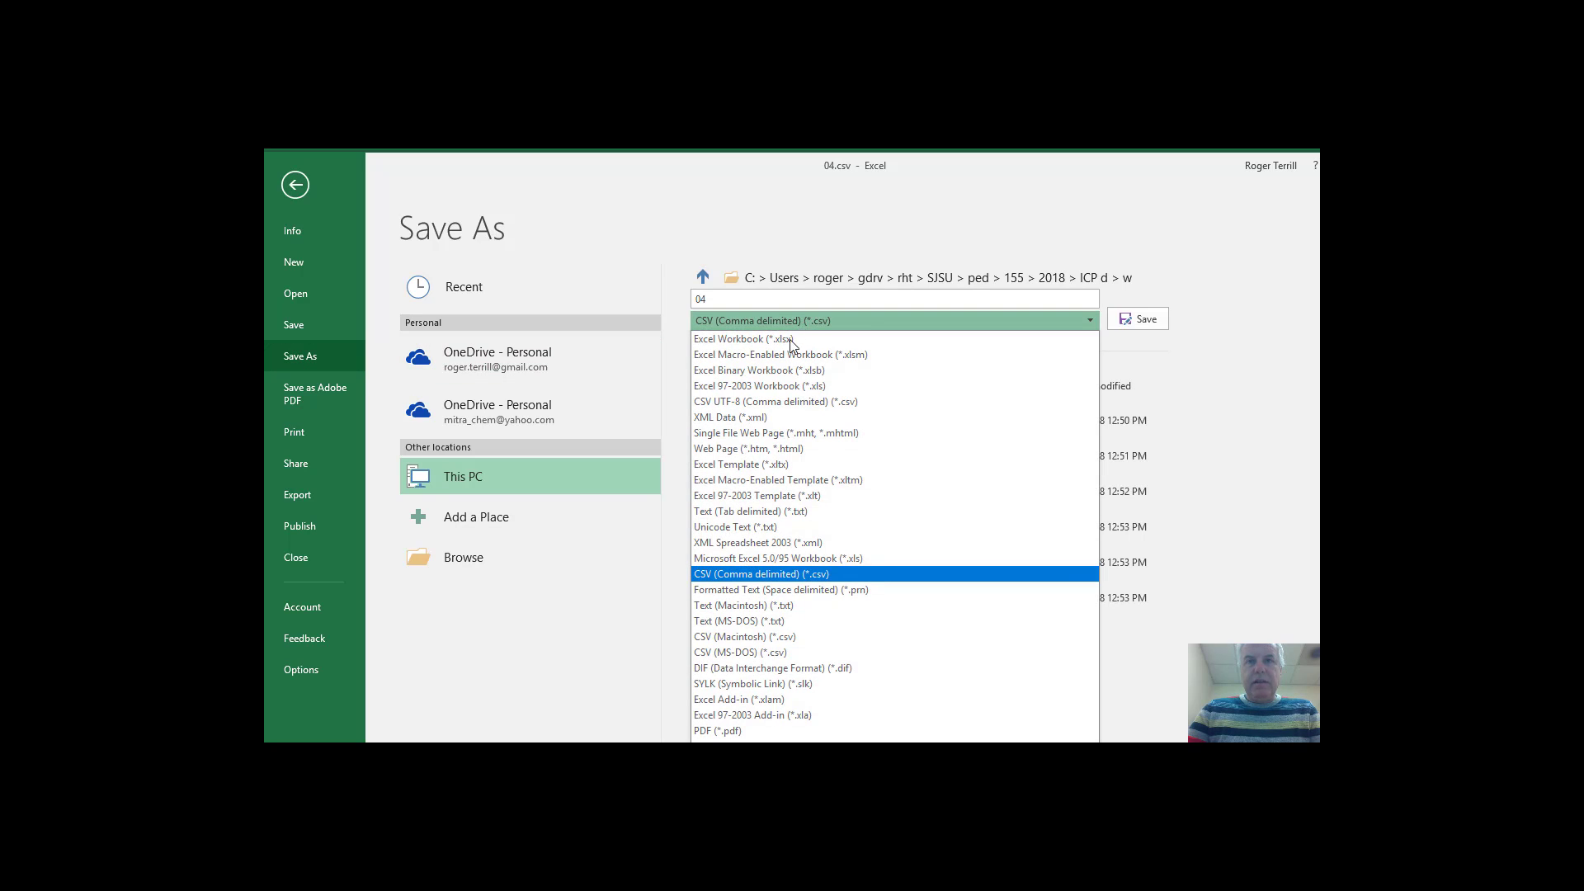
key(Escape)
click(1062, 326)
click(1143, 325)
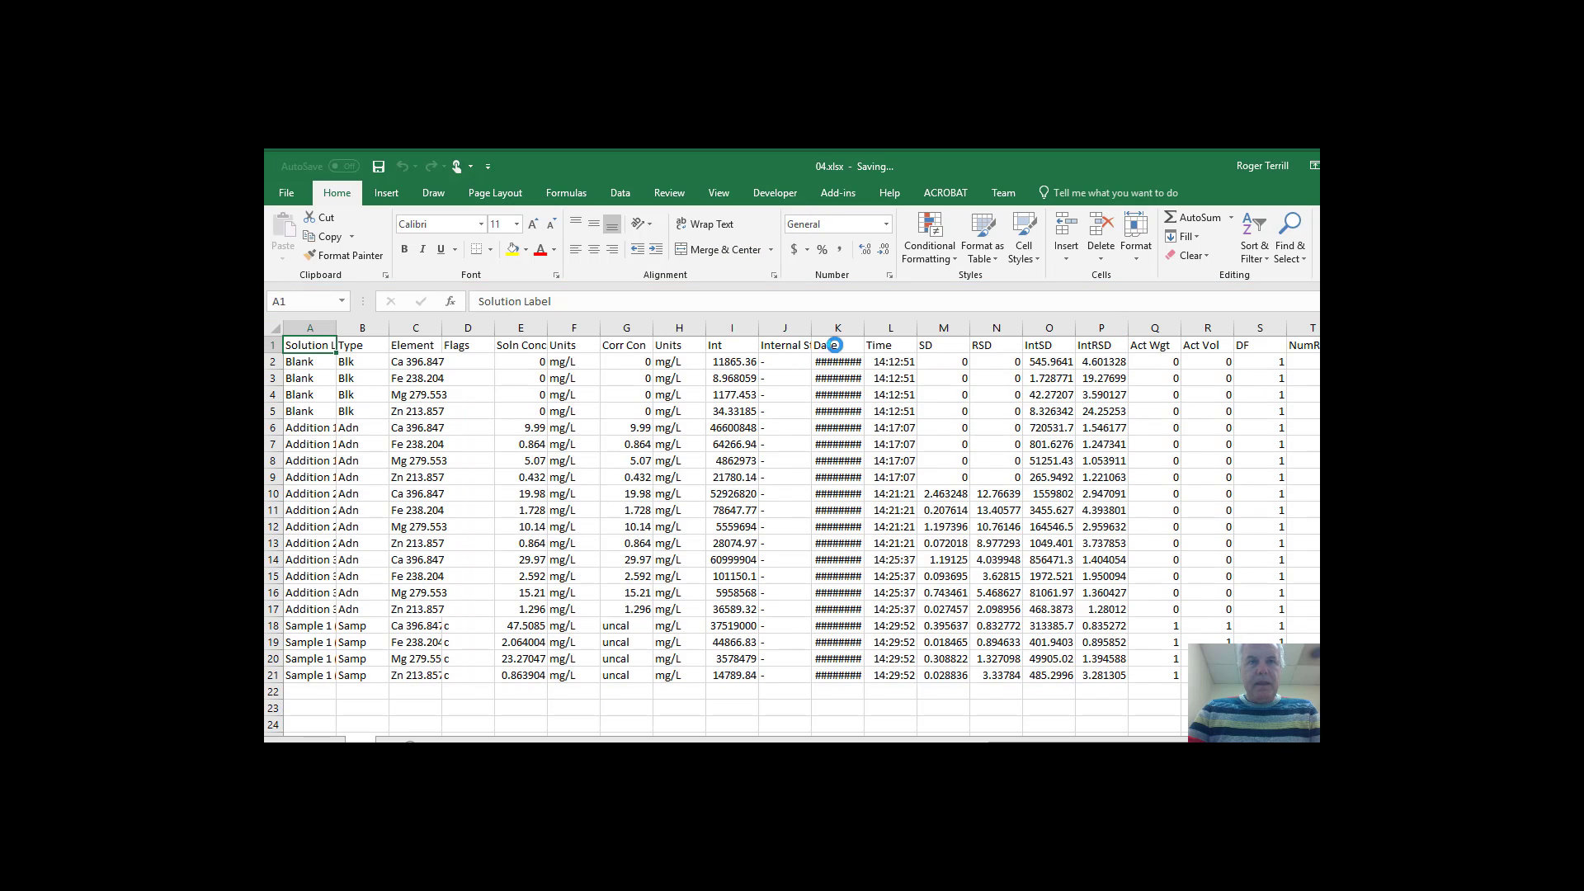
Step: Delete the Type and Flags columns from the data sheet
click(360, 327)
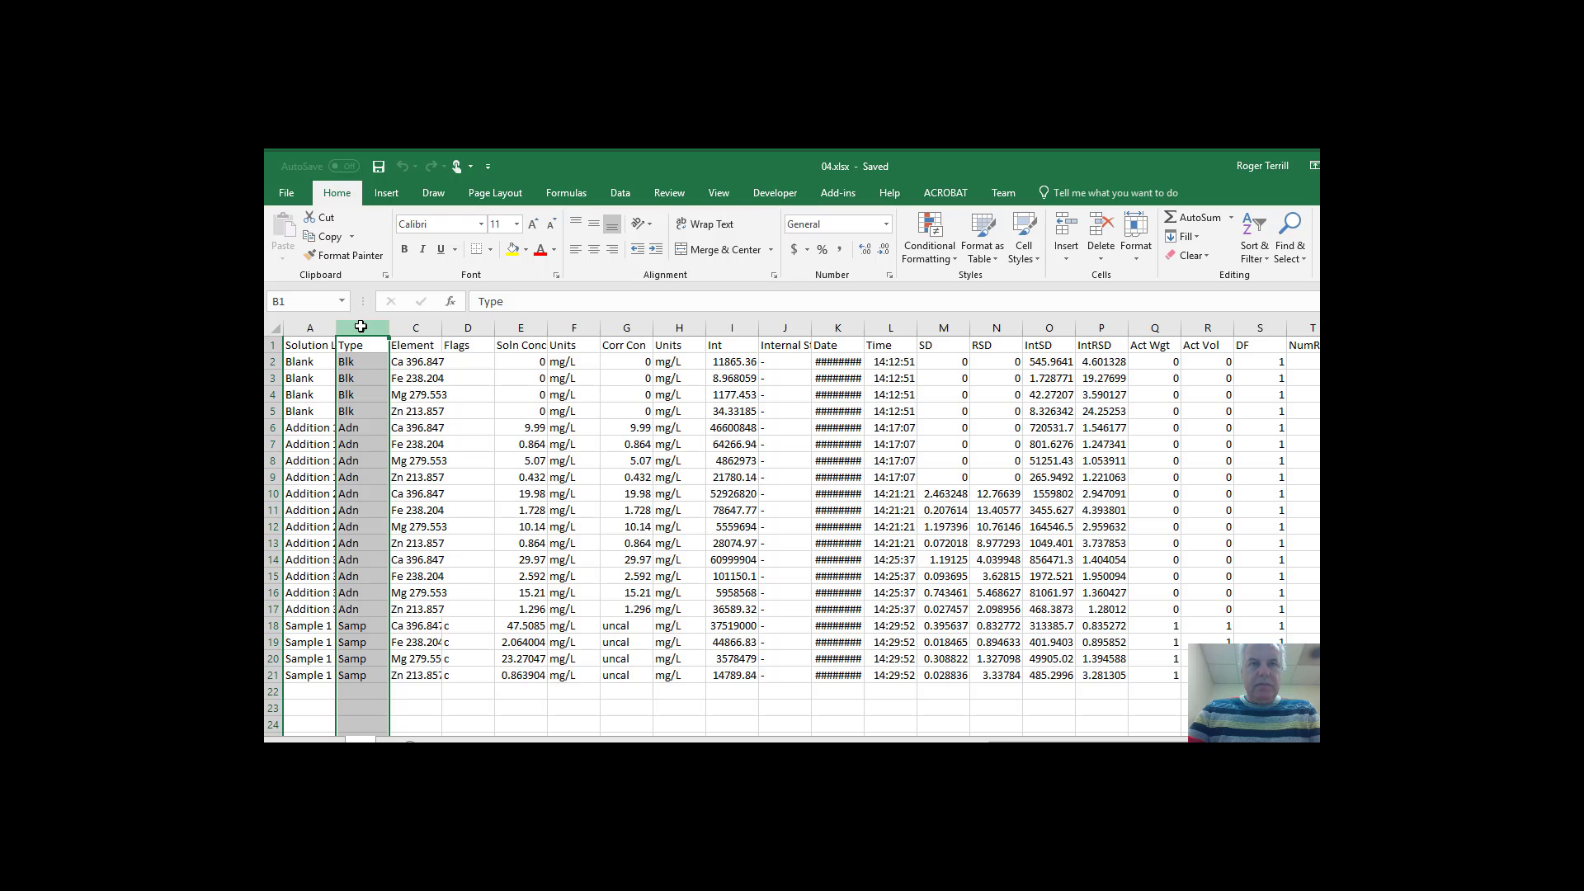
right_click(361, 322)
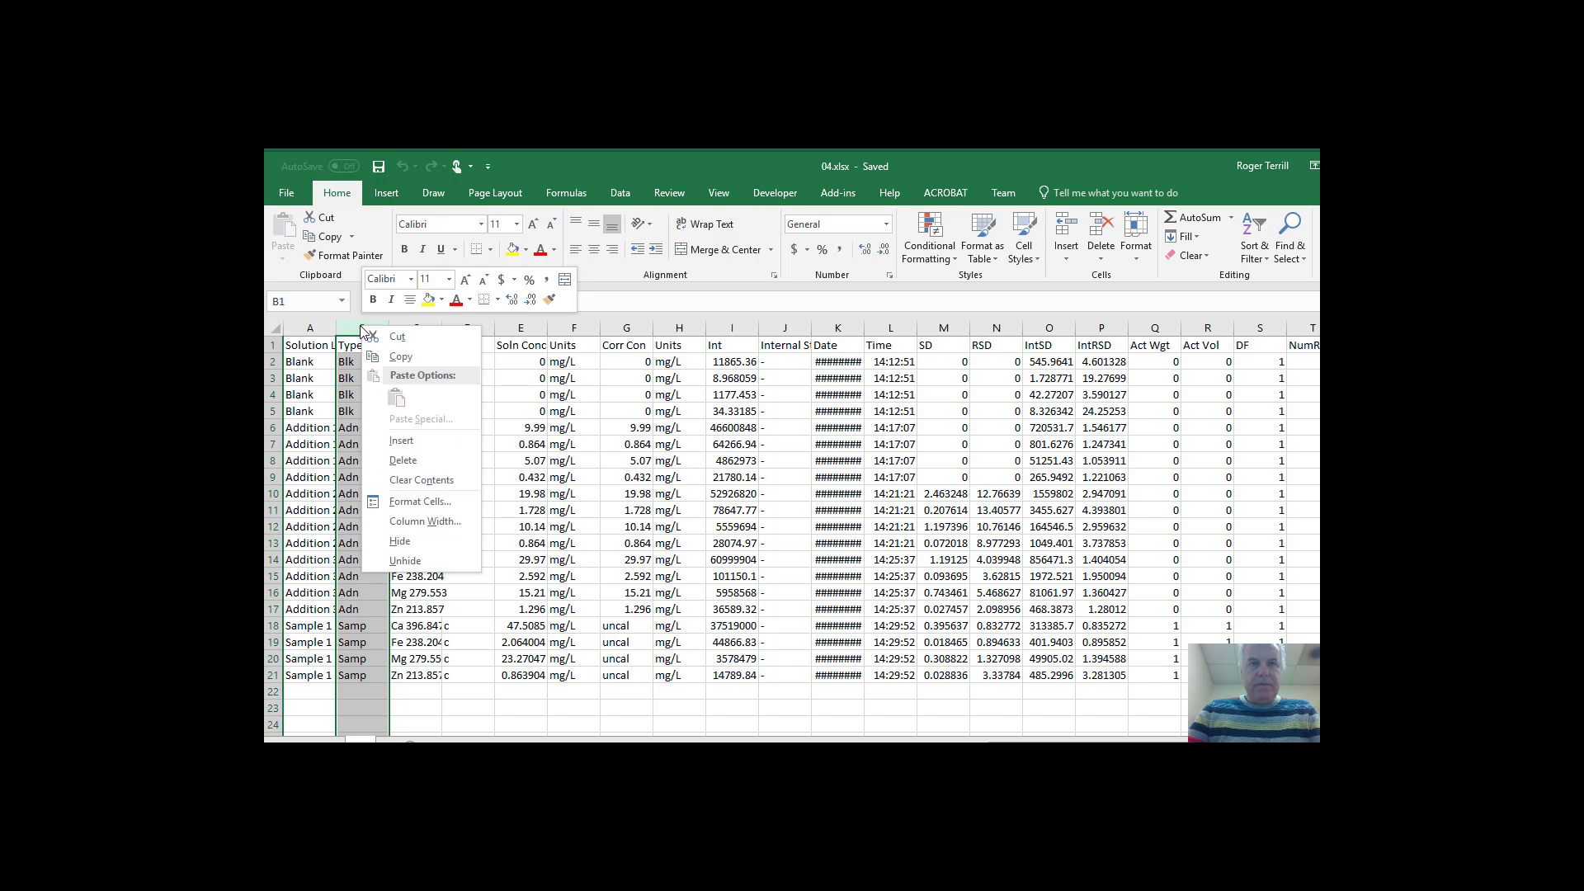
click(447, 453)
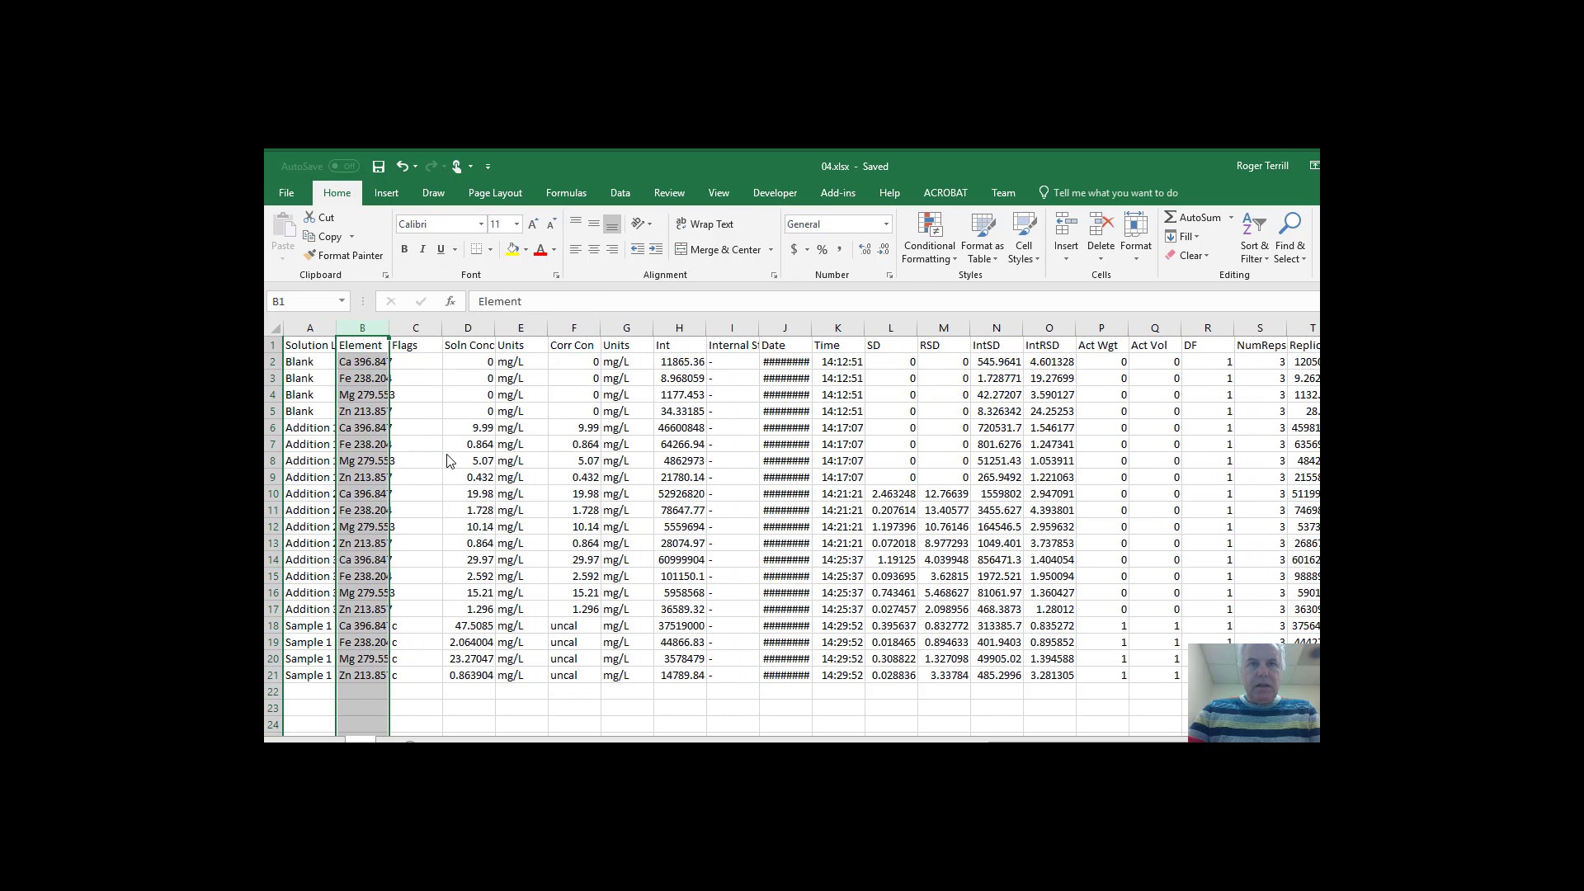
click(417, 325)
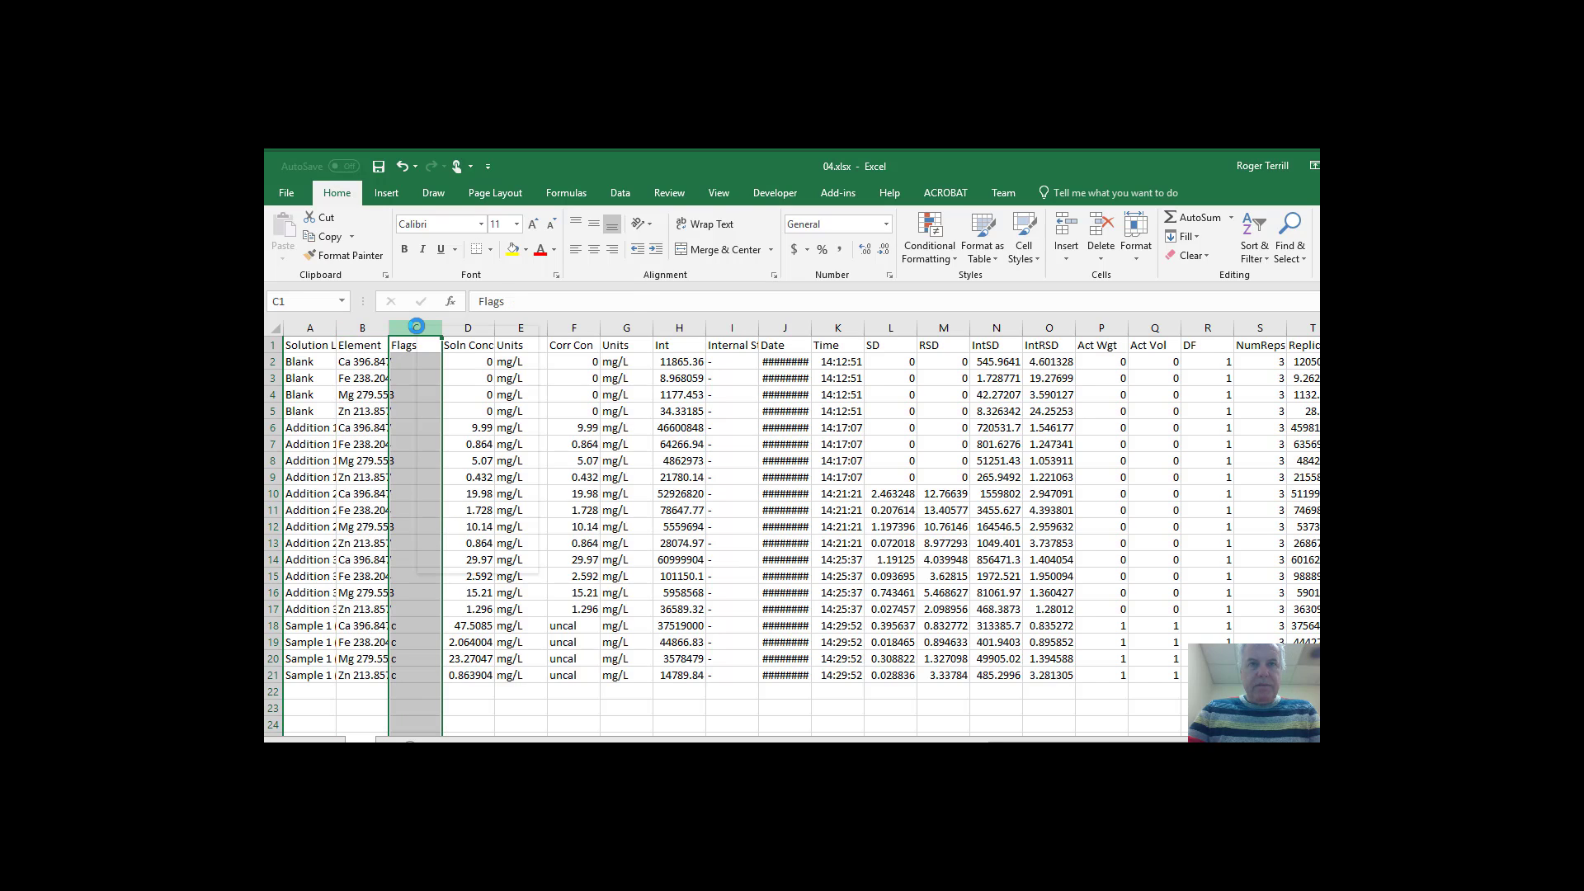
right_click(417, 326)
click(459, 462)
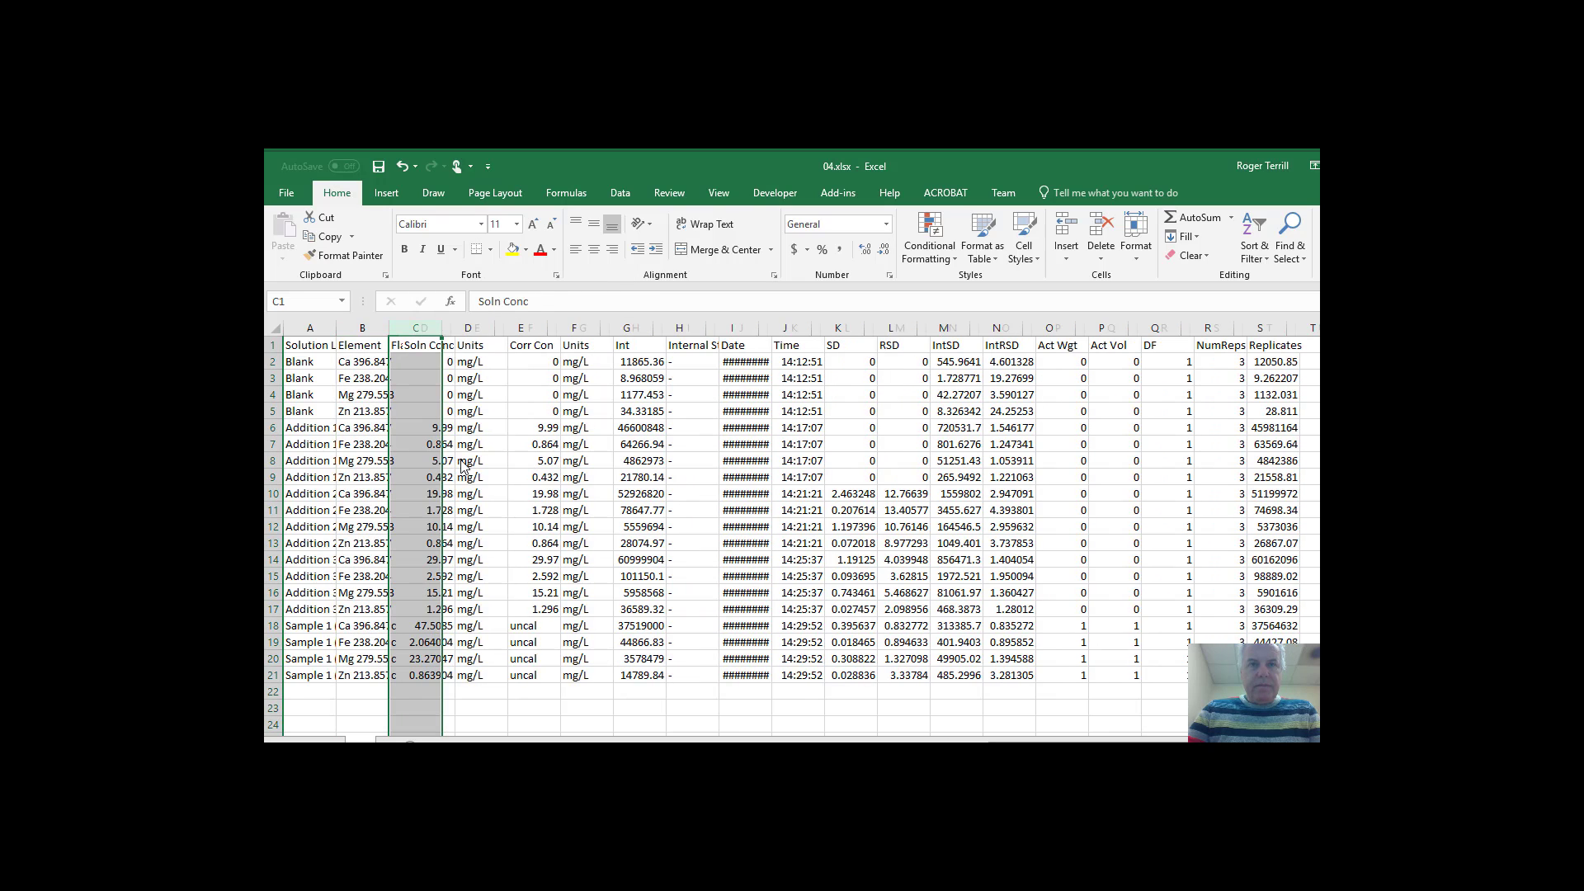
Step: Delete both Units columns, the one after Soln Conc and the one after Corr Con
click(466, 327)
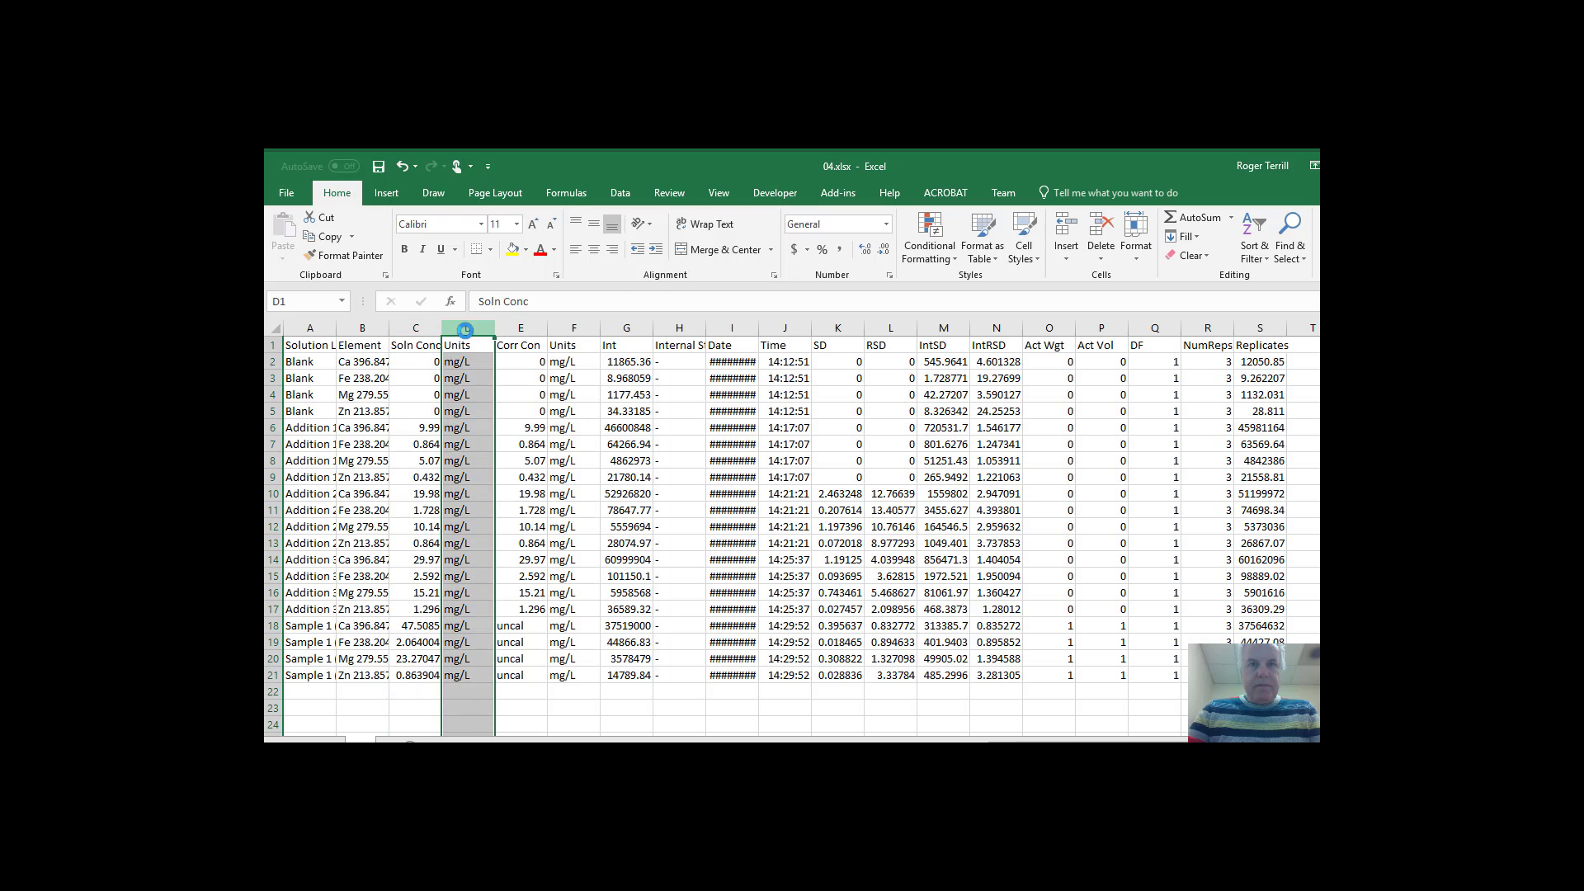
right_click(466, 327)
click(505, 474)
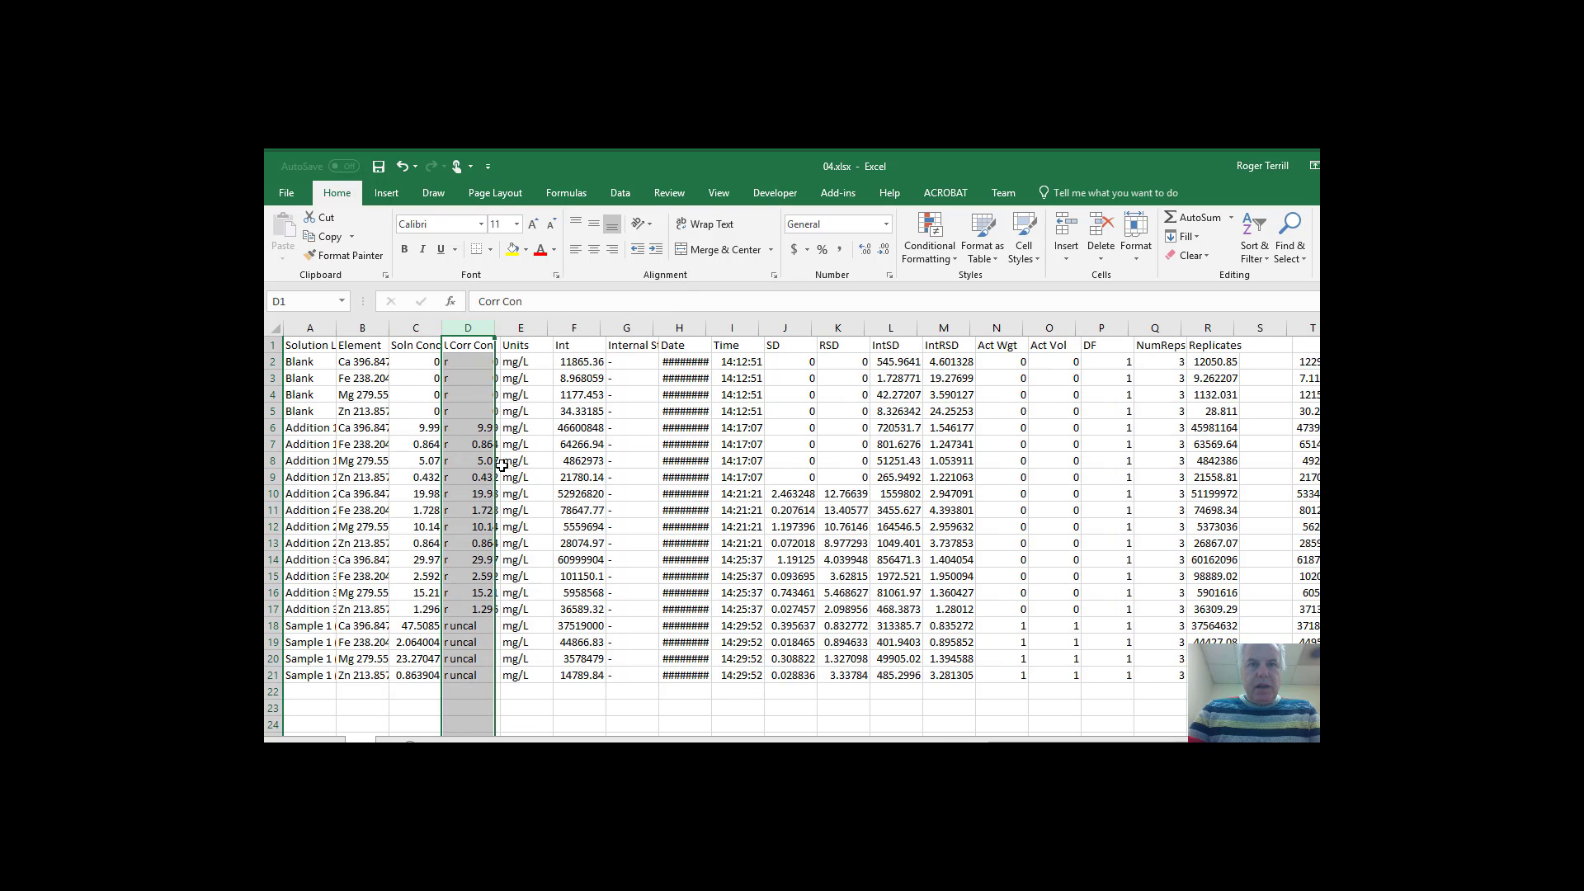
click(530, 323)
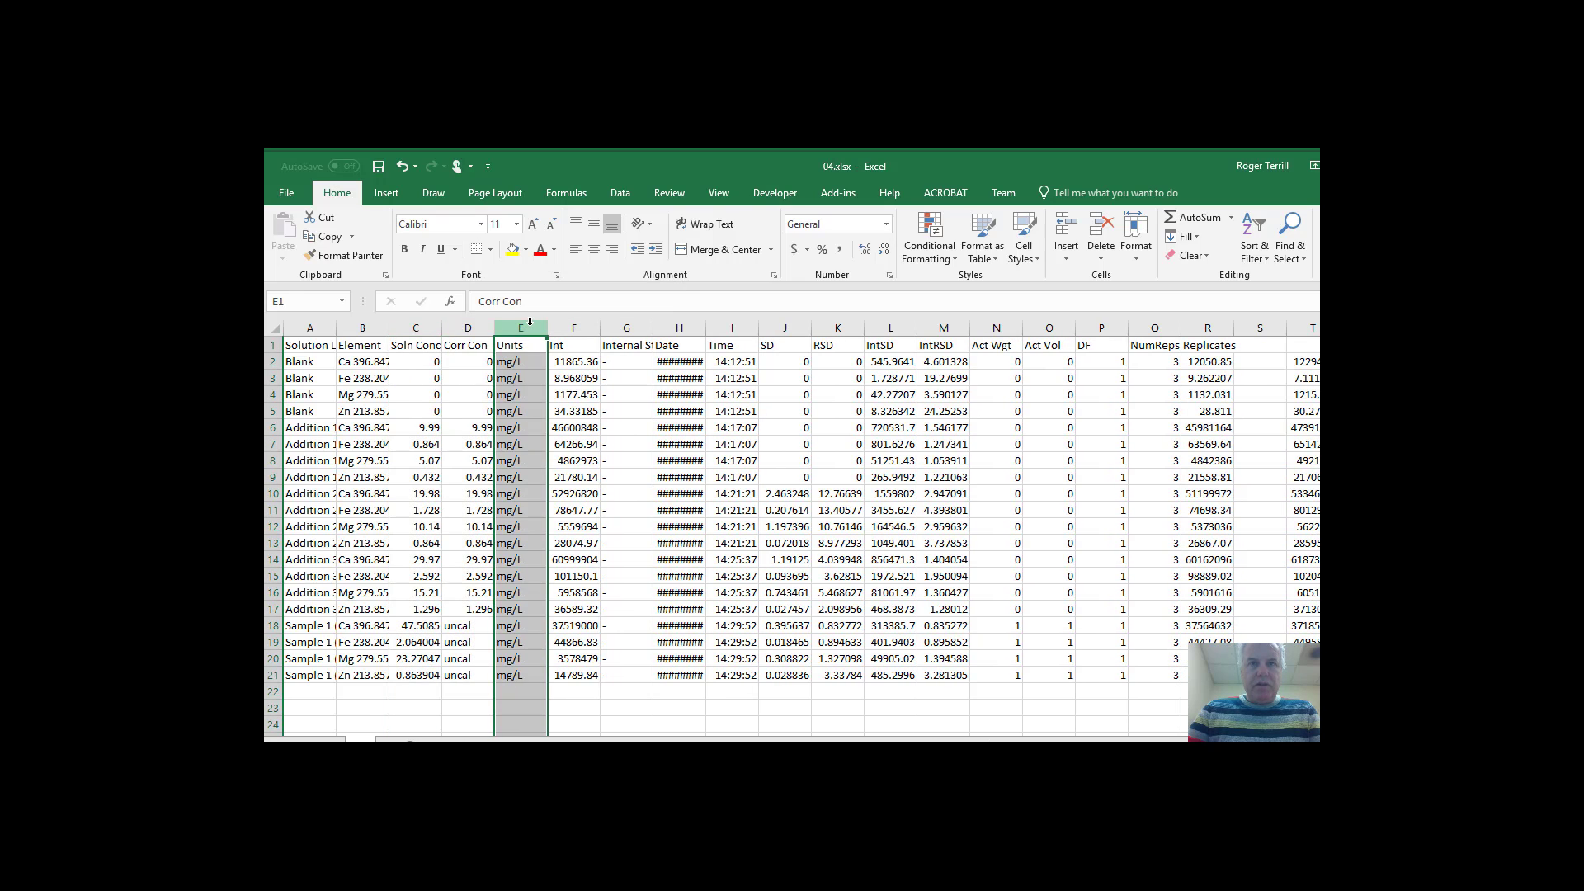
right_click(532, 327)
click(561, 460)
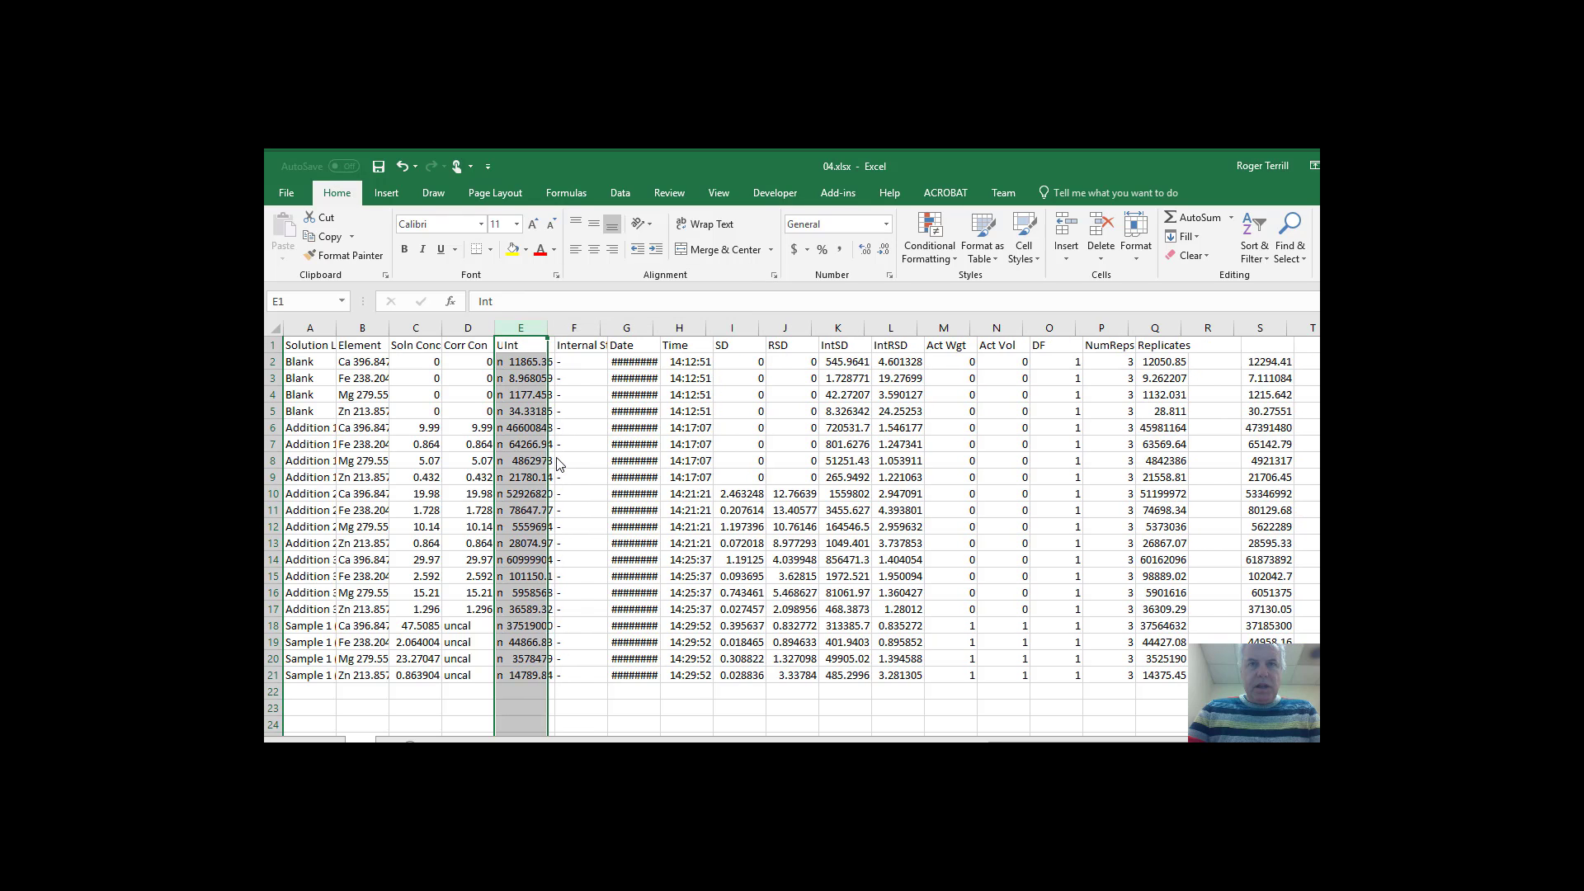
Step: Delete all columns from Internal Std through the replicate data, keeping everything up to the Int column
drag(576, 324, 1319, 328)
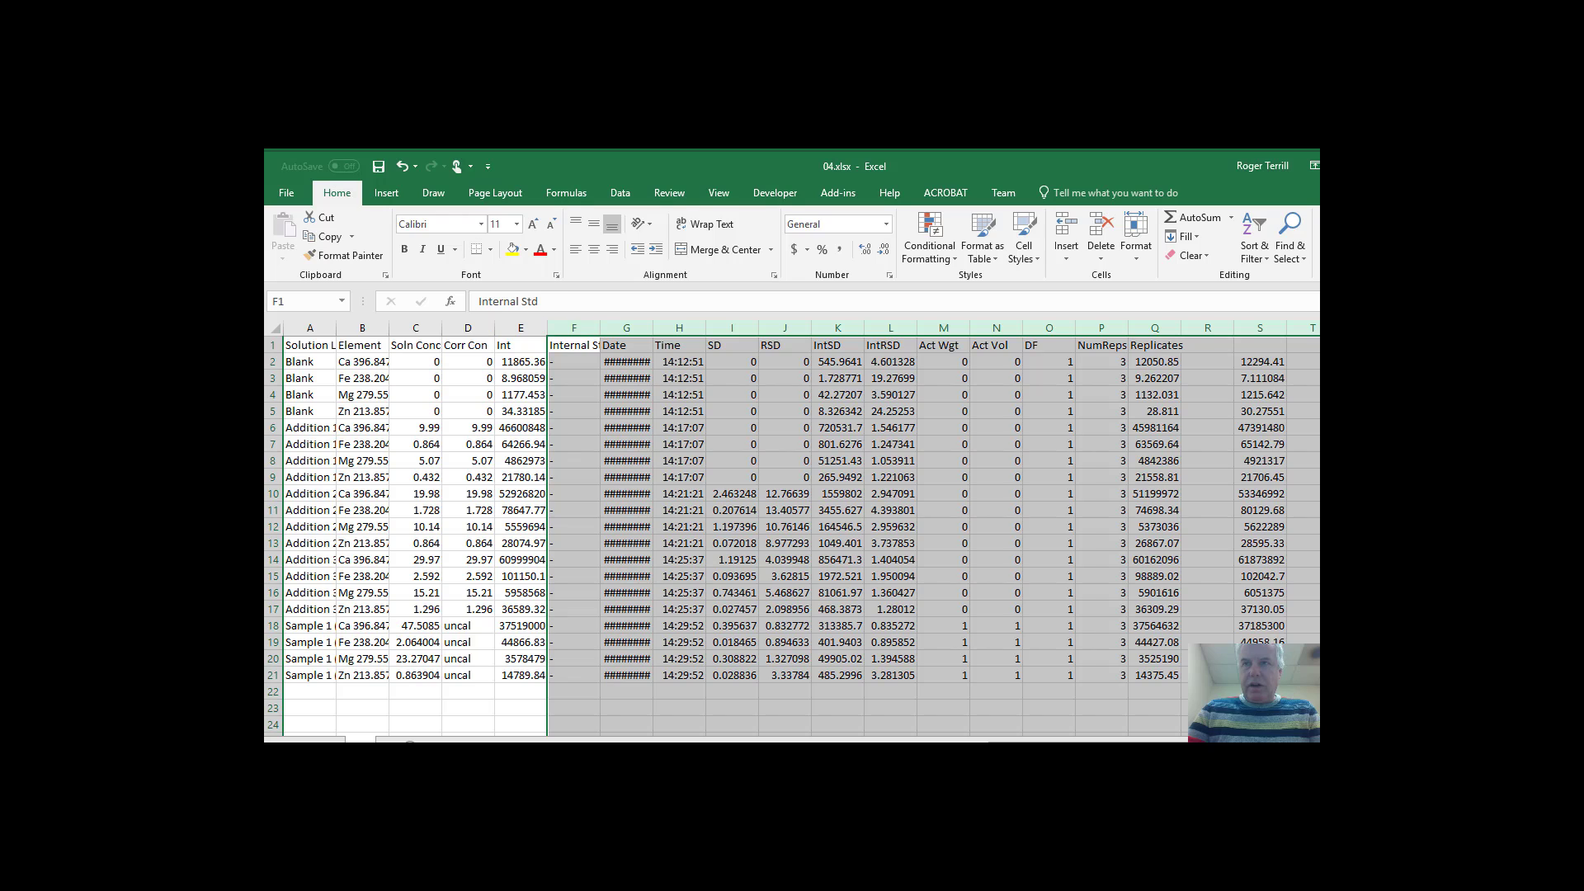
right_click(1294, 327)
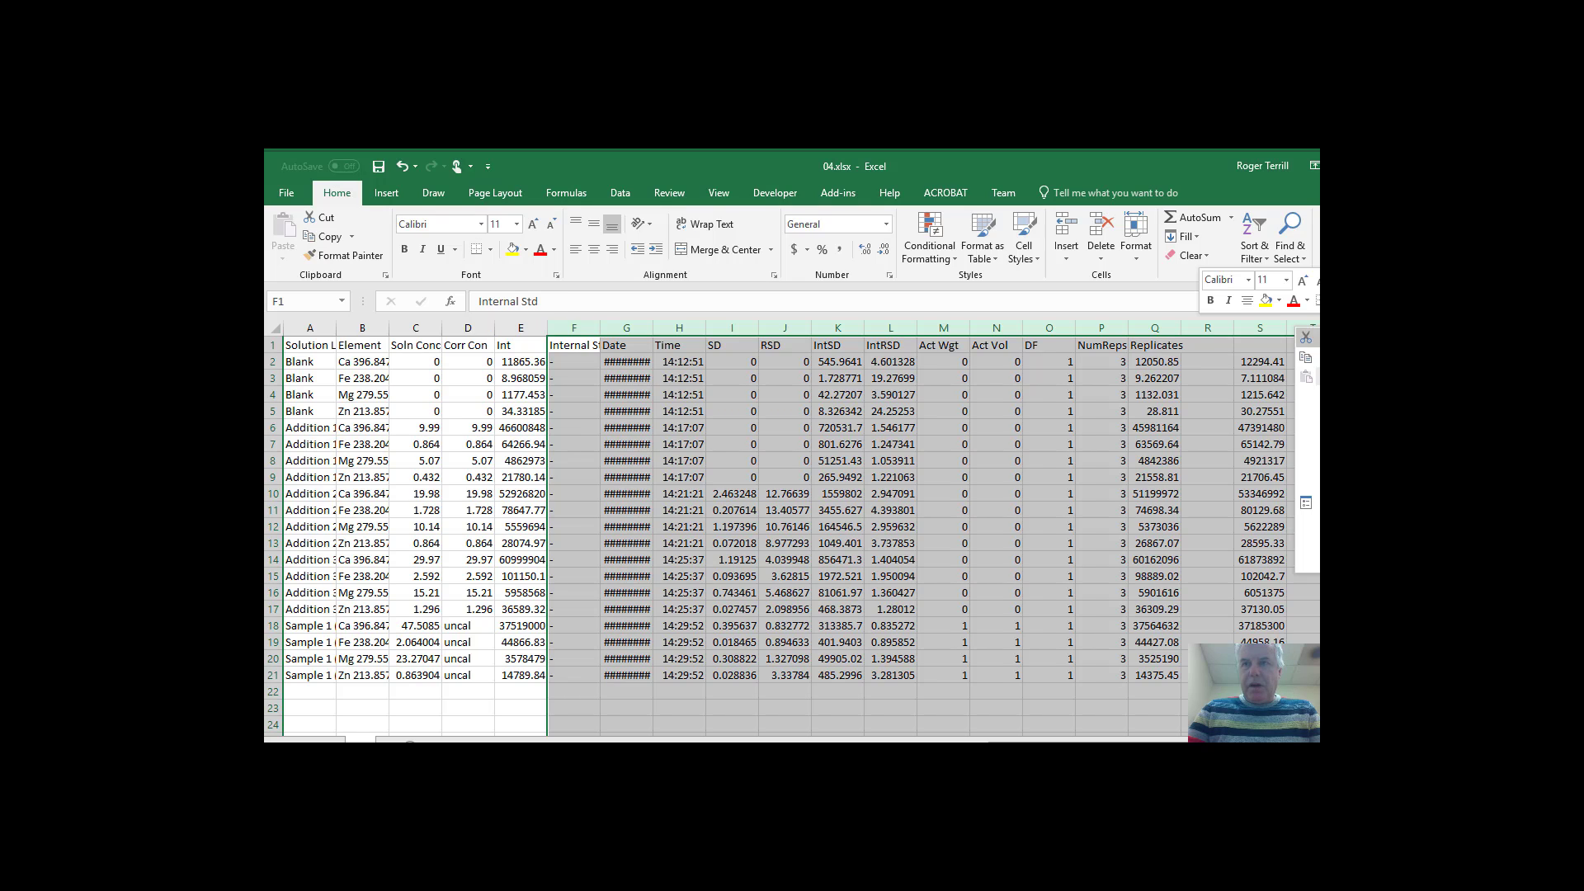
click(1307, 462)
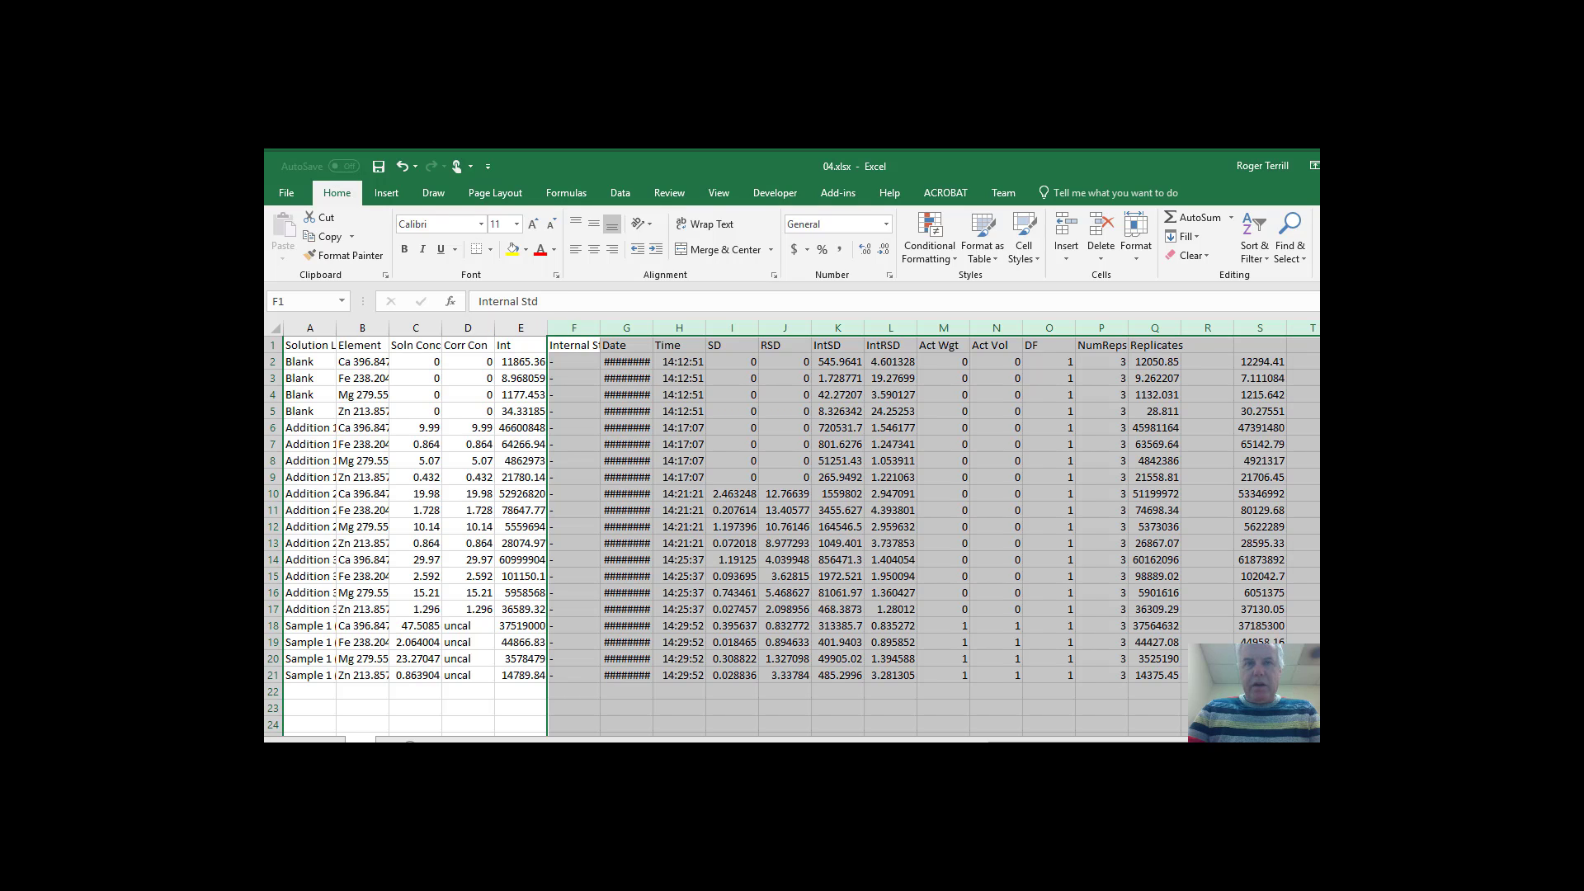
click(673, 412)
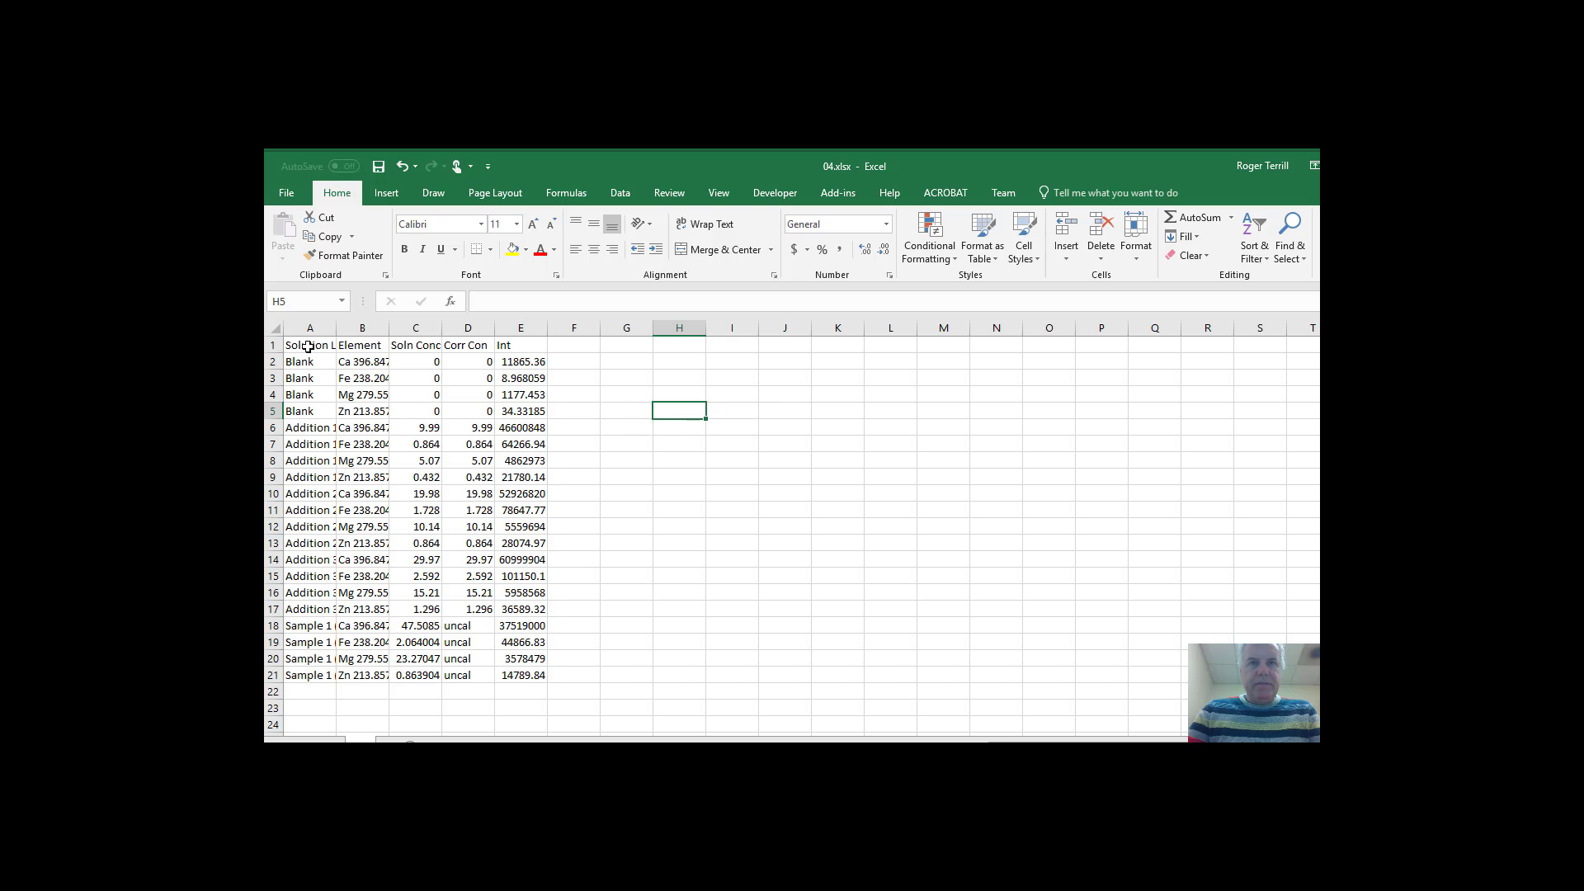
Step: Delete the Corr Con column between Soln Conc and Int
click(477, 328)
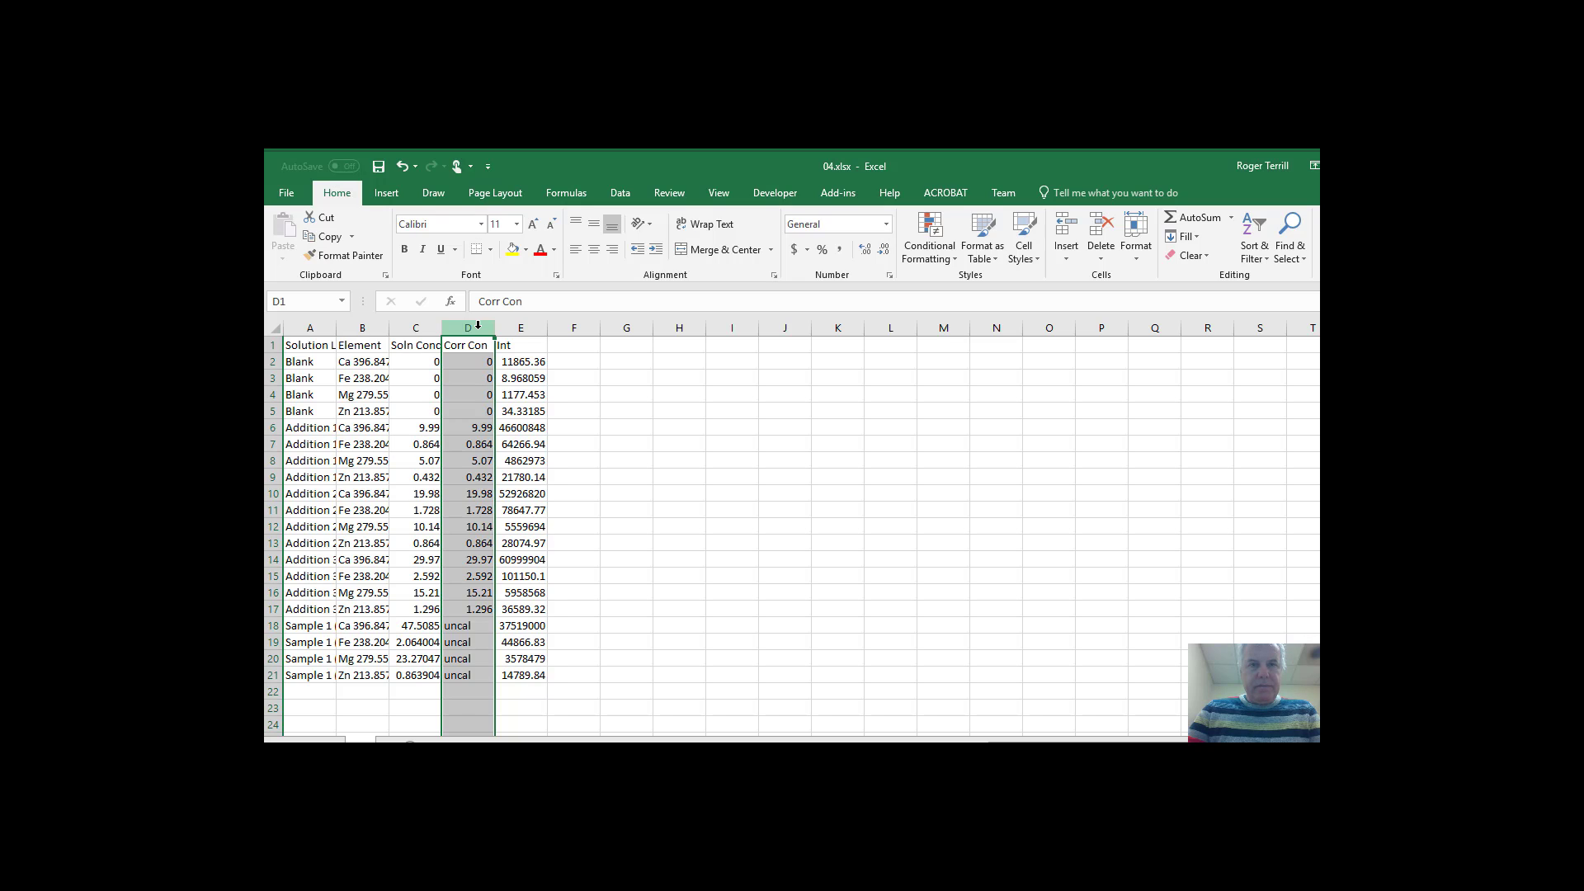
right_click(477, 327)
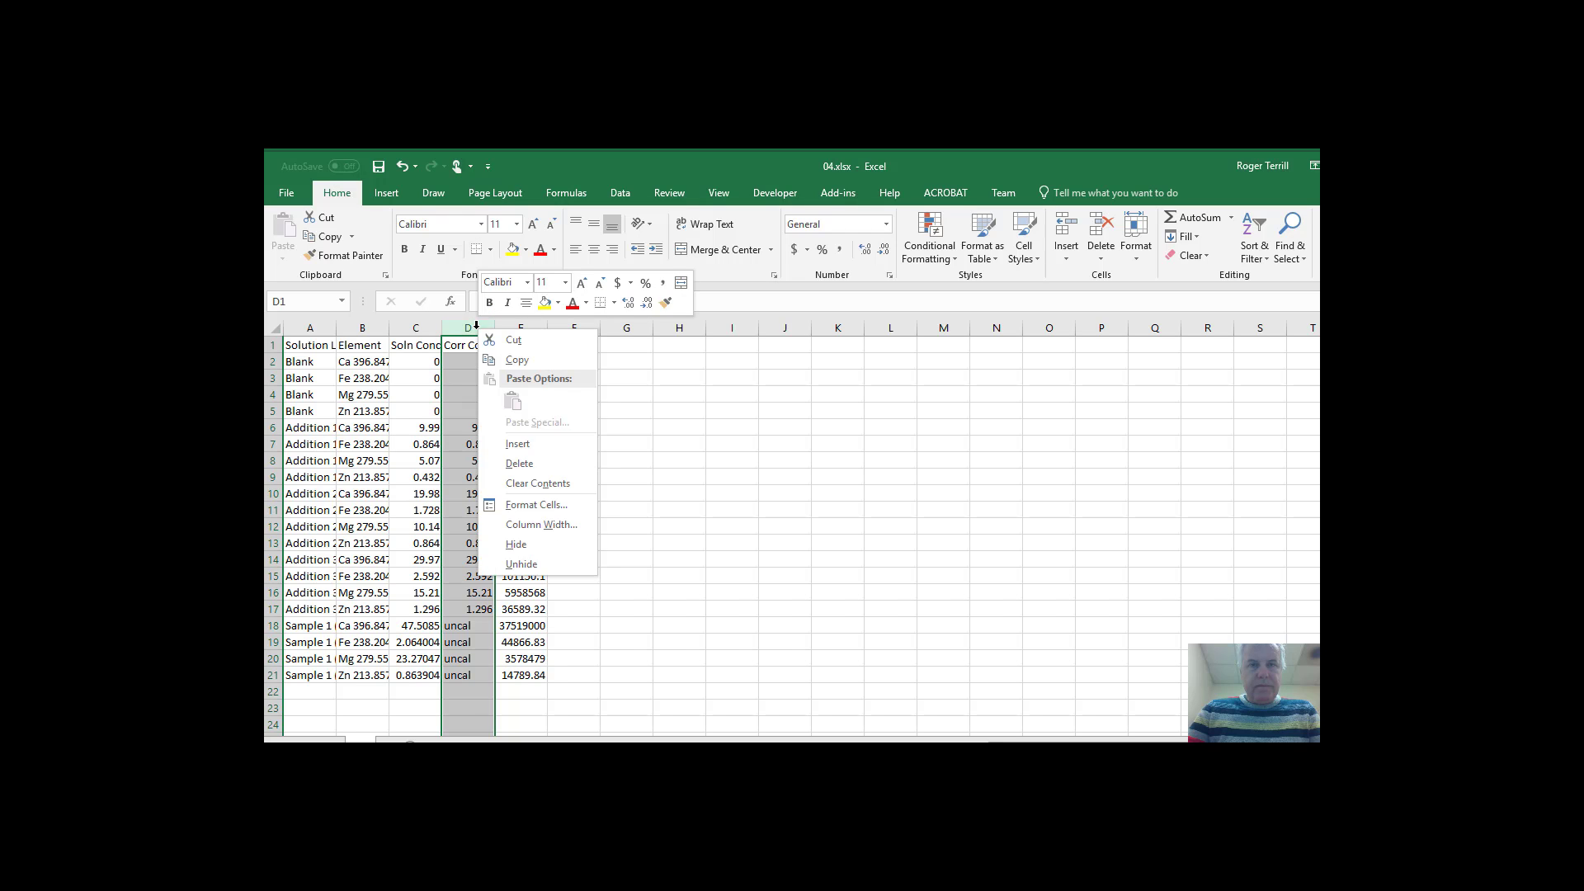
click(520, 463)
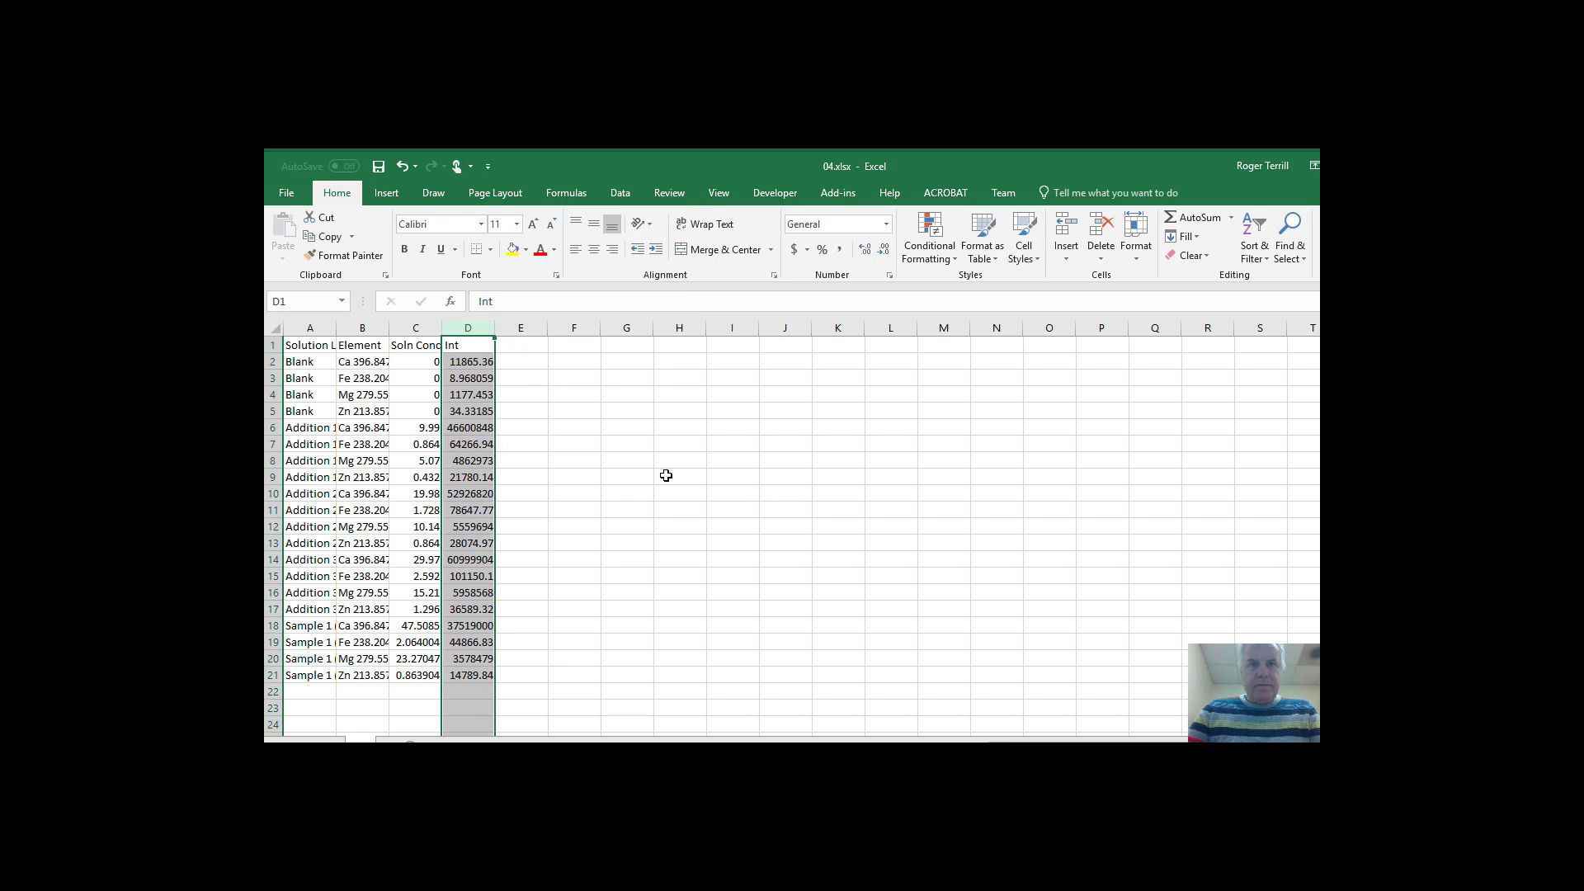
click(666, 475)
Step: Custom sort the table A1:D21, with headers, by Element on cell values from A to Z
drag(303, 345, 470, 675)
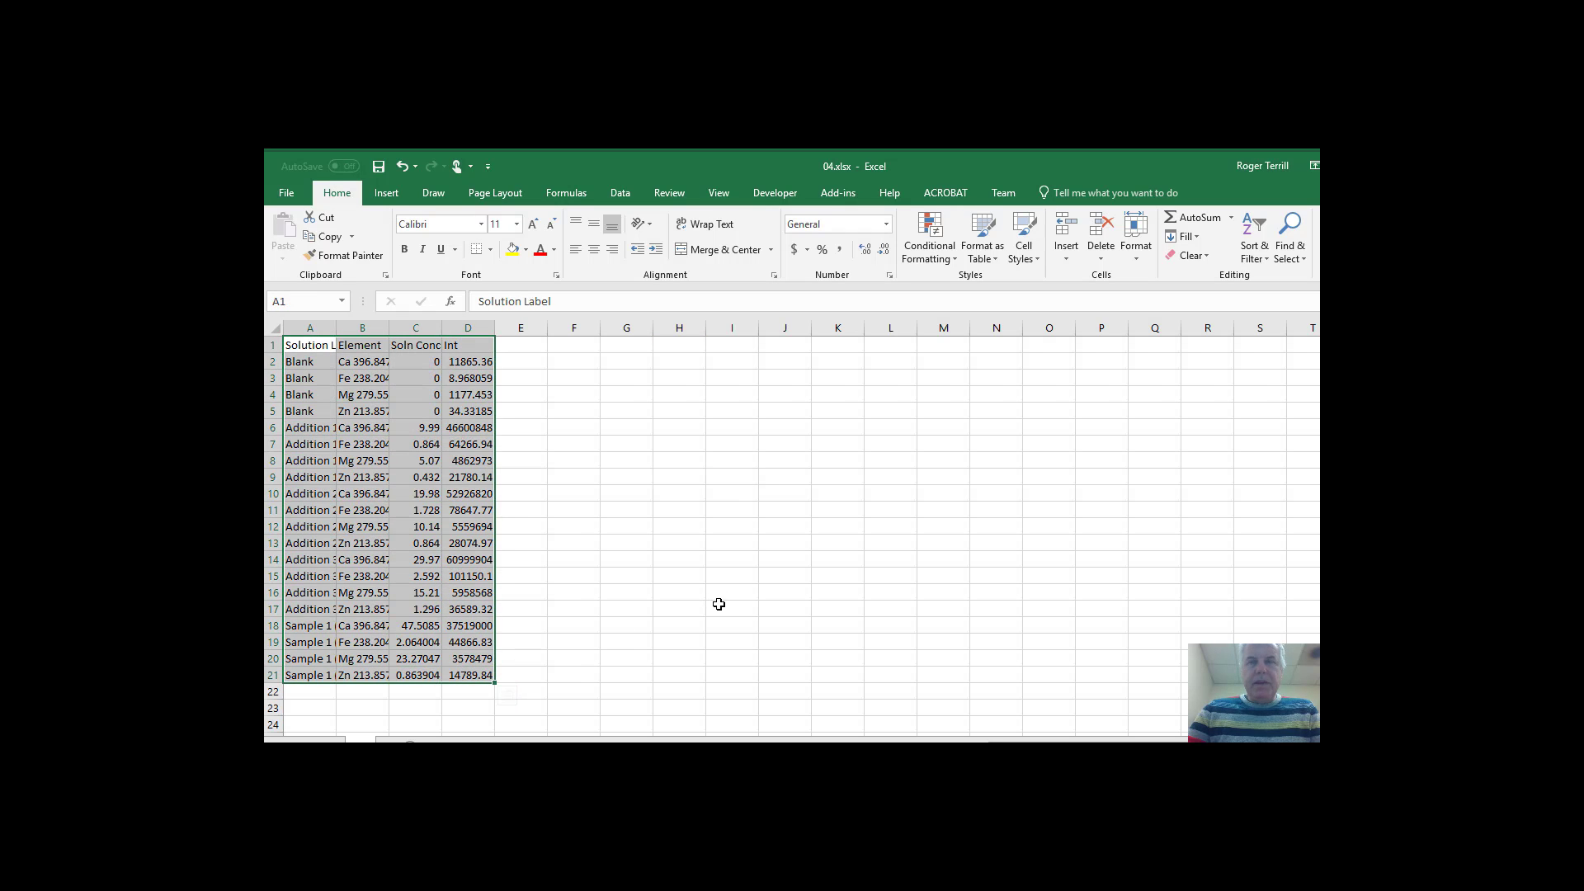
click(1268, 227)
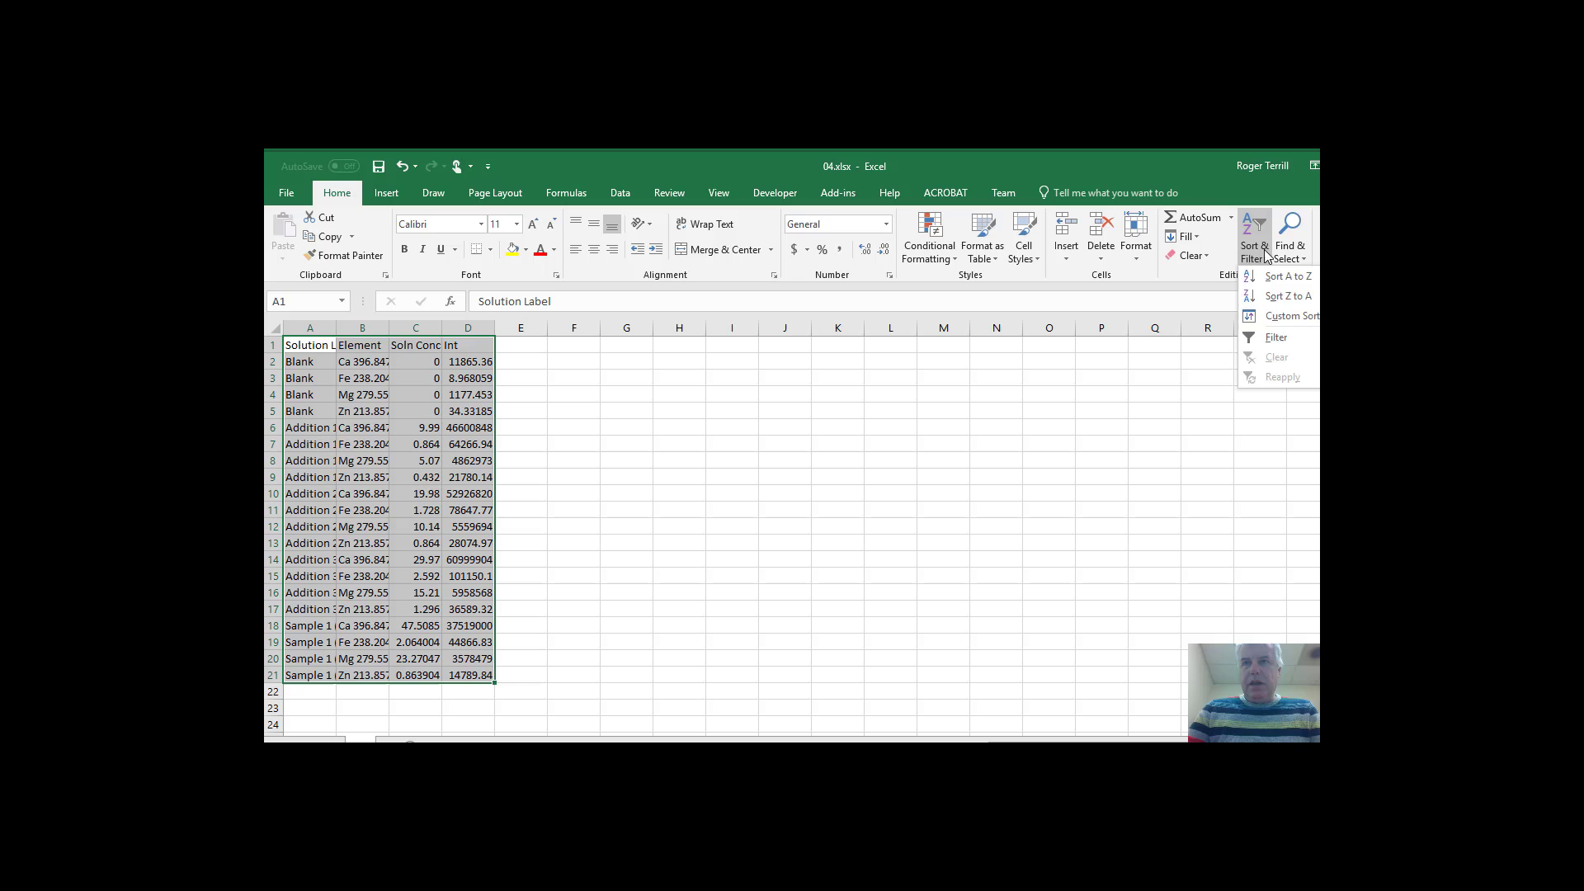
click(1276, 319)
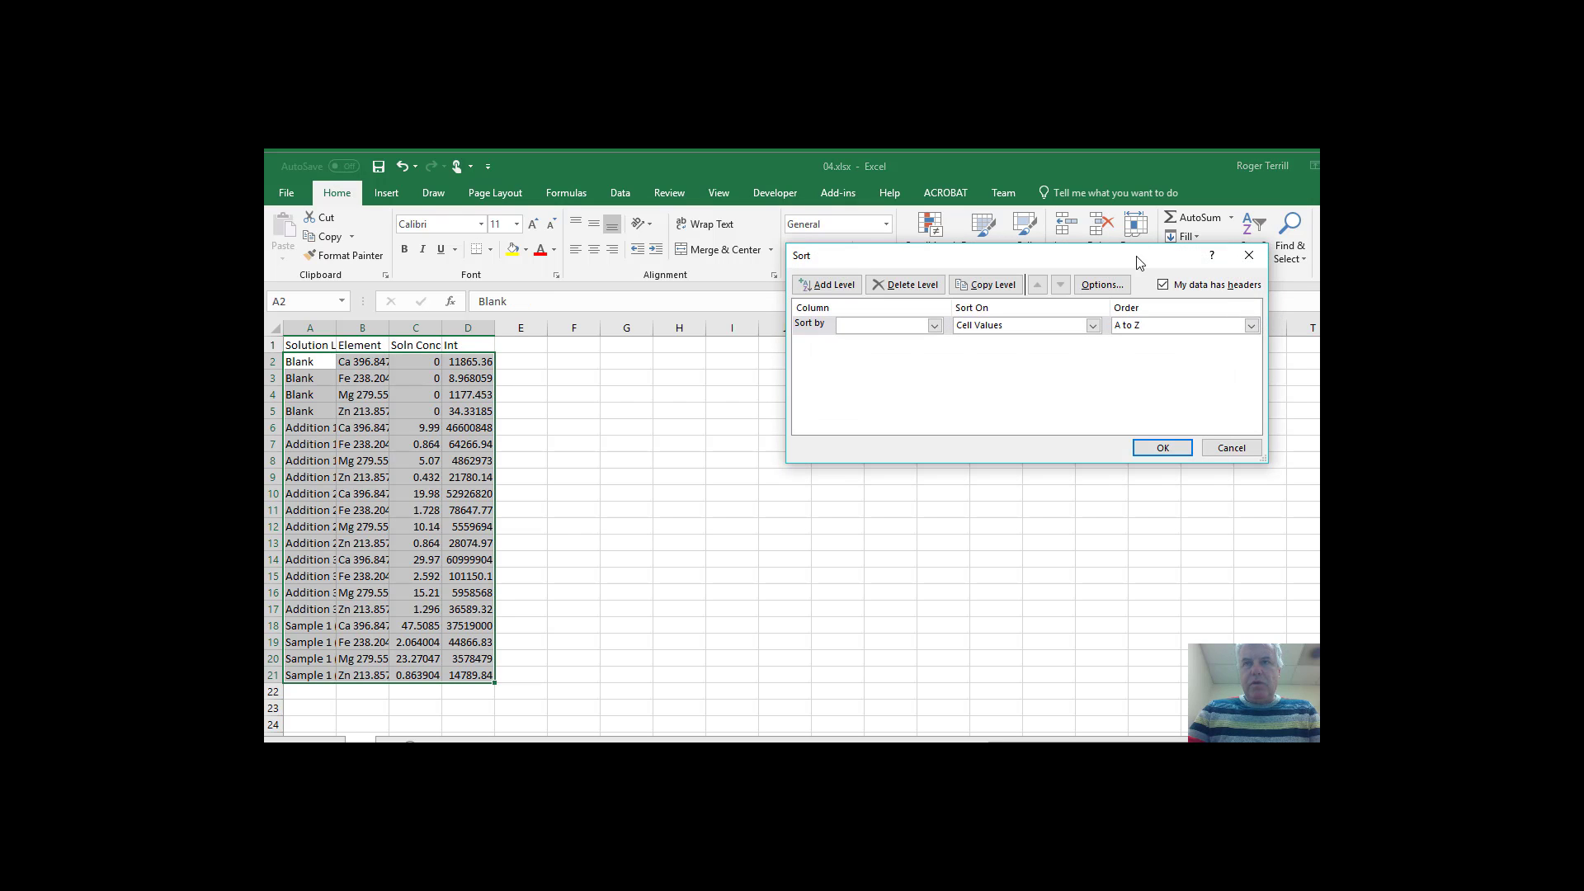
drag(1137, 263, 895, 245)
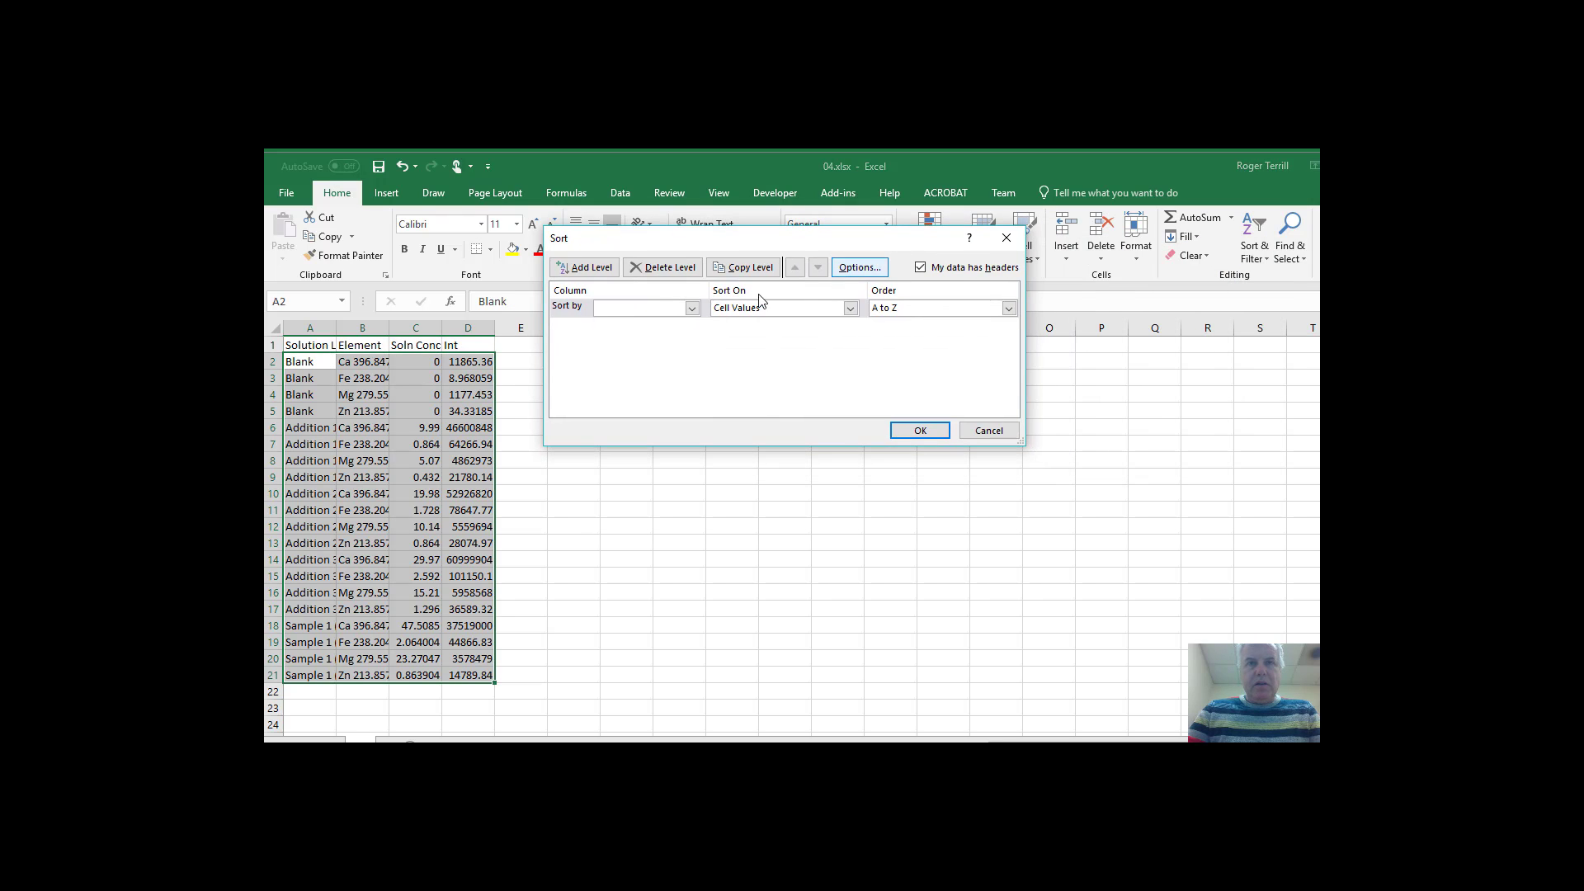
click(691, 308)
click(632, 334)
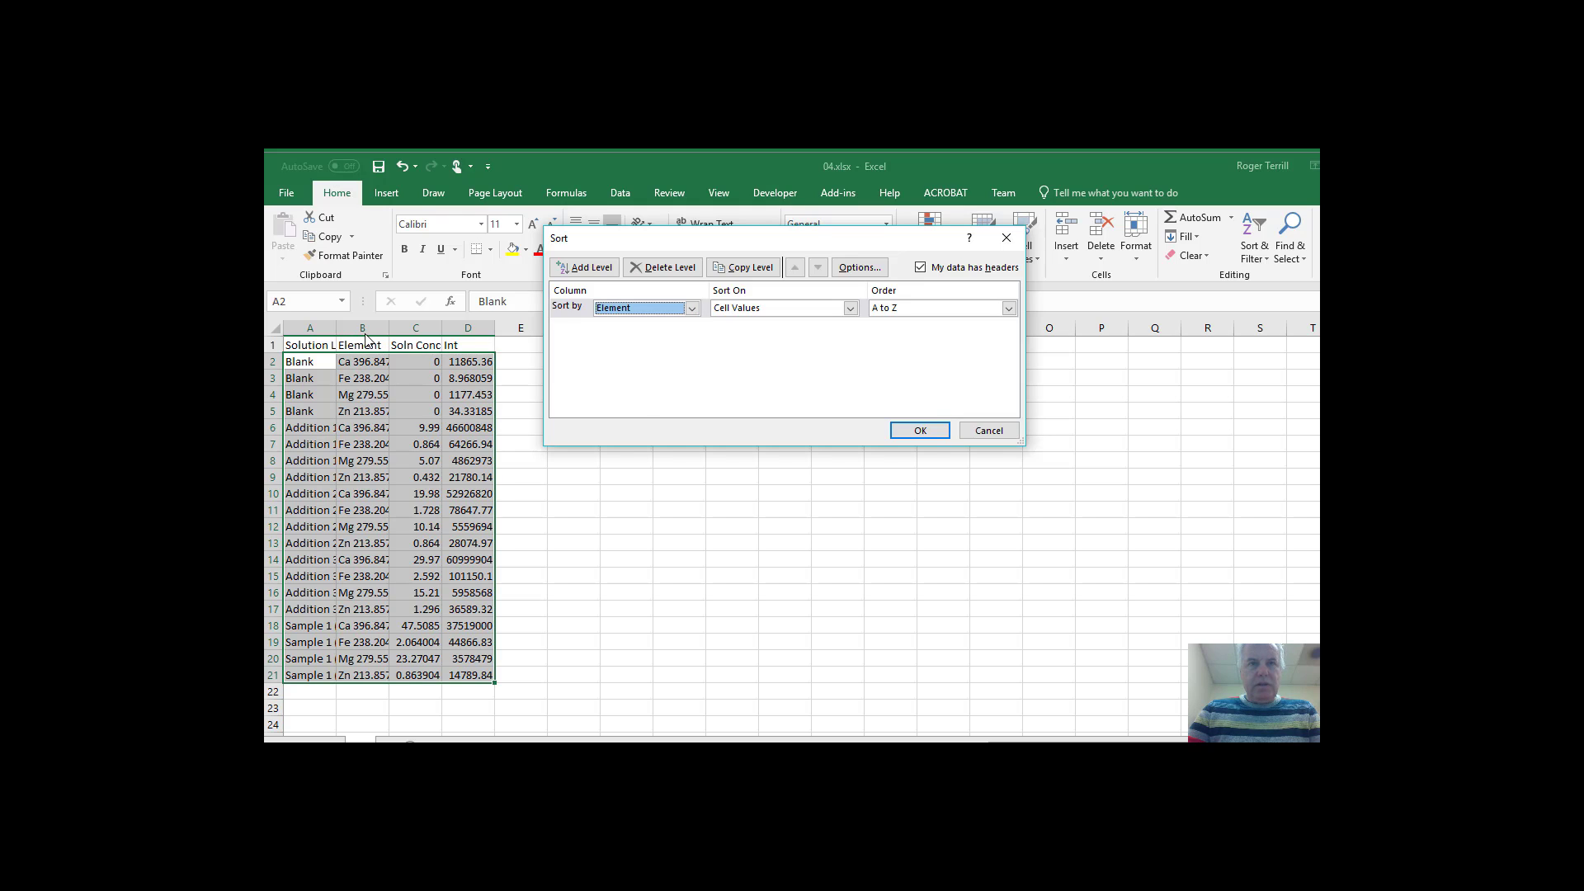
click(920, 431)
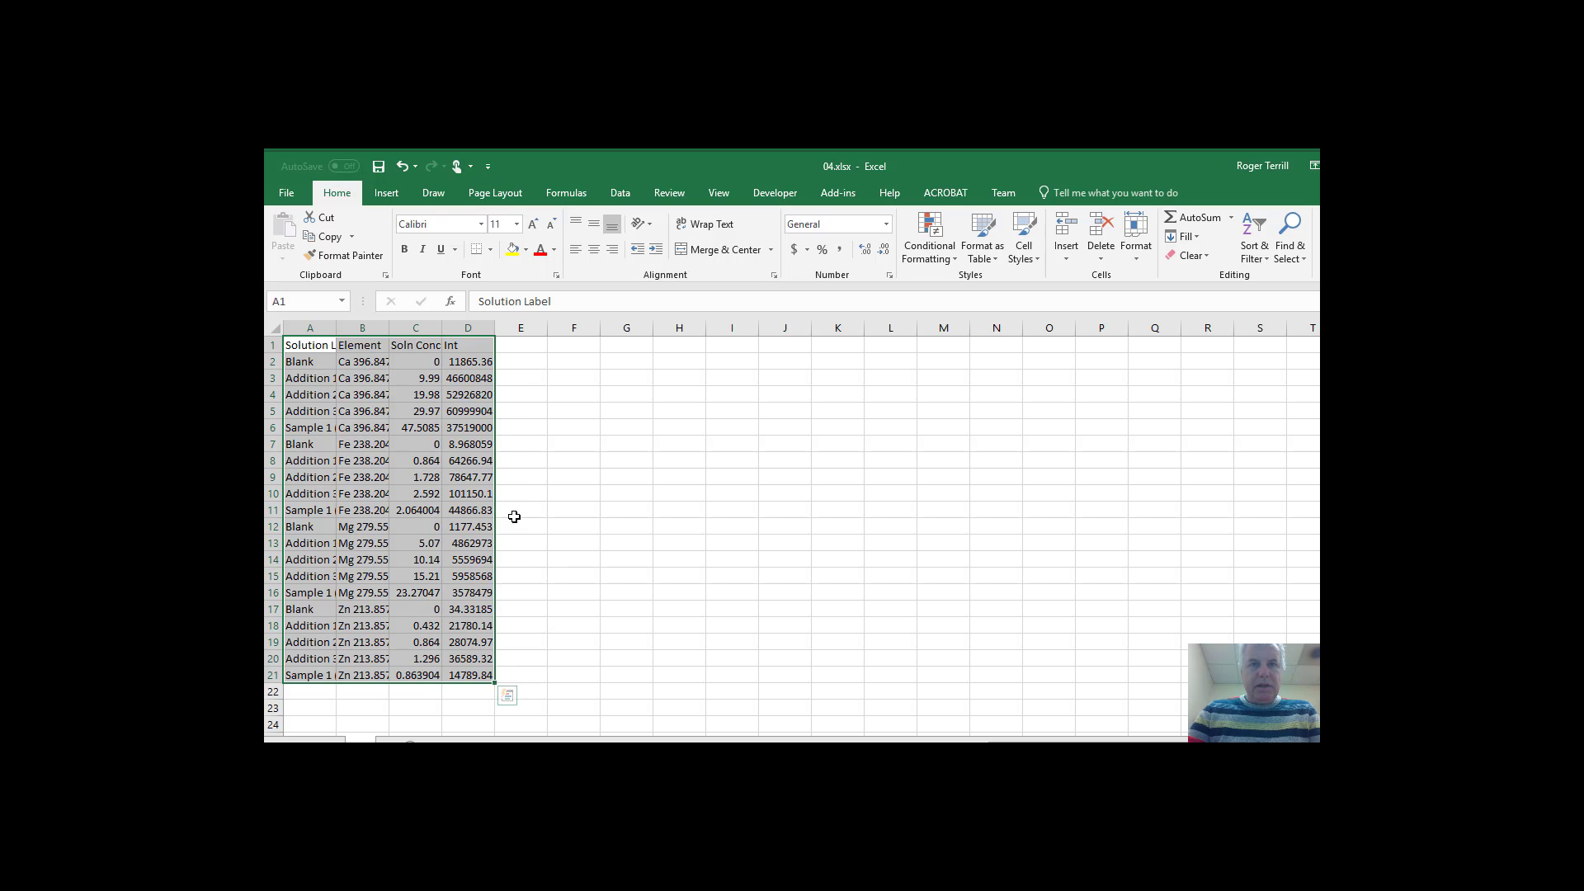
click(540, 398)
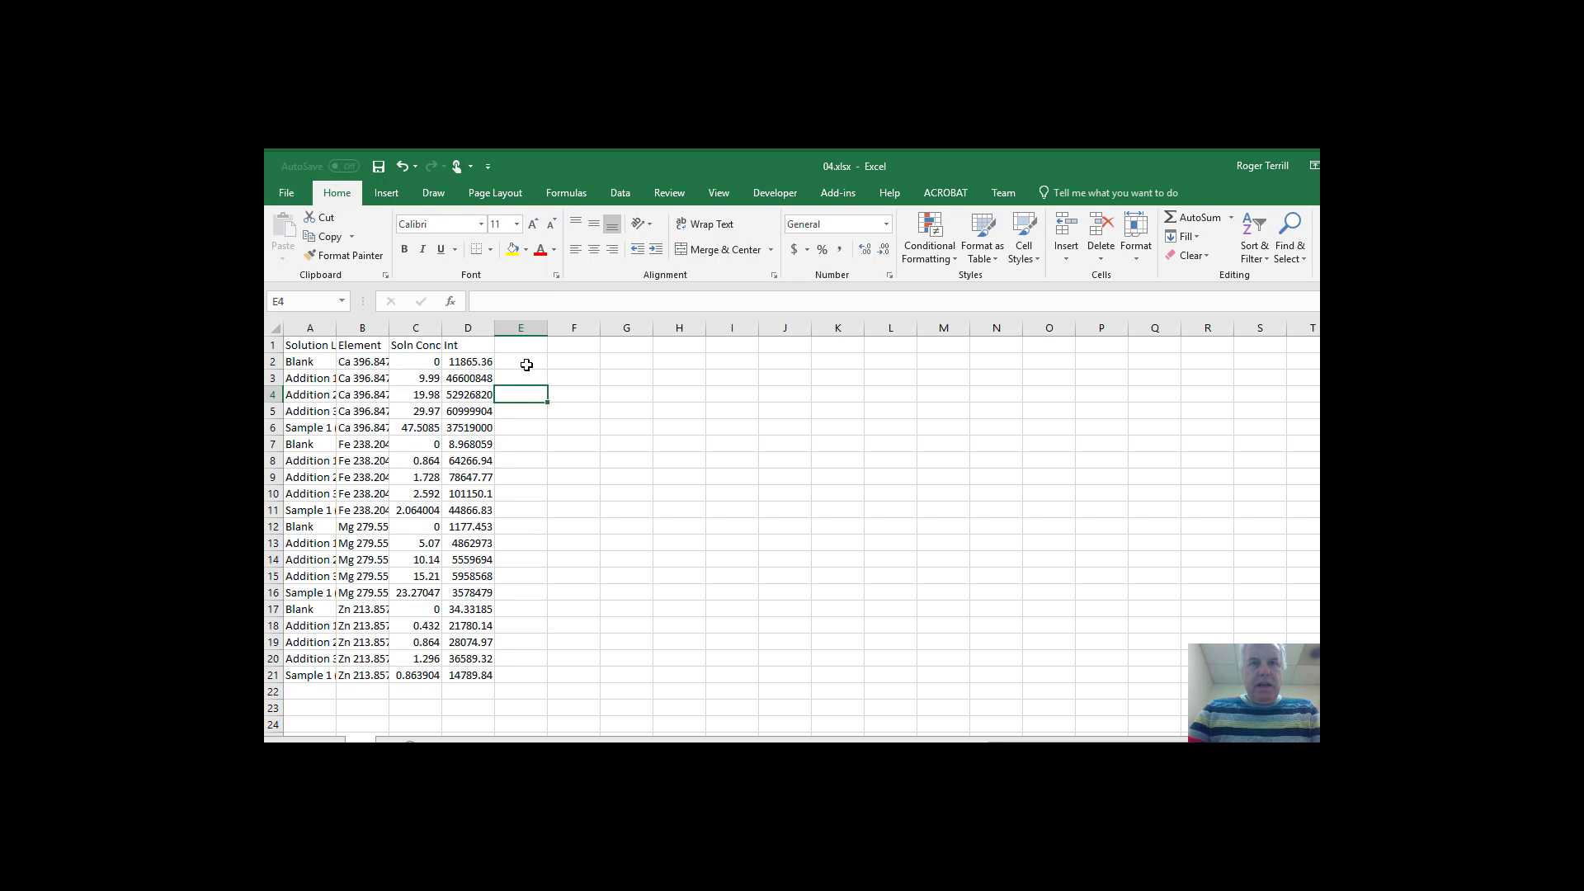
Step: Insert three blank rows between each of the Ca, Fe, Mg and Zn blocks to separate the elements
click(269, 443)
right_click(269, 443)
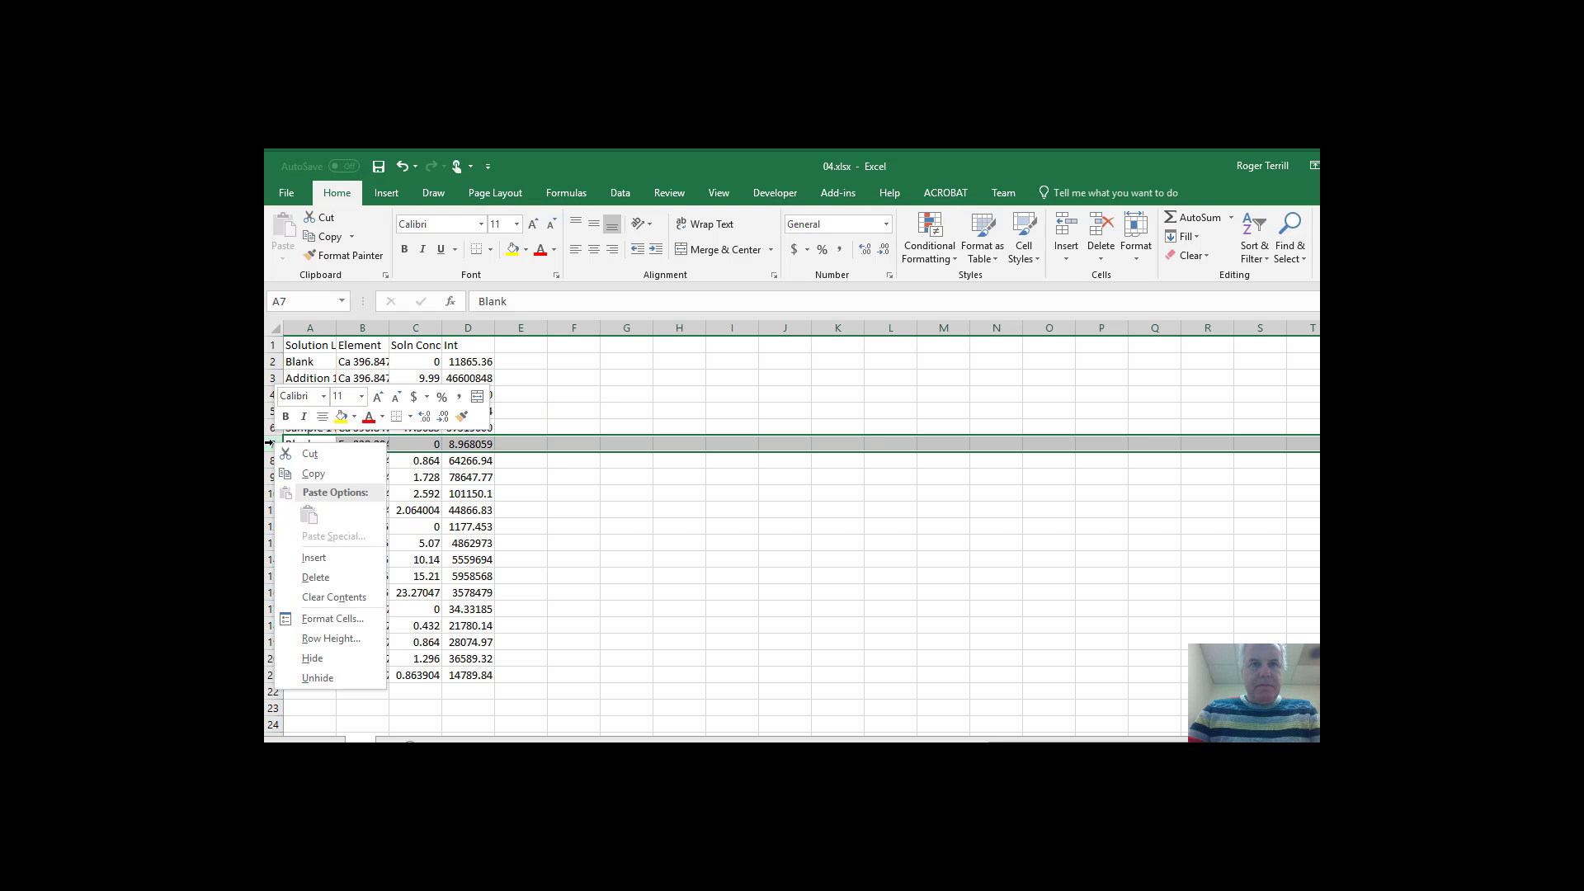
click(336, 555)
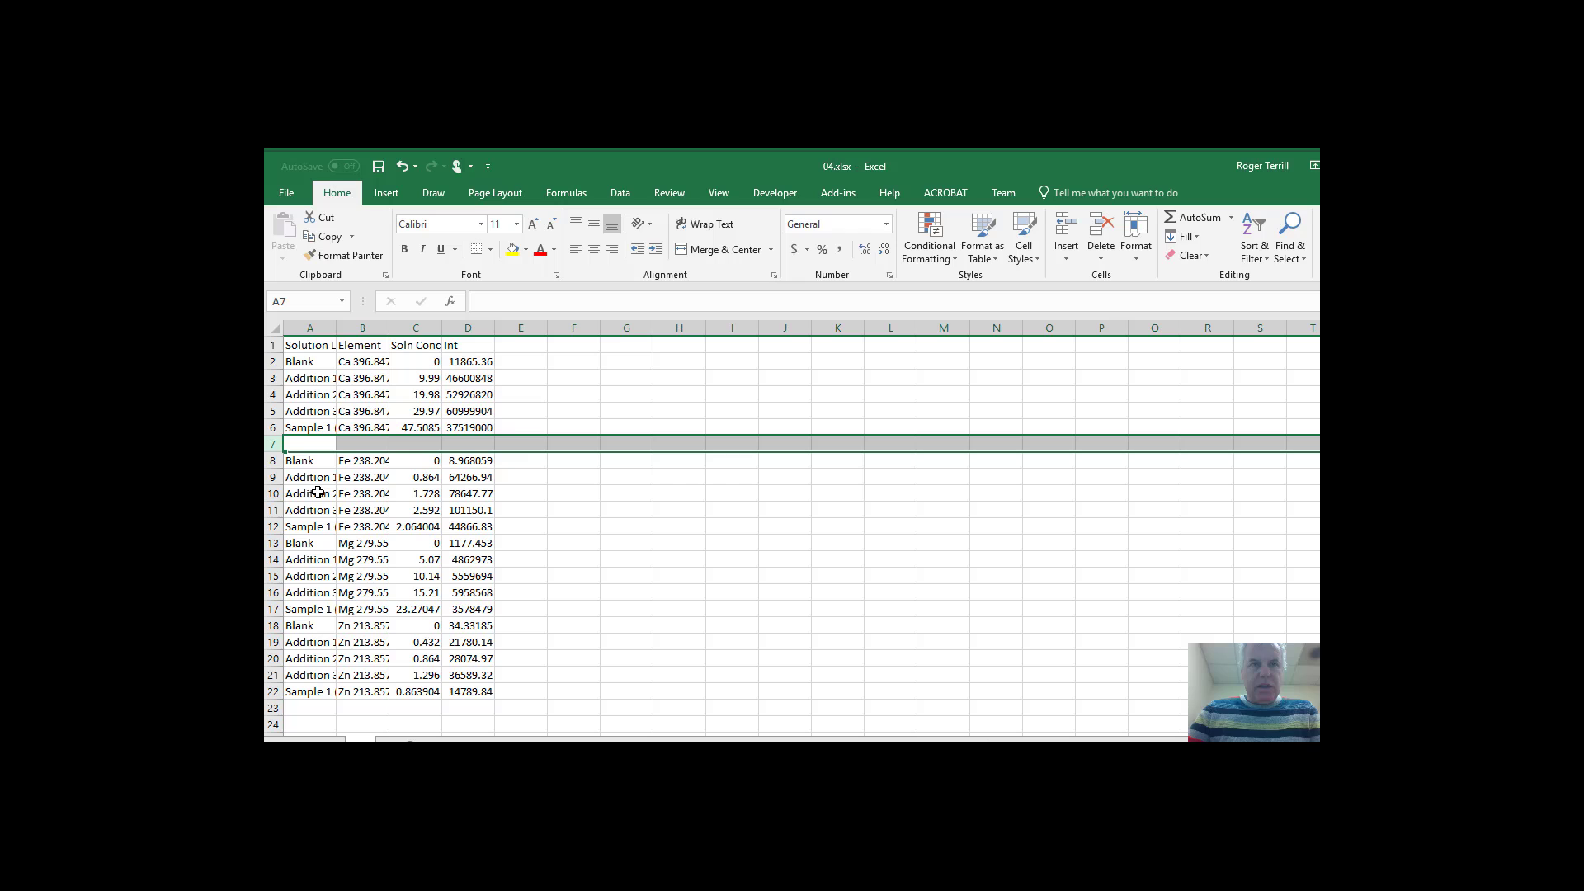
right_click(271, 444)
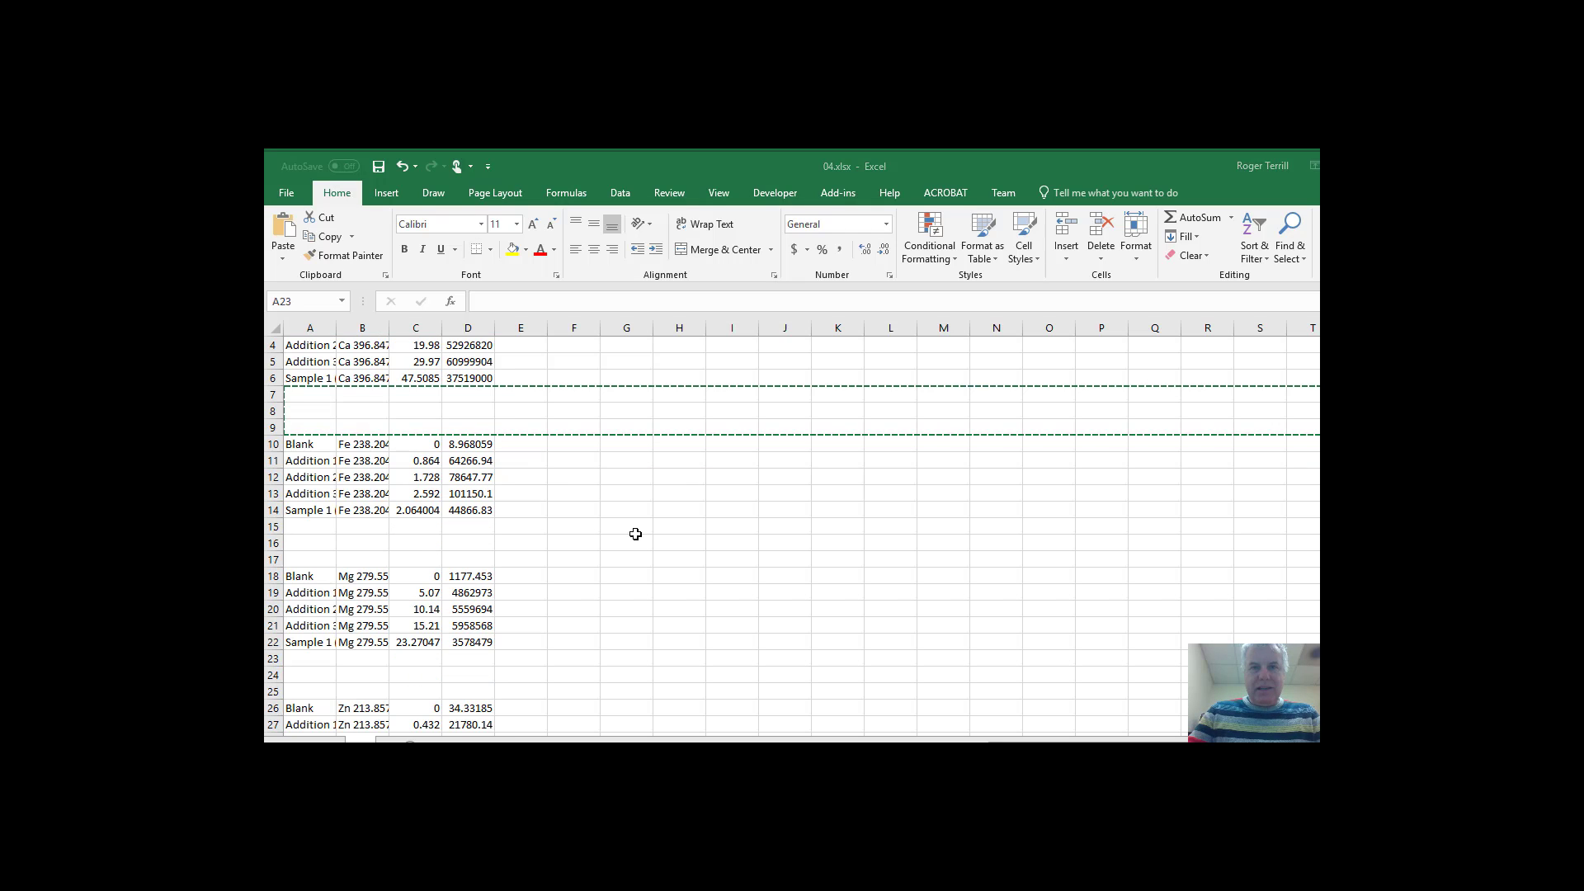
scroll(636, 533, down, 2)
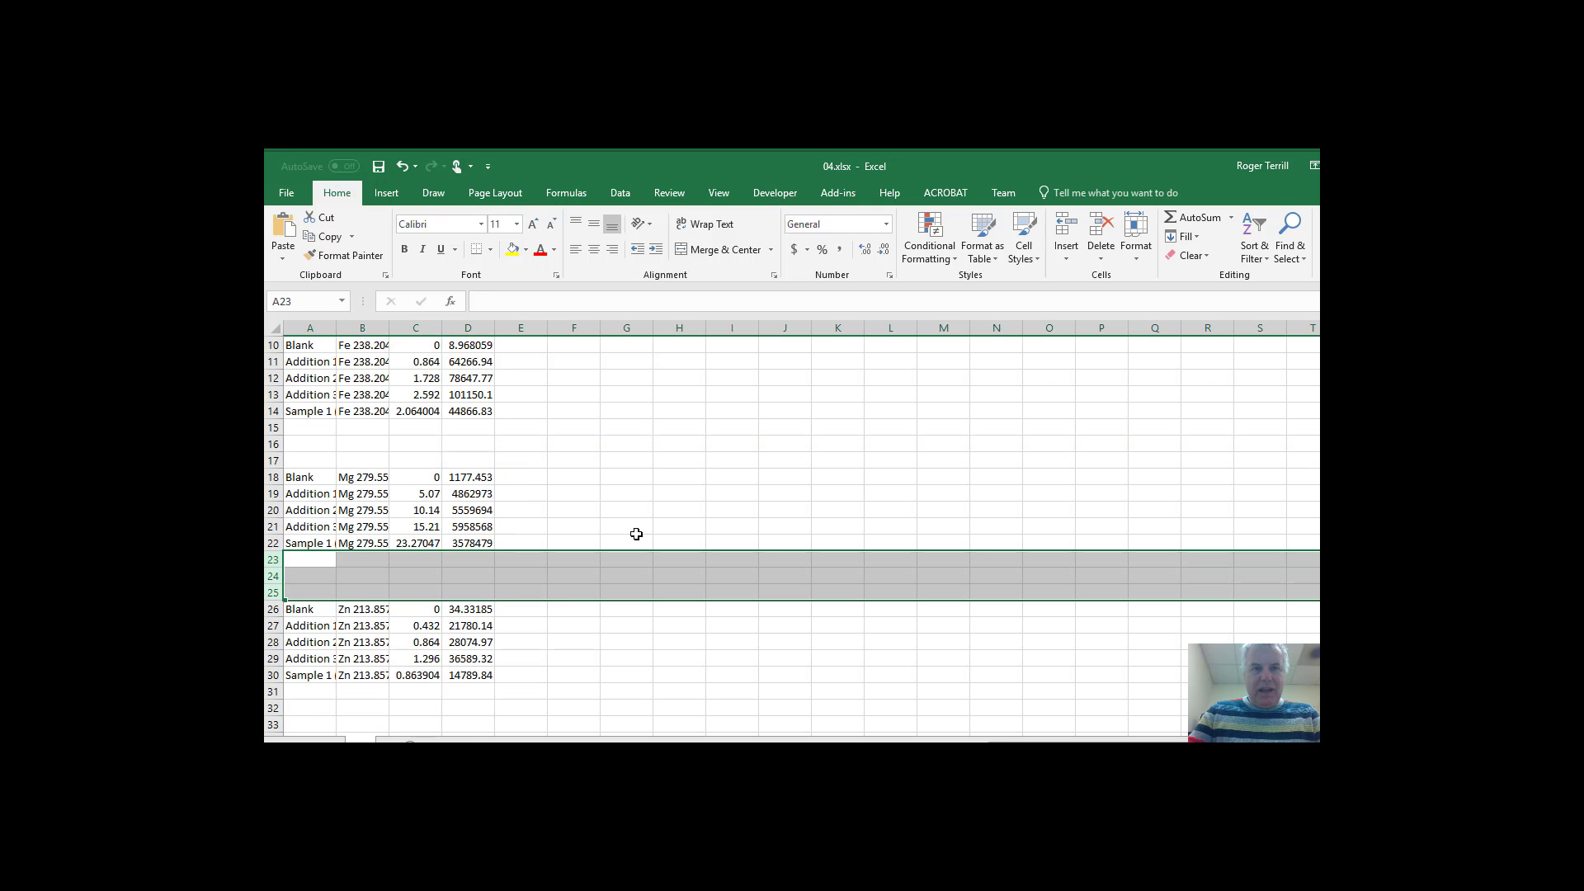
scroll(636, 534, up, 3)
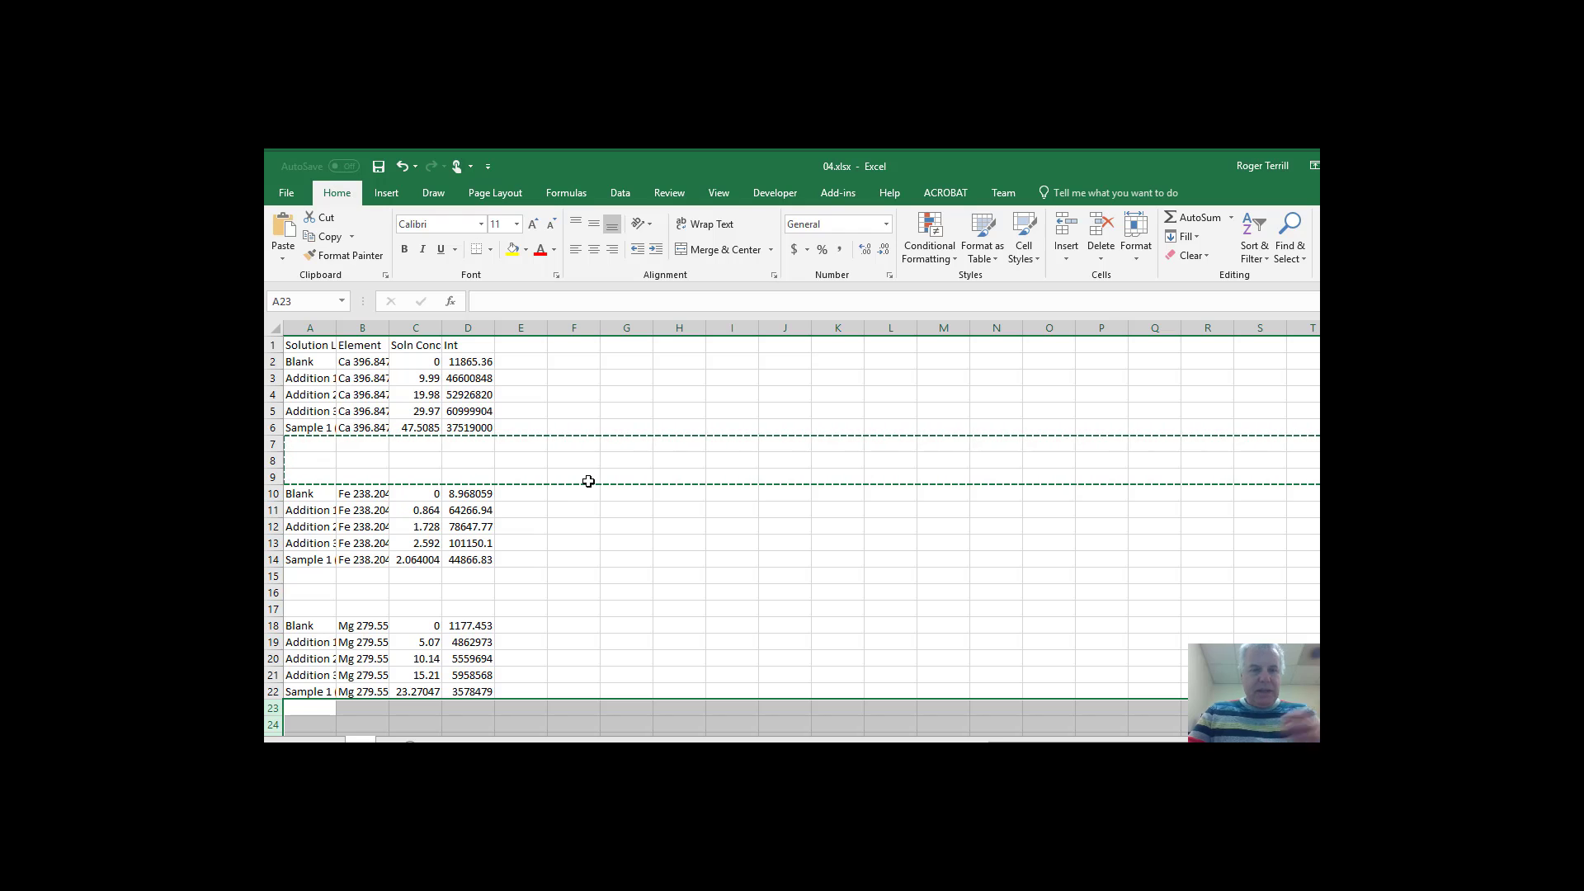
key(Escape)
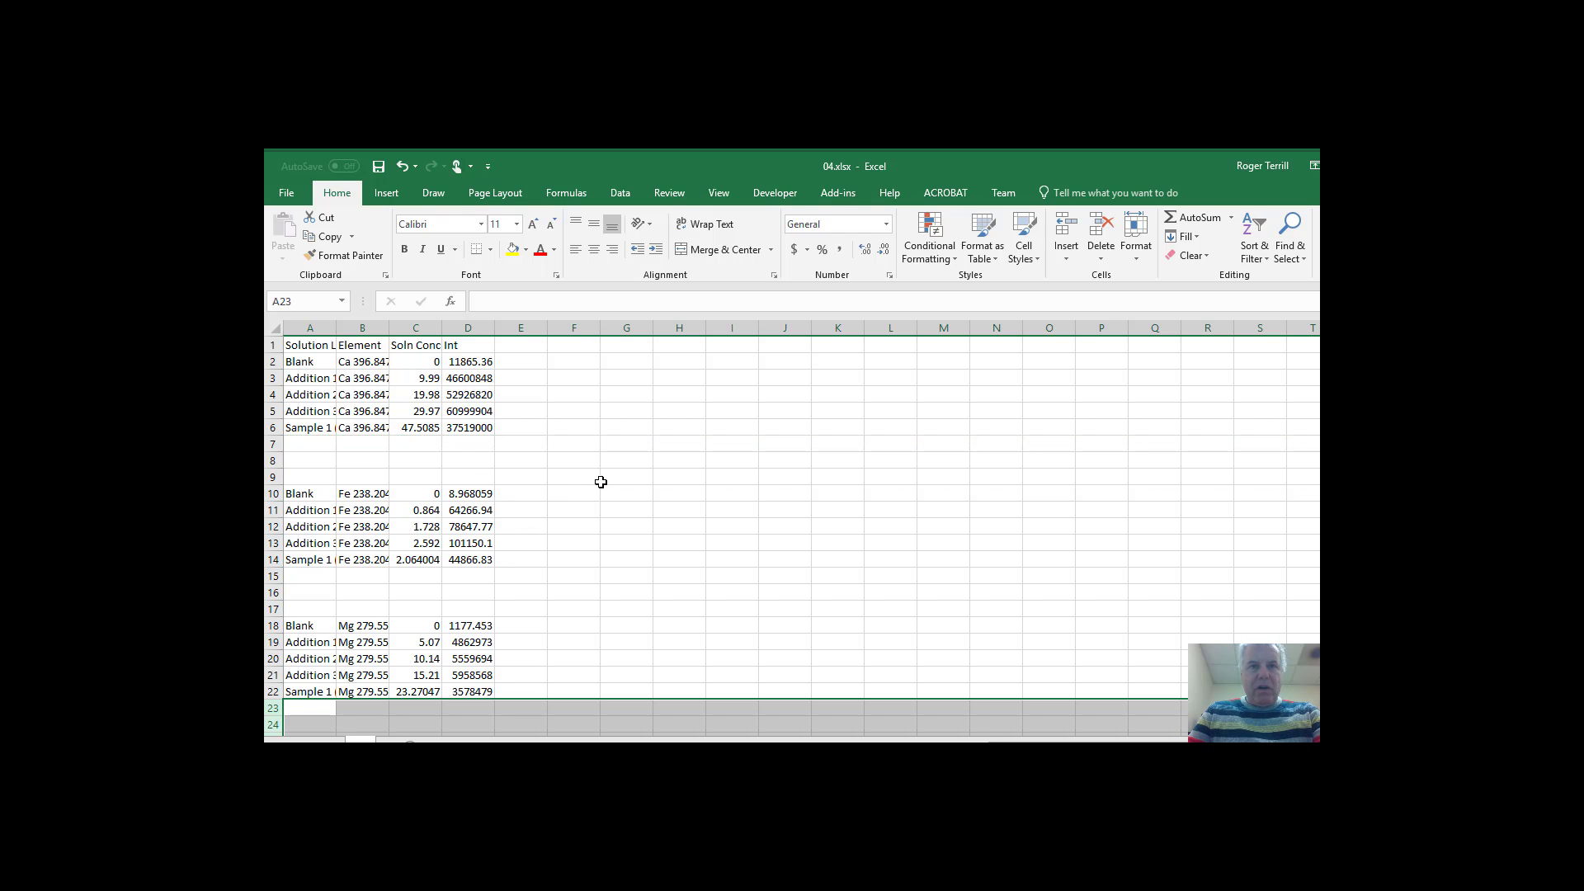
Step: Try to move the Ca sample's concentration from C6 to A1, replacing the existing content, and undo the move
click(425, 429)
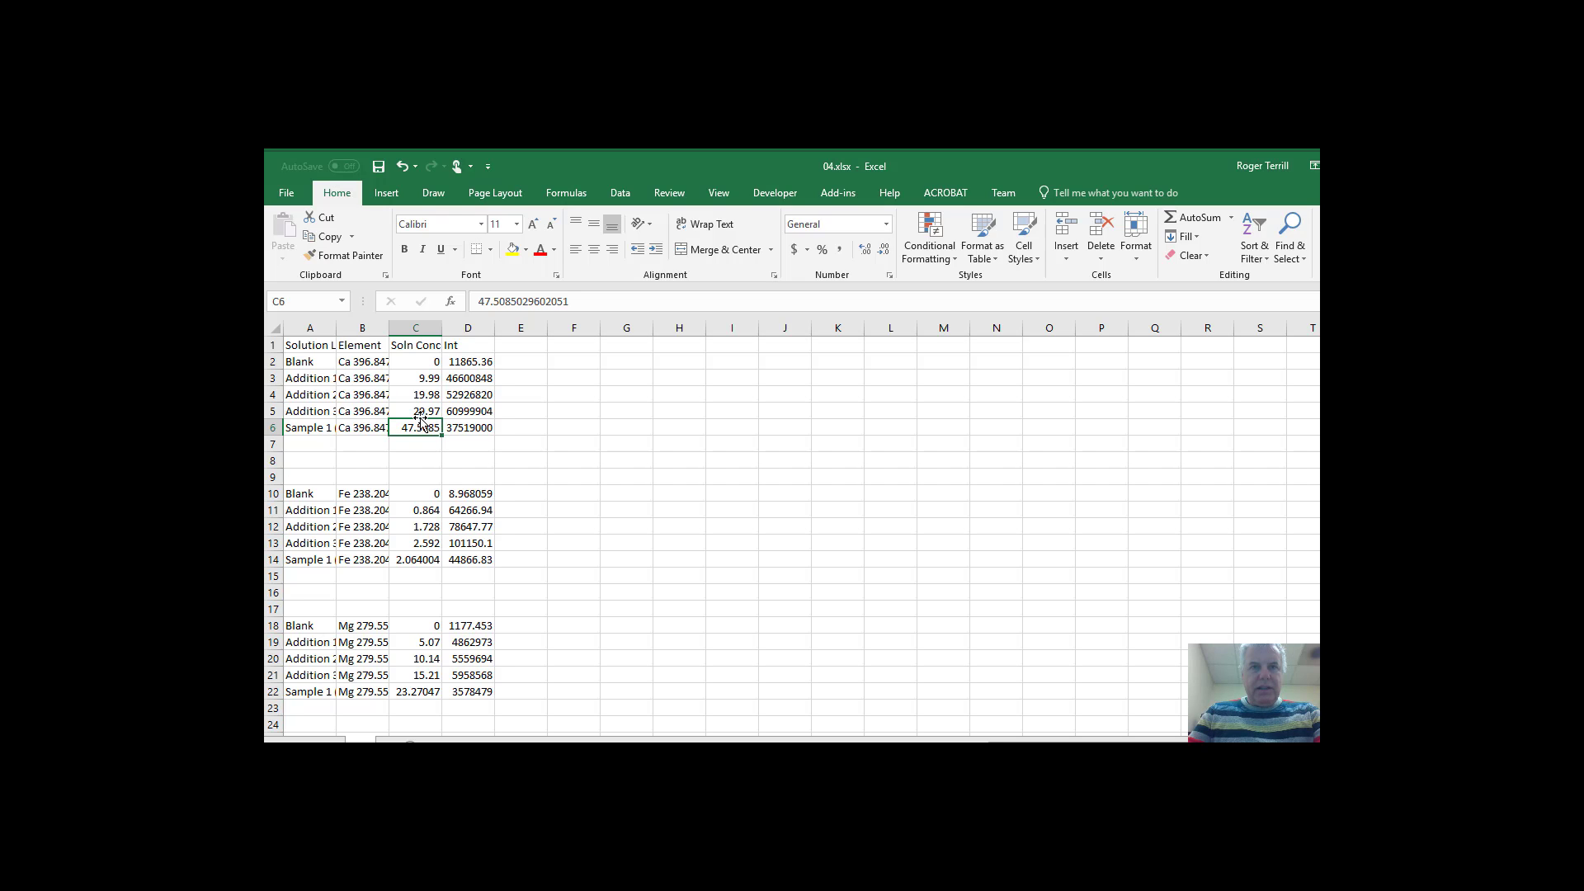
key(Up)
key(Up)
key(Up)
key(Up)
key(Up)
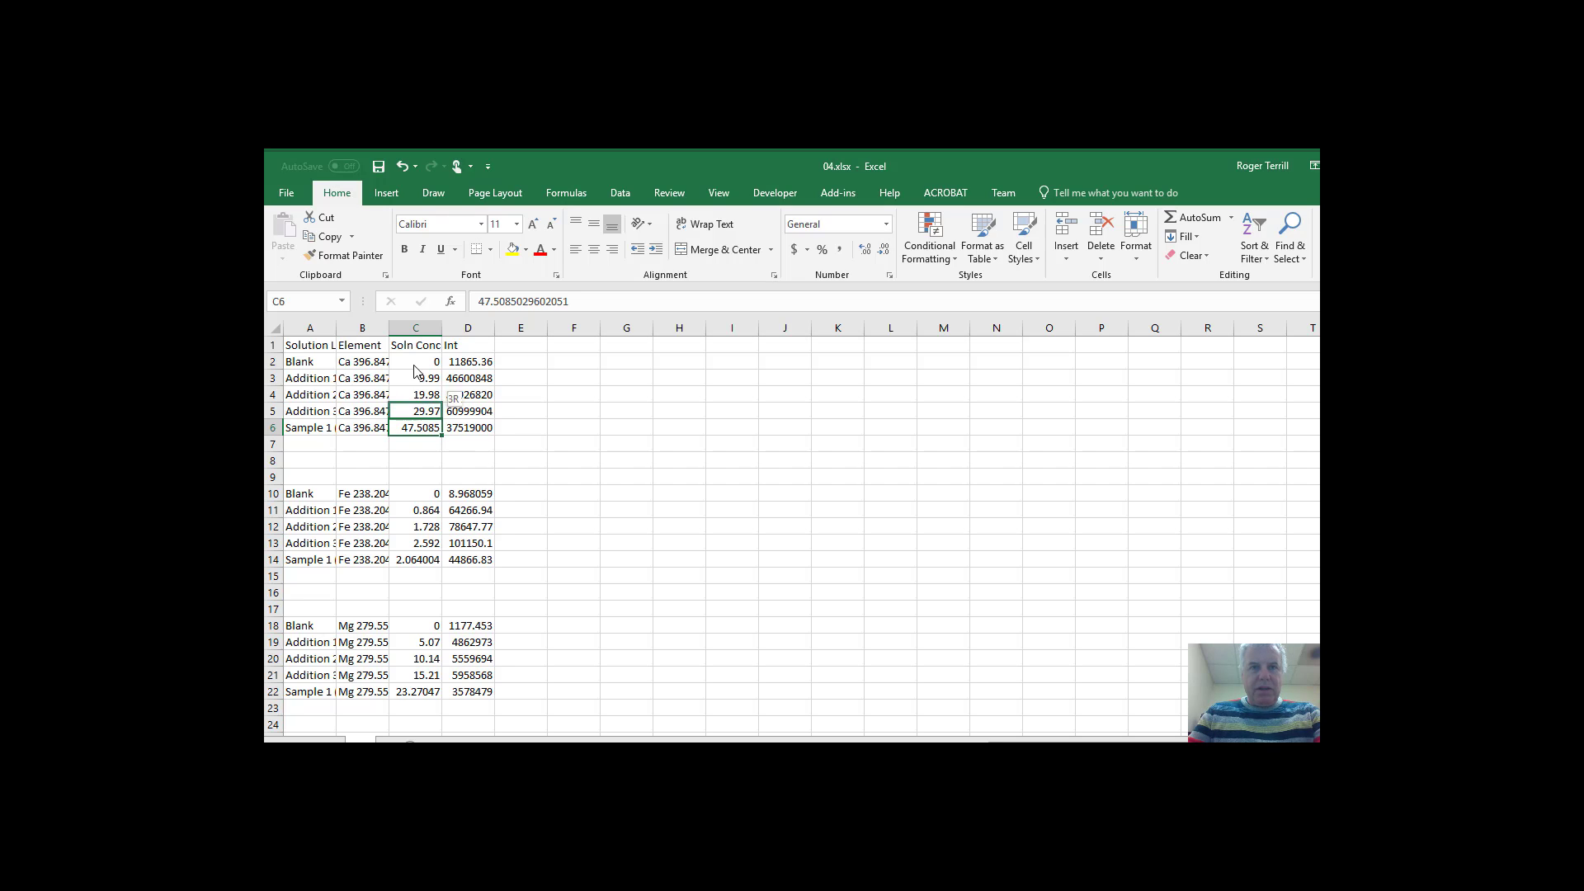
key(Left)
key(Left)
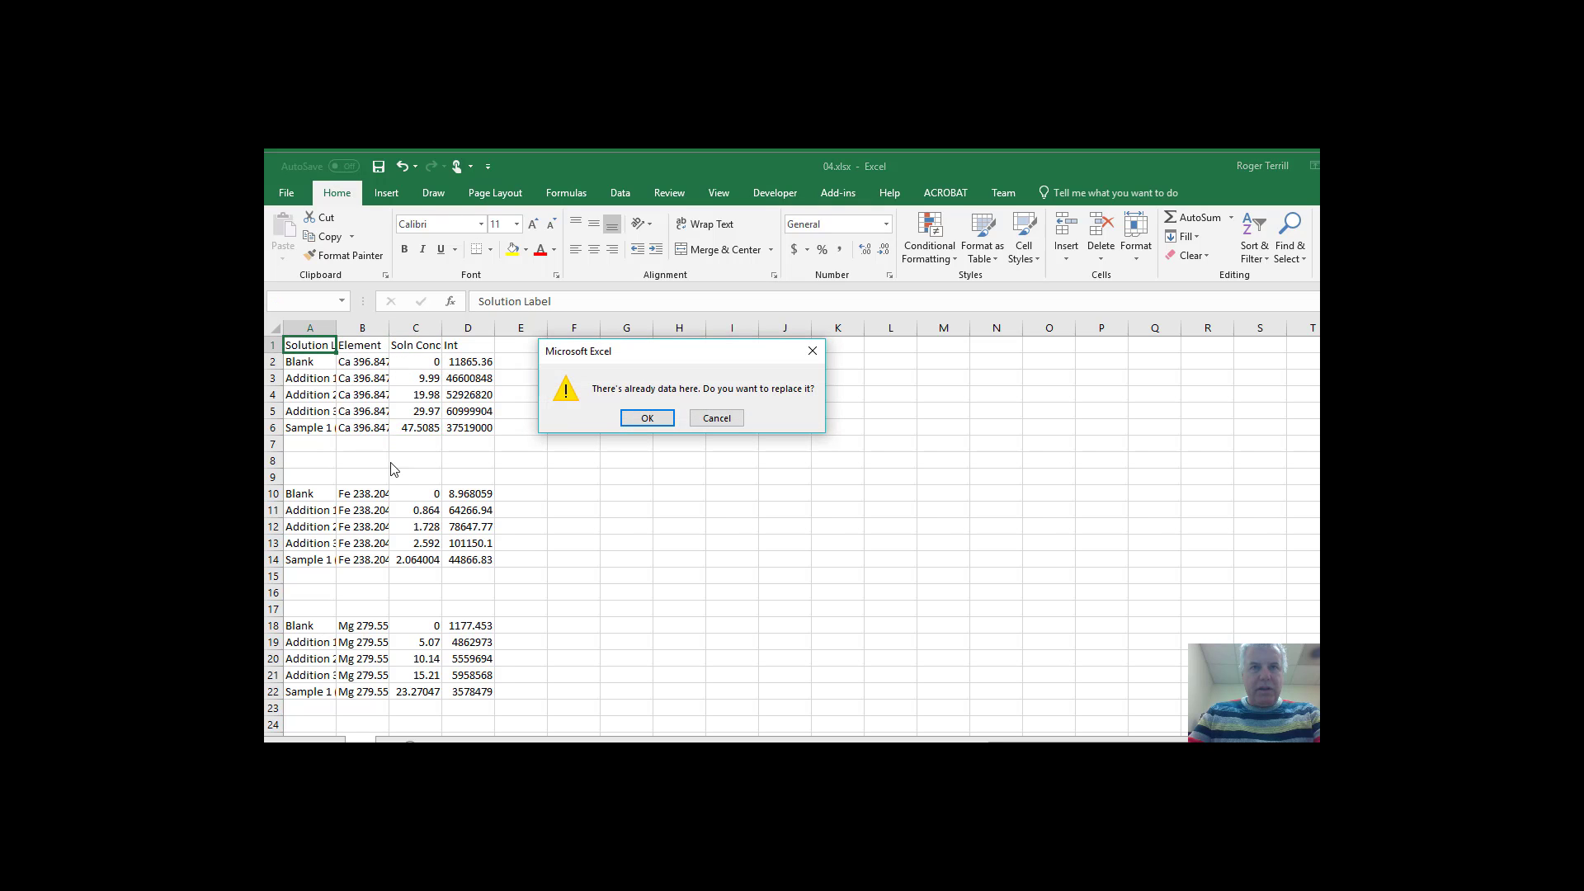
click(644, 418)
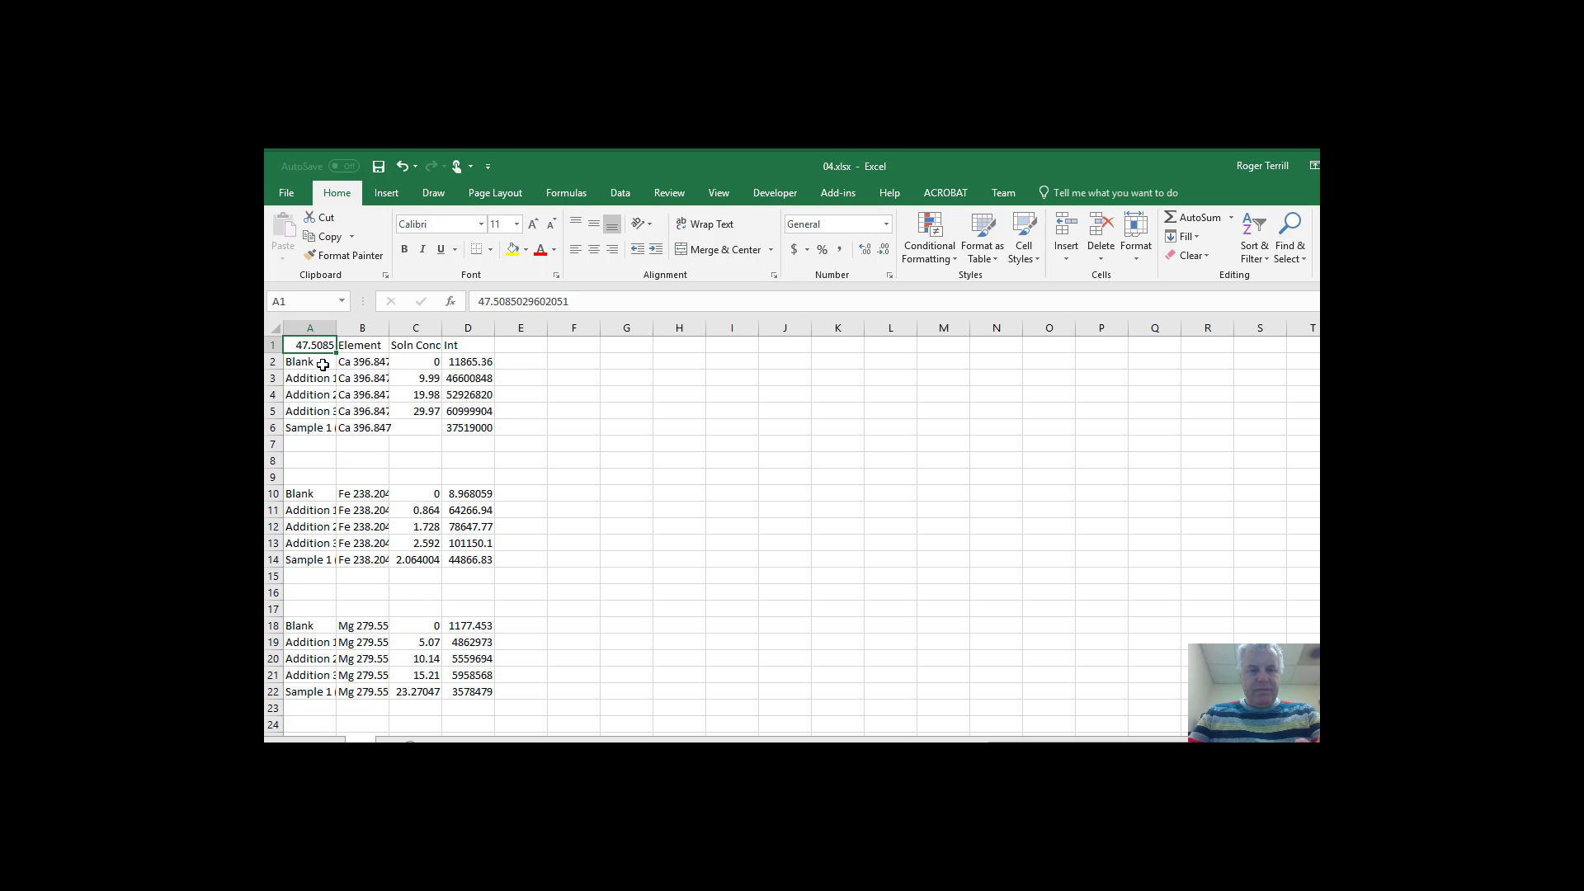
key(ctrl+z)
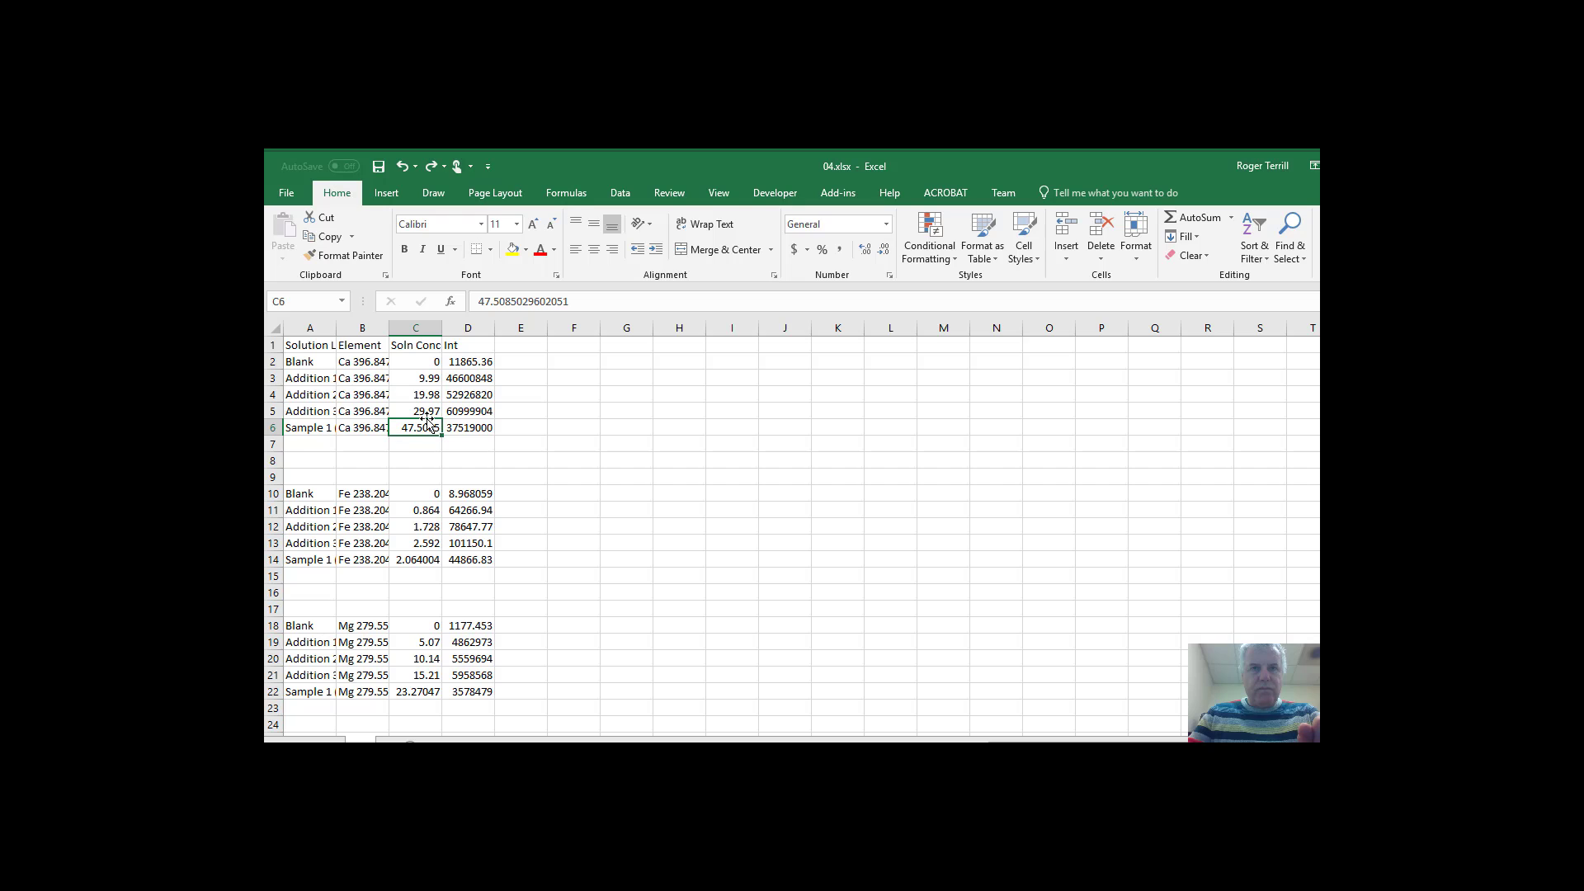
Step: Move the Ca sample concentration from C6 to B2 and the Fe one from C14 to B10, replacing the existing contents
drag(429, 423, 363, 367)
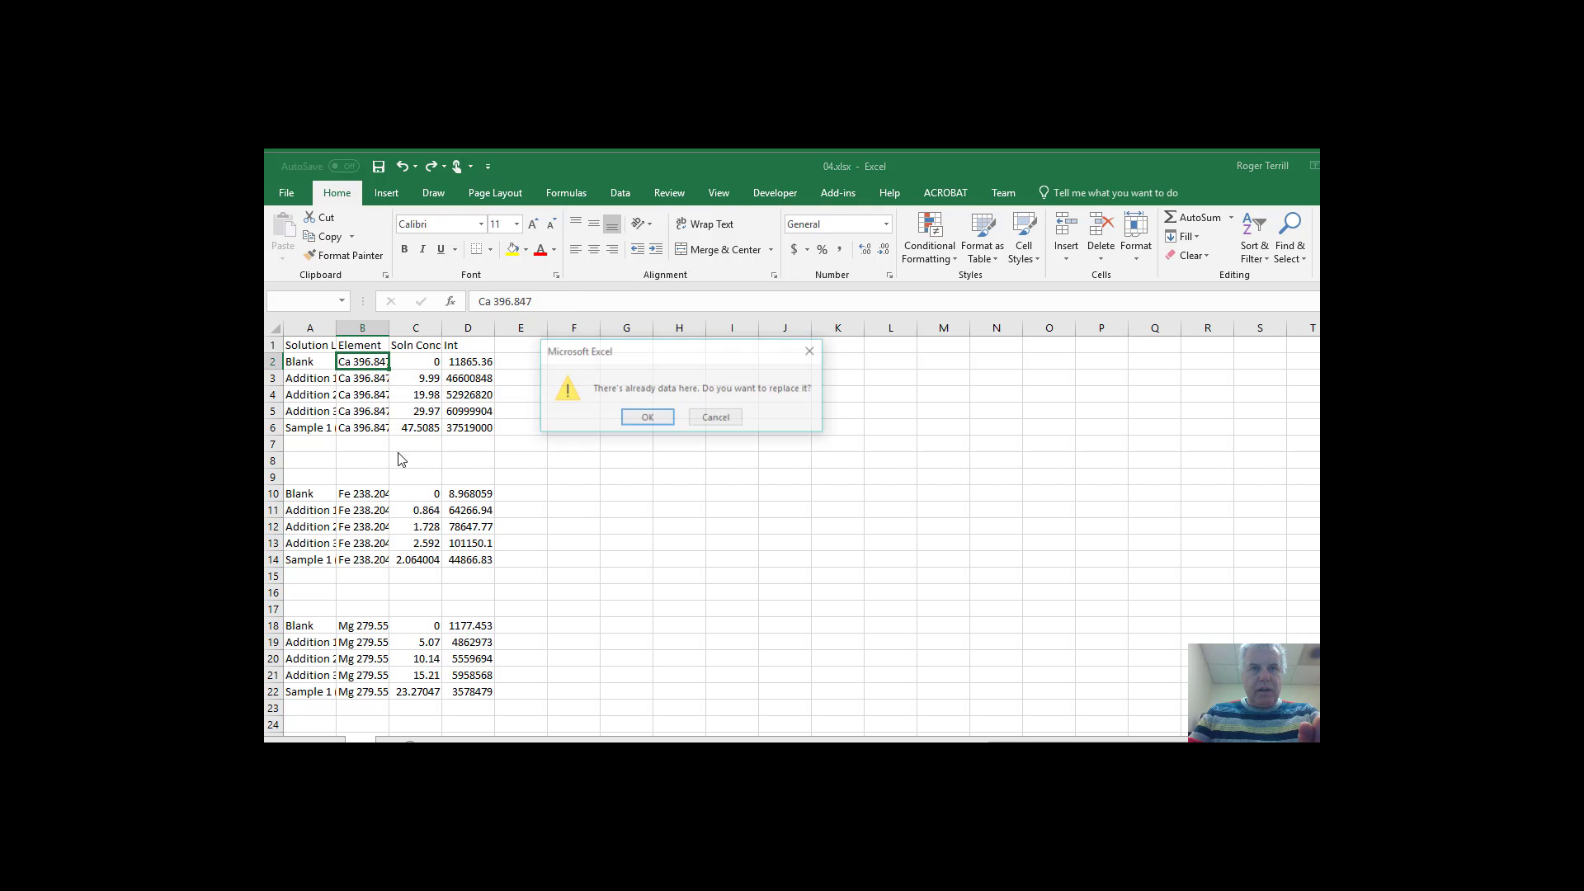
click(648, 419)
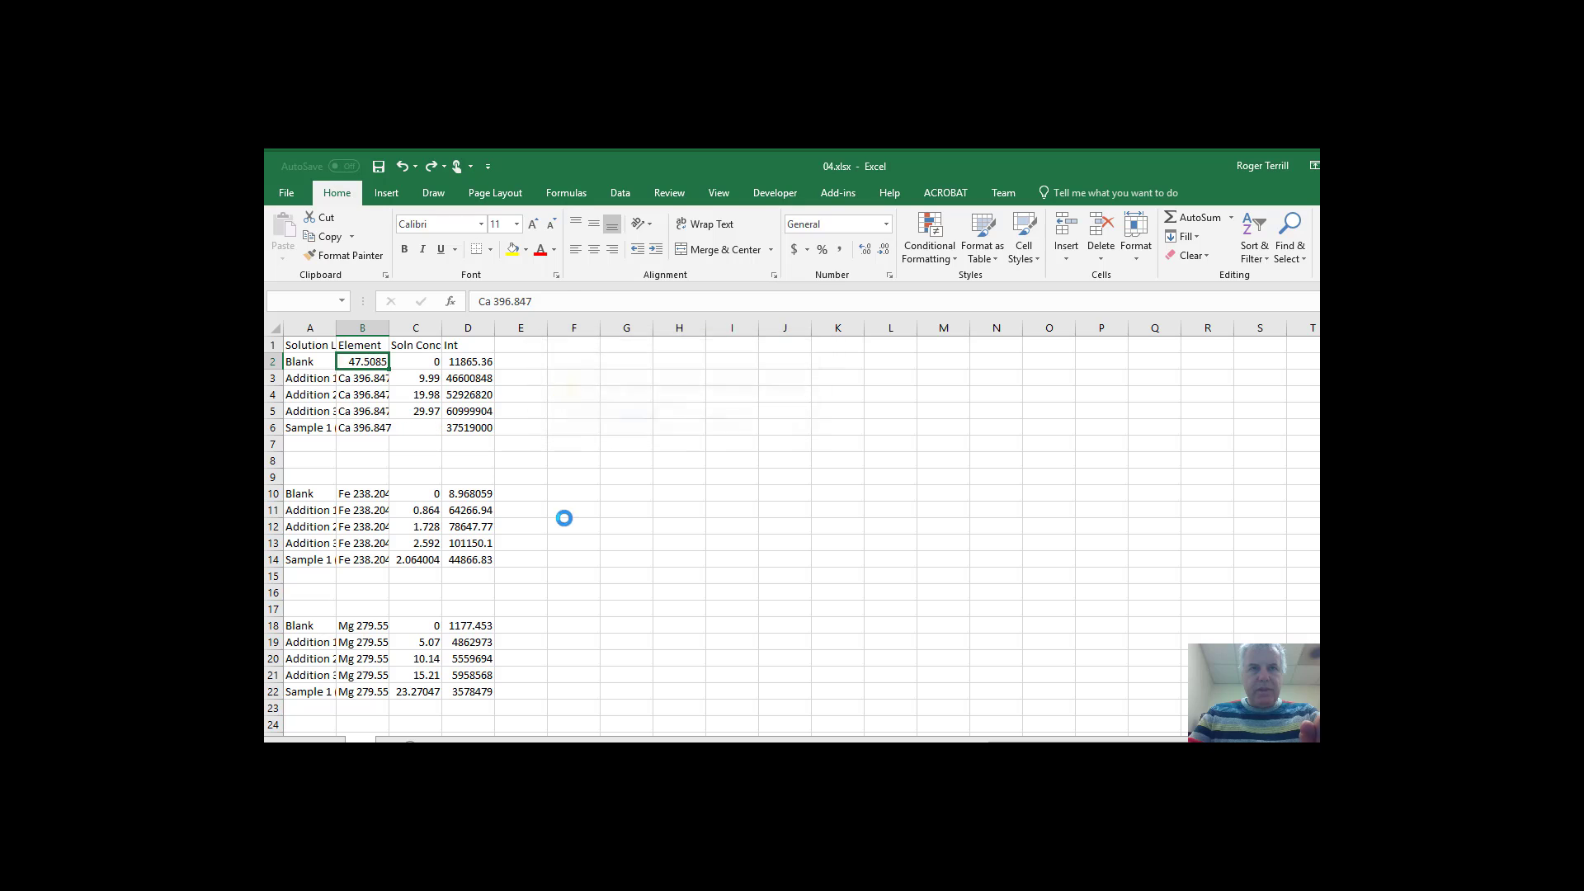
click(424, 560)
drag(429, 559, 374, 495)
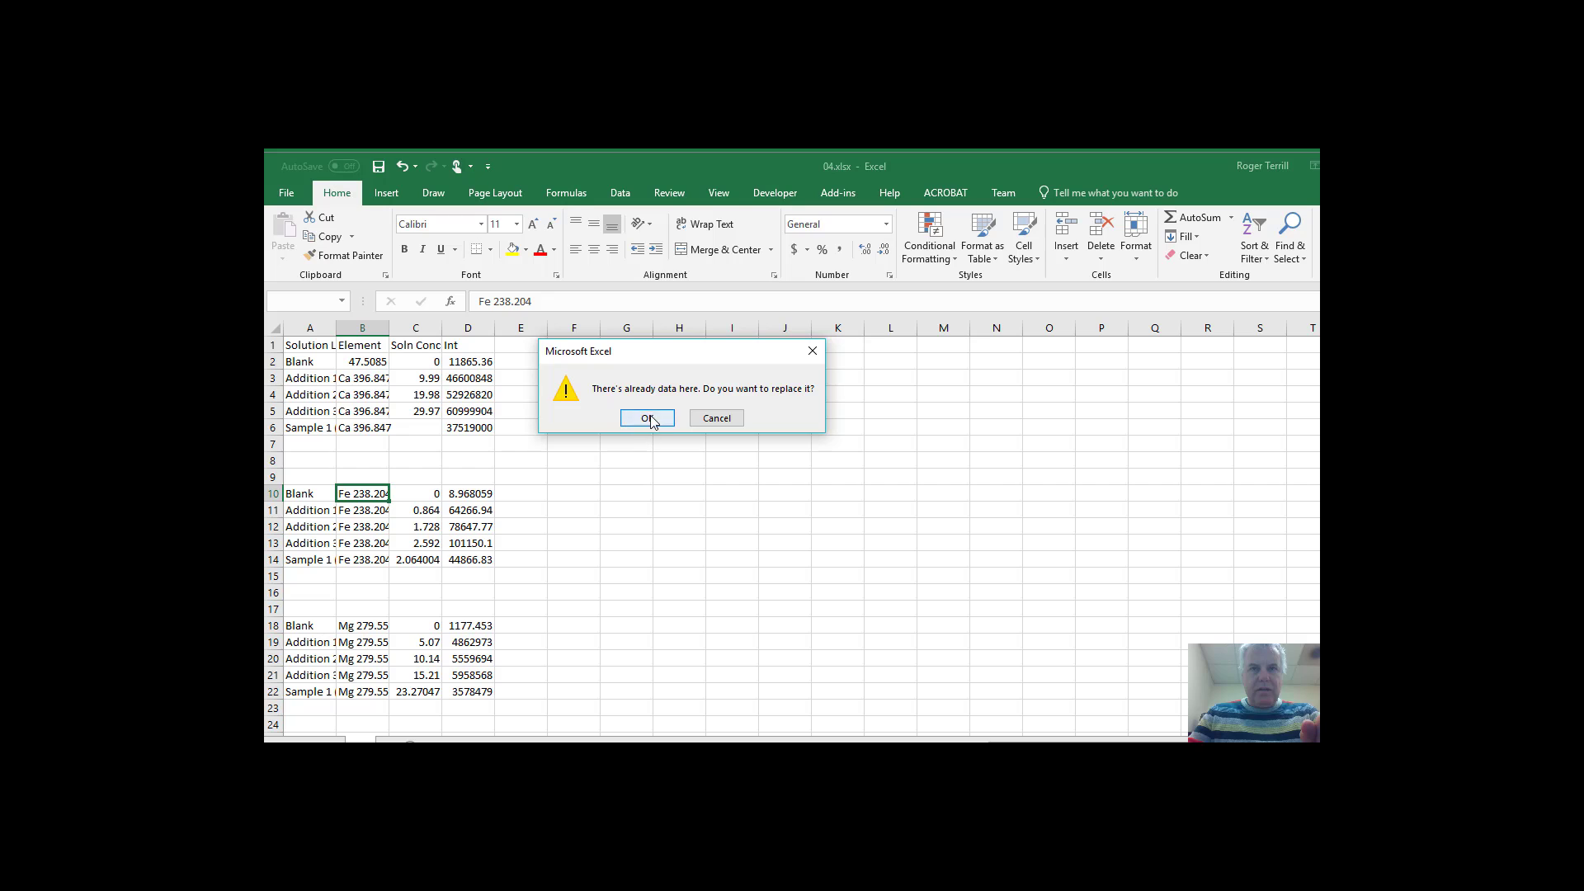
click(647, 418)
Step: Move the Mg sample concentration from C22 to B18 and the Zn one from C30 to B26, replacing the existing contents
click(401, 694)
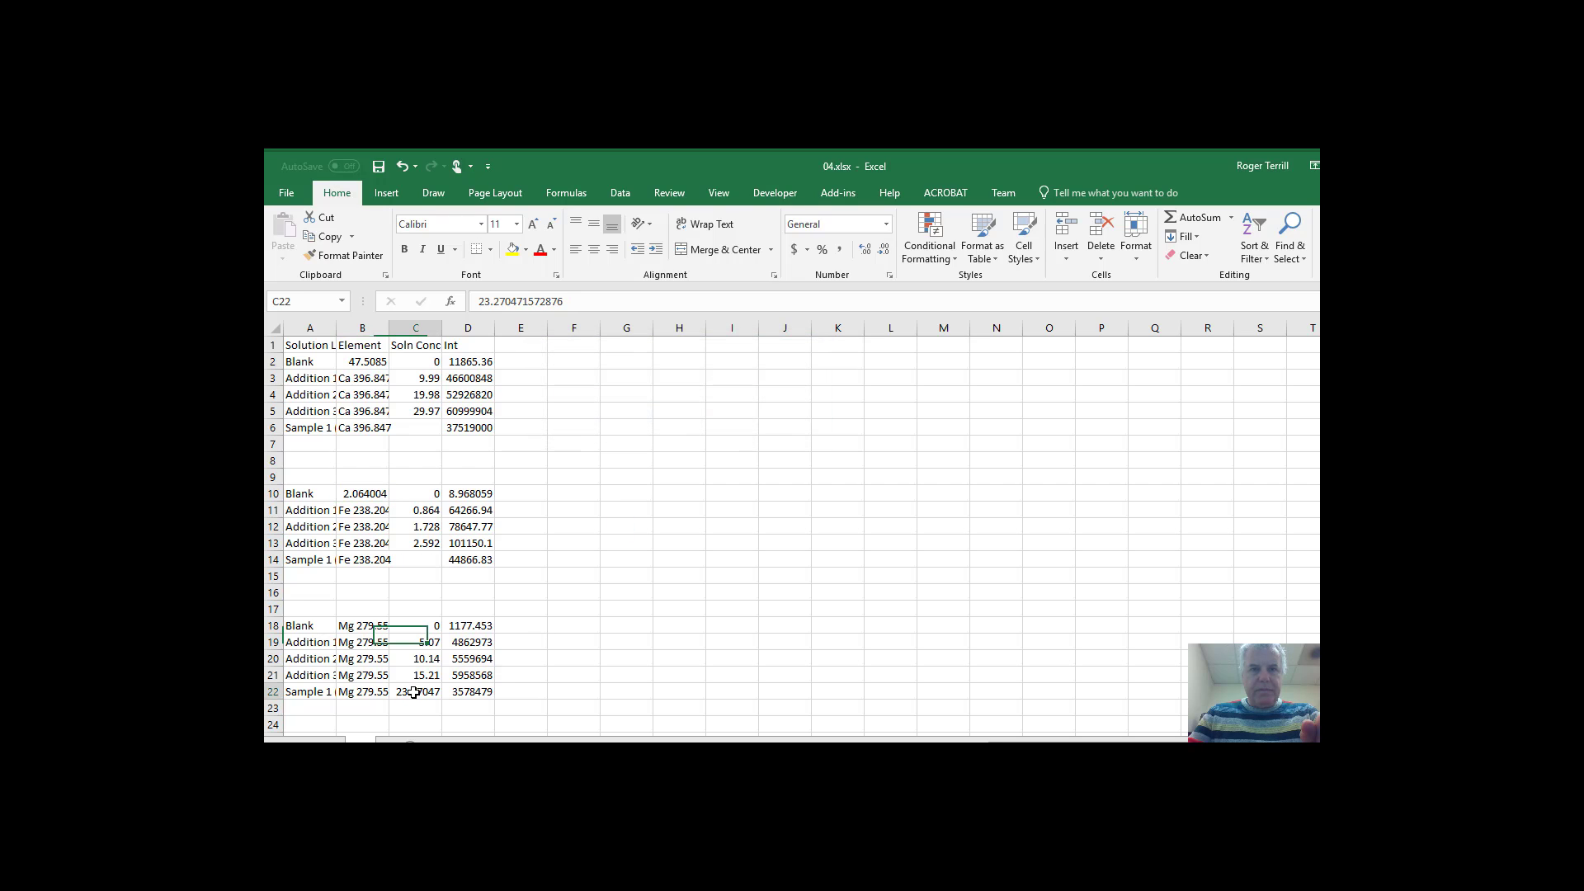
drag(414, 693, 363, 632)
click(648, 418)
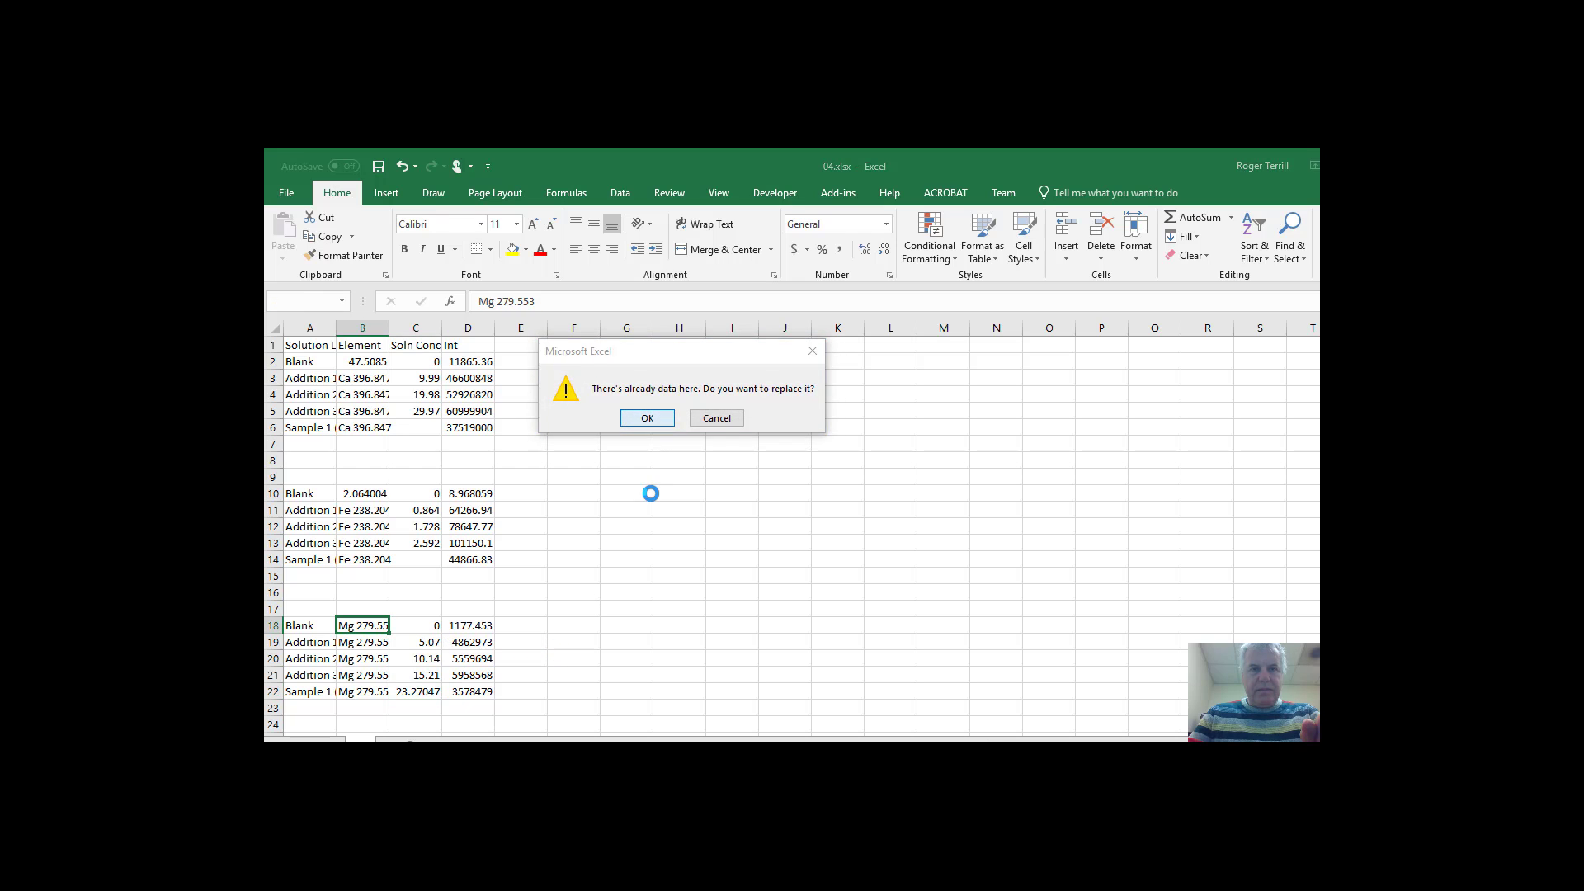
scroll(648, 528, down, 3)
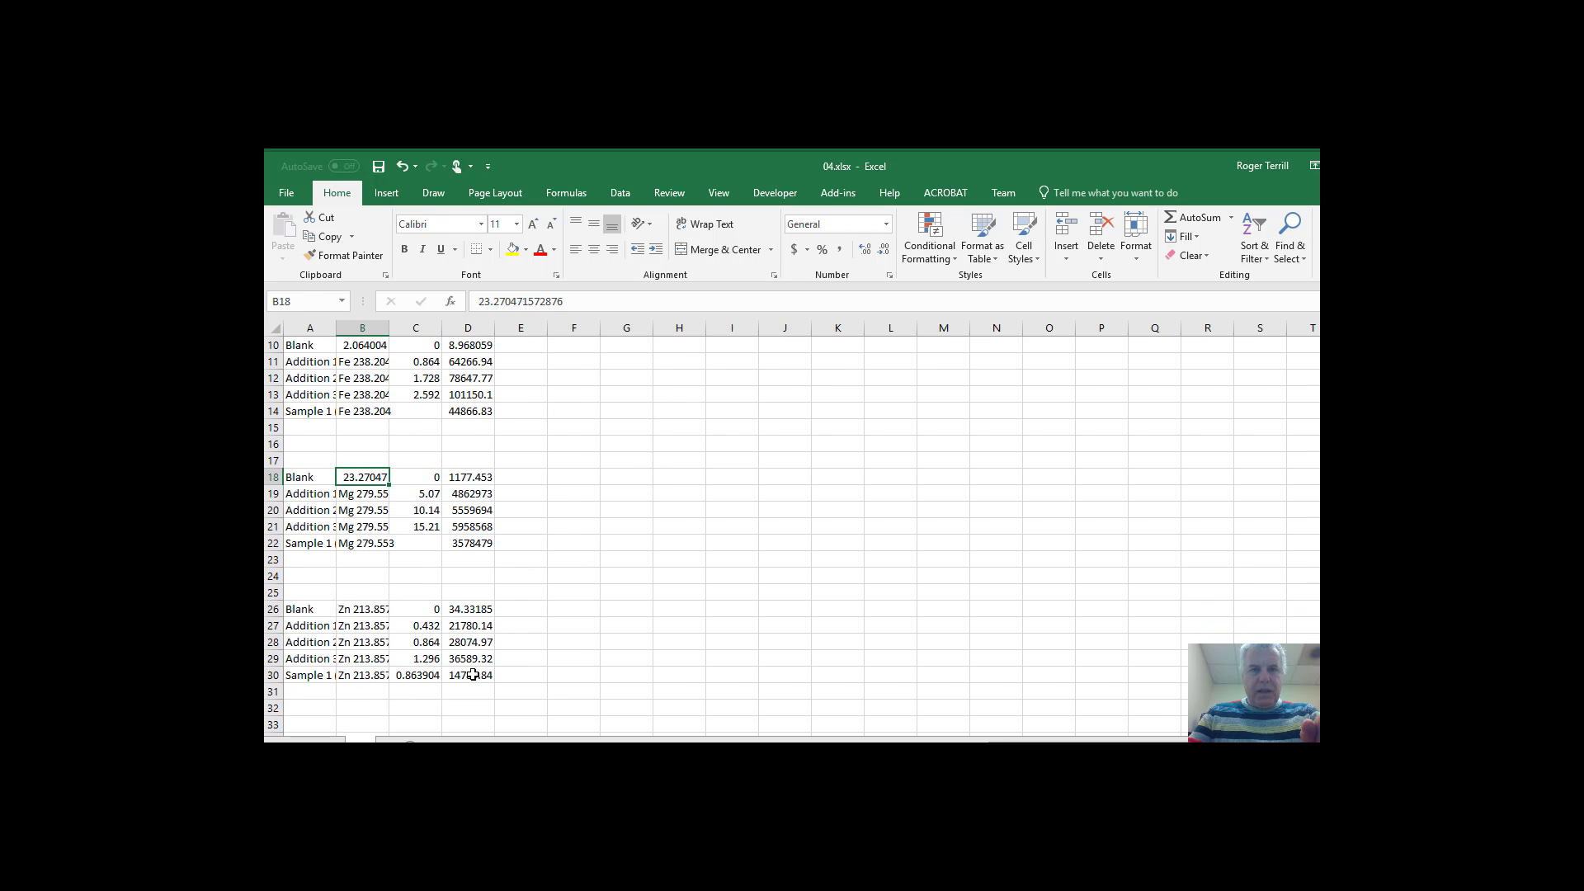
click(417, 675)
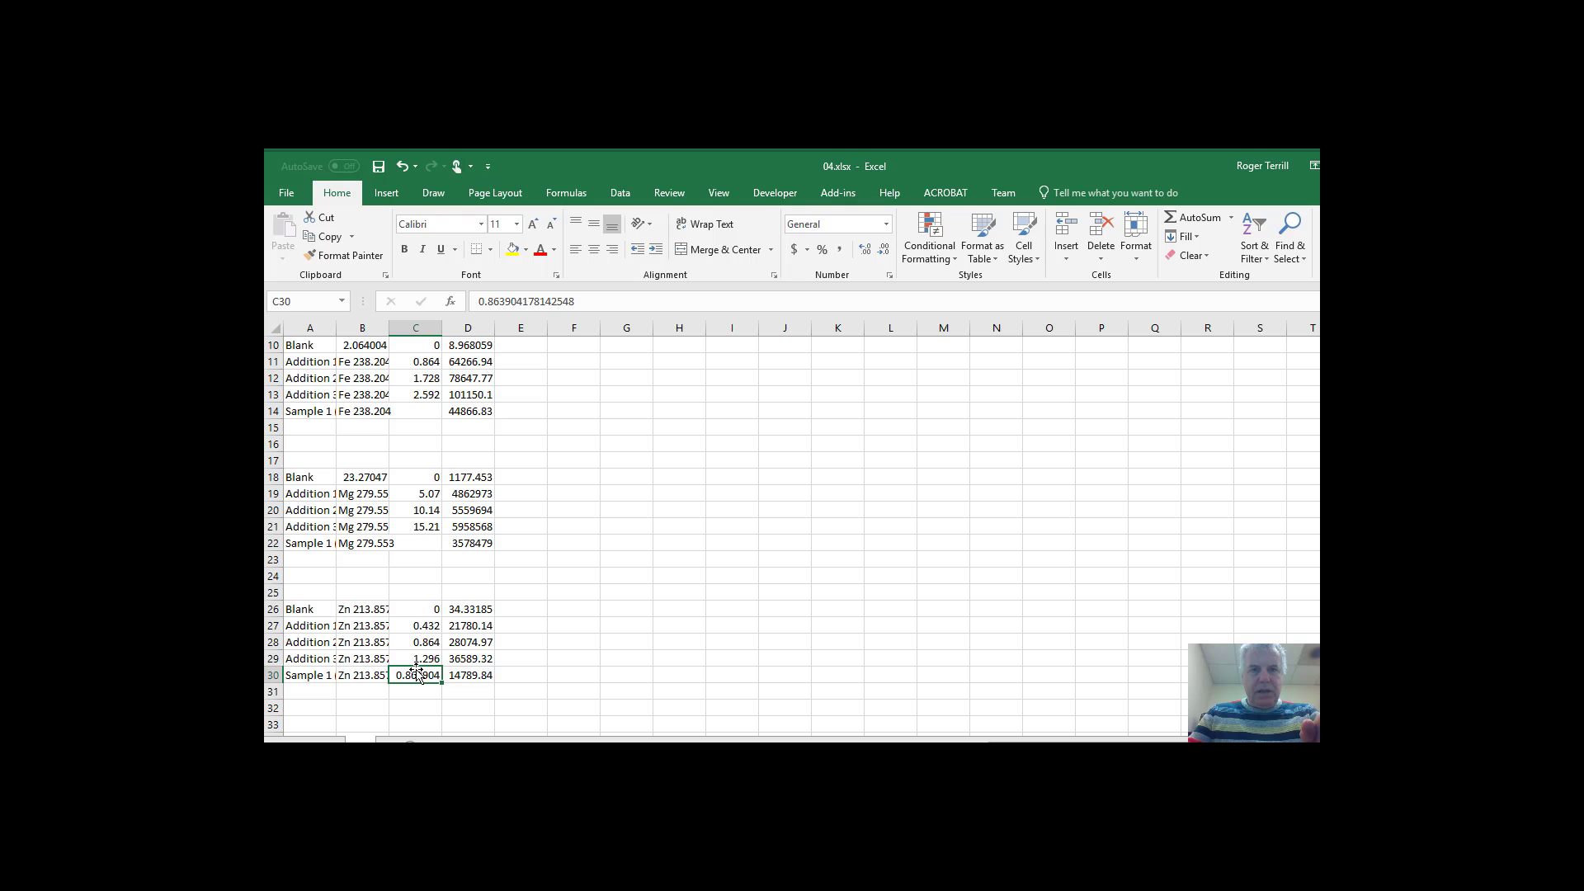
drag(416, 673, 366, 614)
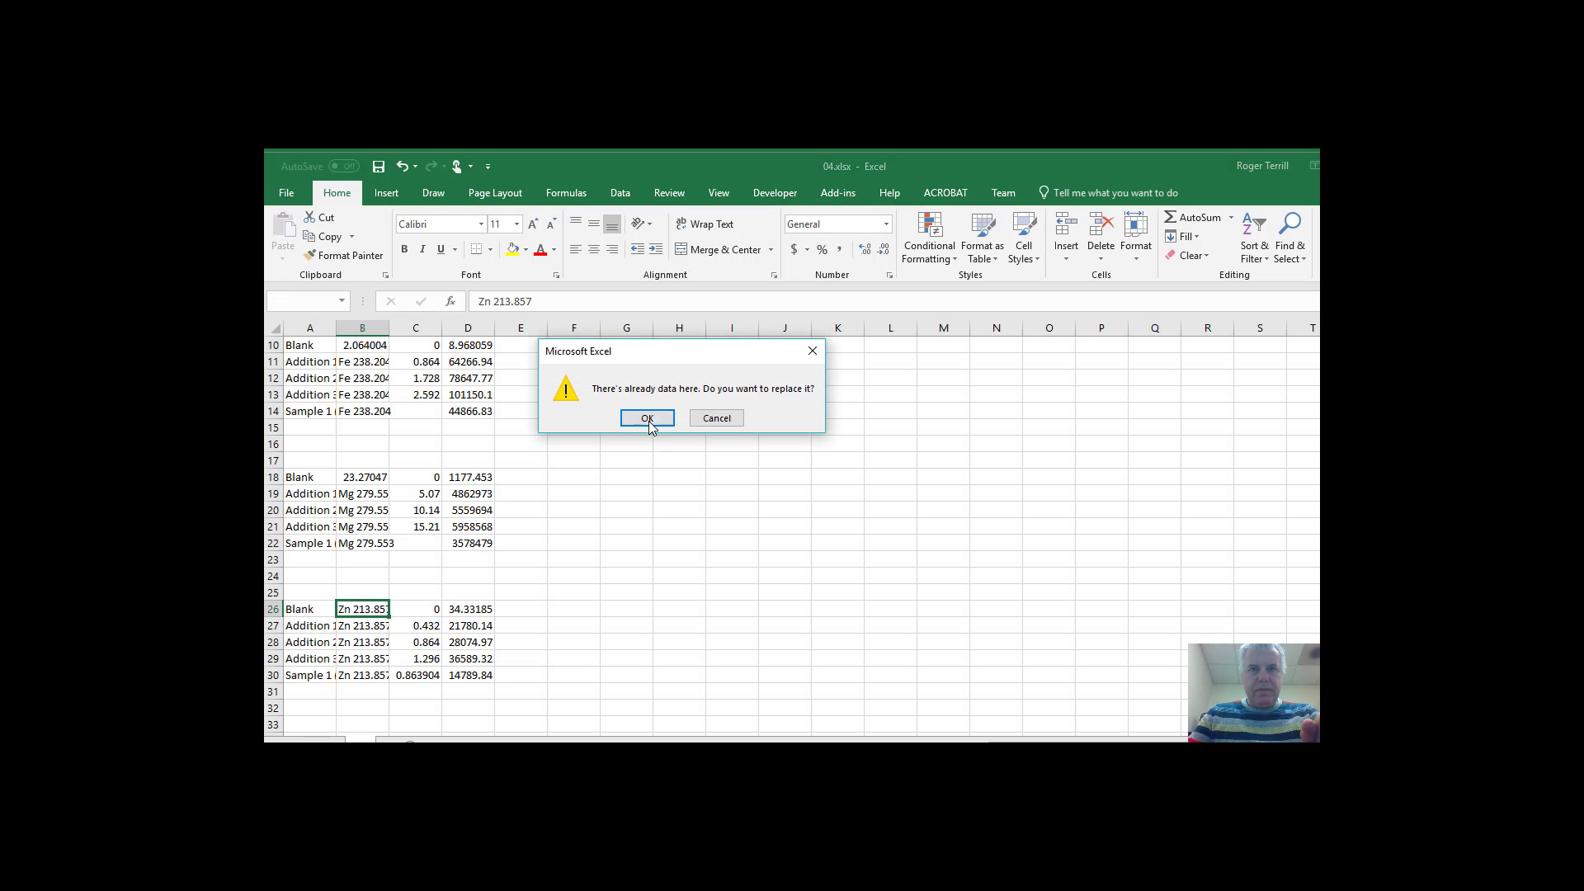
click(648, 419)
Step: Enter 0 as the Soln Conc of the Ca sample in C6 and the Fe sample in C14
scroll(670, 500, up, 3)
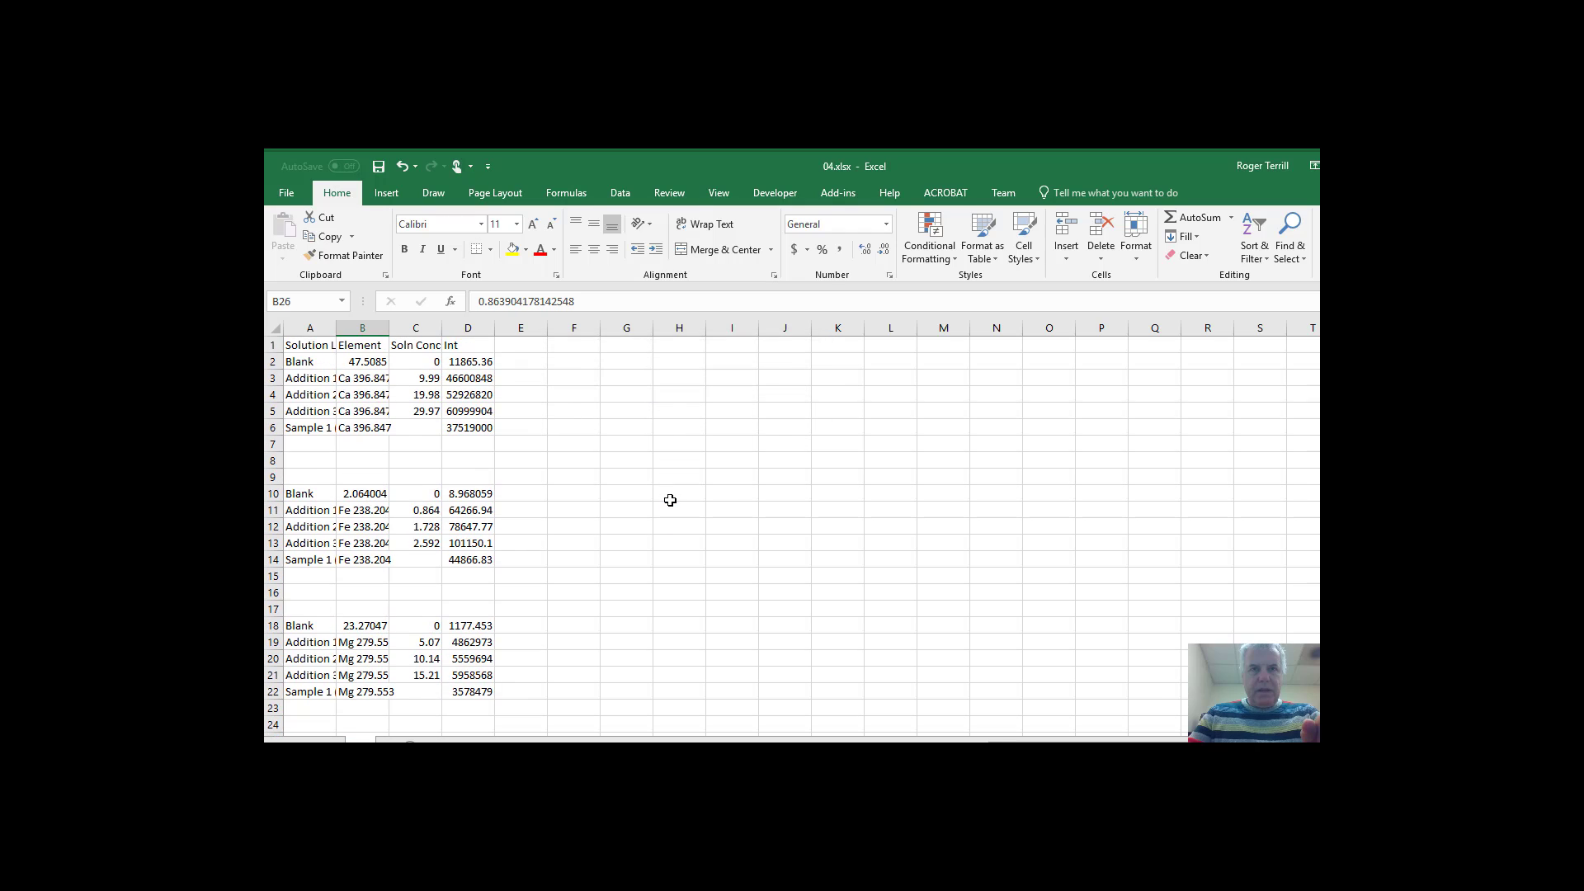
click(416, 429)
text(0)
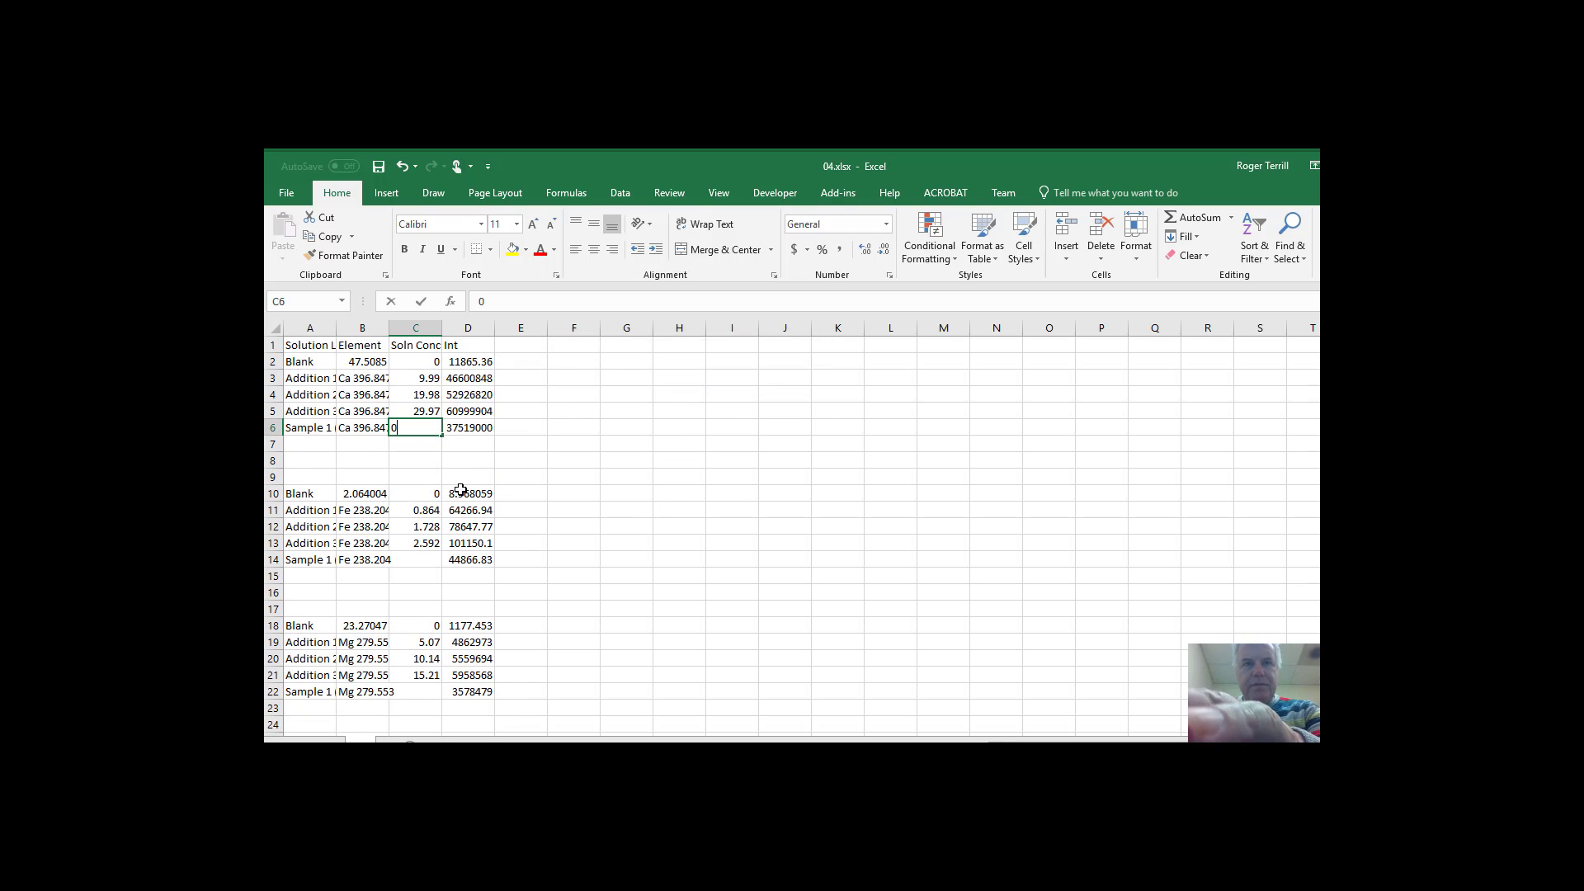
click(429, 564)
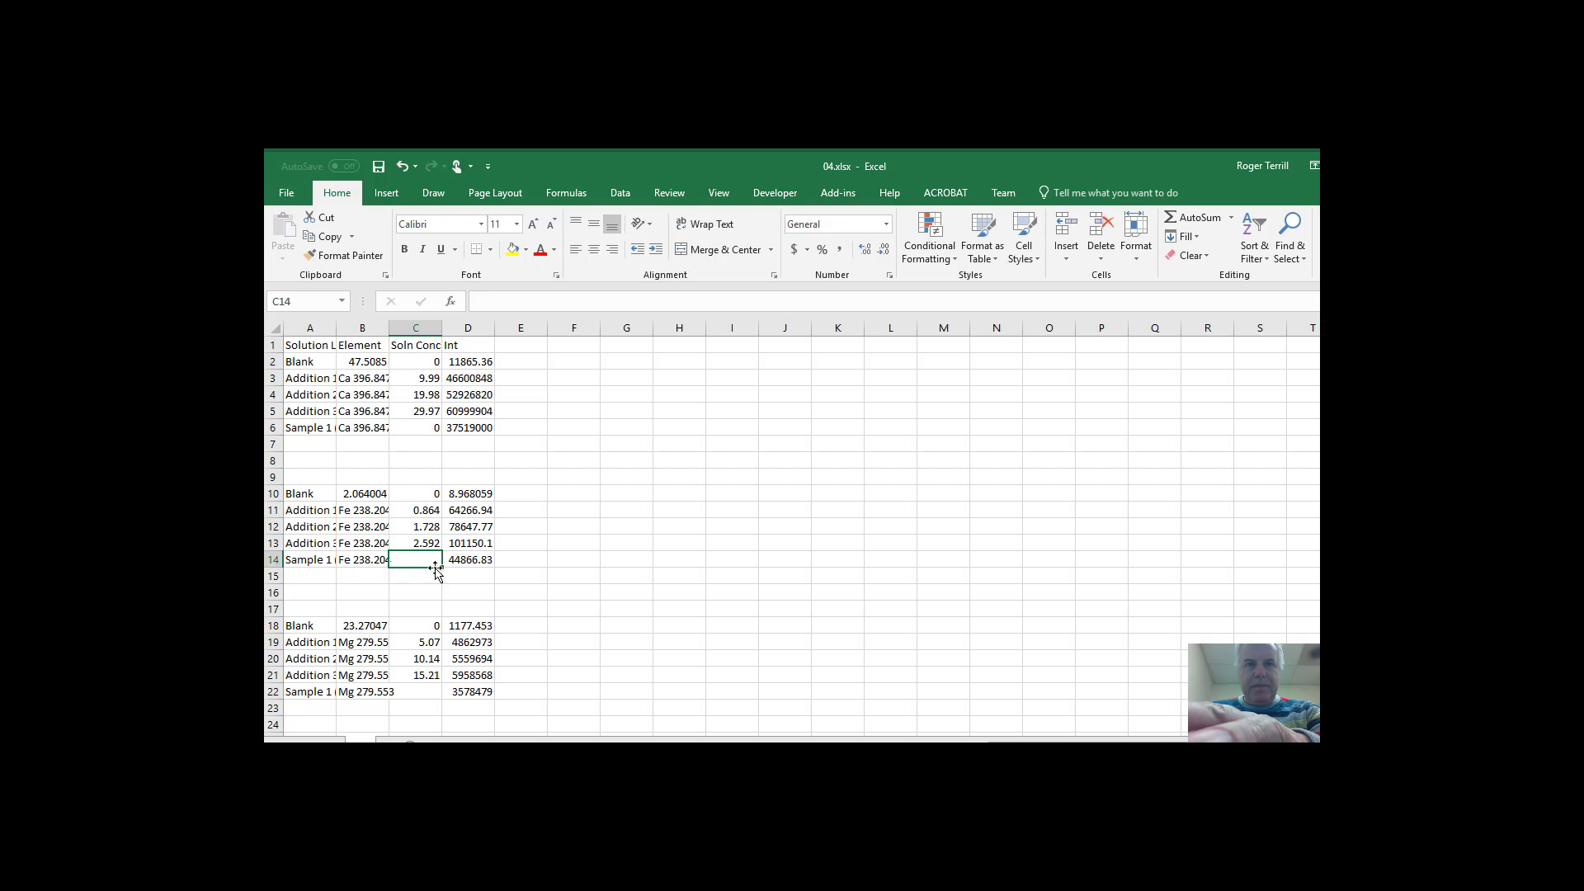
text(00)
scroll(445, 591, down, 2)
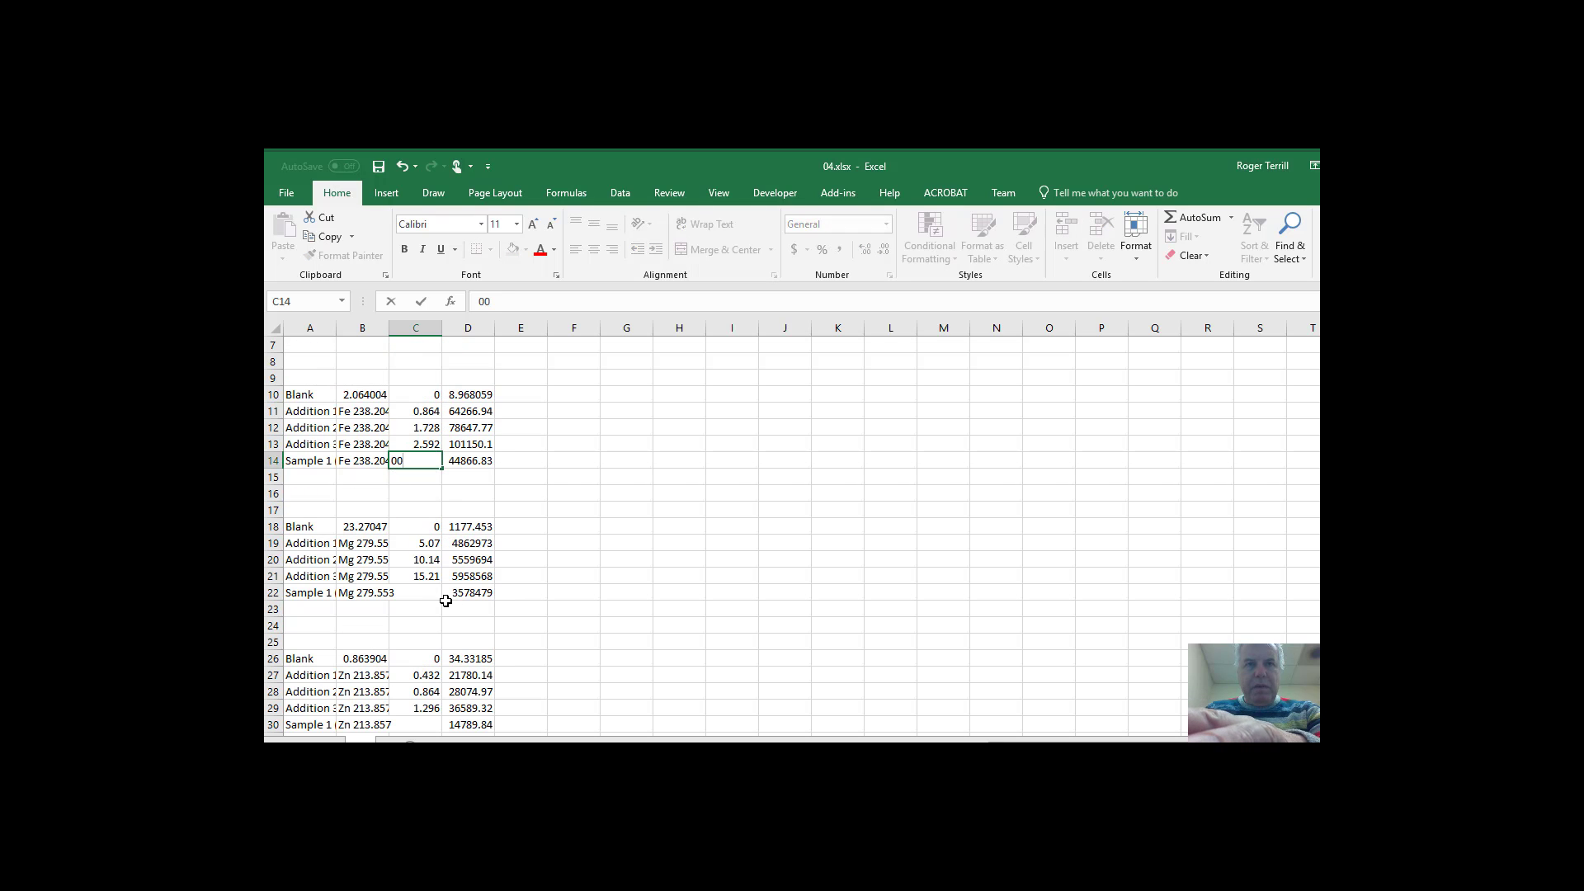
key(Return)
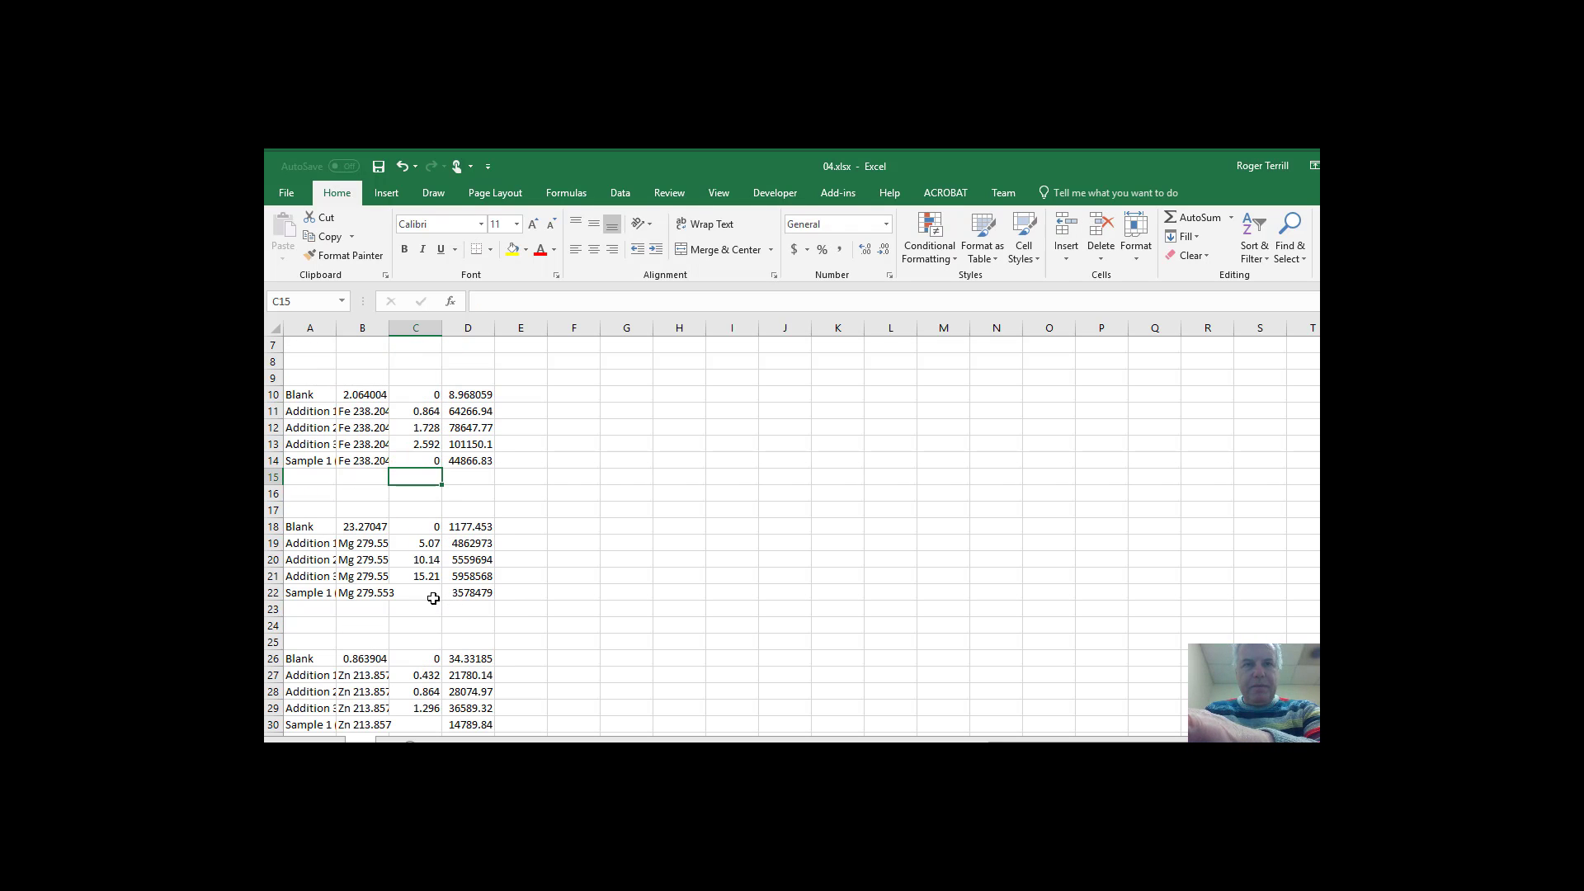
Step: Enter 0 as the Soln Conc of the Mg sample in C22 and the Zn sample in C30
click(430, 591)
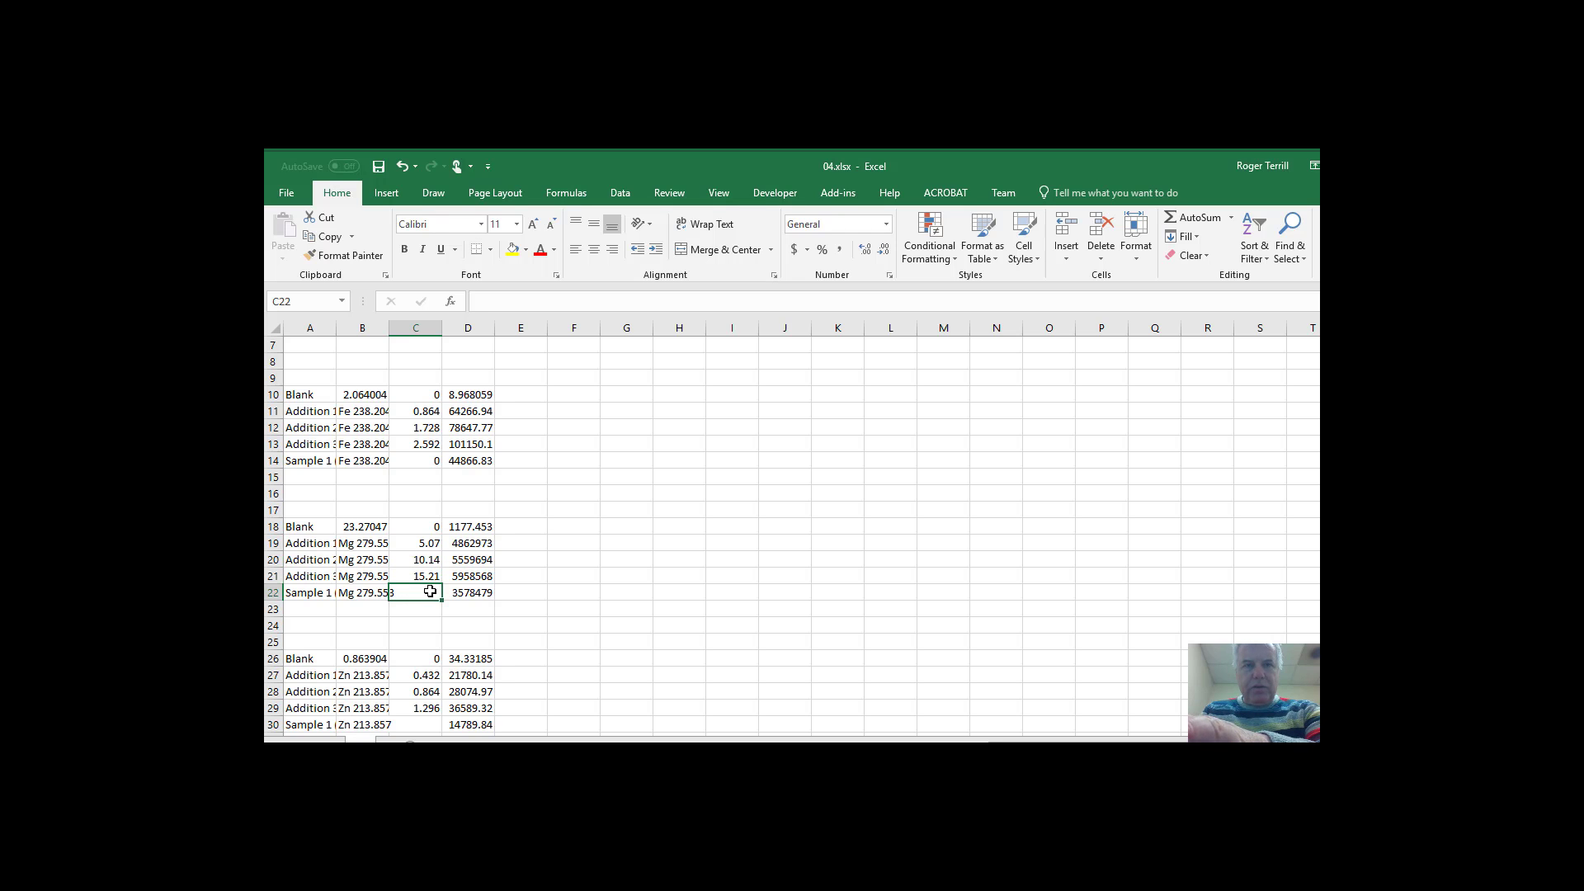
text(0)
key(Return)
scroll(433, 606, down, 2)
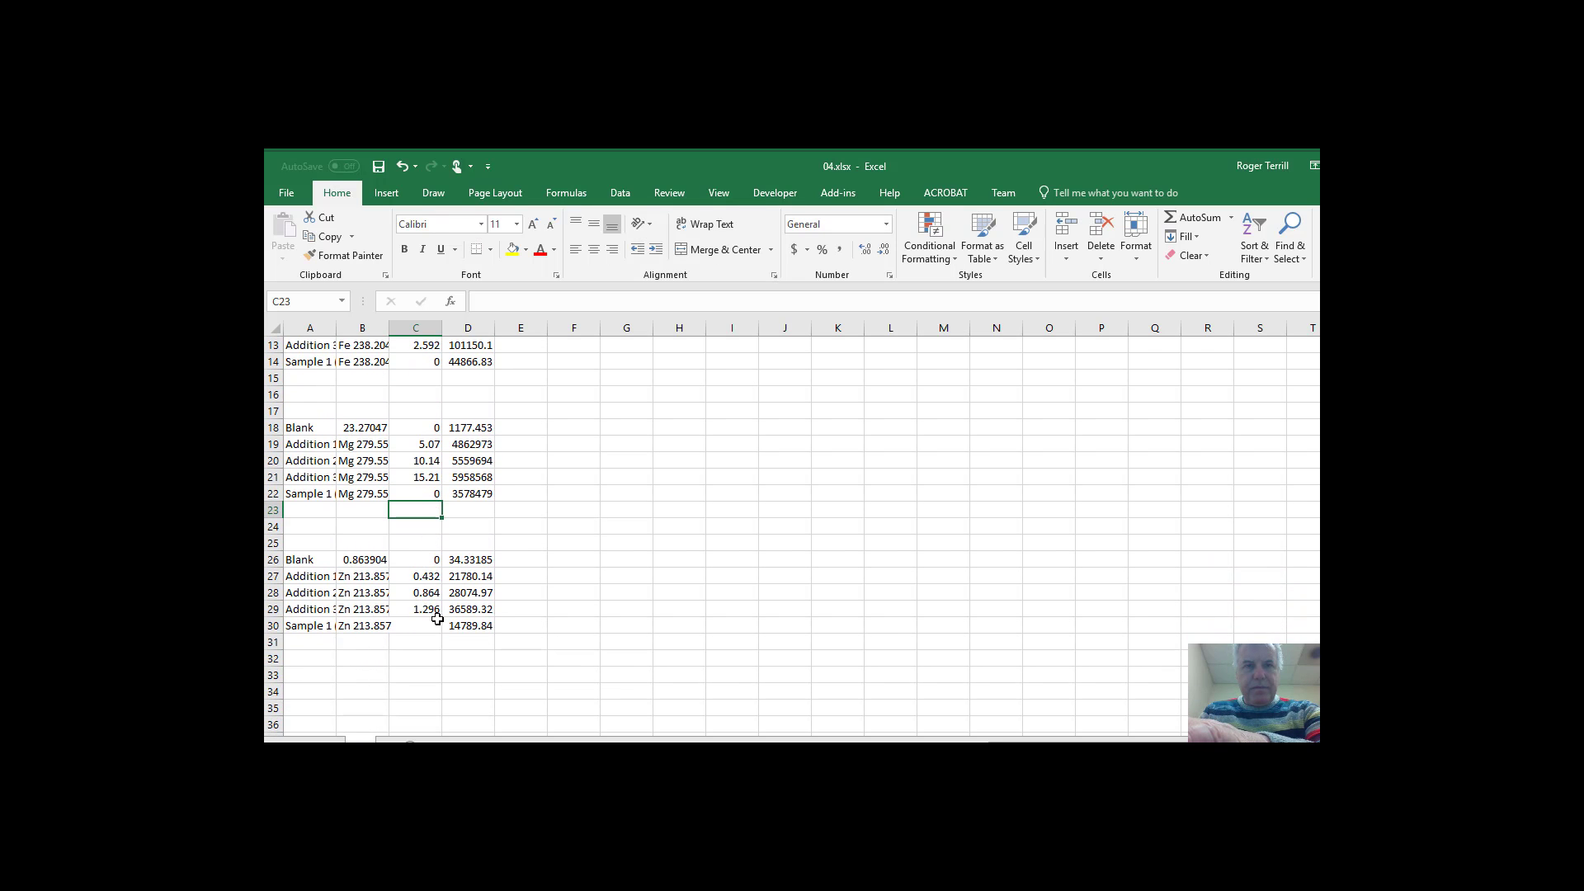
click(436, 624)
text(0)
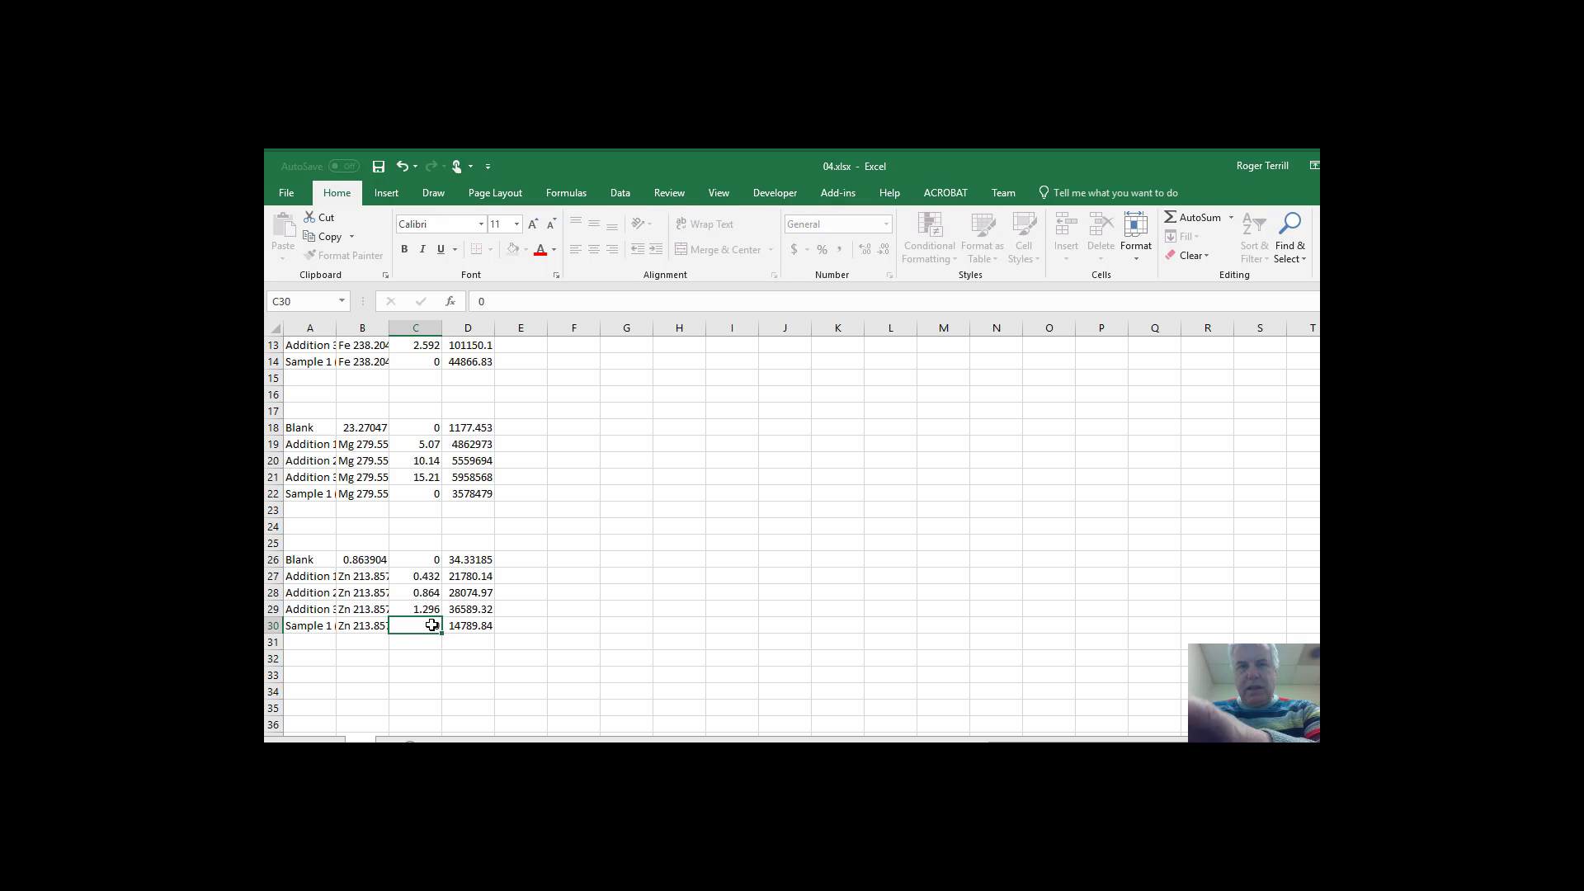
key(Return)
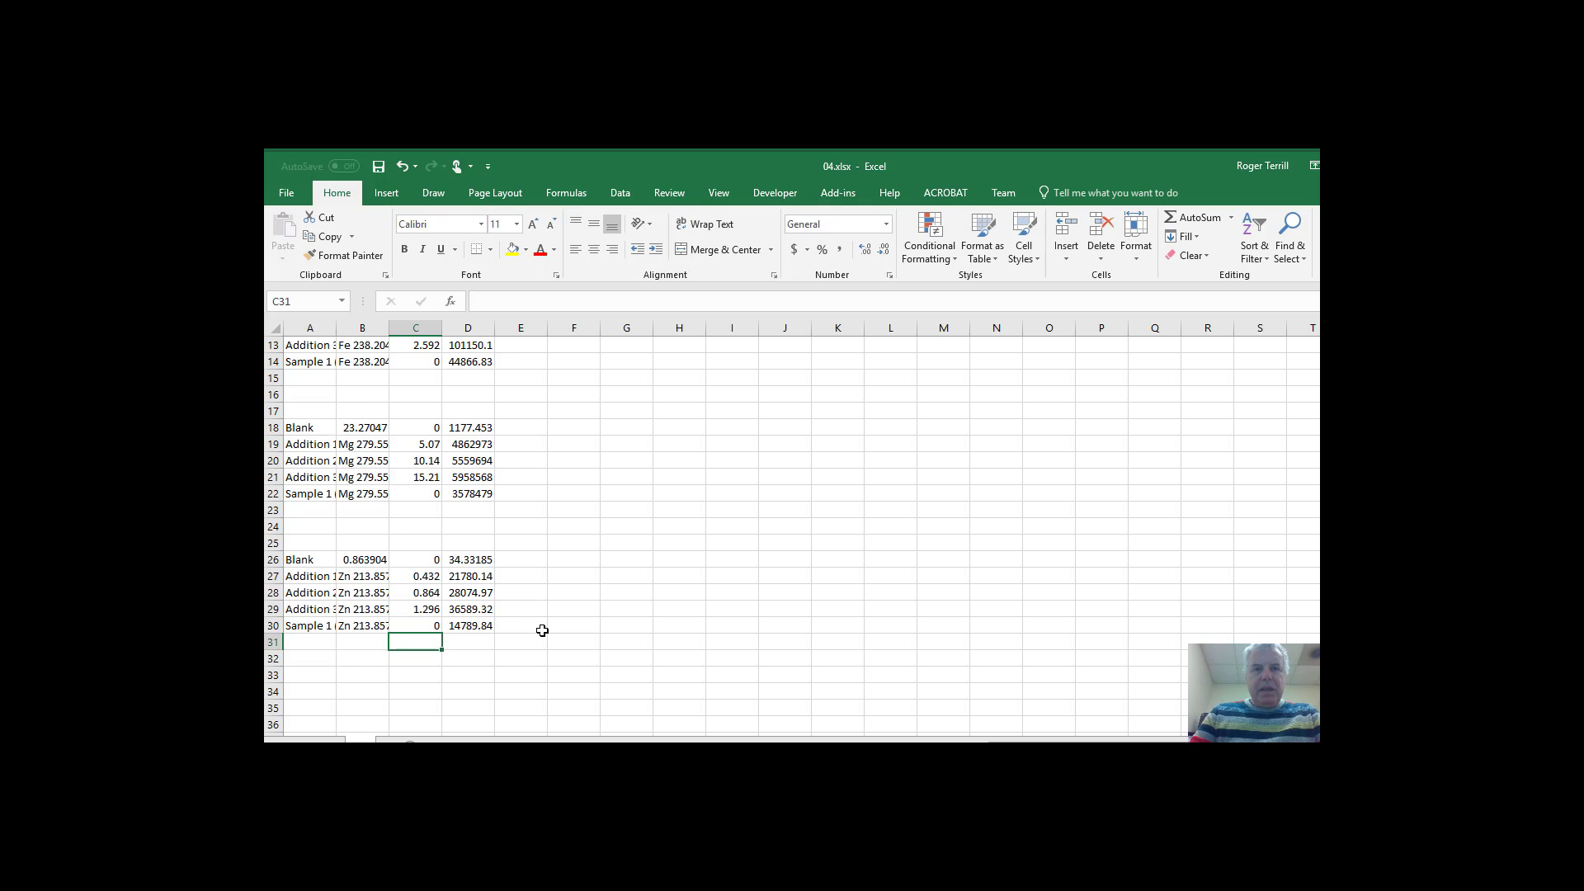
Step: Enter the formula =D3-$D$2 in E3 to subtract the Ca blank intensity from the first addition's intensity
scroll(541, 630, up, 4)
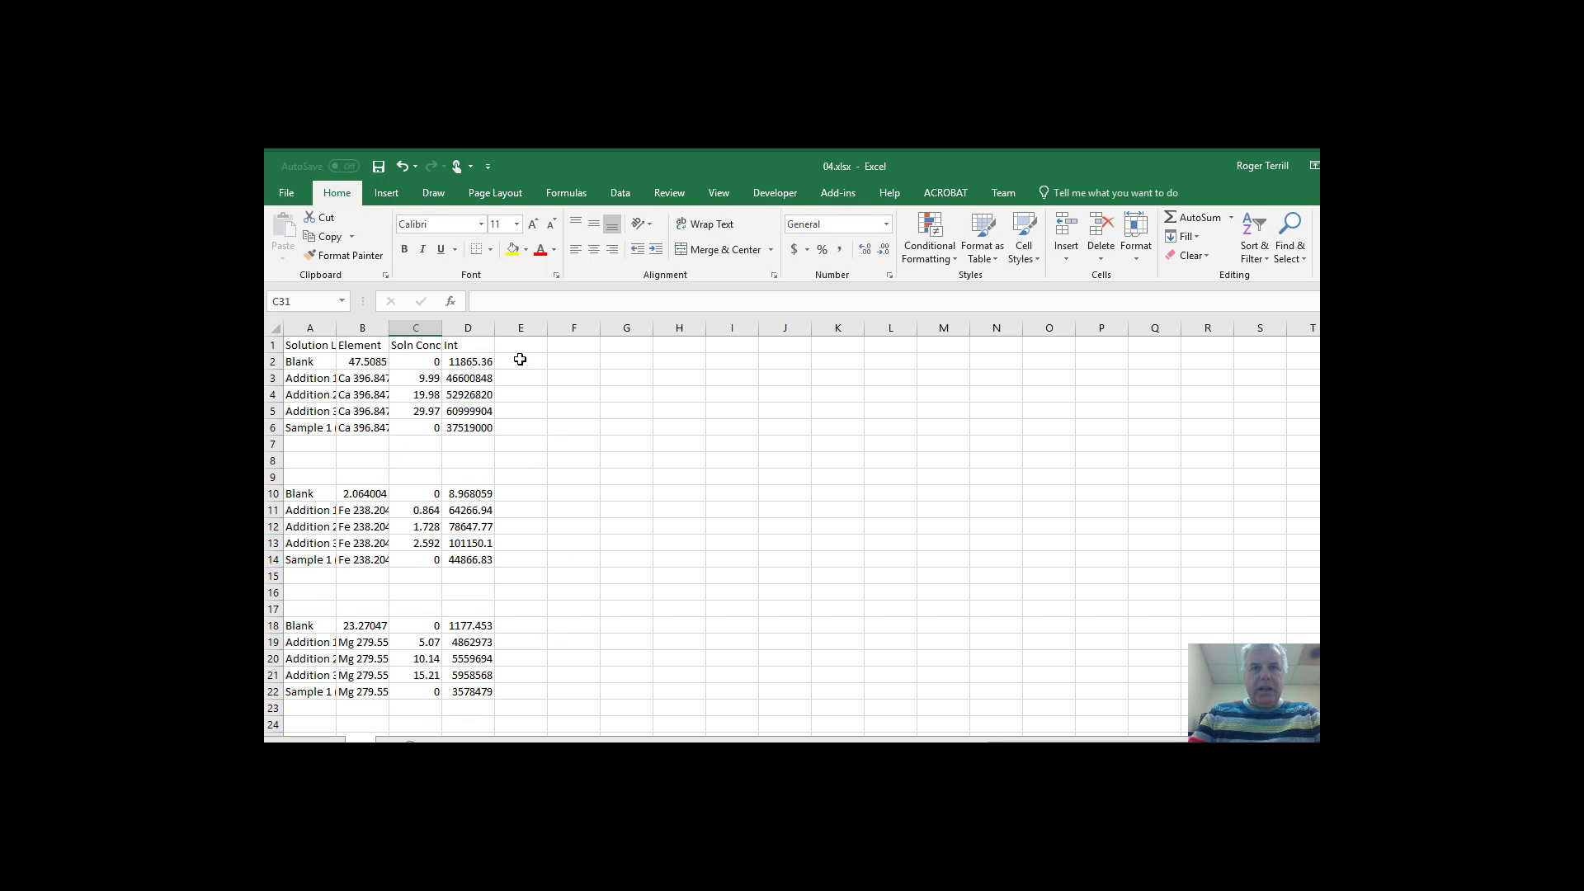
click(463, 363)
click(470, 381)
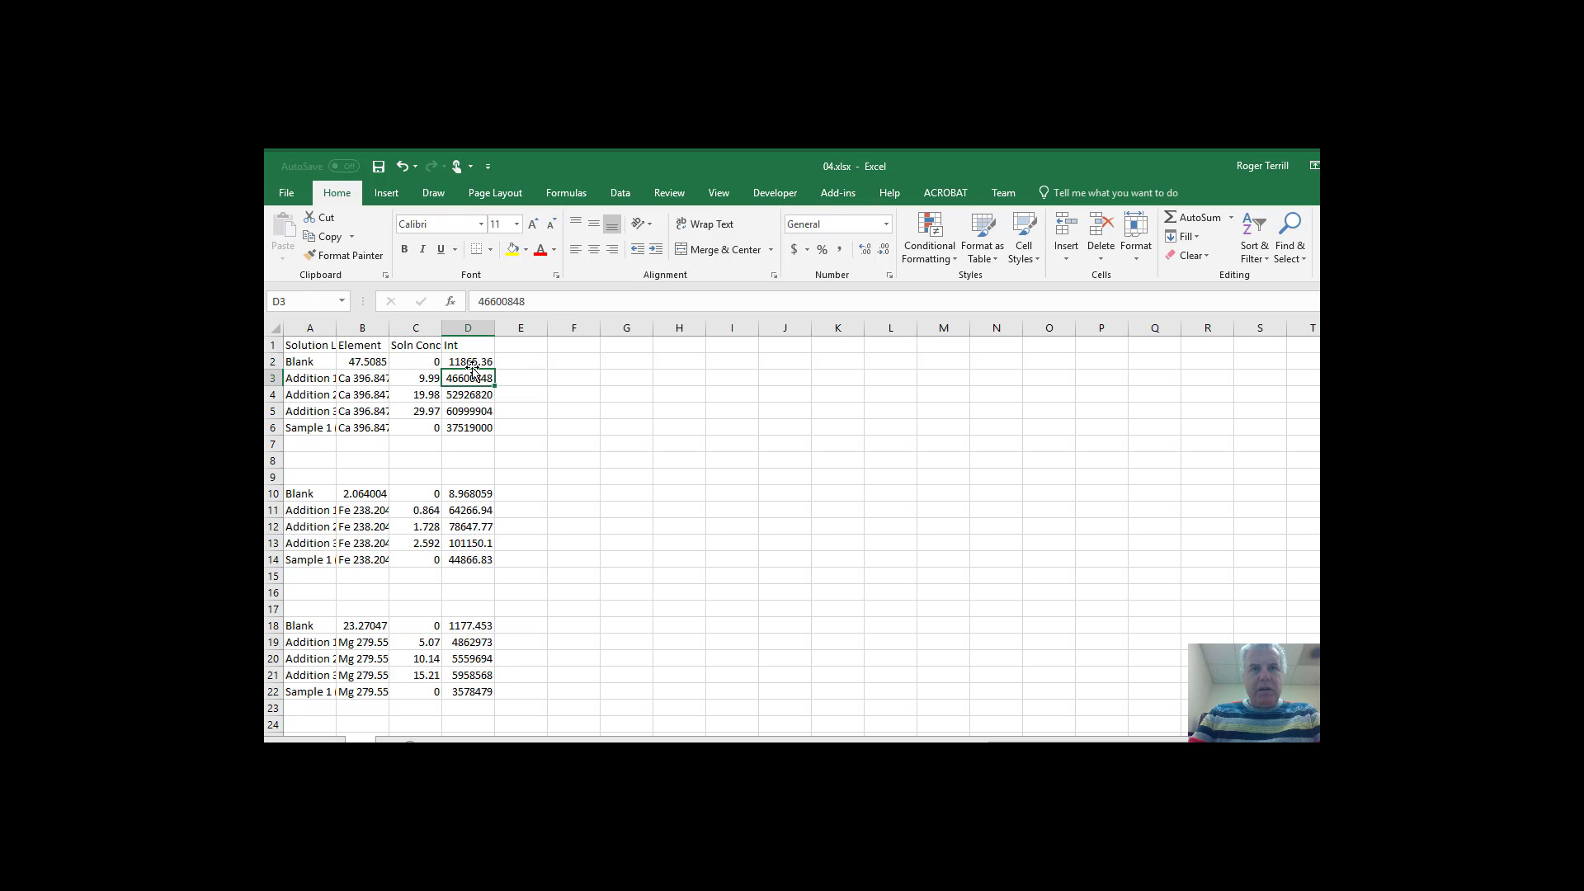
click(516, 379)
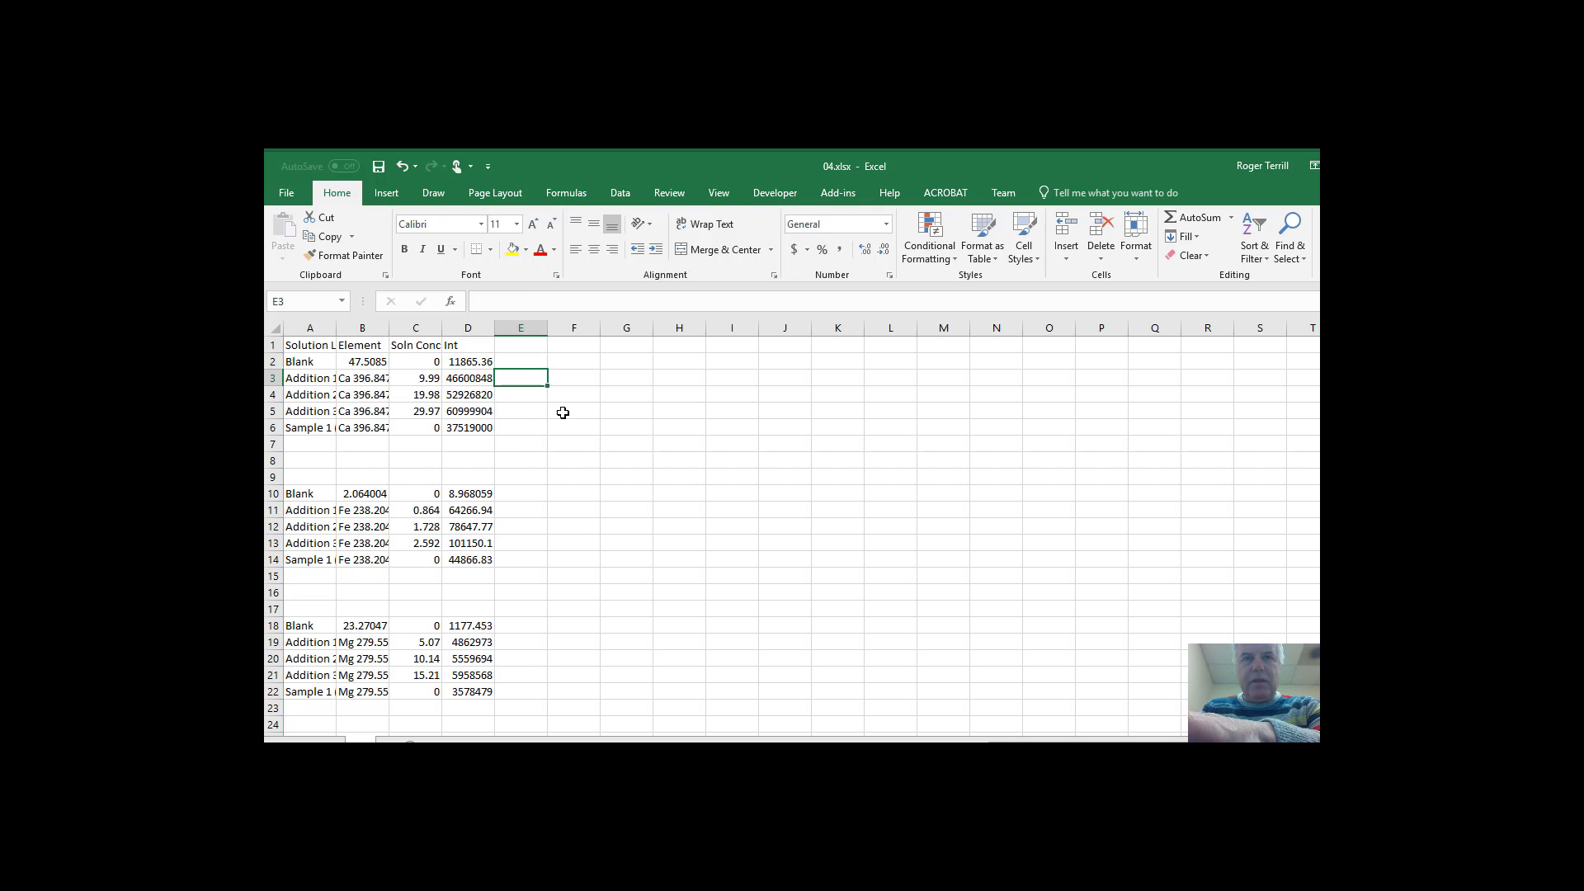
text(=)
click(471, 381)
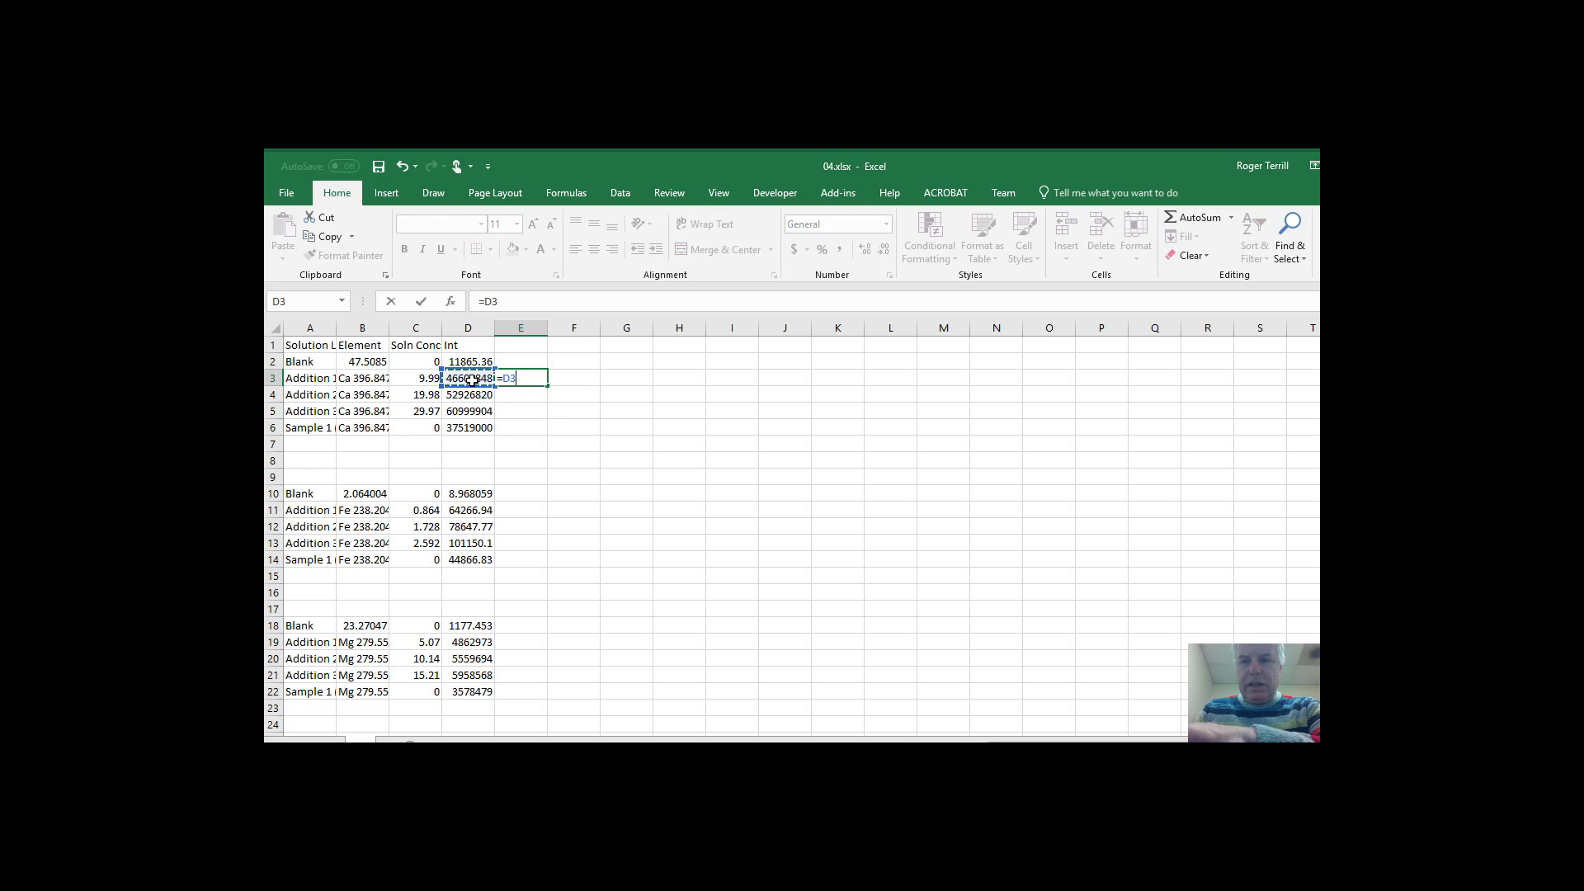
text(-)
click(476, 363)
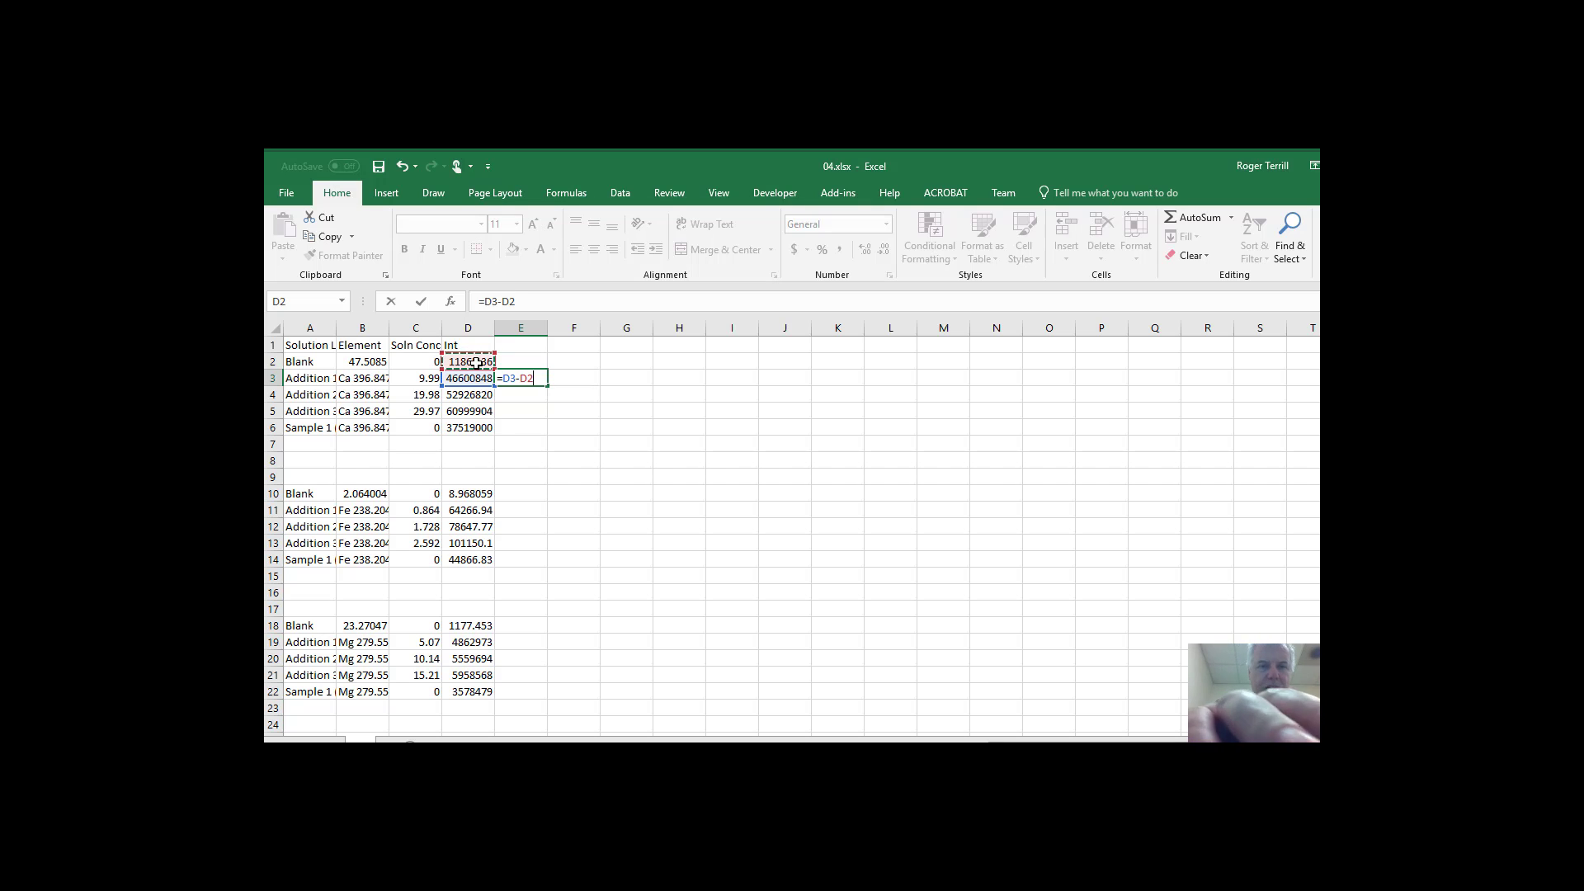
key(F4)
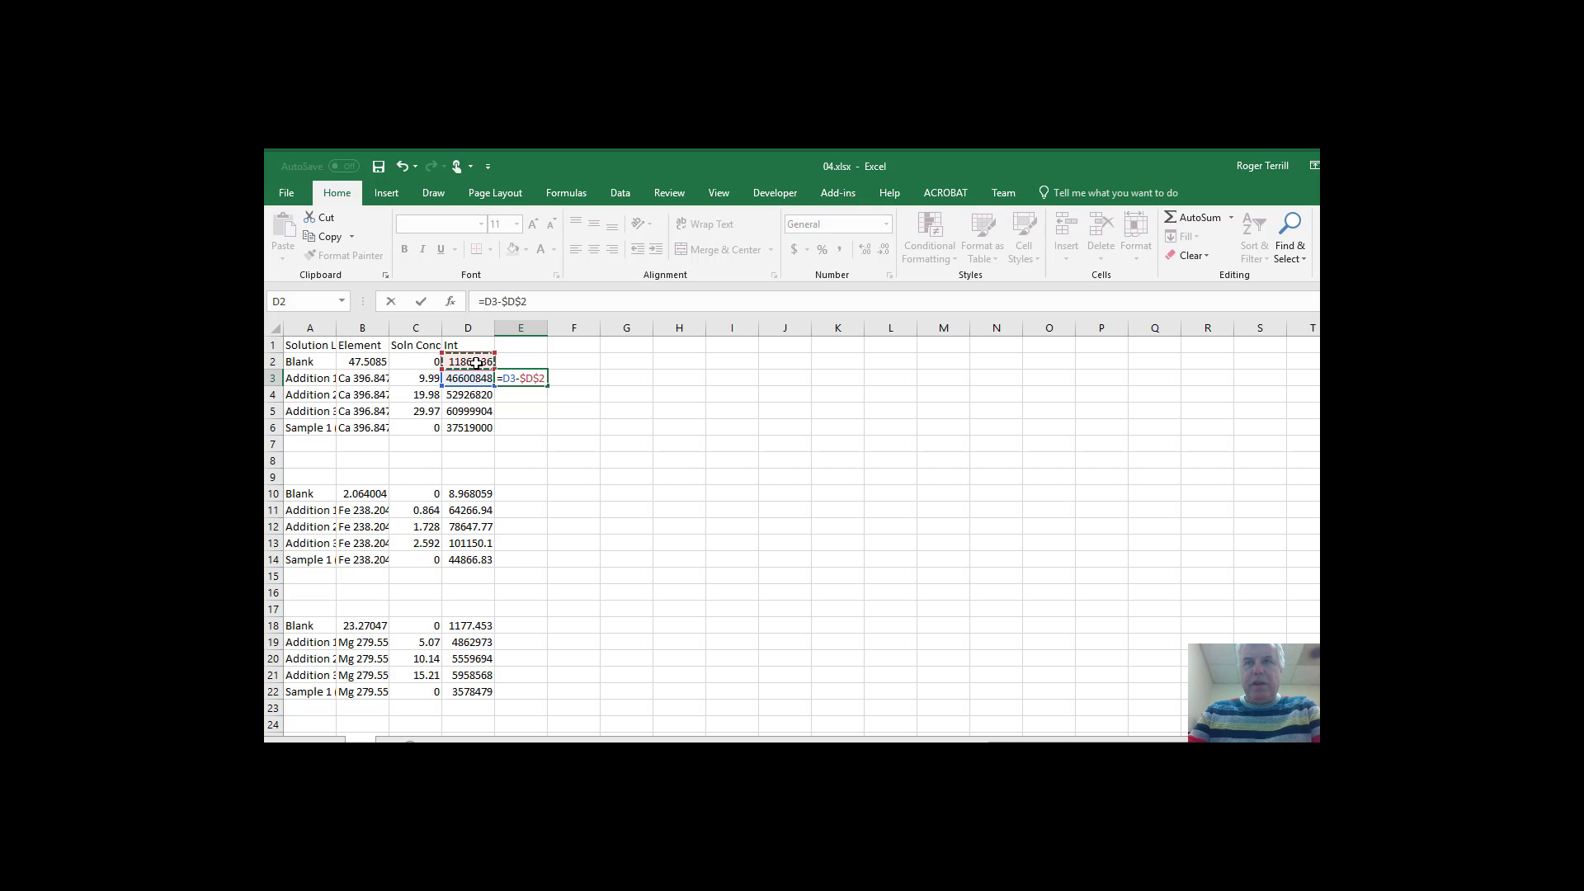
key(Return)
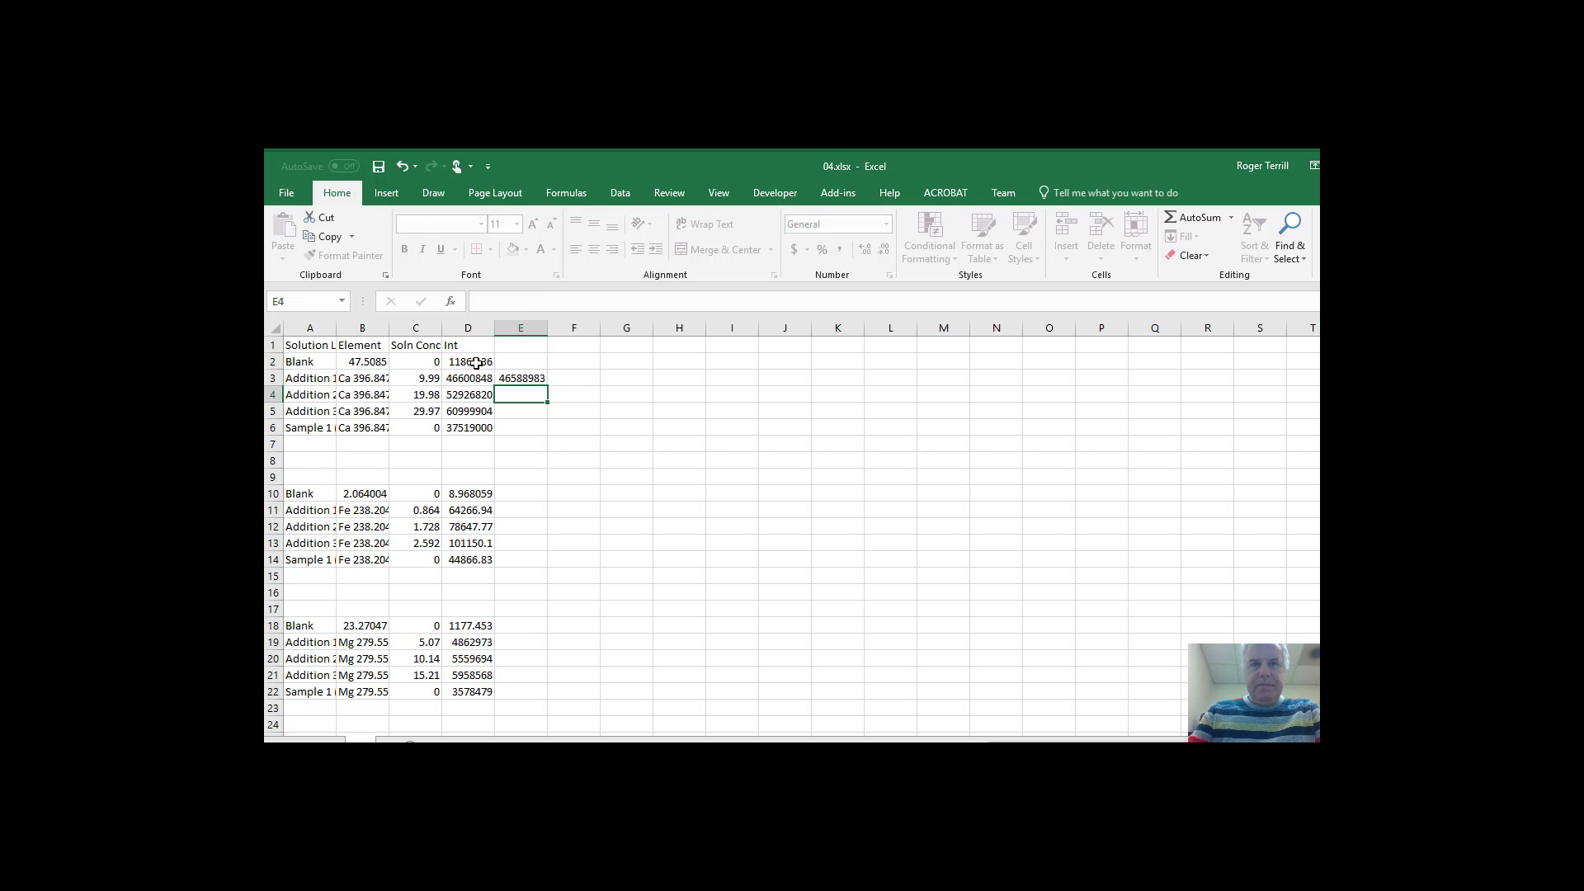
Step: Copy the blank-subtraction formula in E3 down through E6 and enter =D11-$D$10 in E11 for the first Fe addition
click(529, 376)
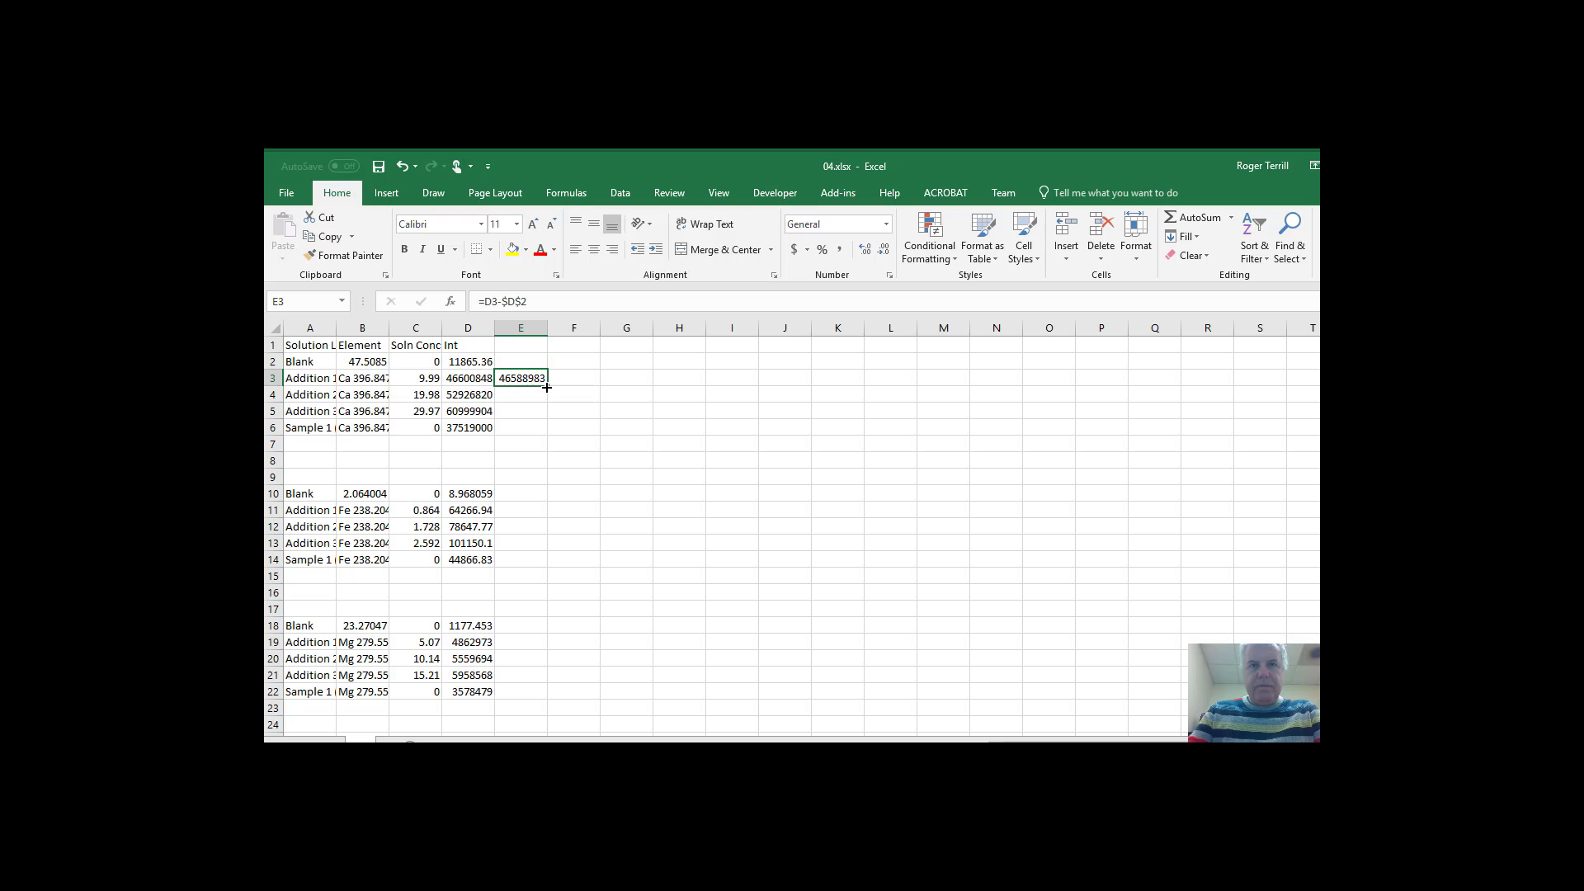
drag(548, 386, 548, 433)
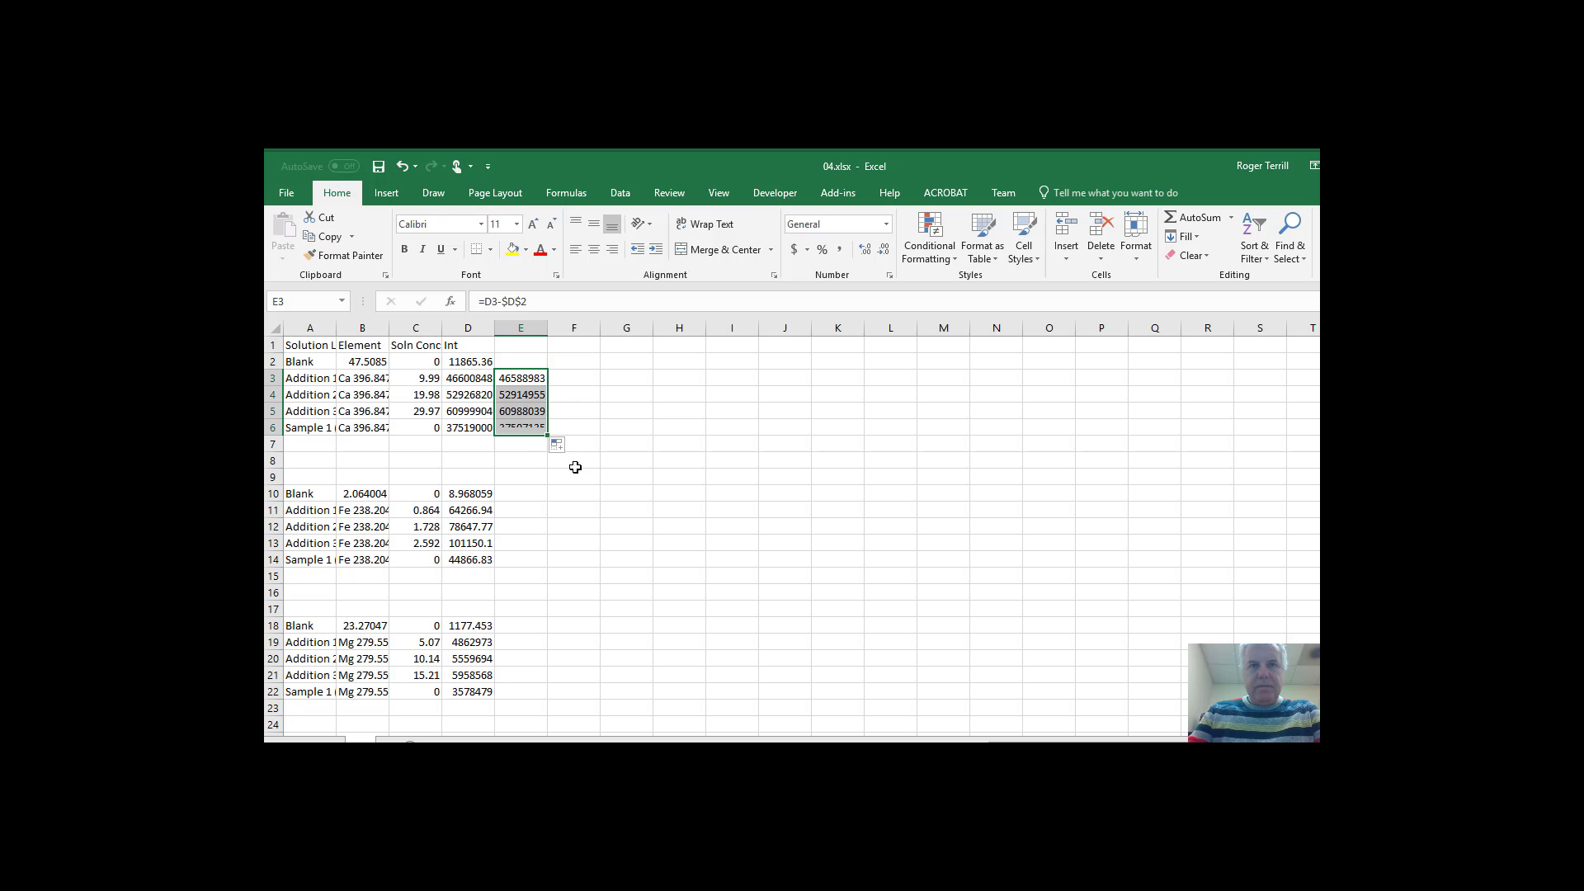
click(528, 509)
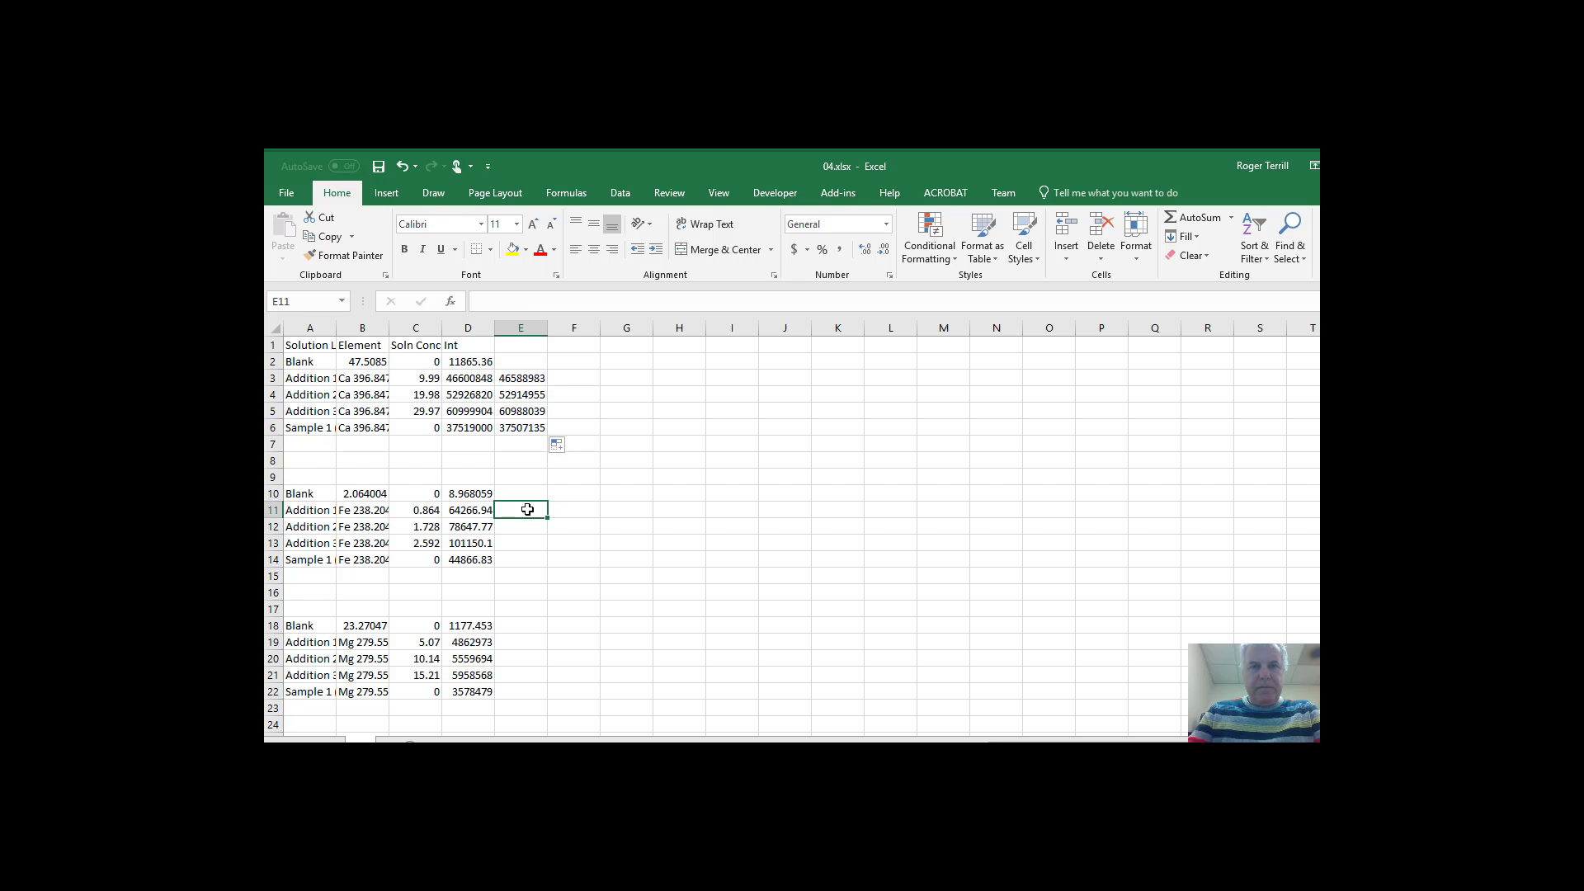
text(=)
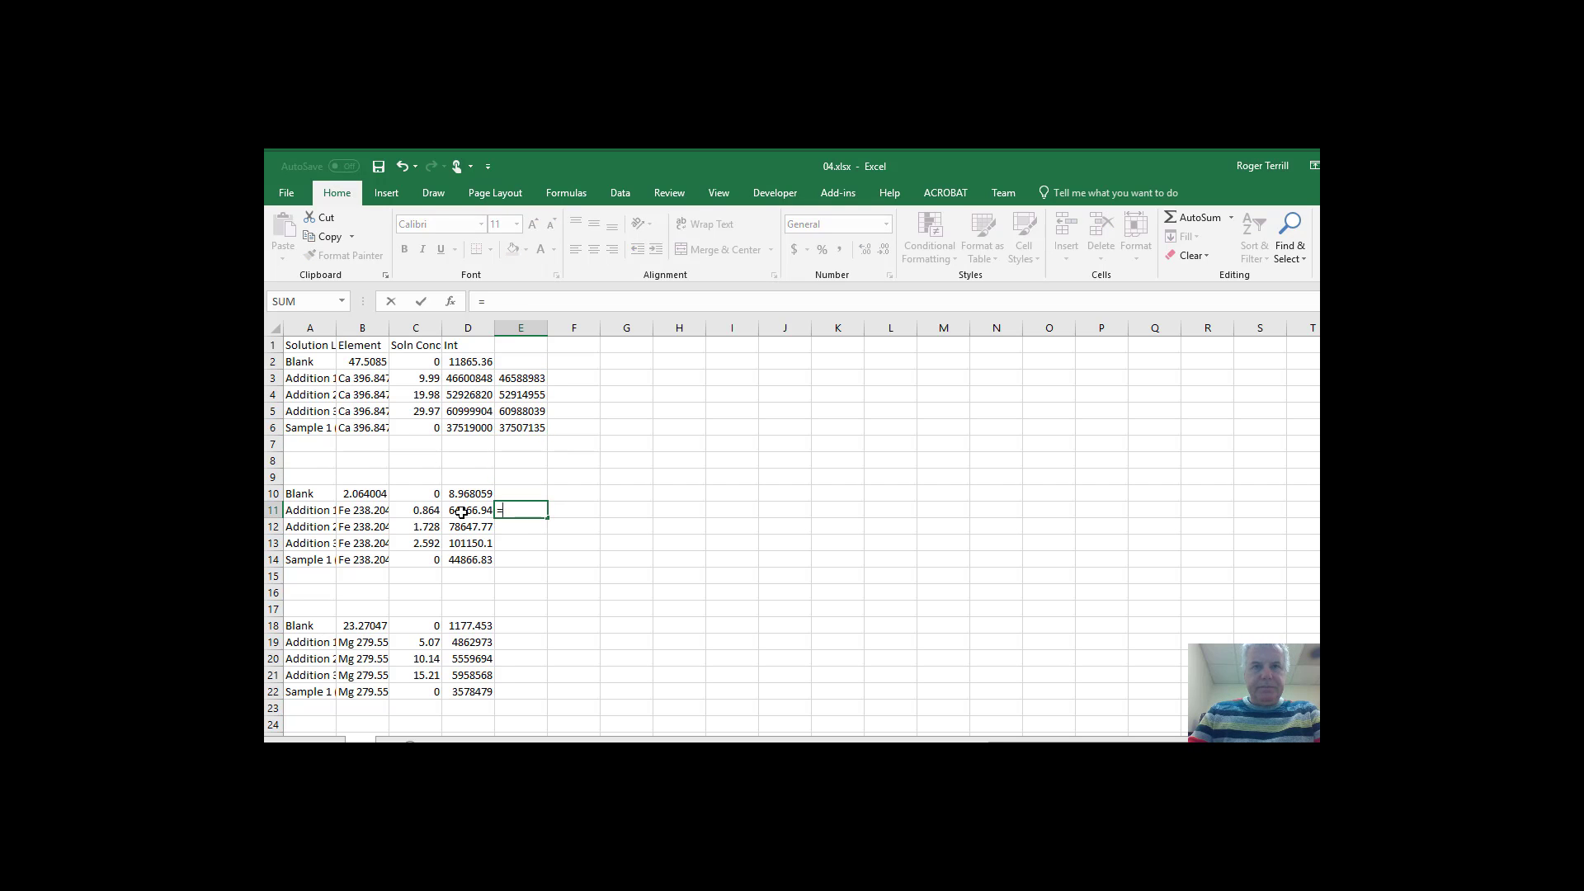
click(454, 512)
text(-)
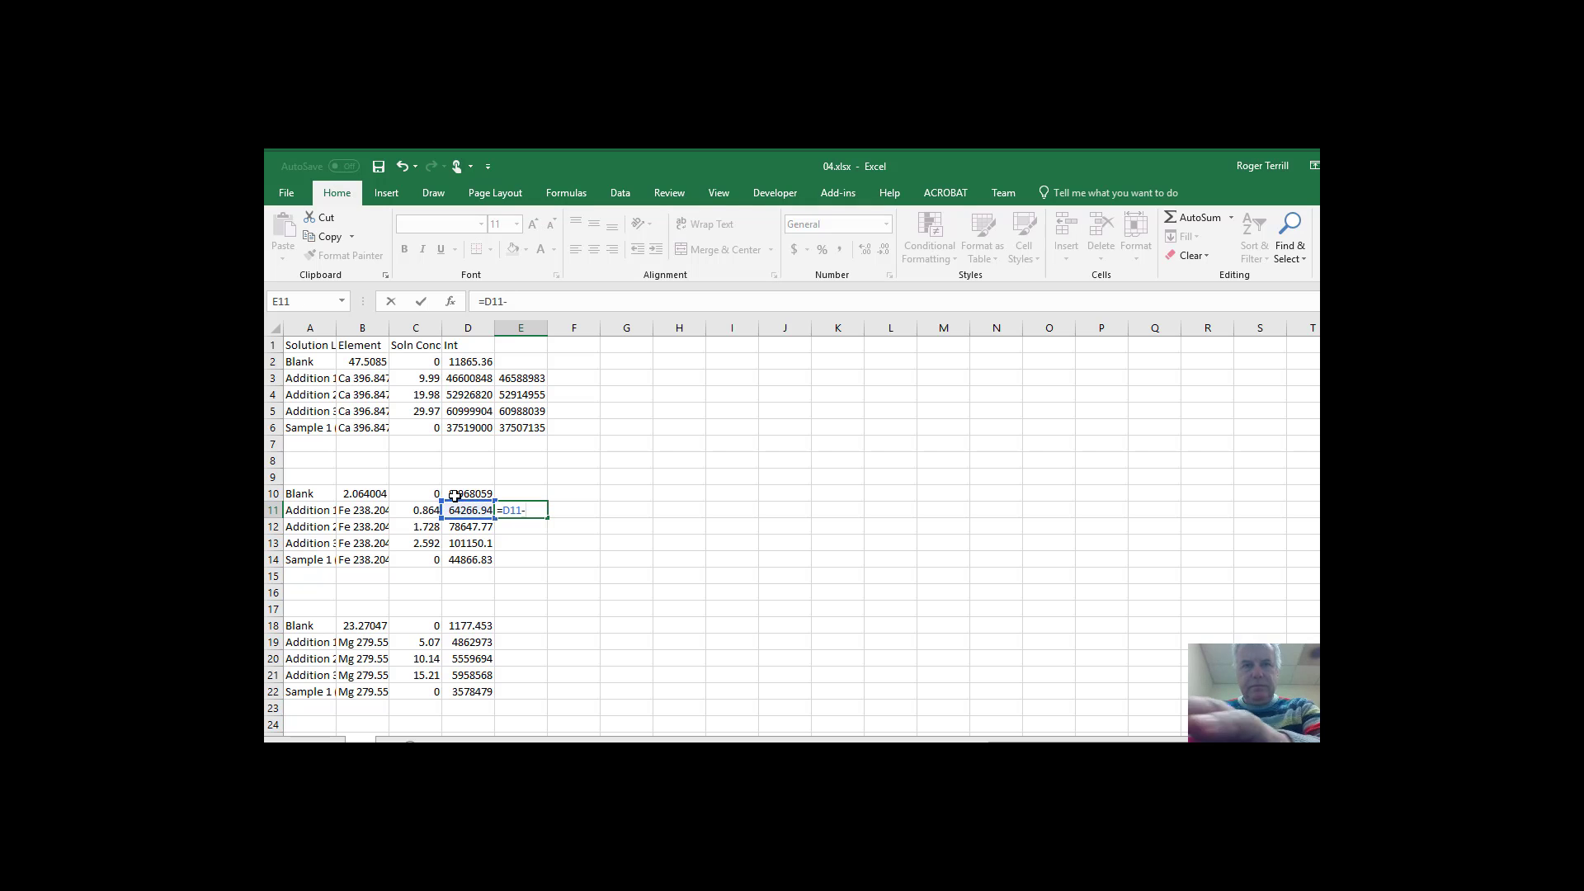
click(454, 496)
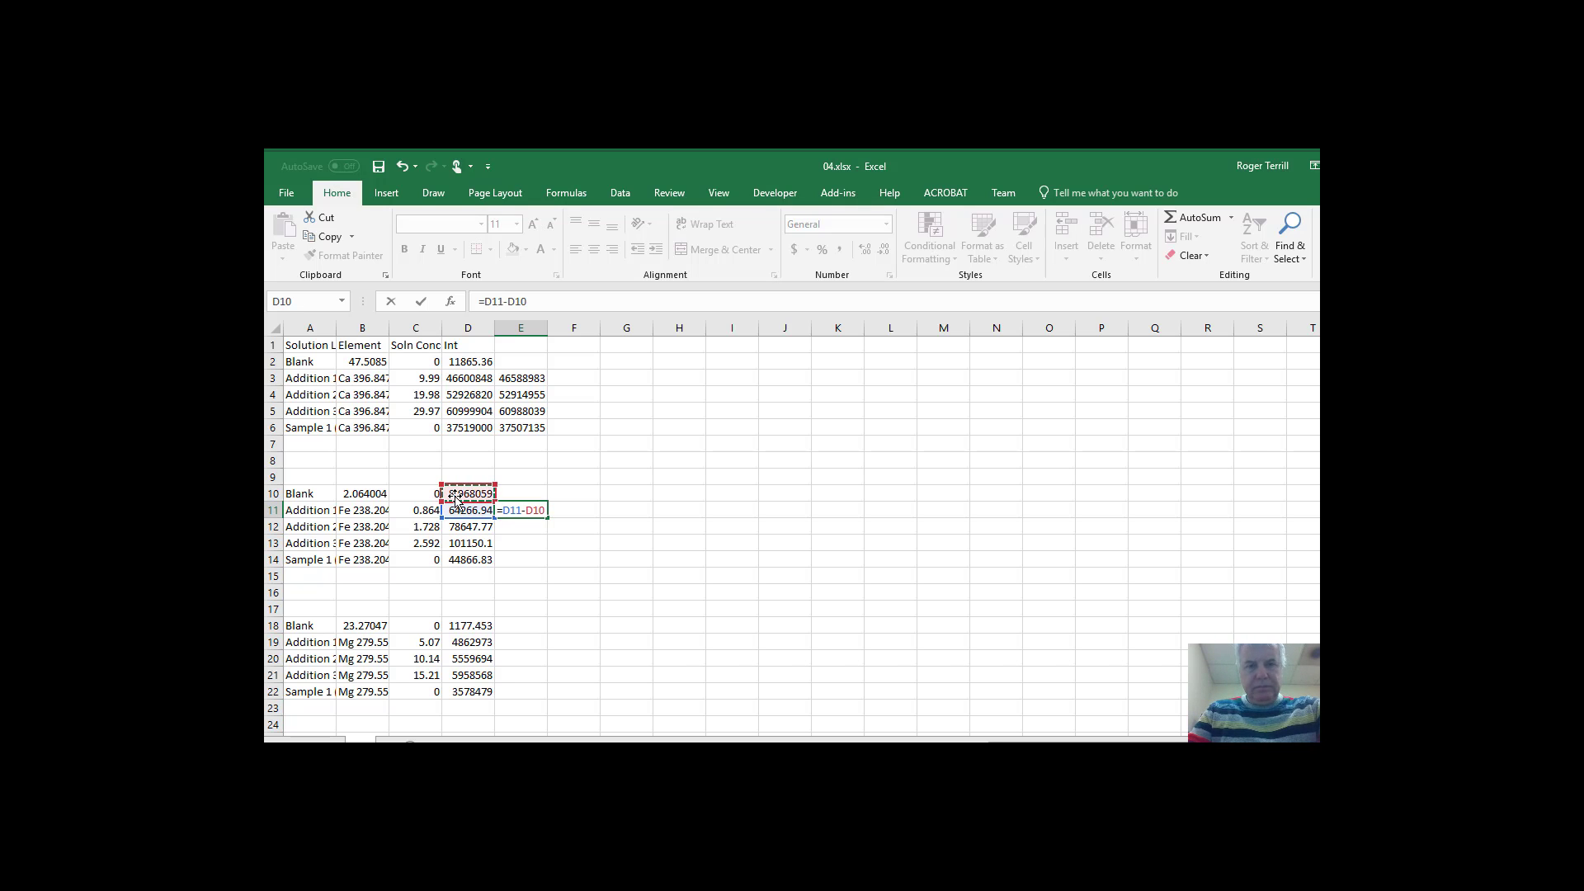
key(F4)
key(Return)
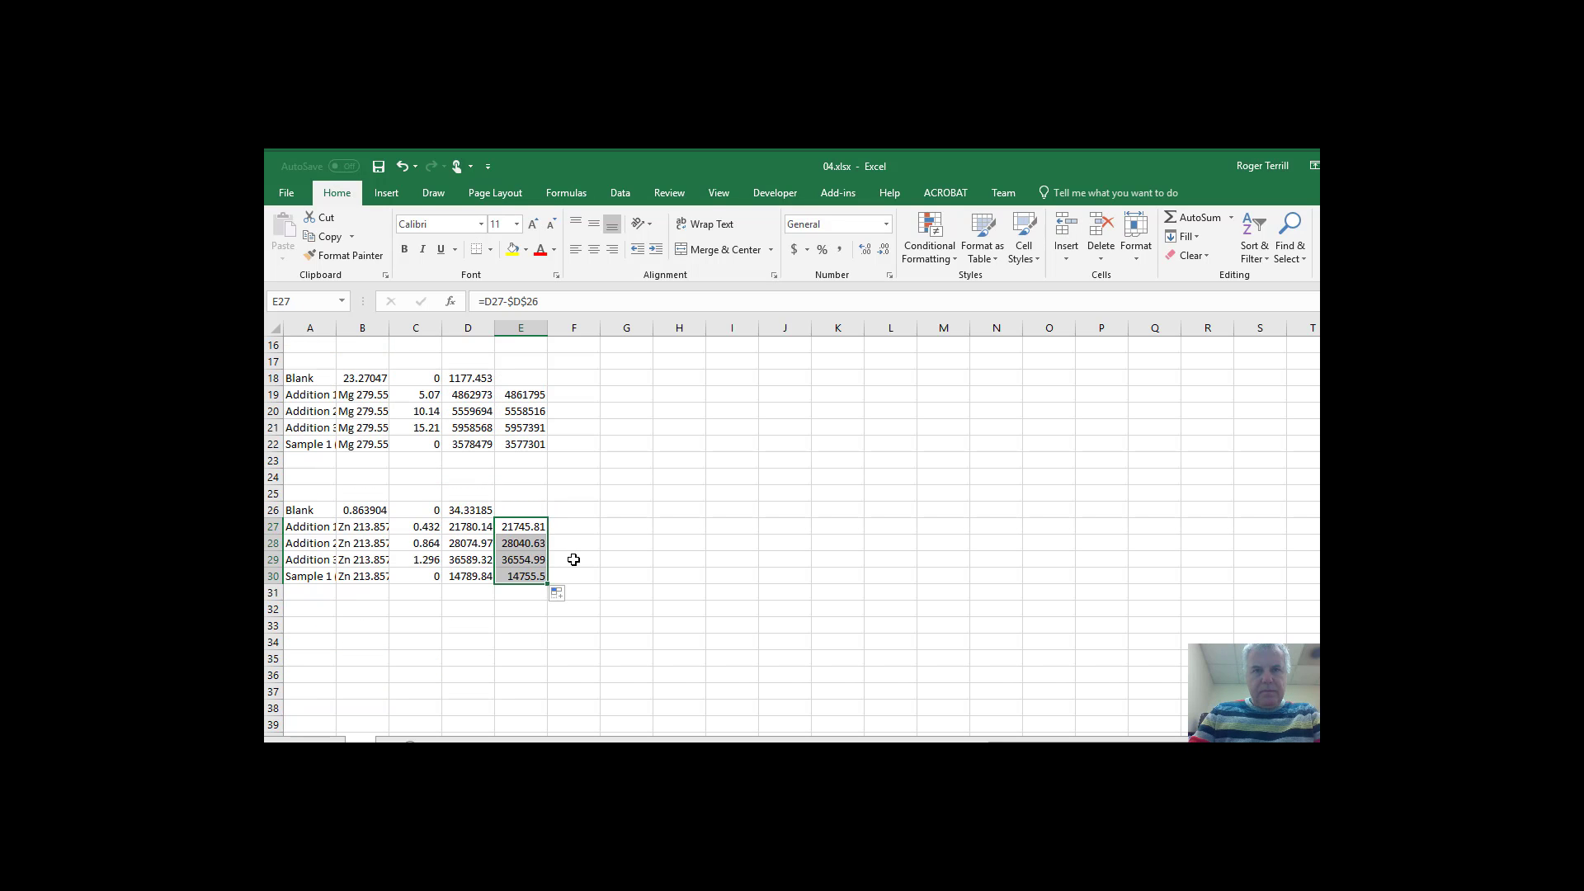
Step: Save the workbook with the blank-corrected intensities
click(573, 559)
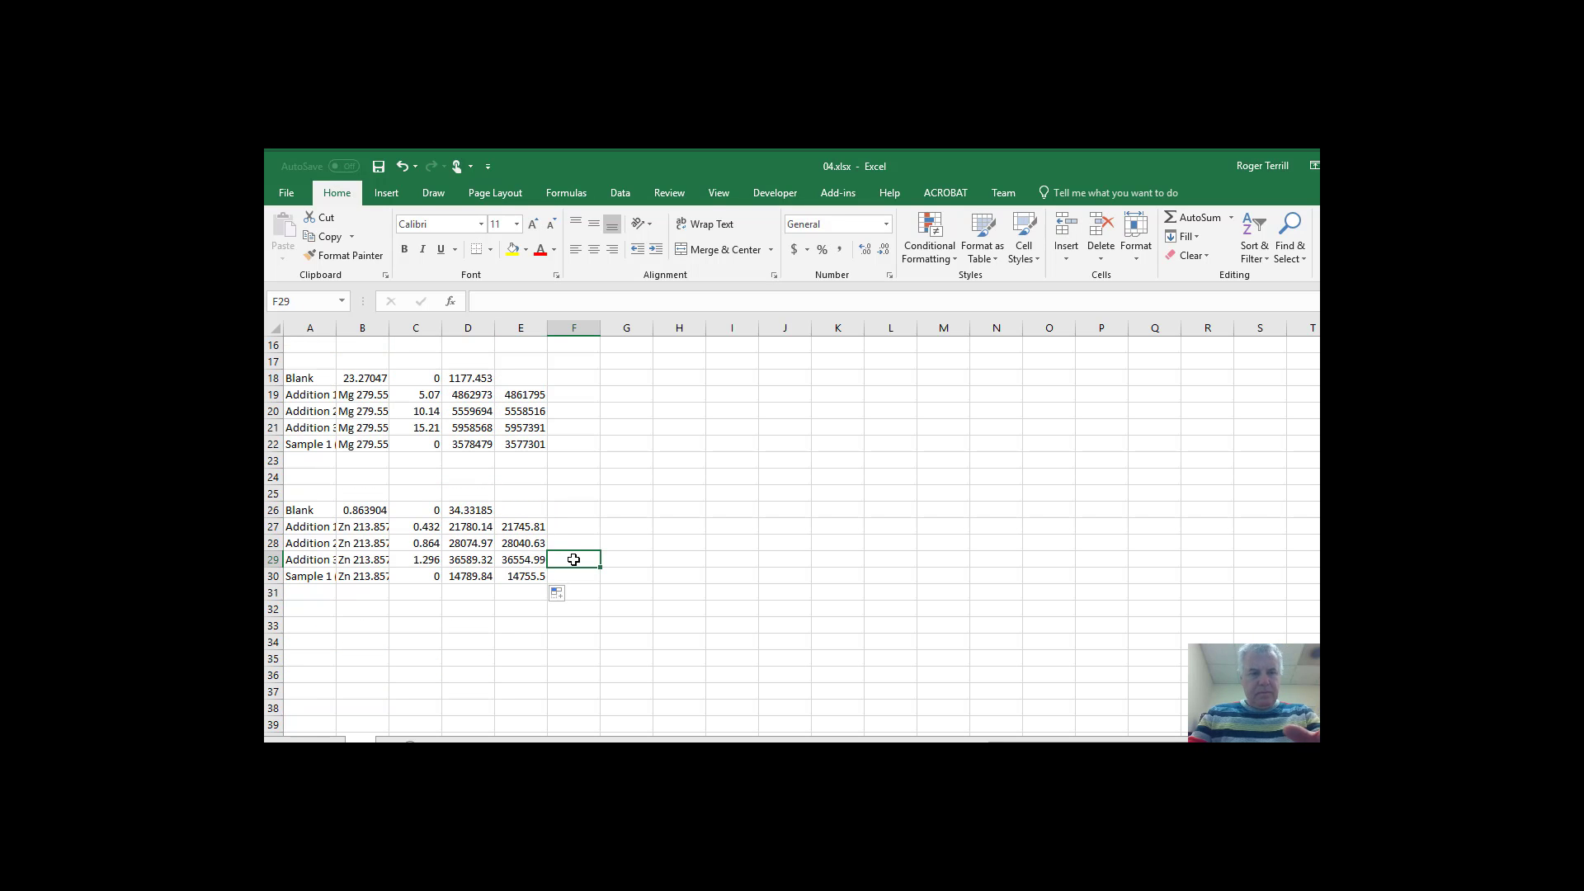
key(ctrl+s)
scroll(573, 560, up, 5)
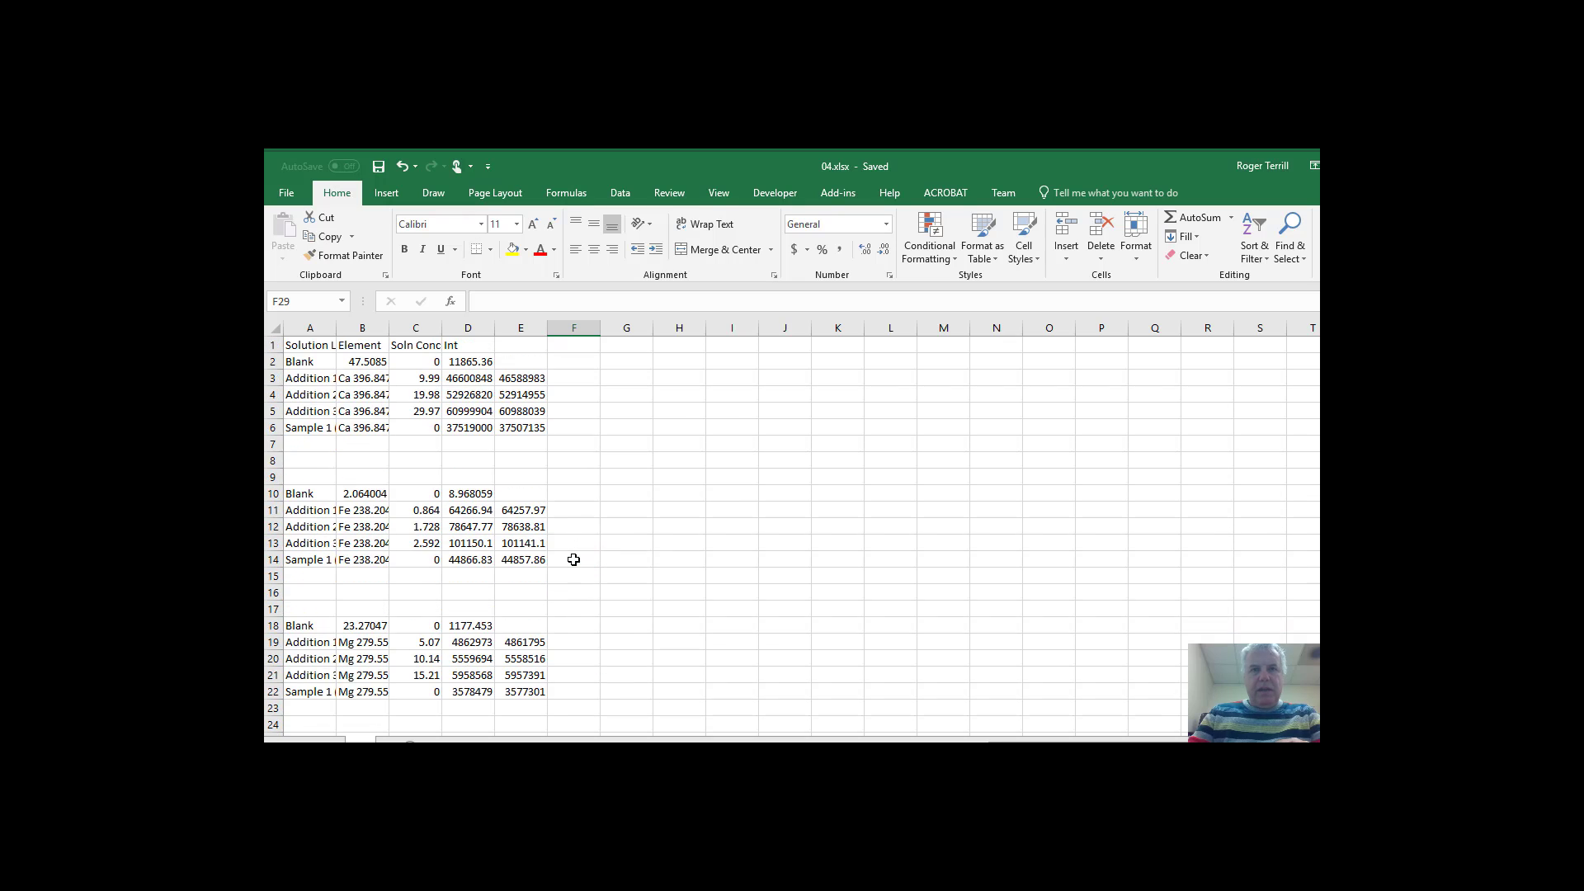
Step: Enter =LINEST(E3:E6,C3:C6,TRUE,TRUE) as an array formula across G2:H6 to get the Ca regression statistics
click(615, 360)
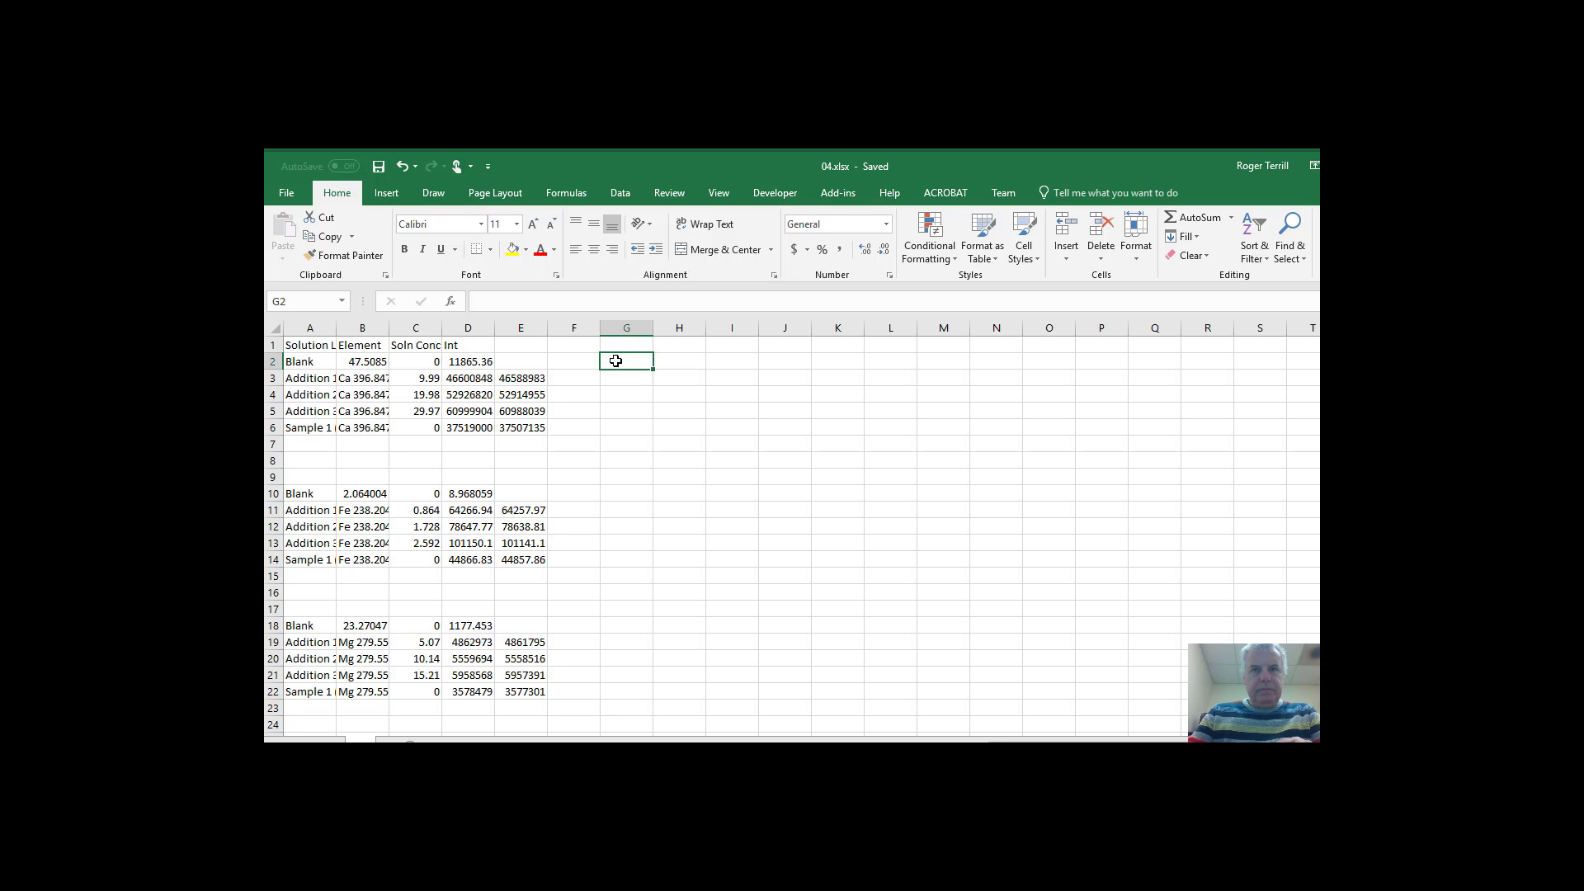
text(=)
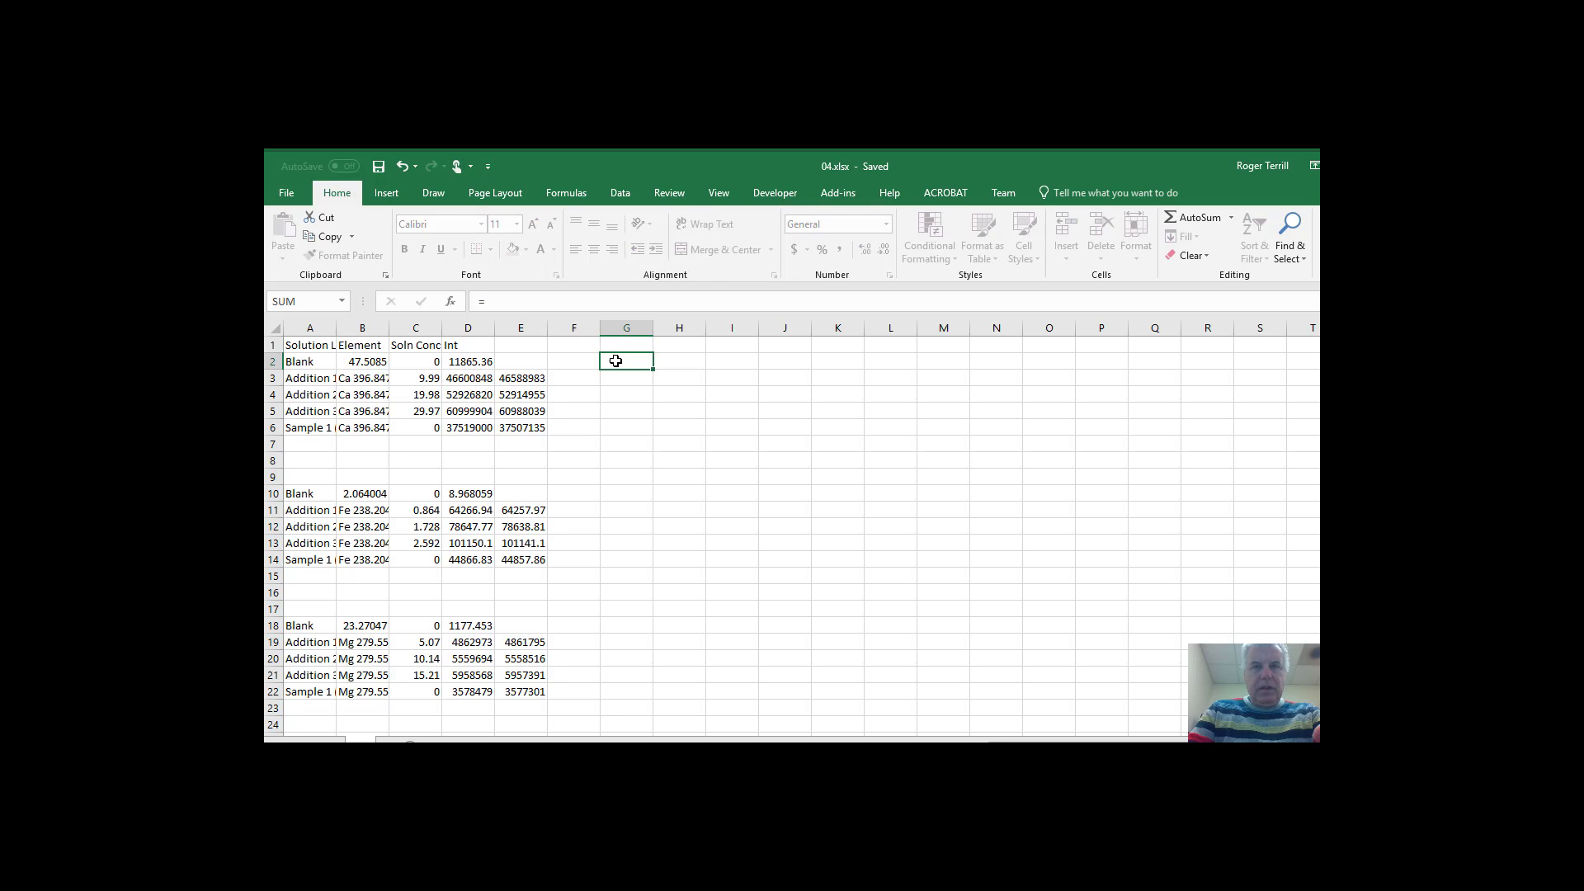
key(Escape)
key(shift+Down)
key(shift+Down)
key(shift+Down)
key(shift+Down)
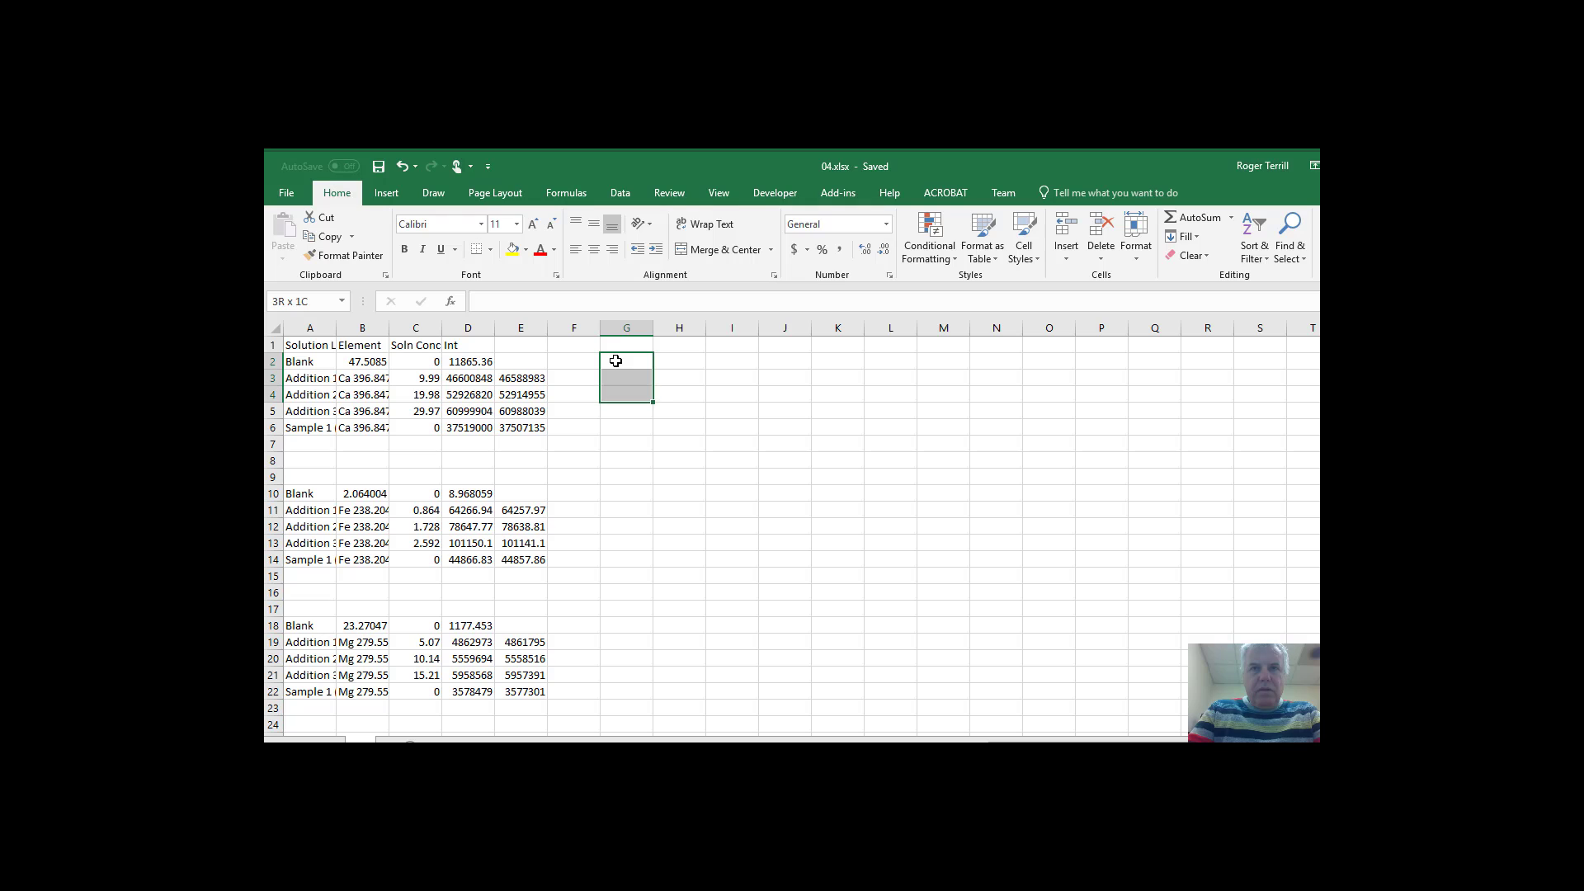
key(shift+Right)
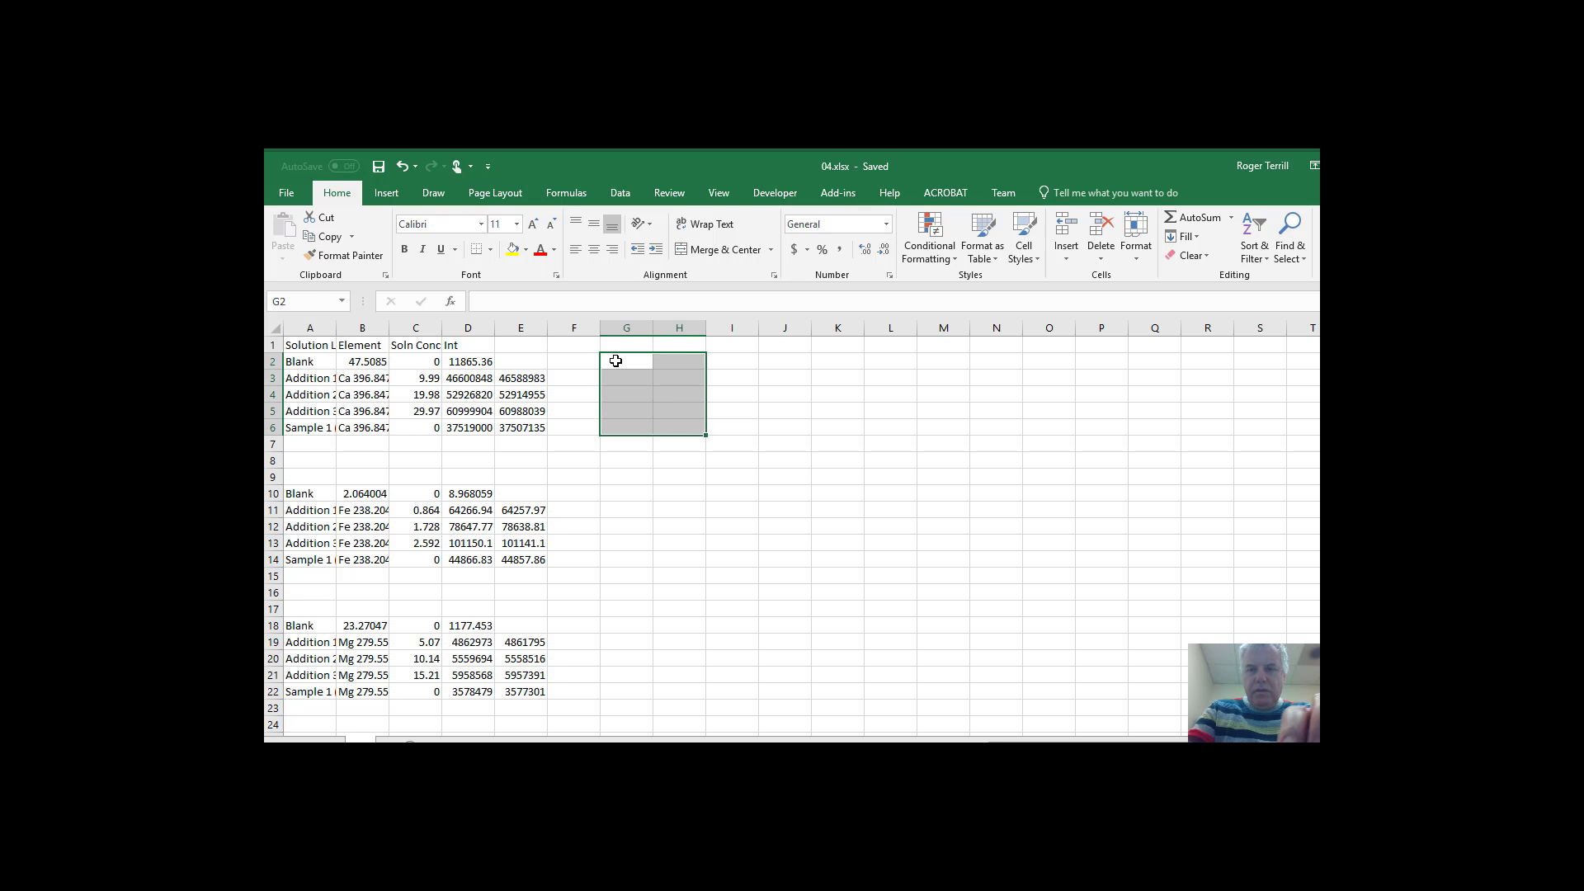
text(=LINES)
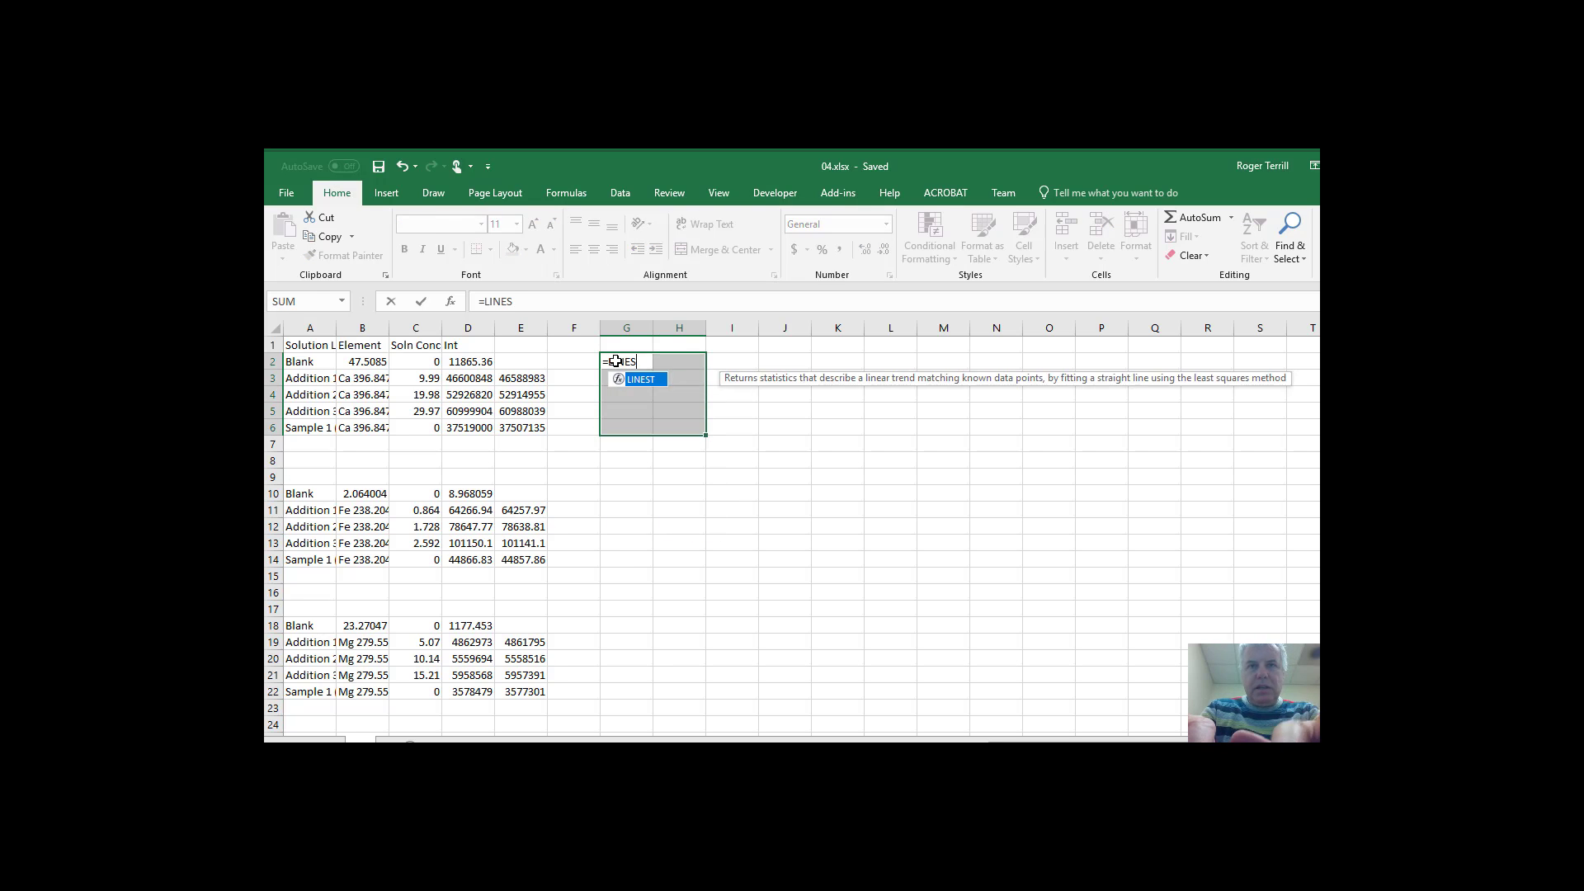
text(T()
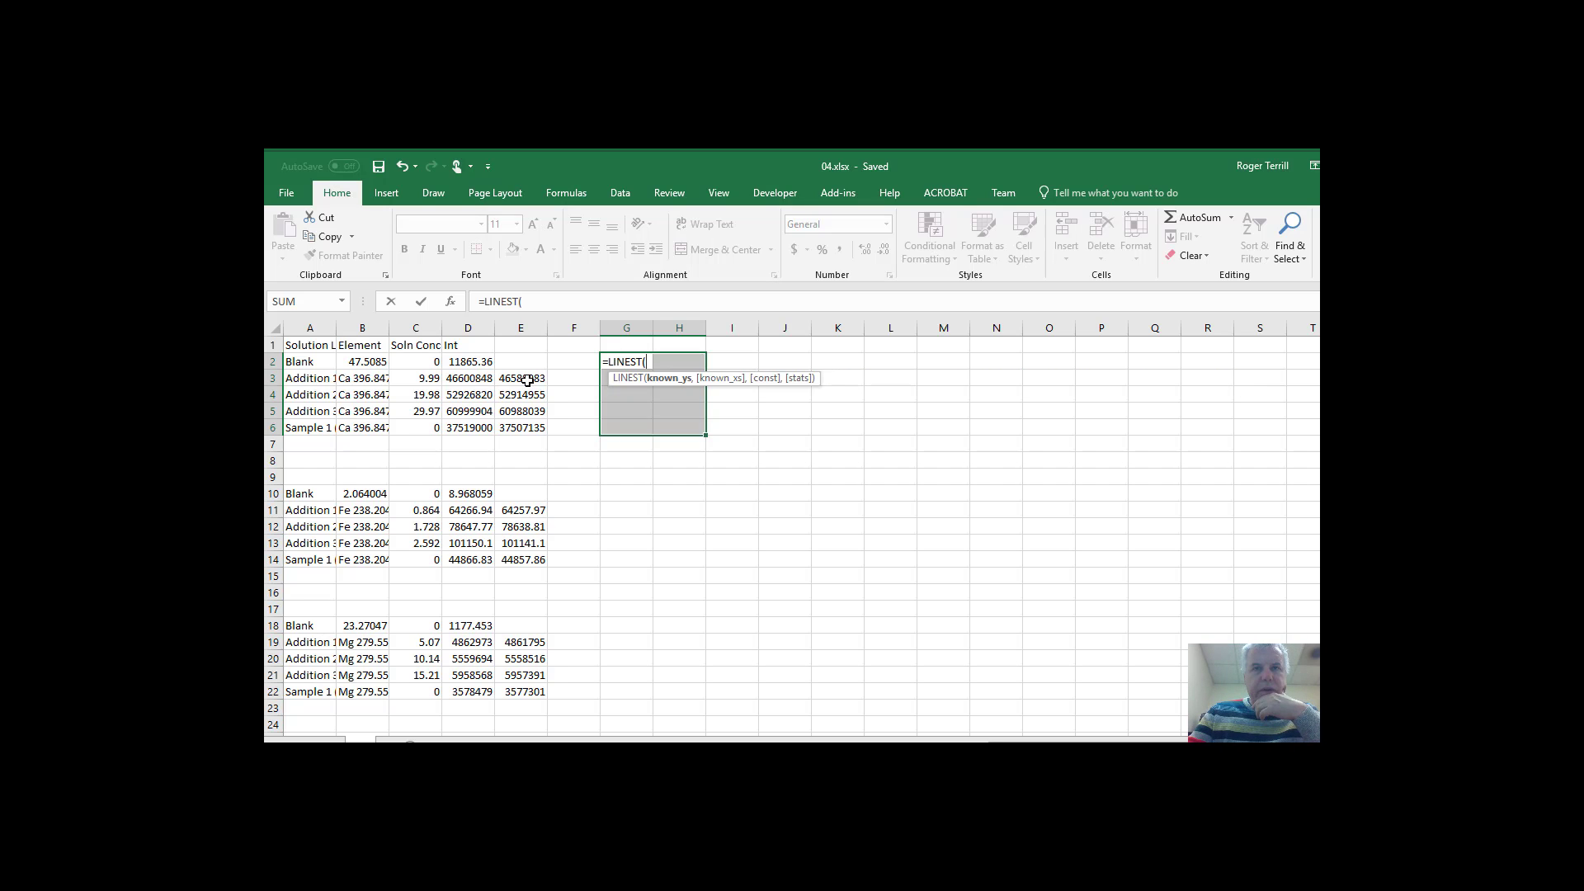
drag(528, 377, 520, 434)
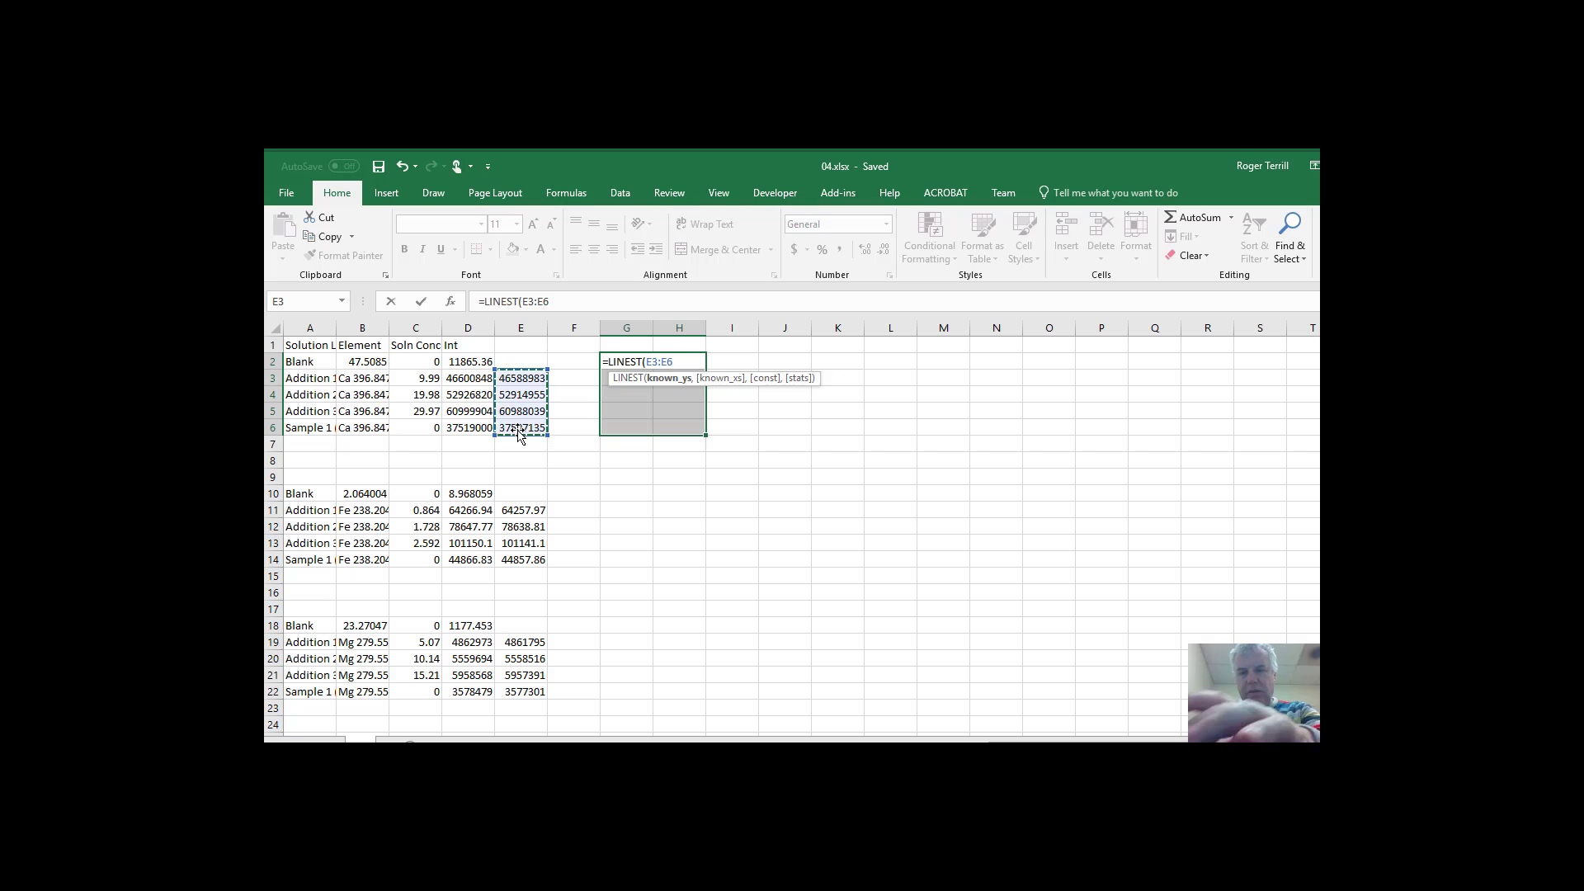
text(,)
drag(426, 381, 430, 425)
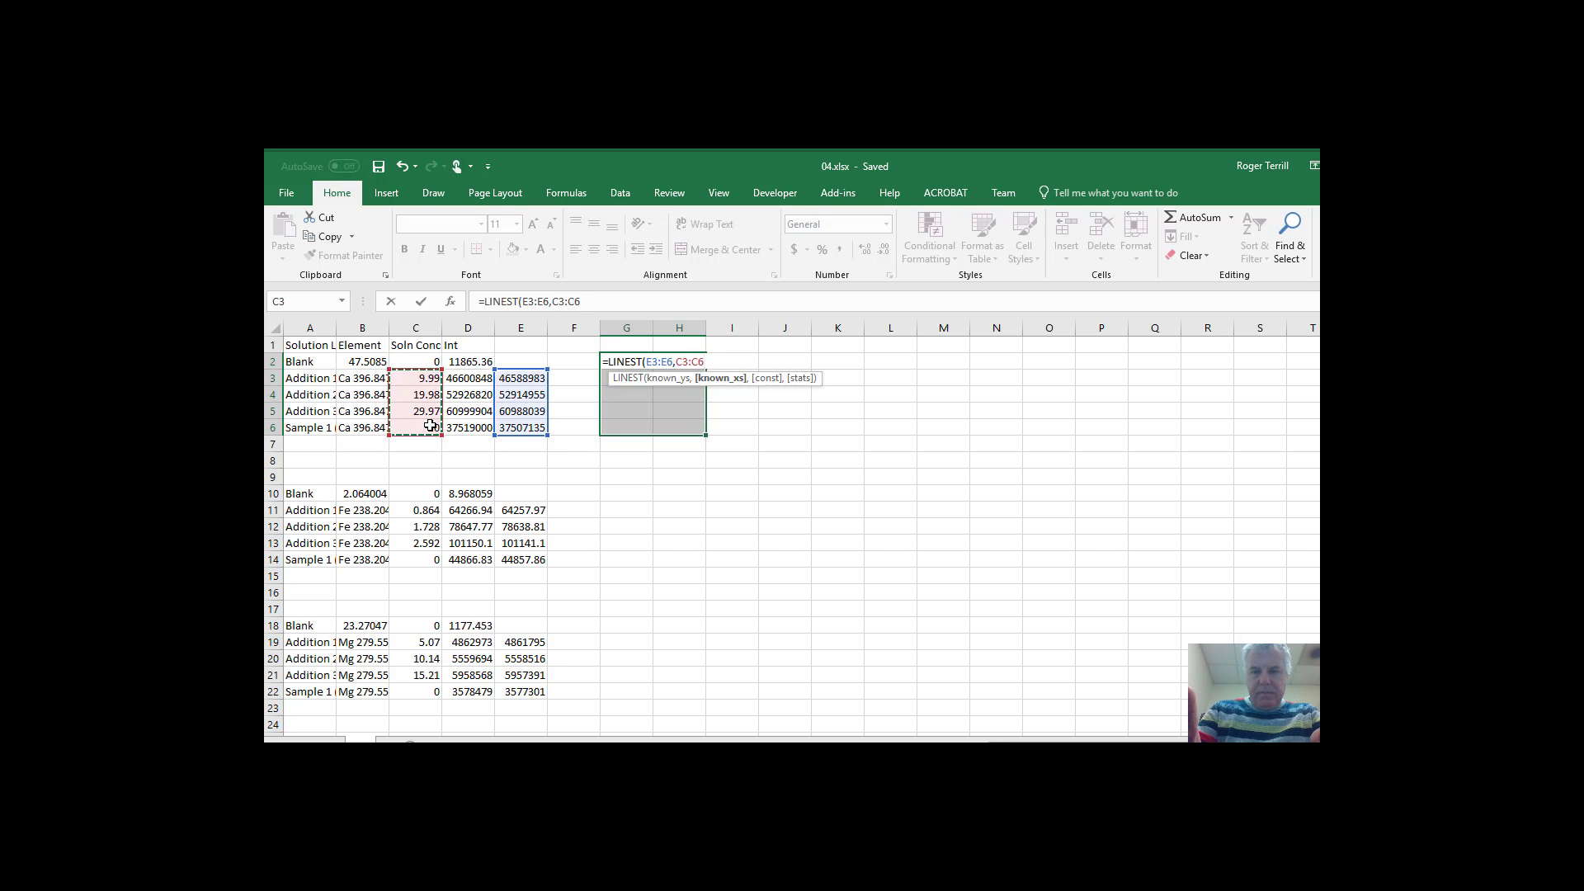
text(,TRUE,)
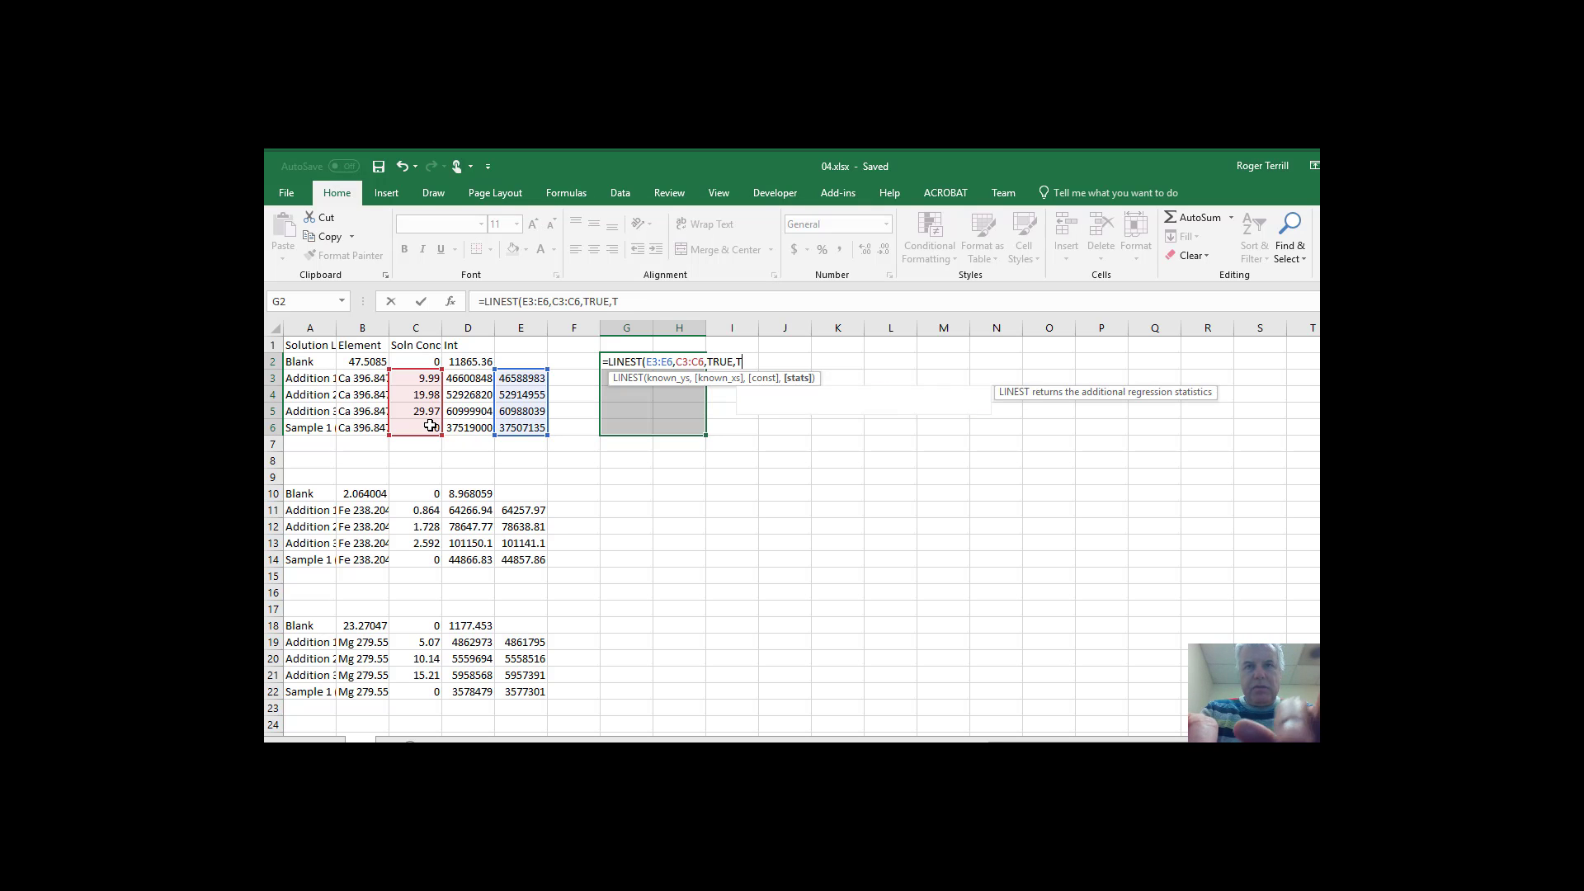
text(TRUE)
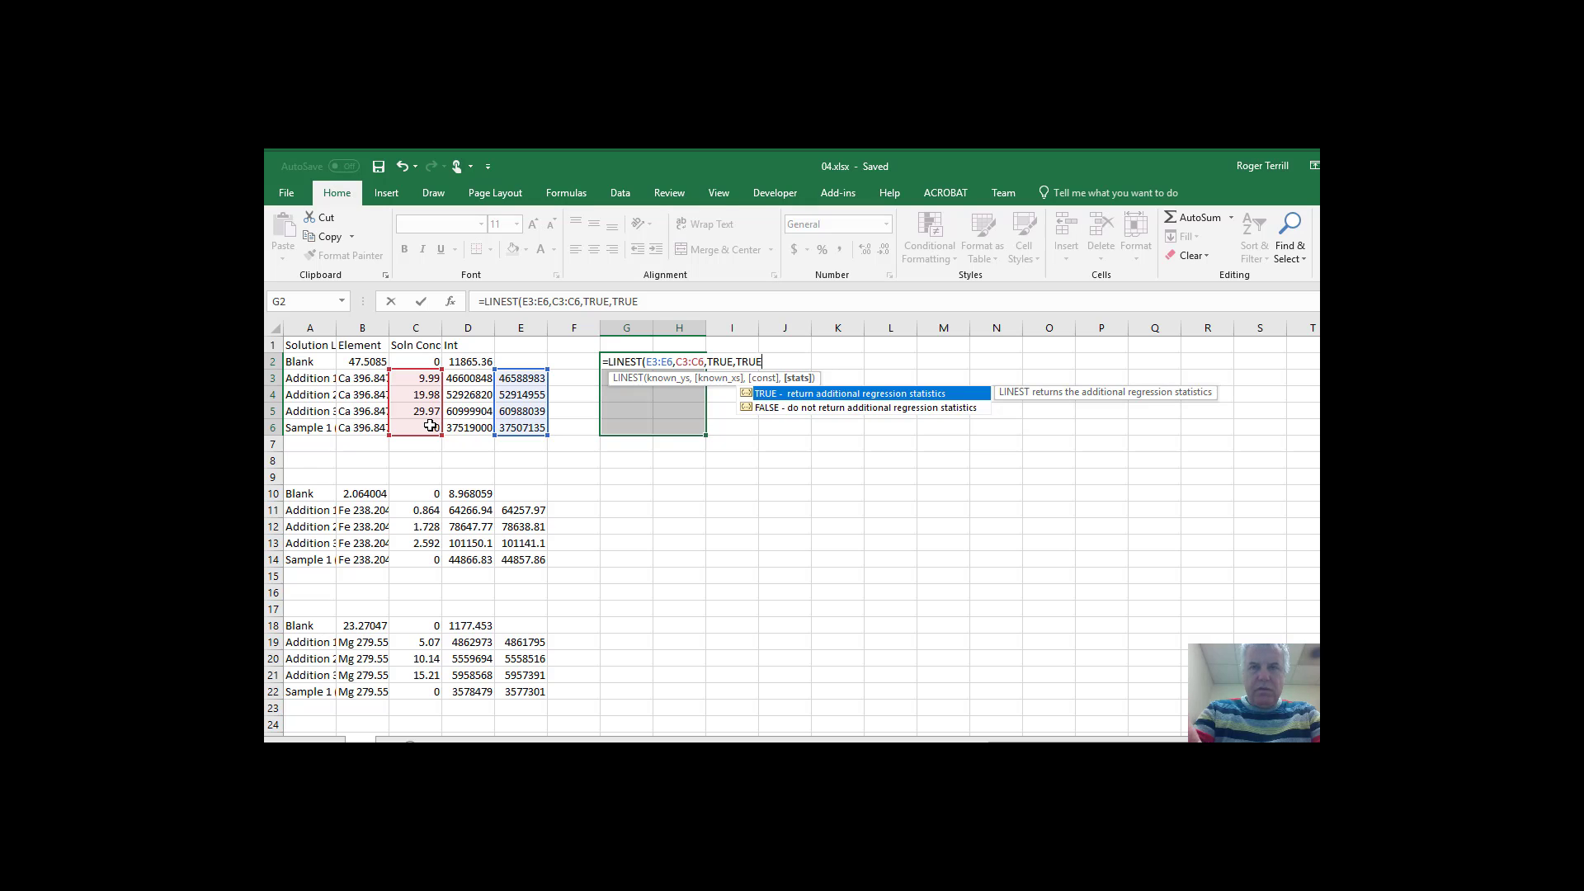
text())
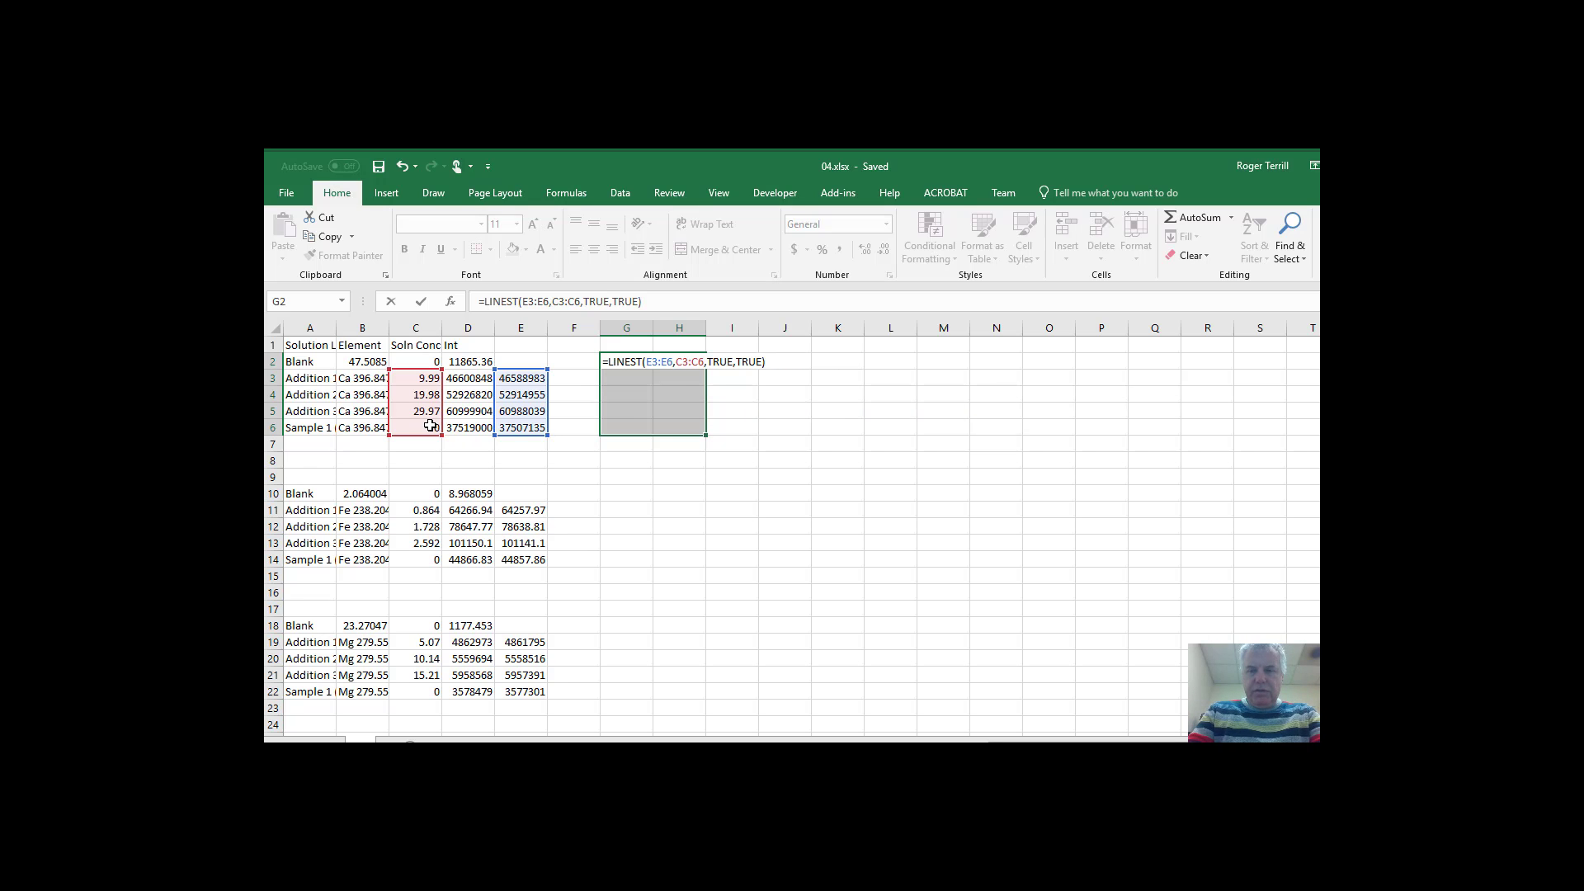
key(ctrl+shift+Return)
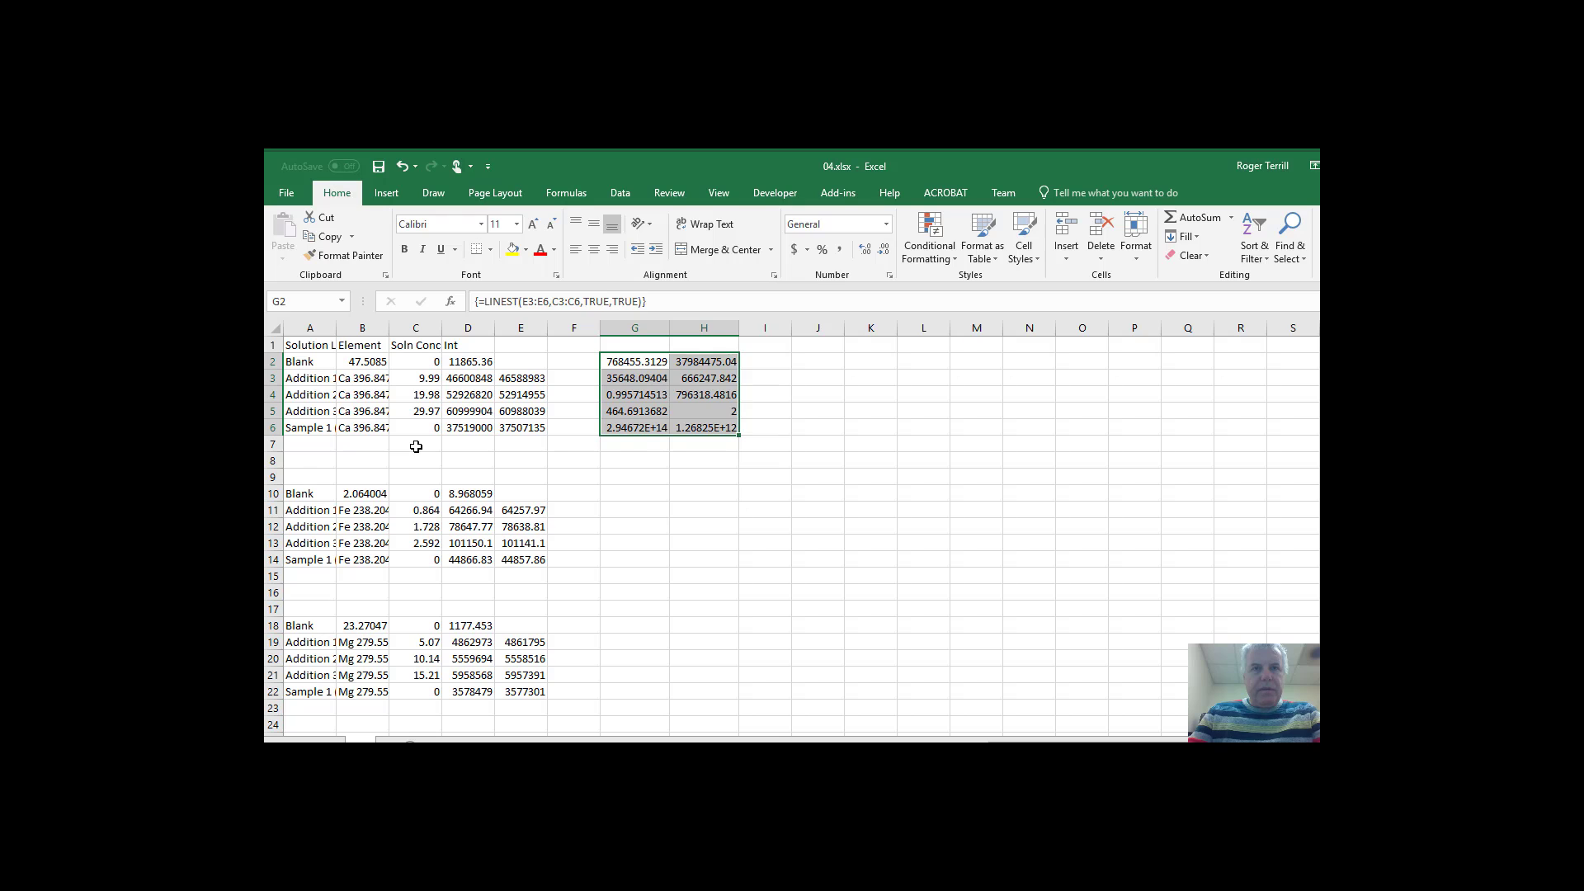
Step: Label B7 as AVG and B8 as DEVSQR below the Ca data
click(370, 445)
text(AVG)
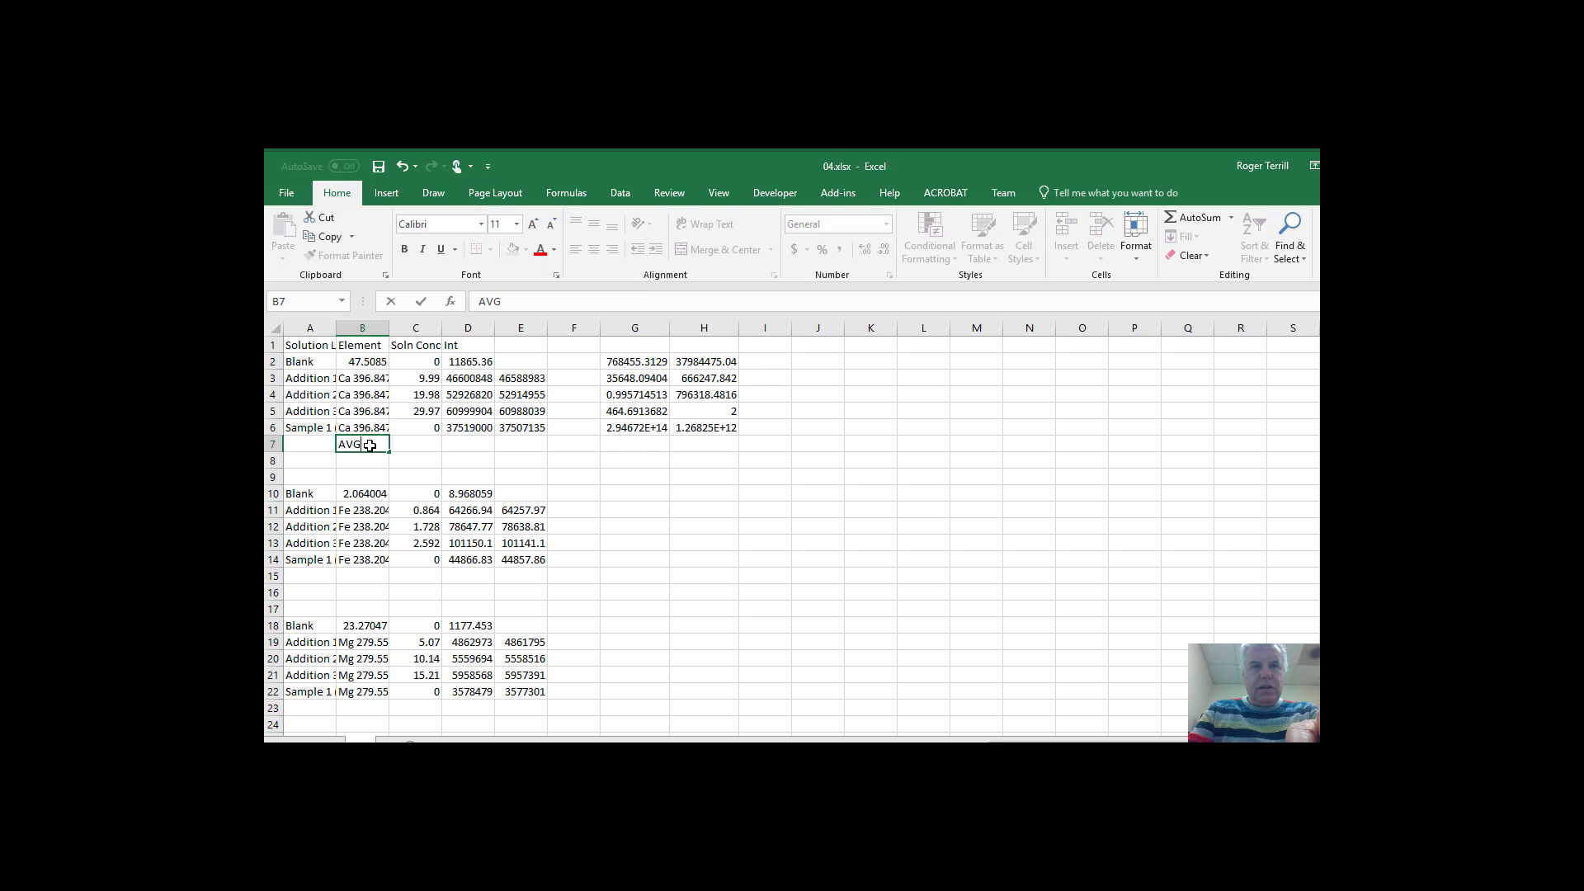
key(Return)
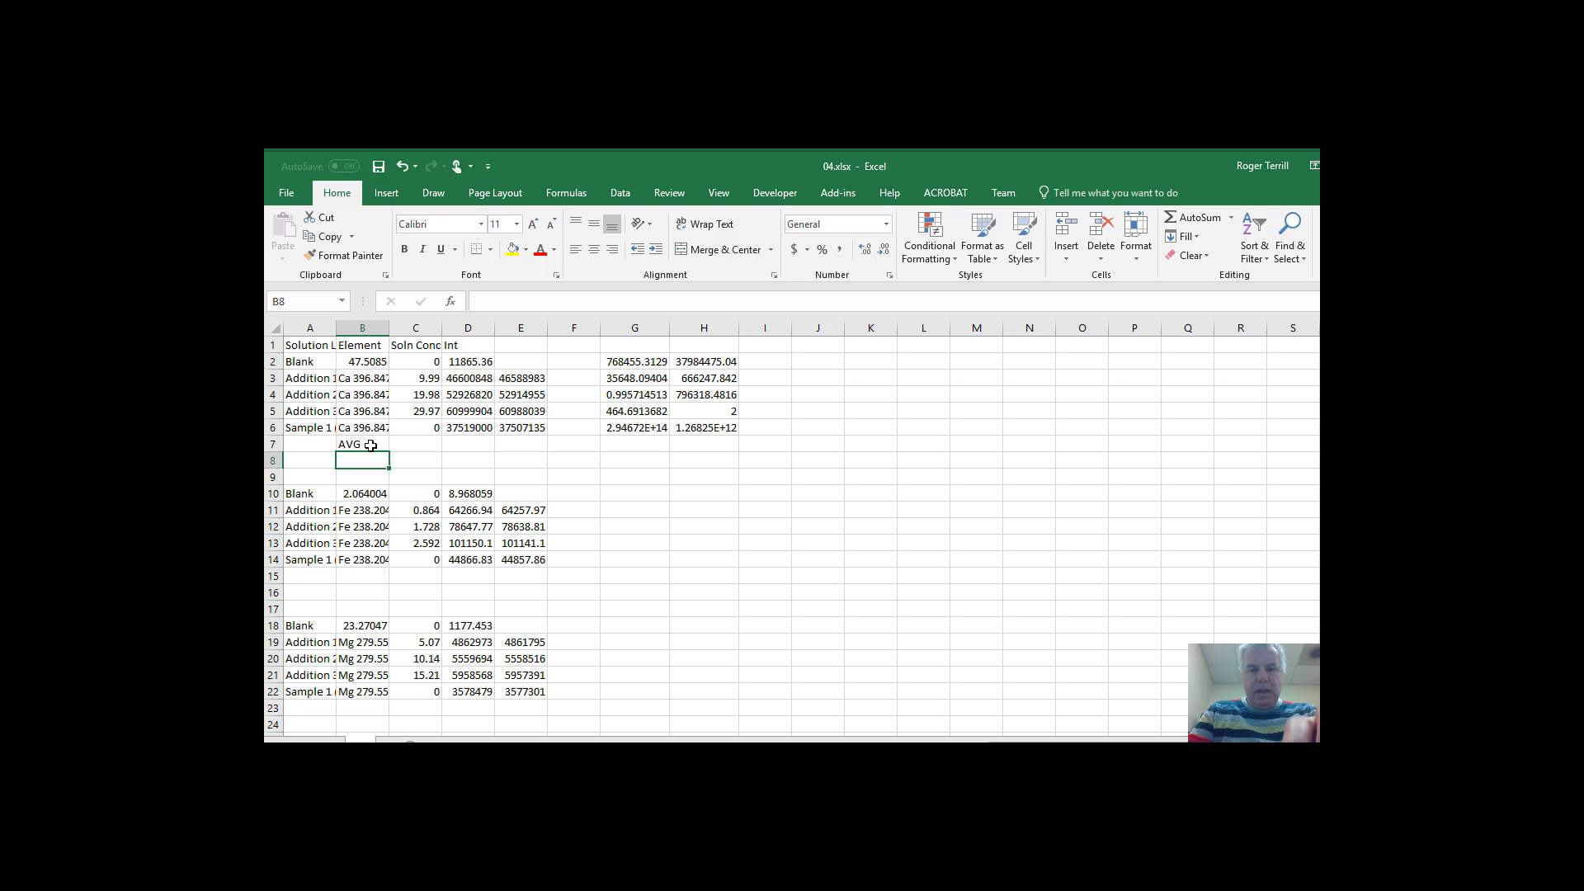
text(AVG)
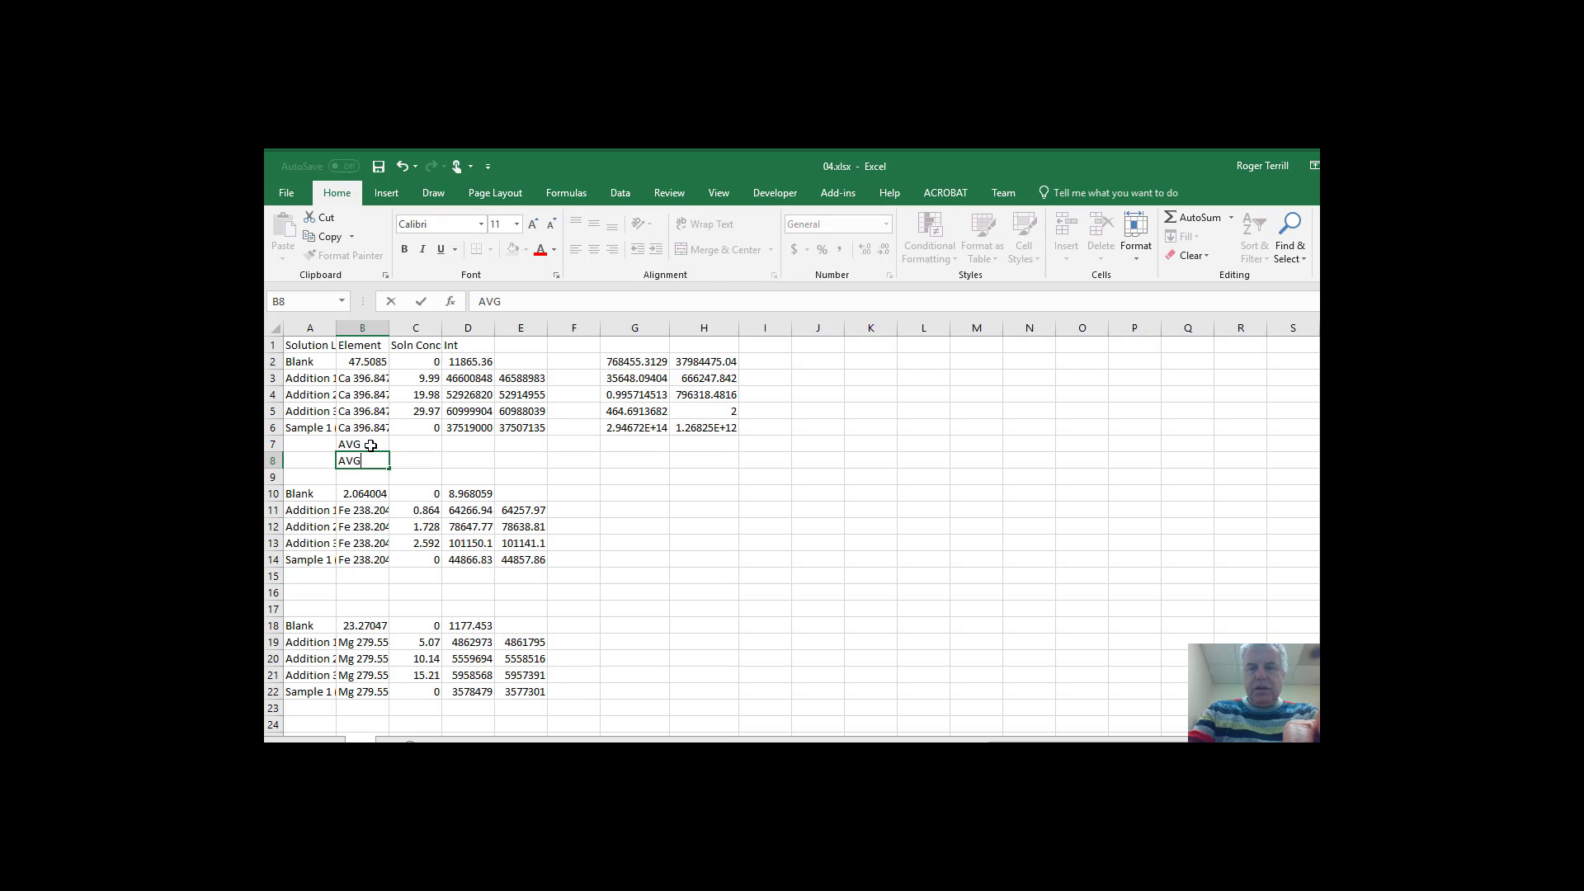
key(BackSpace)
key(BackSpace)
key(BackSpace)
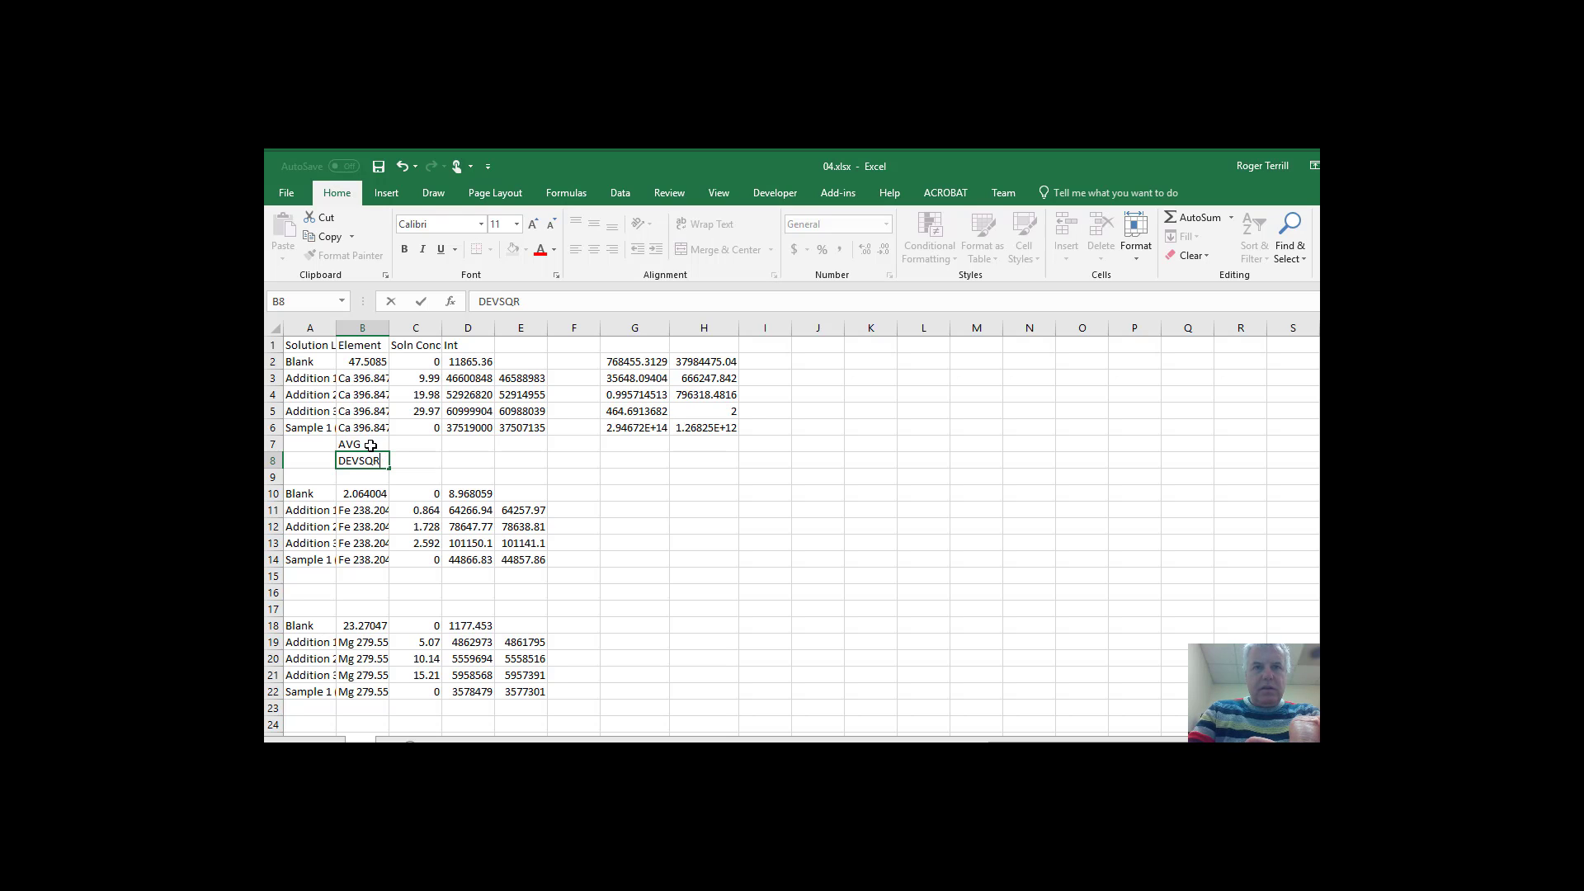
key(Return)
Step: Enter =AVERAGE(C3:C6) in C7 to average the Ca solution concentrations
key(Up)
key(Up)
key(Right)
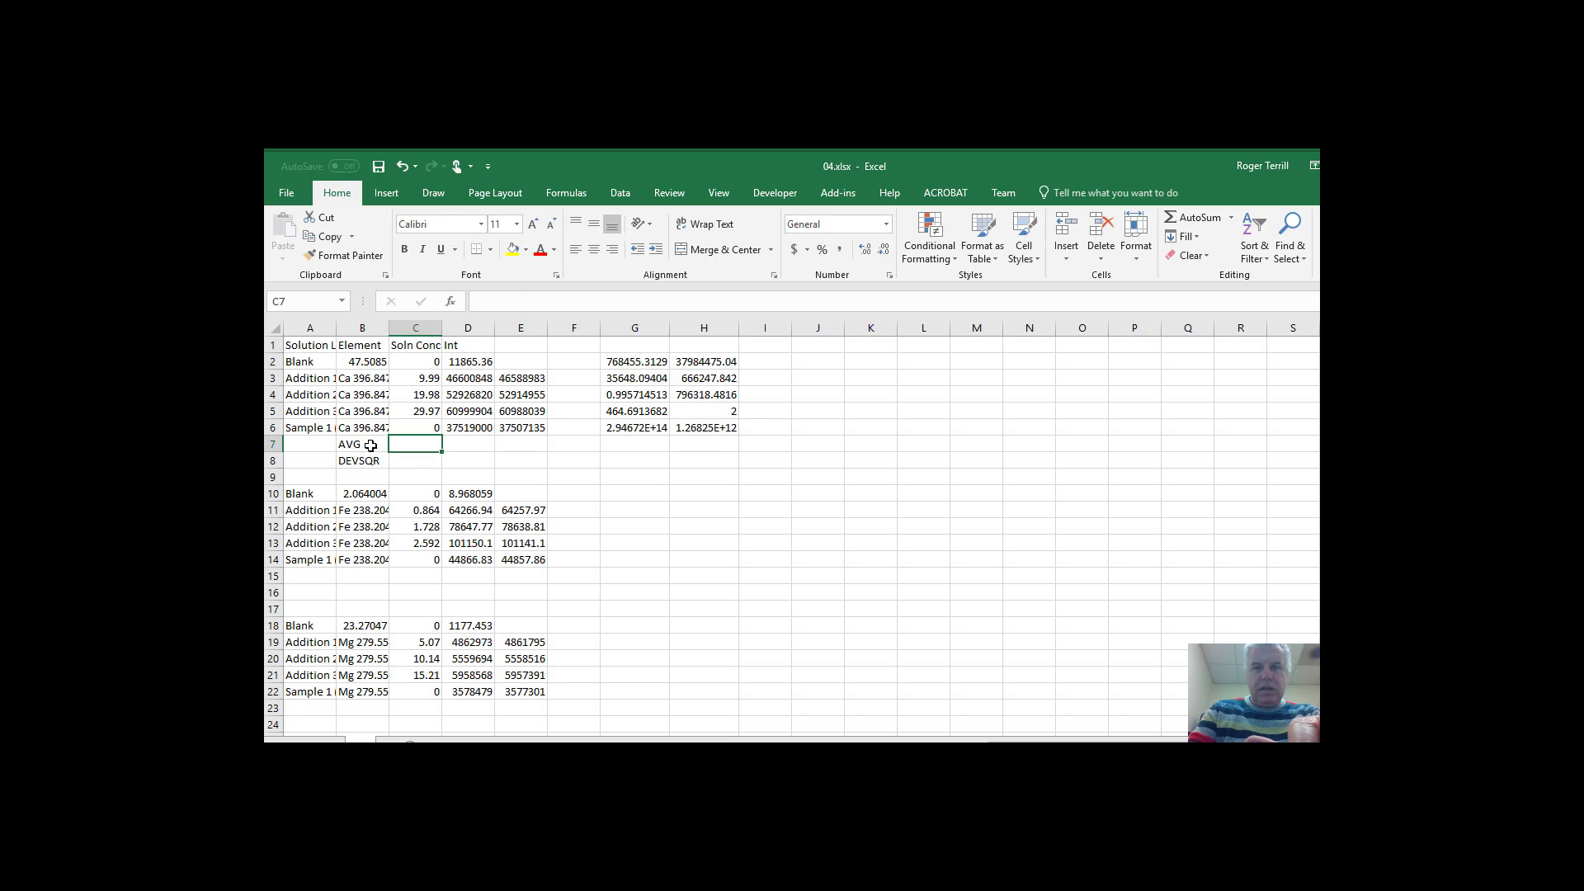
text(=AVERAGE)
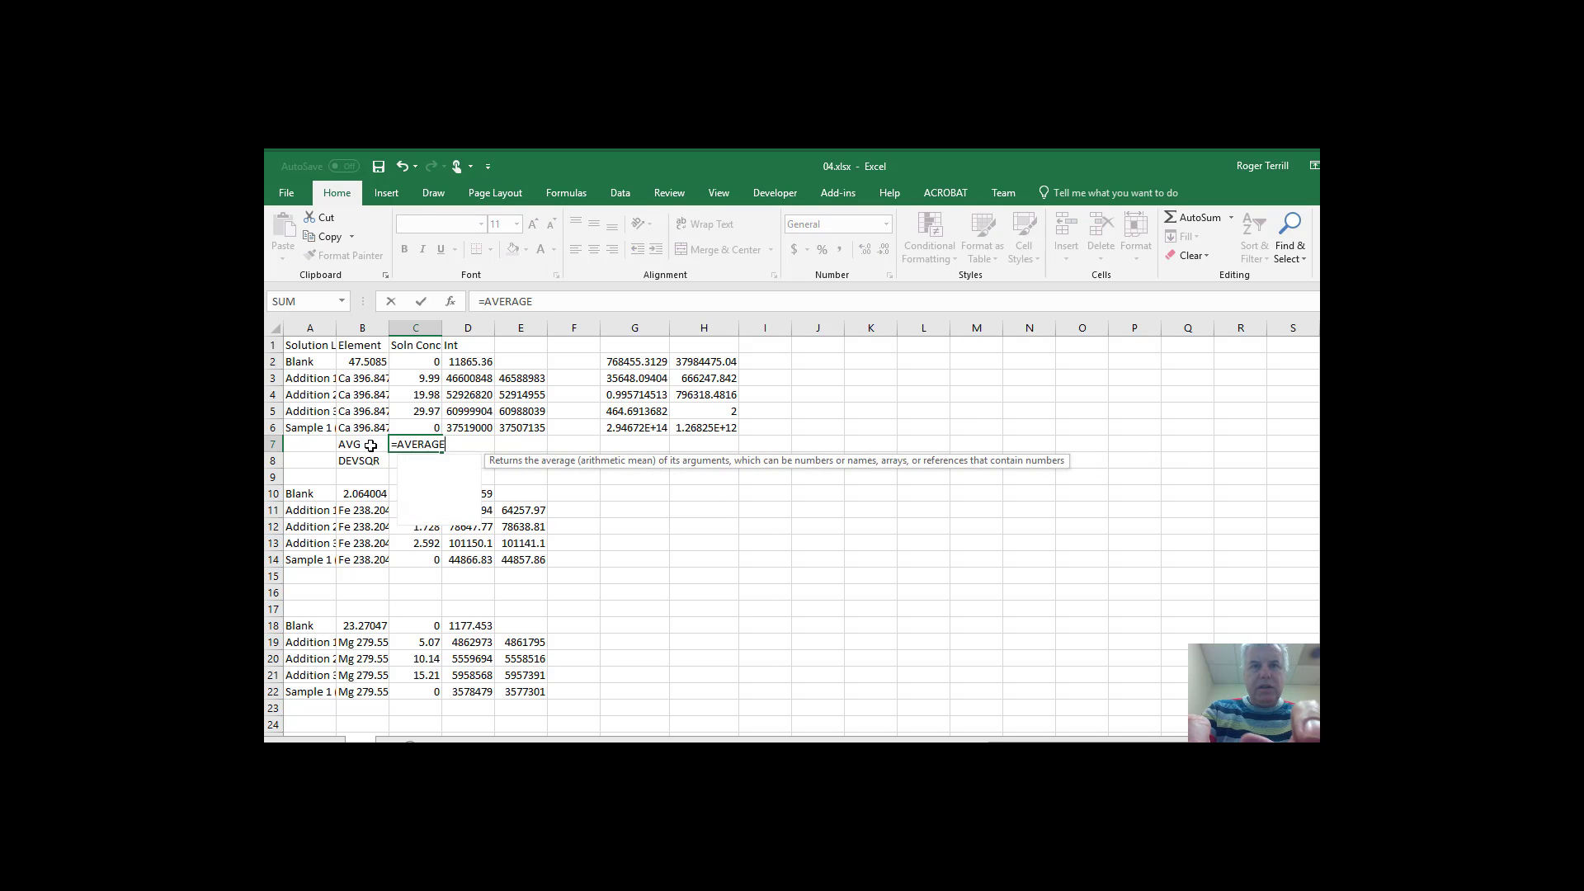
text(()
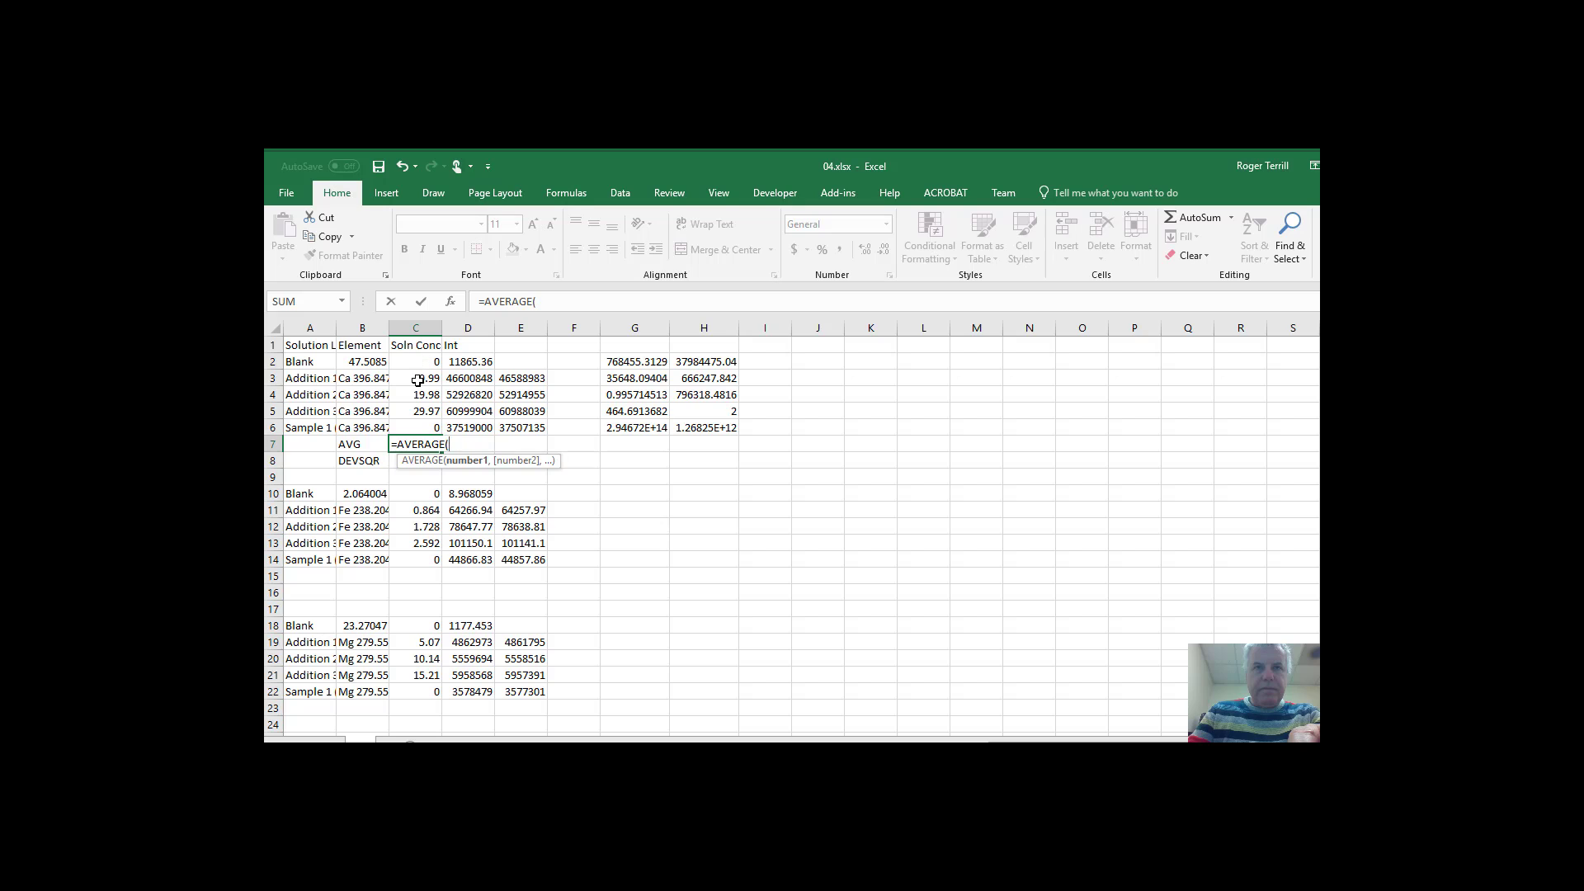
drag(417, 380, 415, 426)
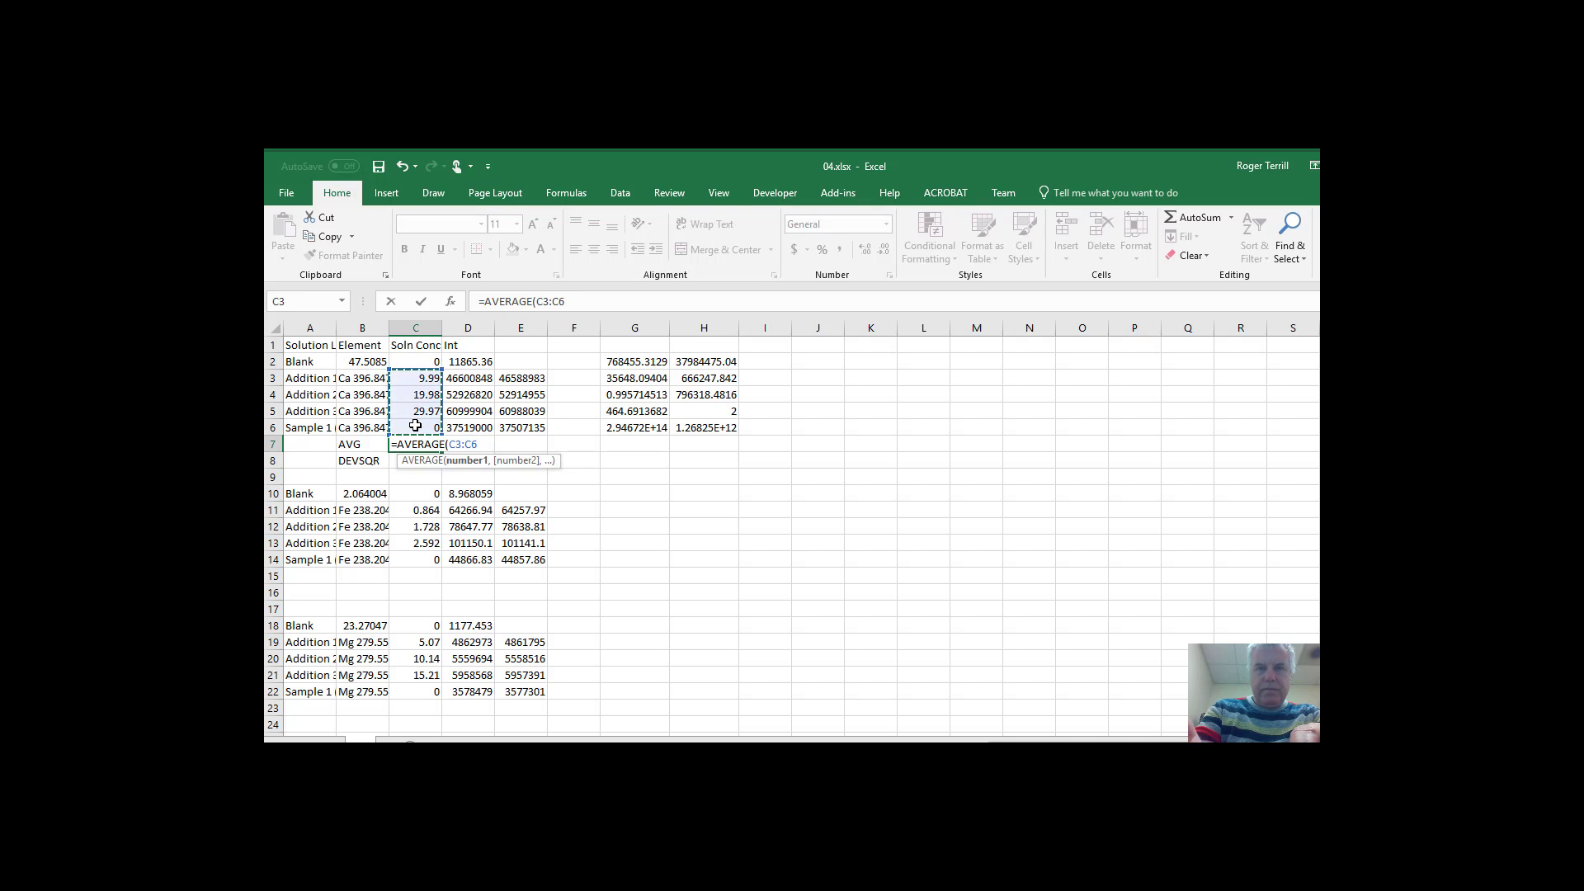
key(Return)
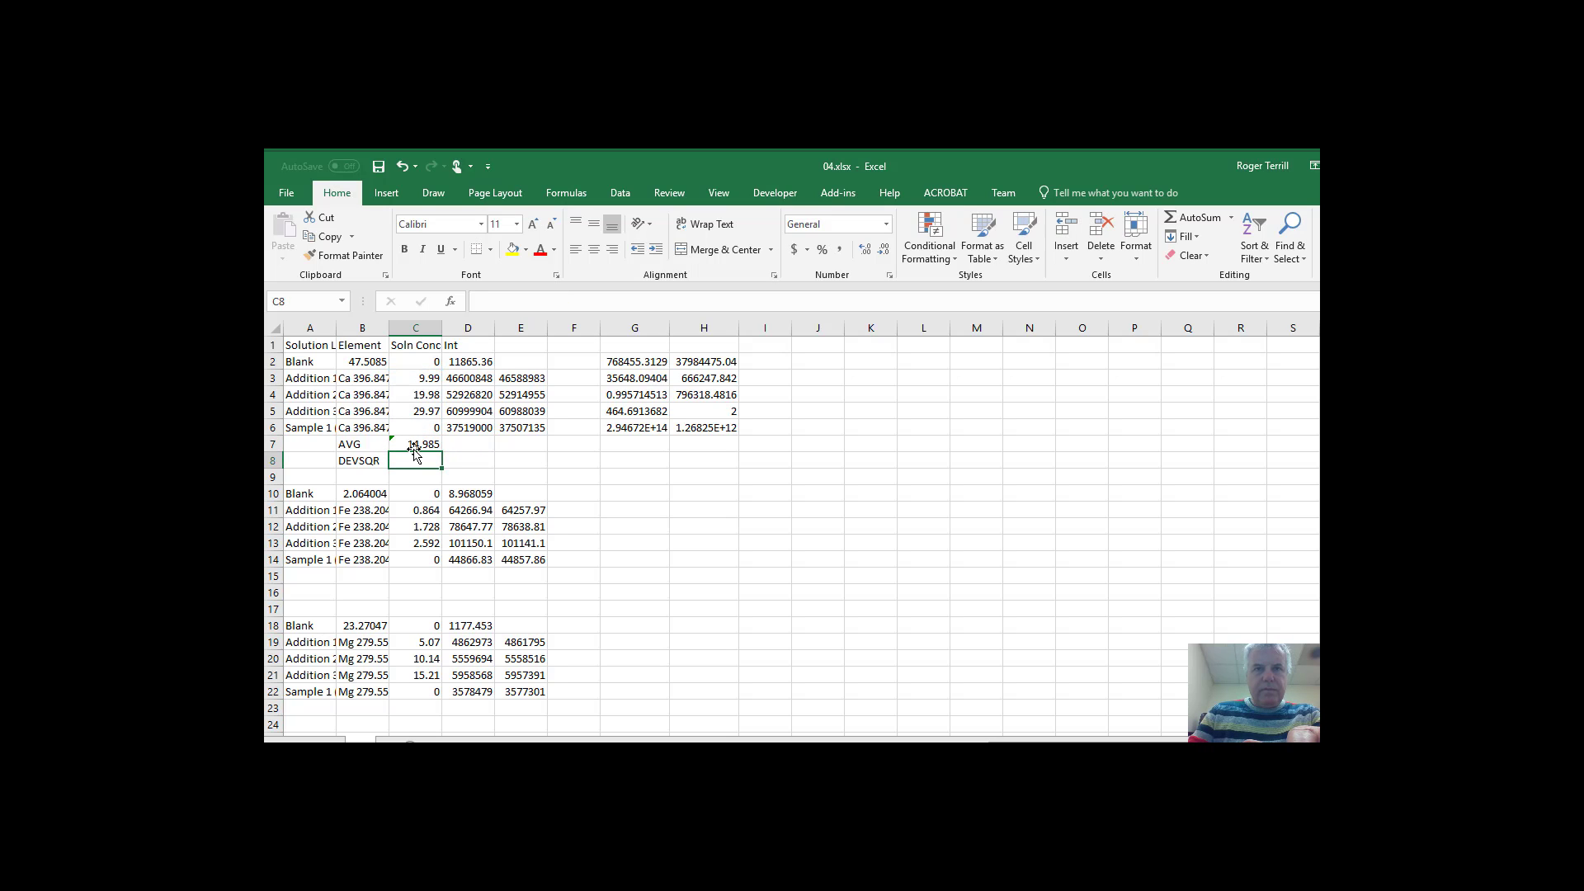
Step: Copy the average formula from C7 across to D7 and E7 for the raw and blank-corrected Ca intensities
click(424, 446)
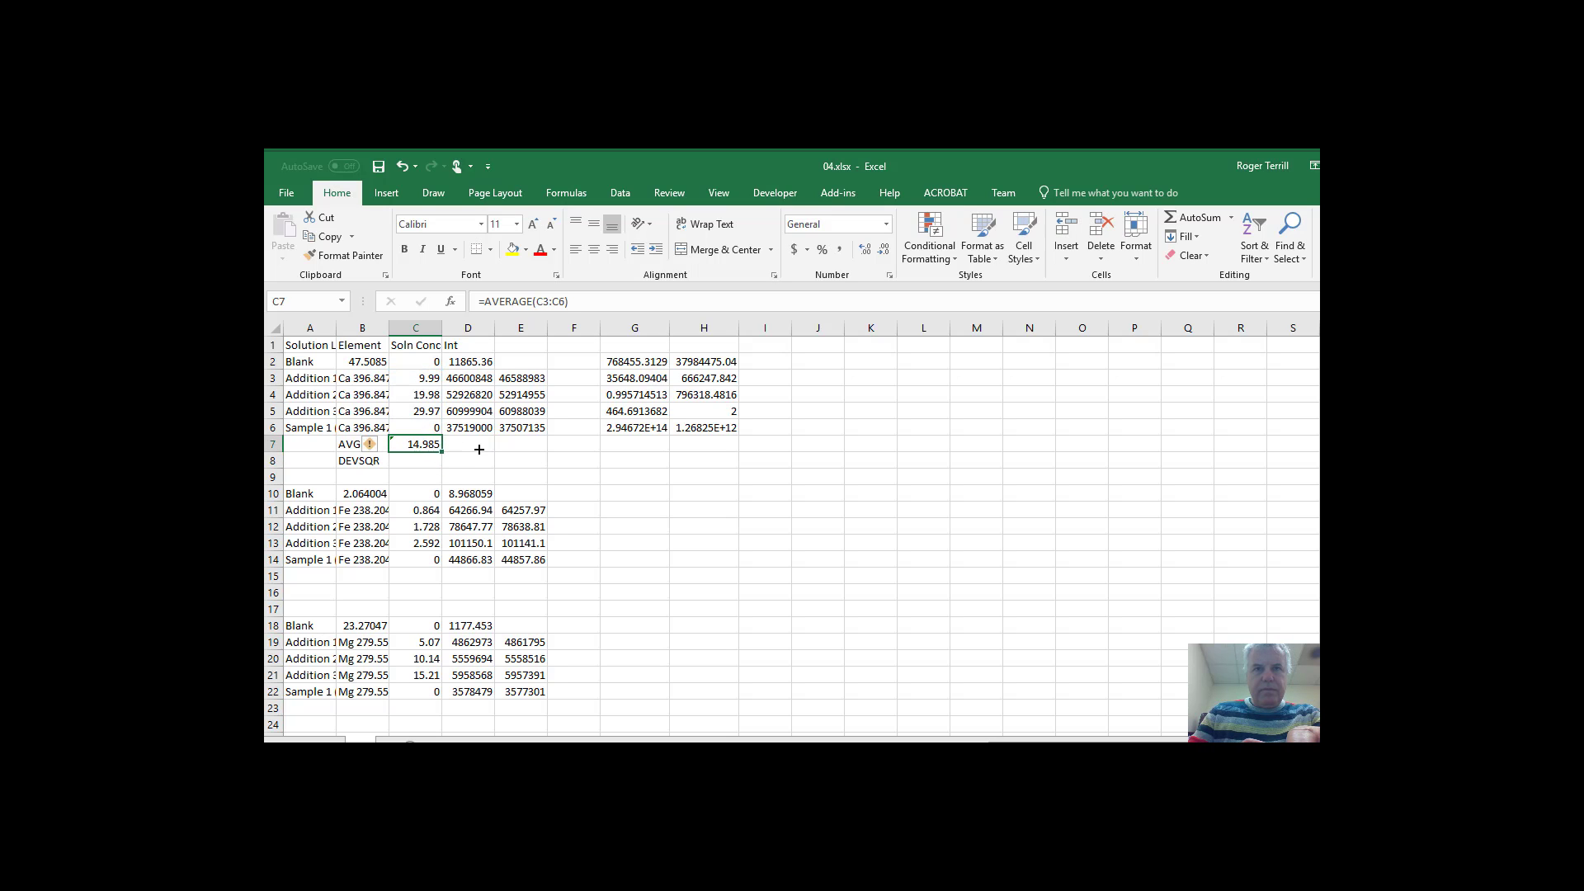
shift+click(479, 448)
shift+click(525, 448)
key(ctrl+r)
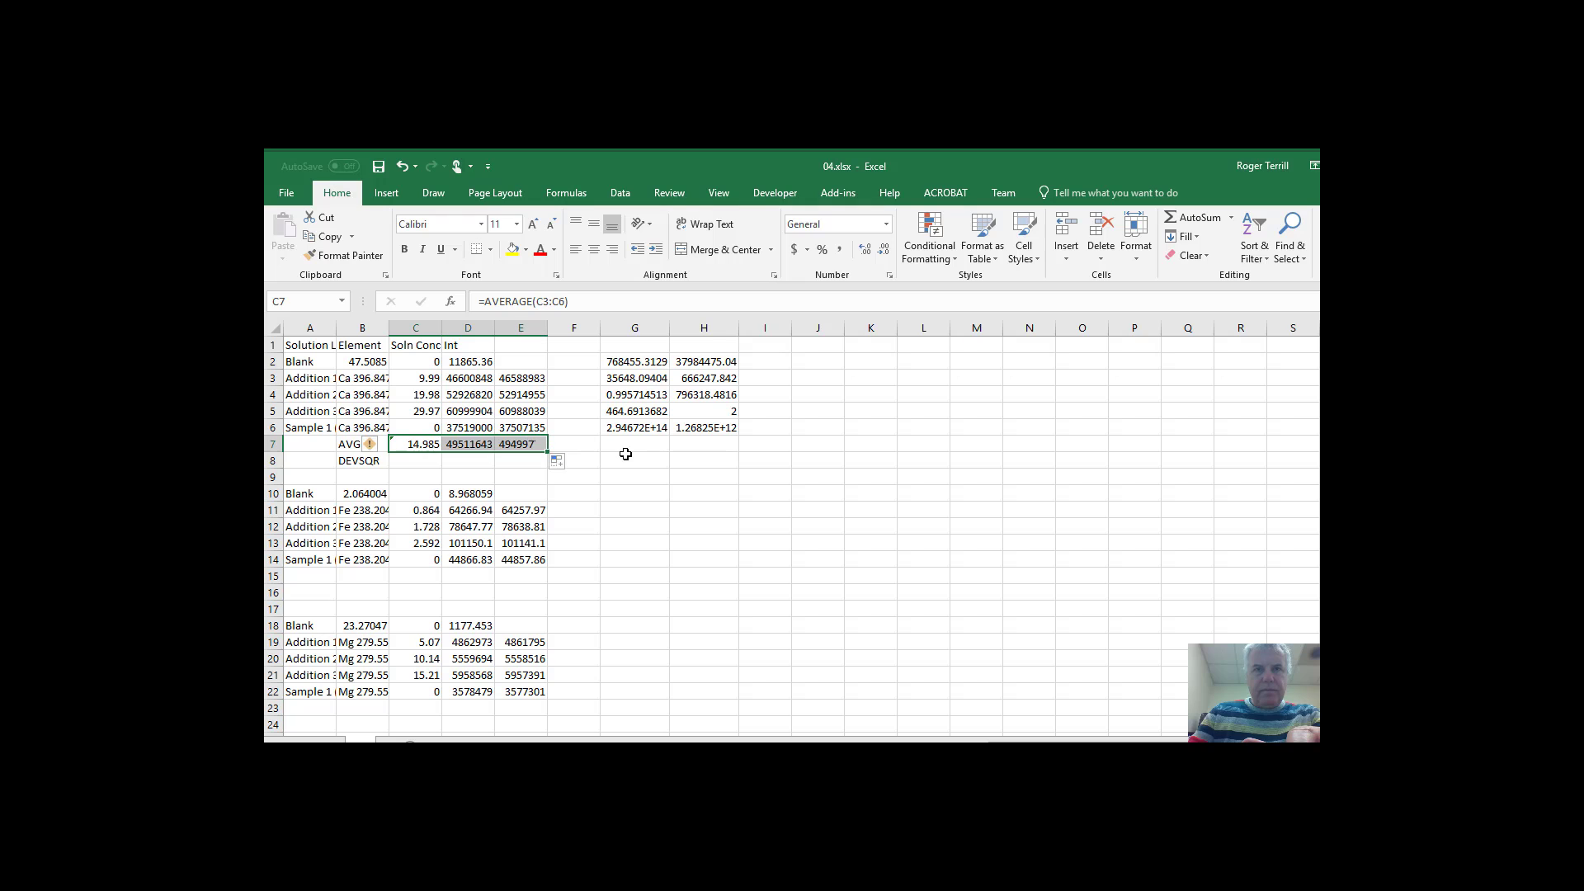
Step: Enter =DEVSQ((C3:C6)) in C8 to get the sum of squared deviations of the Ca solution concentrations
click(424, 464)
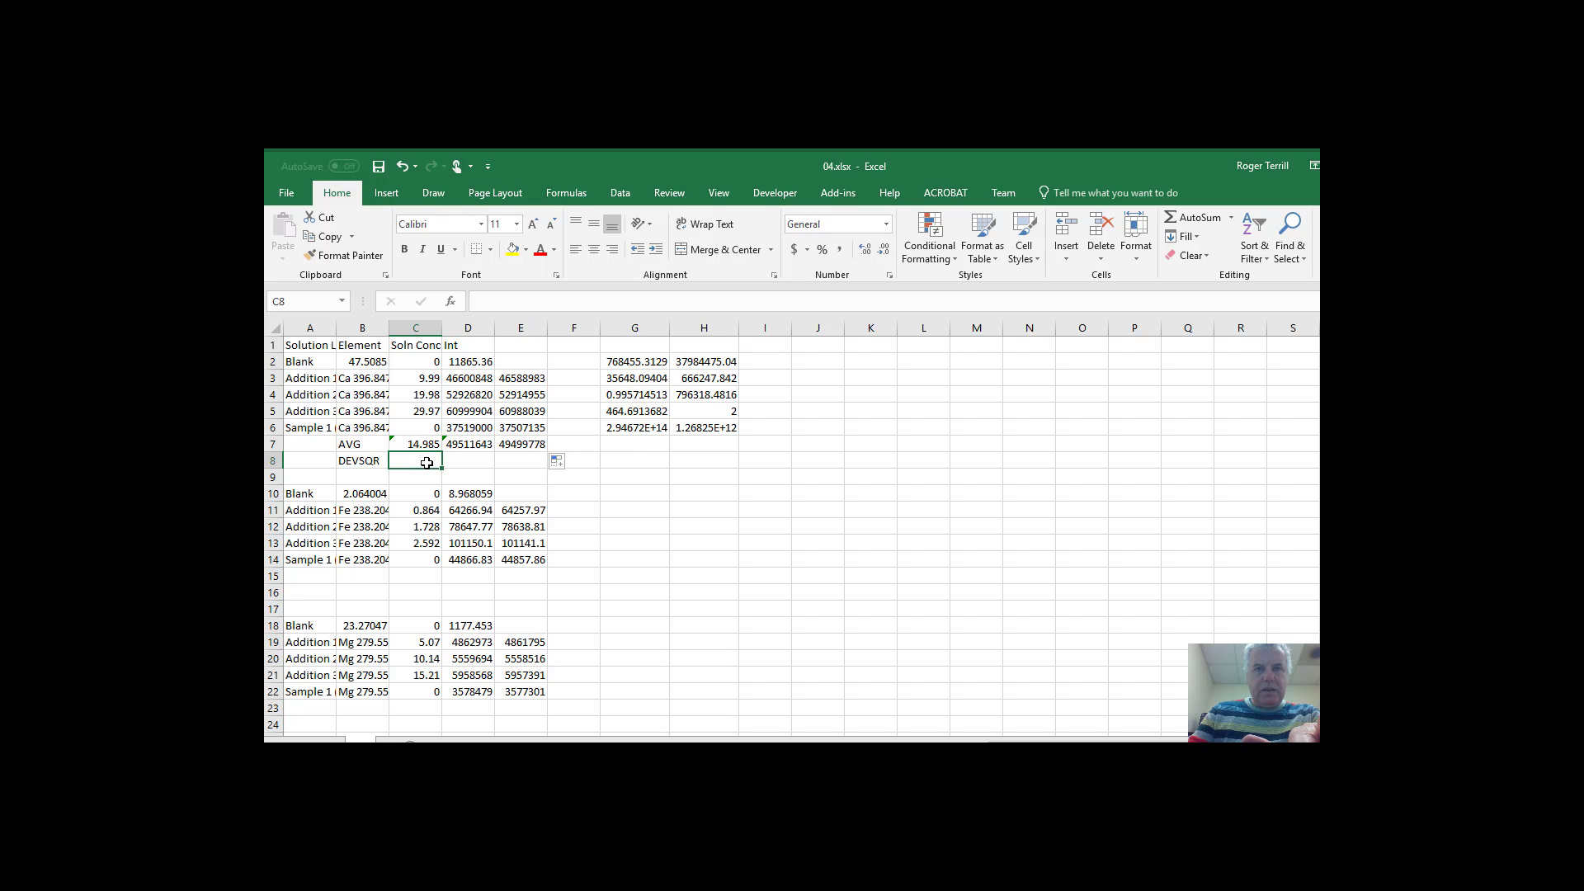
text(=DEV)
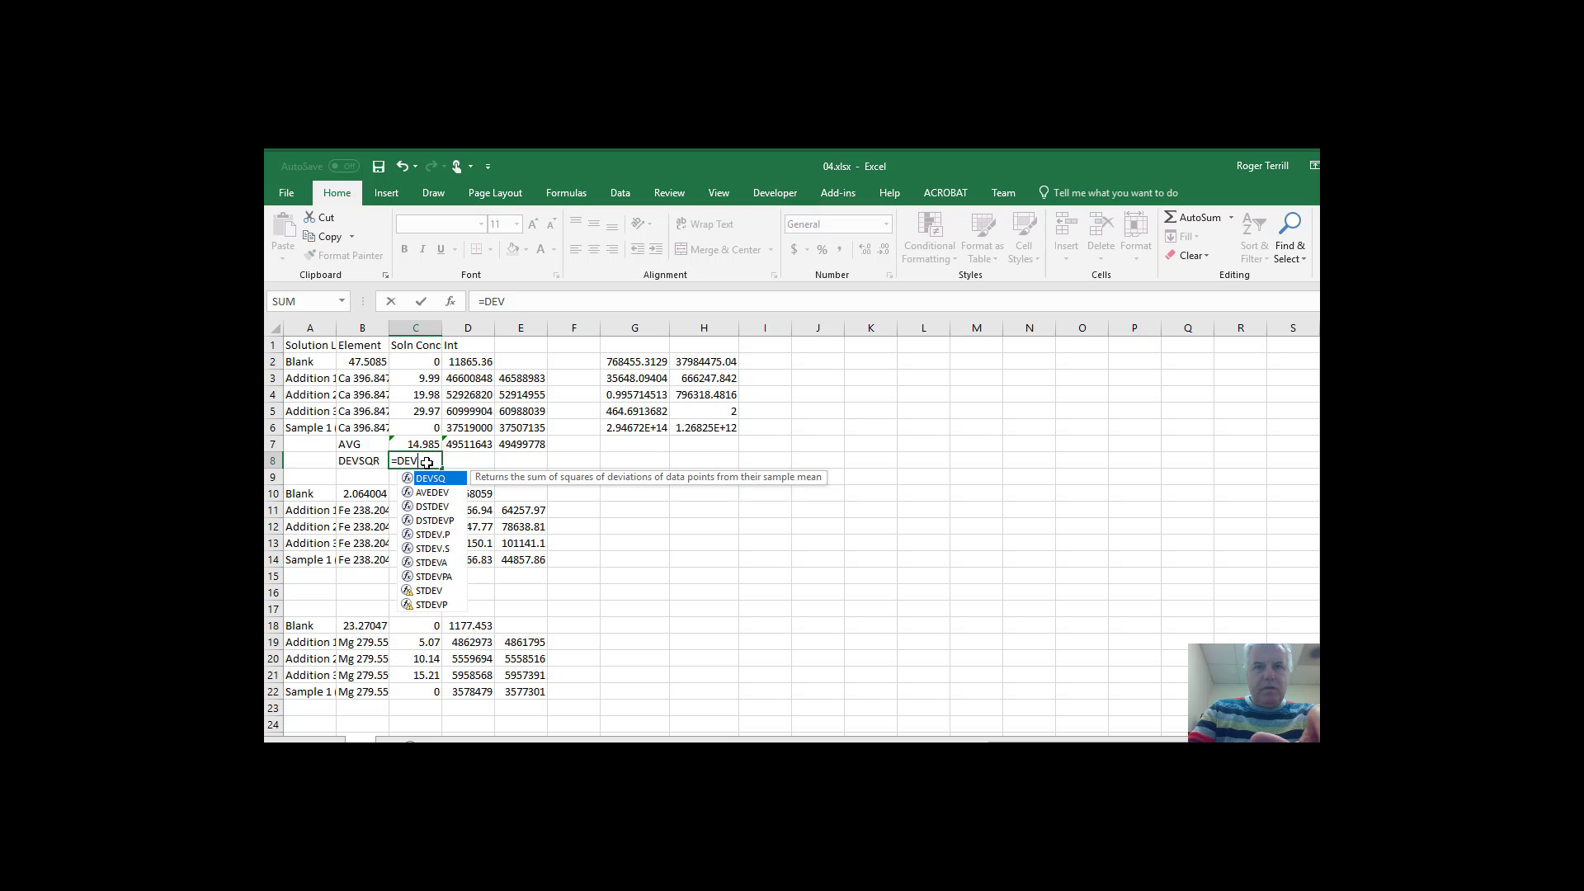
key(Tab)
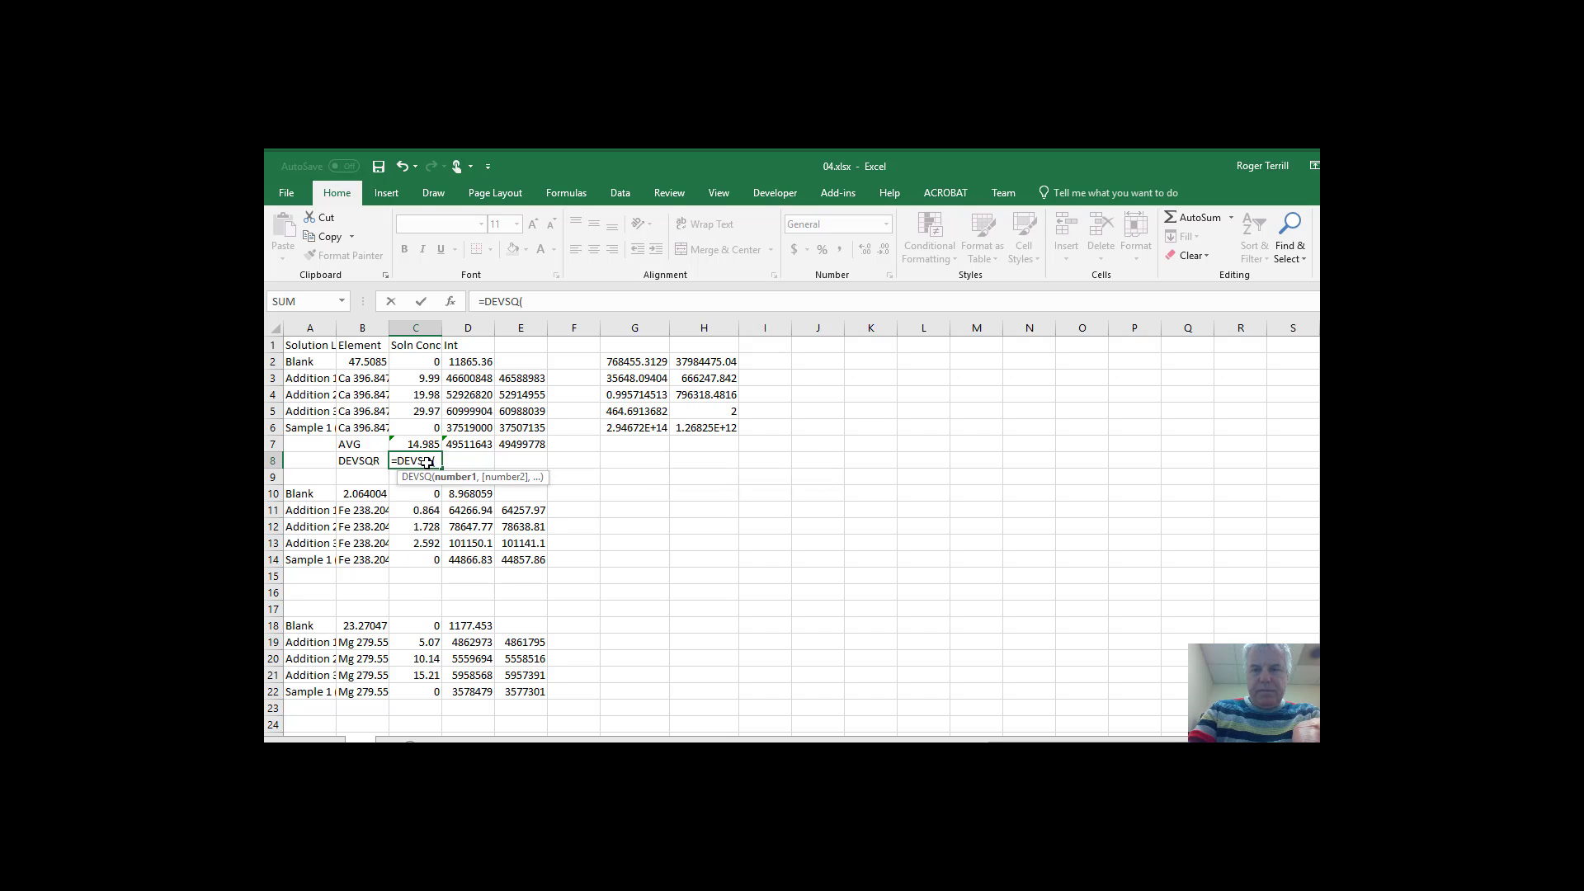
text(()
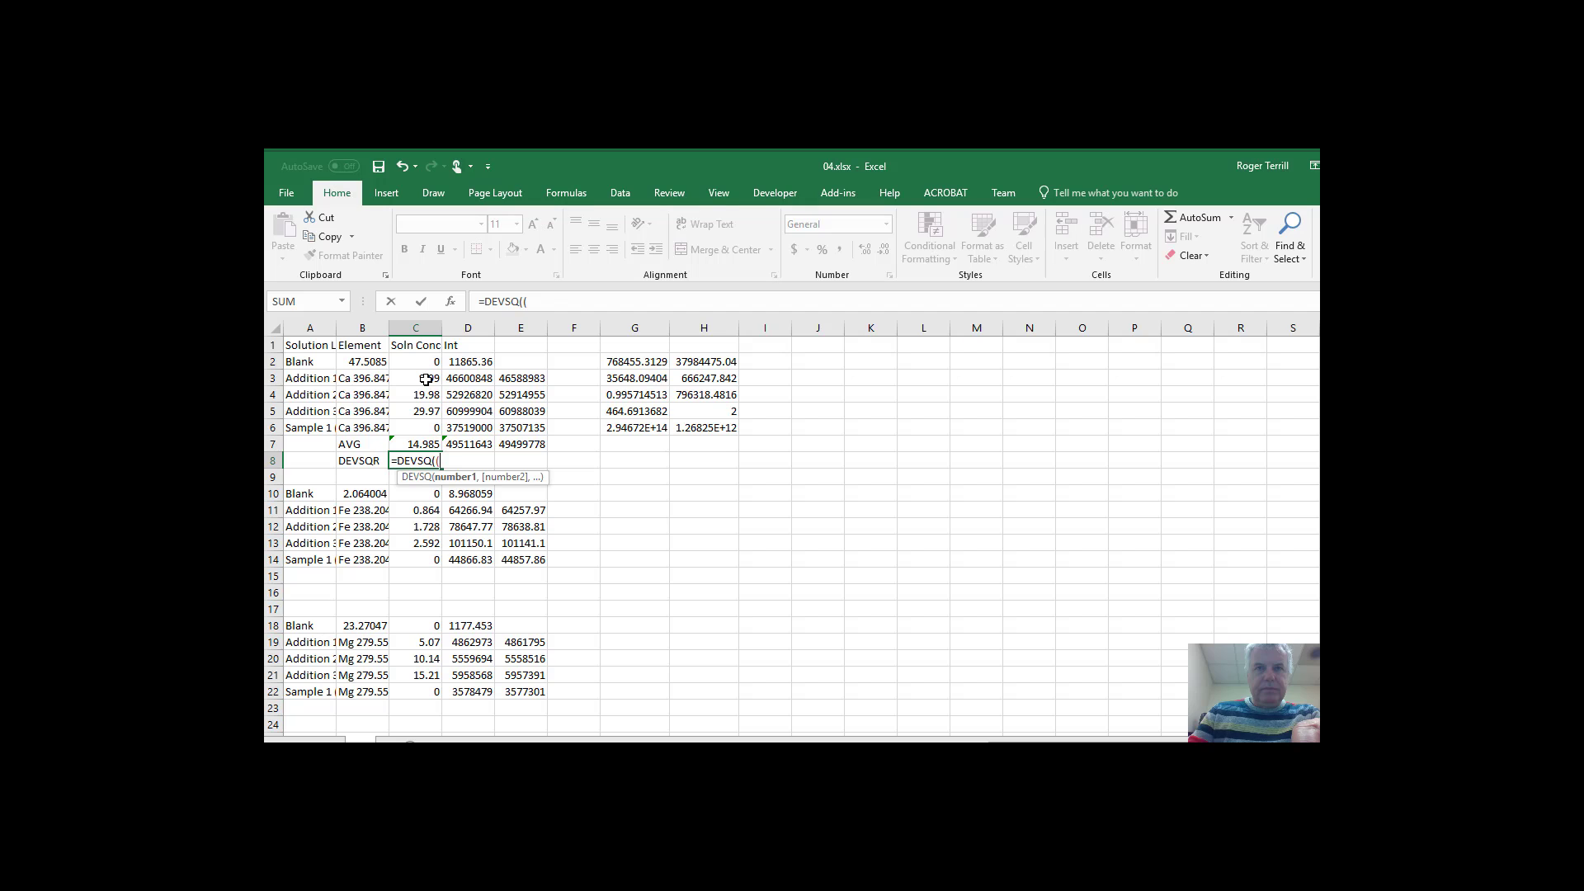
drag(426, 380, 427, 424)
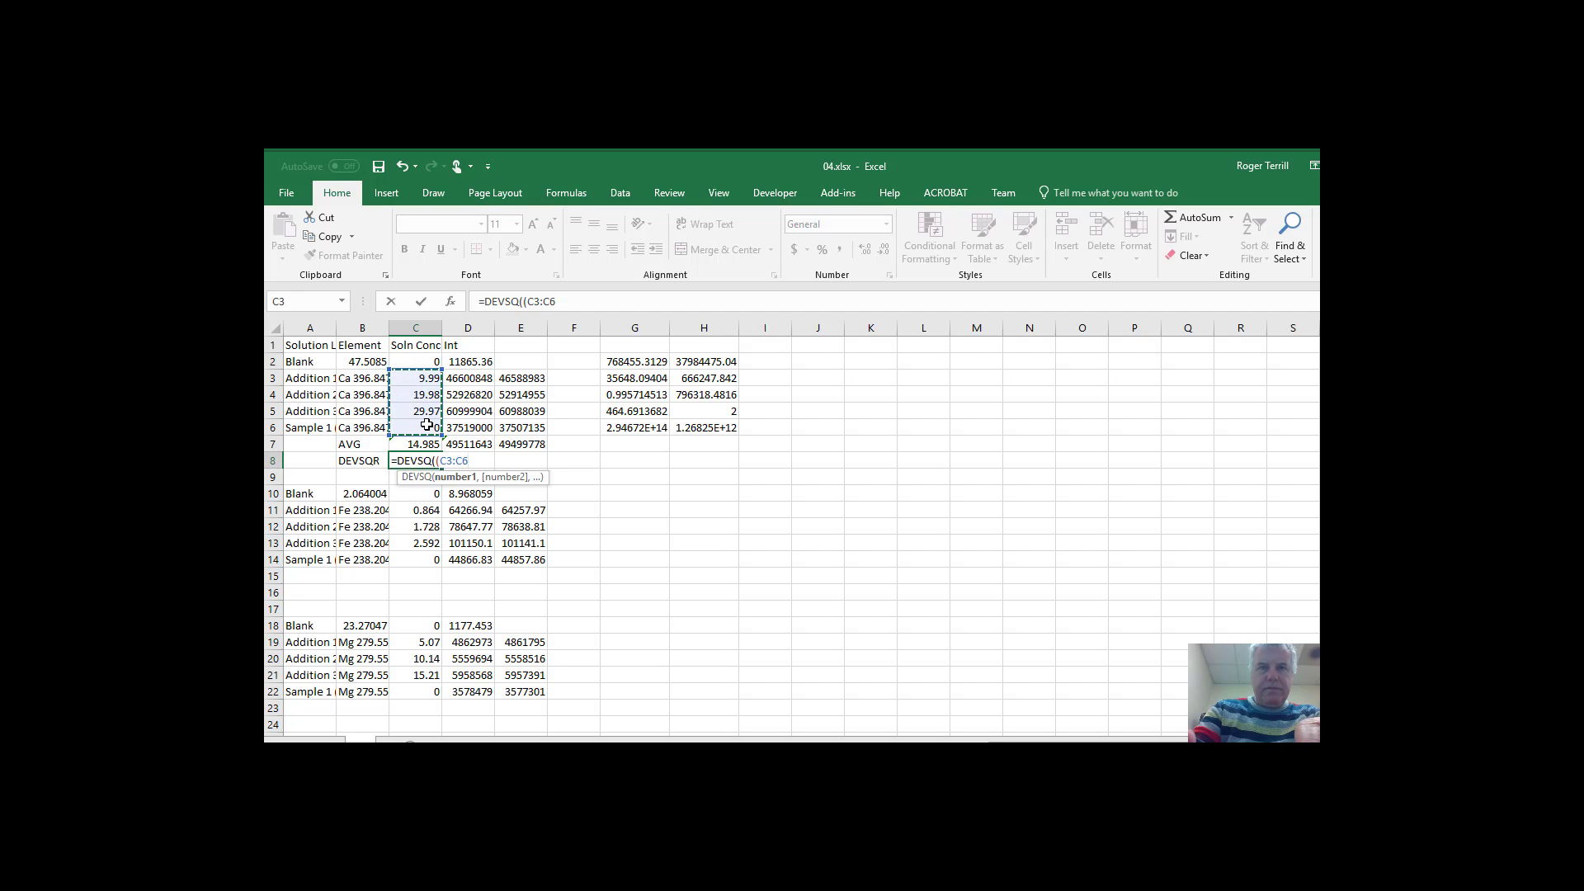
text())
key(Return)
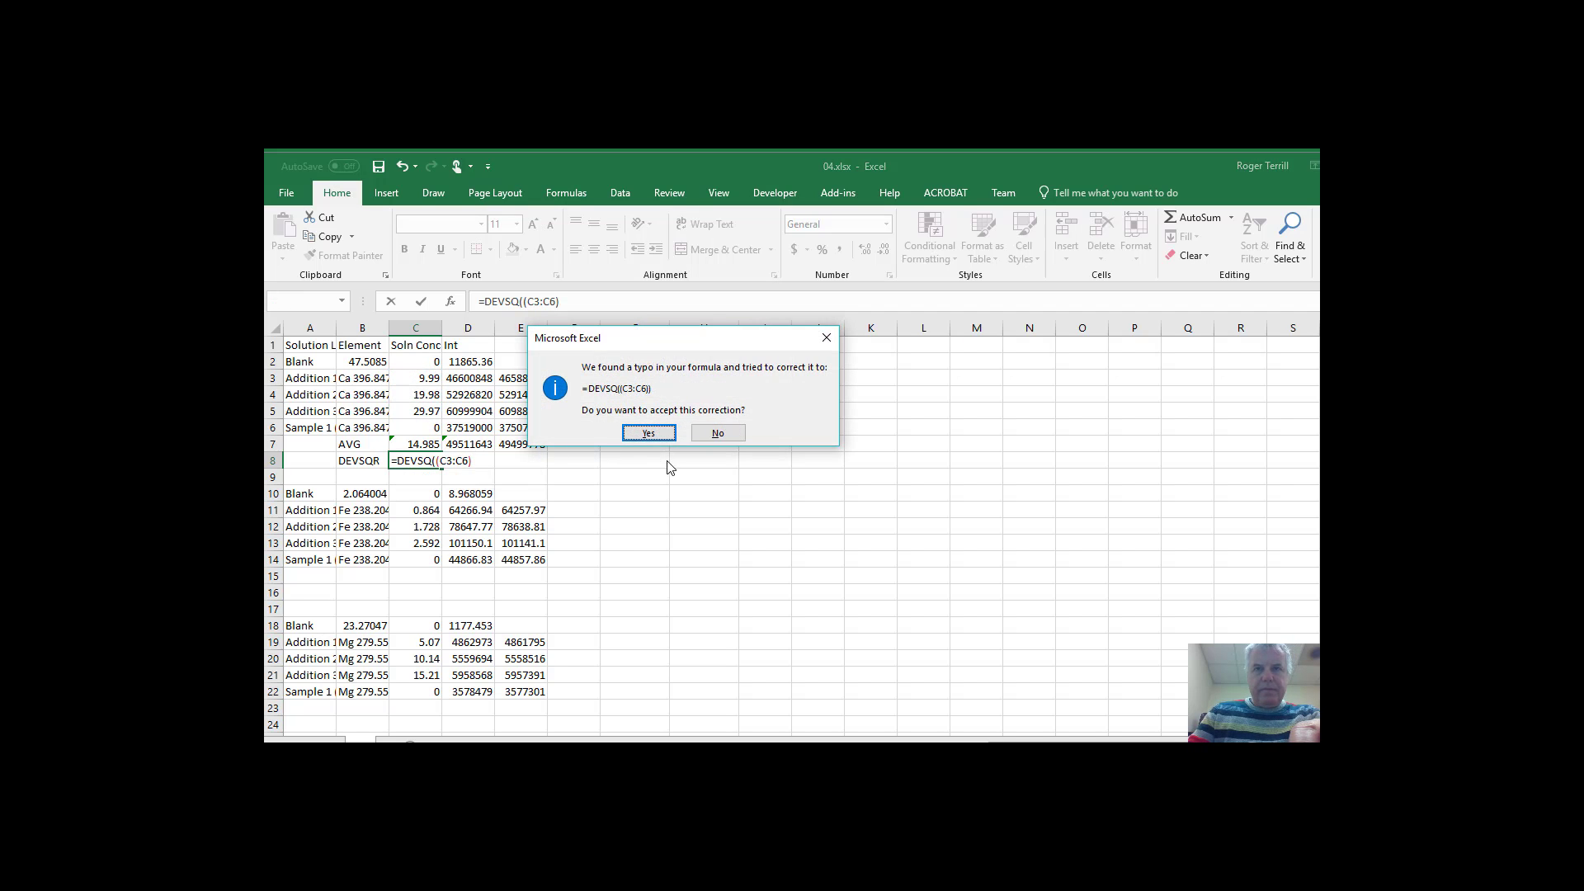
click(649, 433)
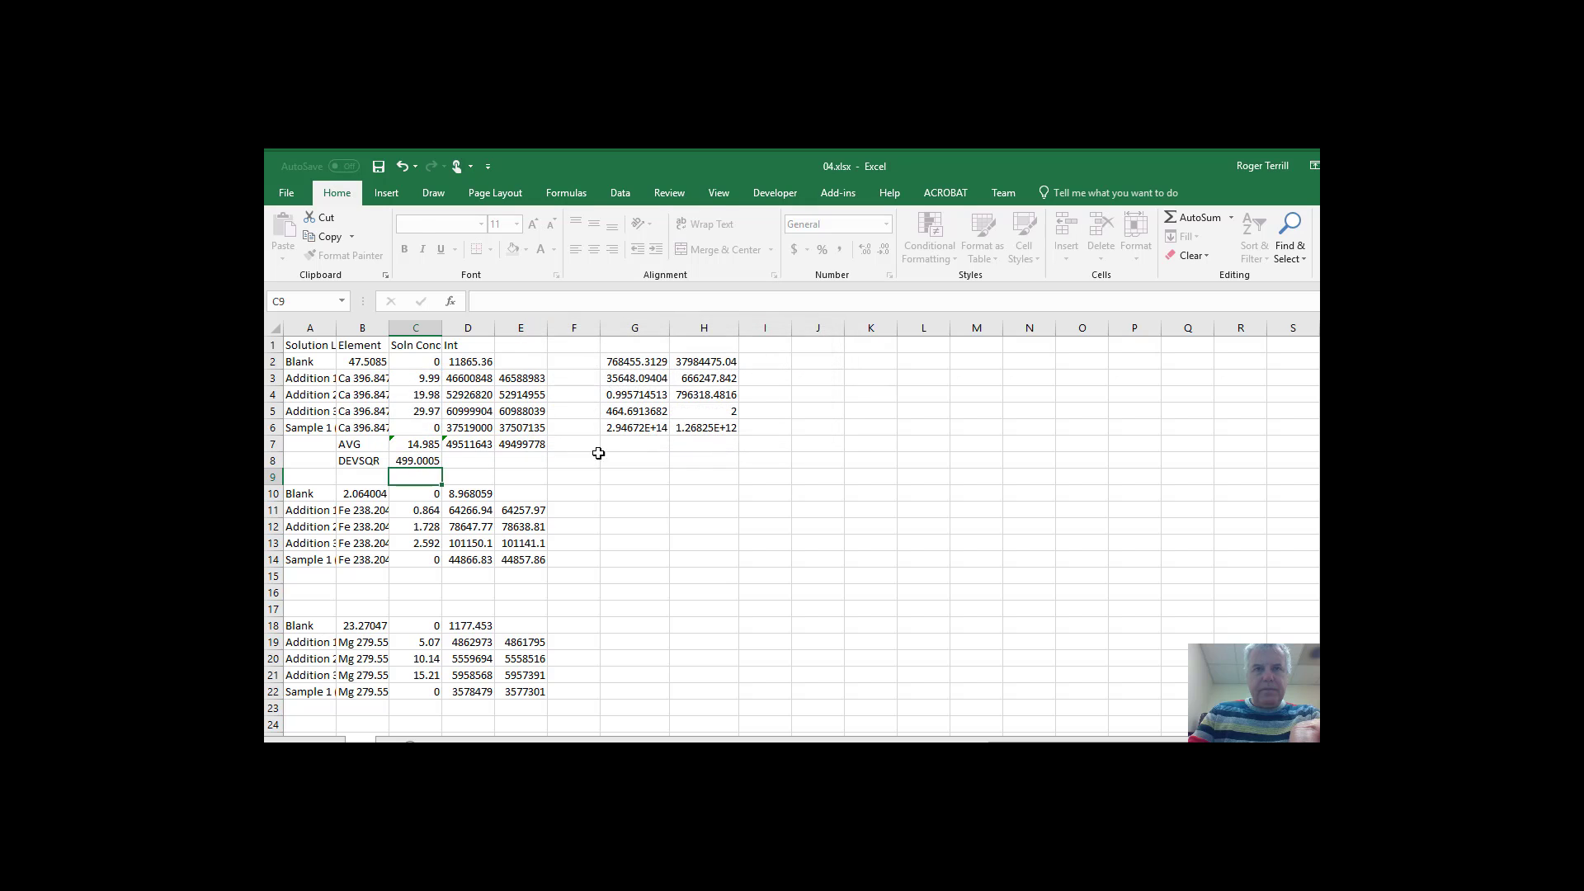
Step: Copy the DEVSQ formula from C8 across to D8 and E8 for the raw and blank-corrected Ca intensities
click(430, 461)
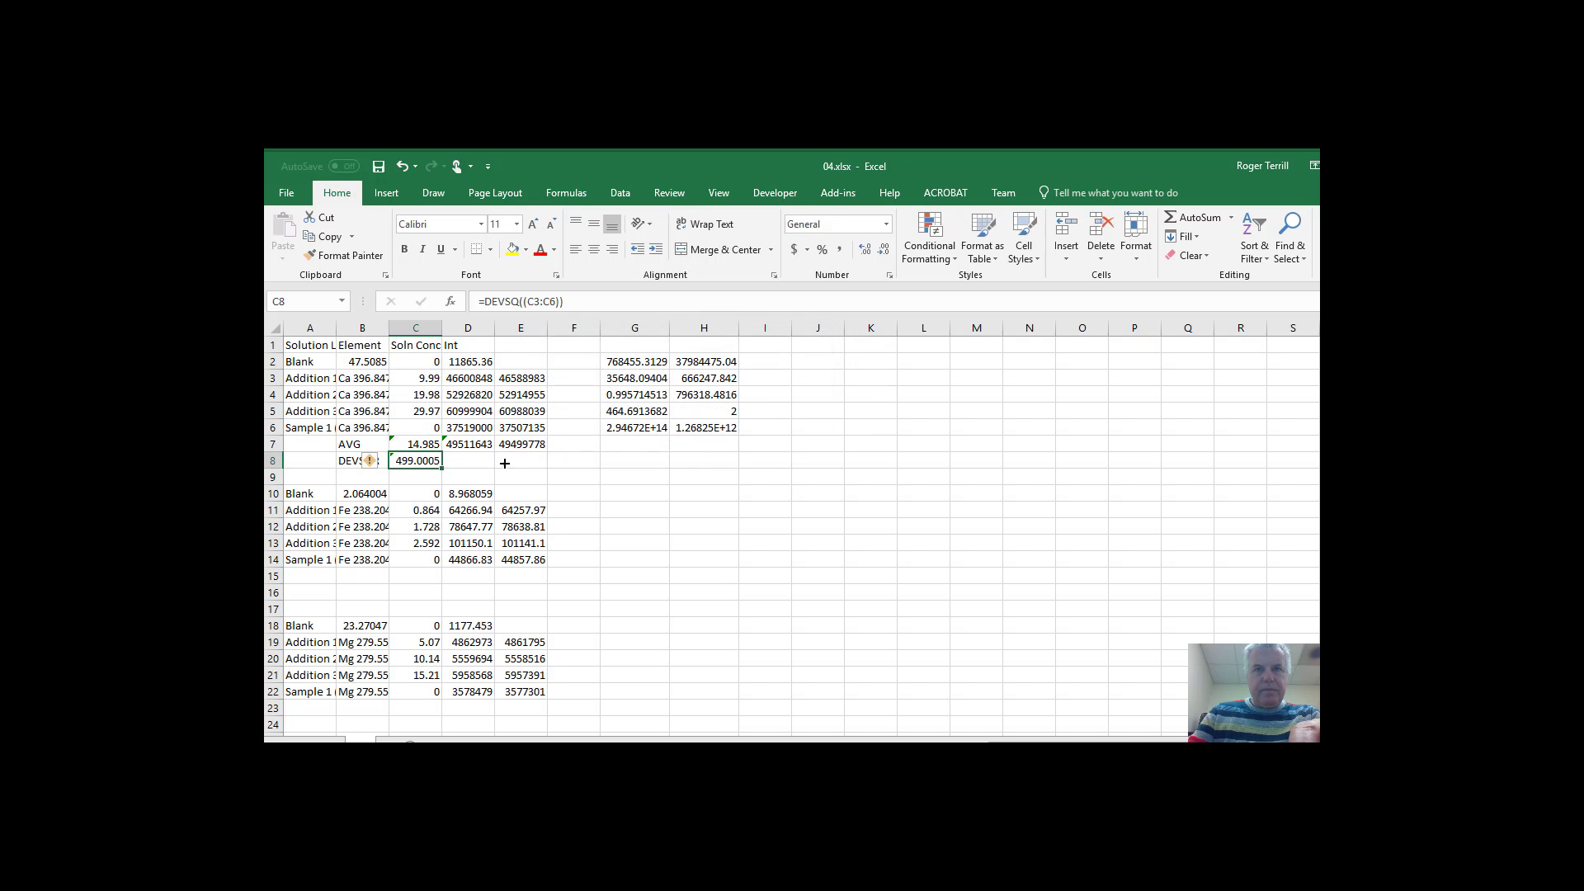
drag(504, 463, 532, 464)
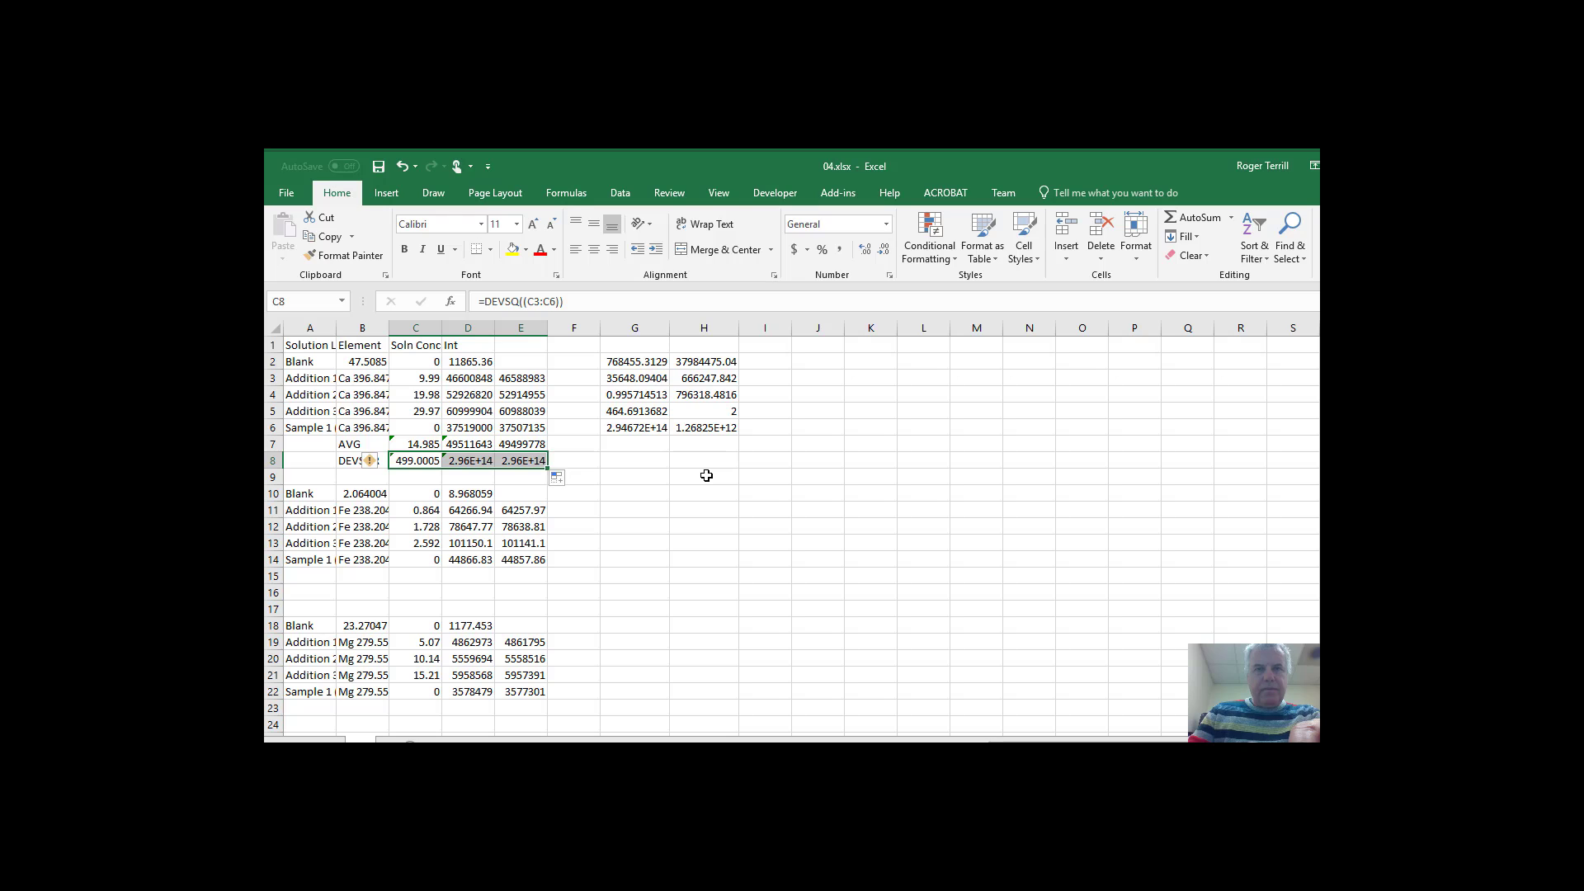
click(627, 483)
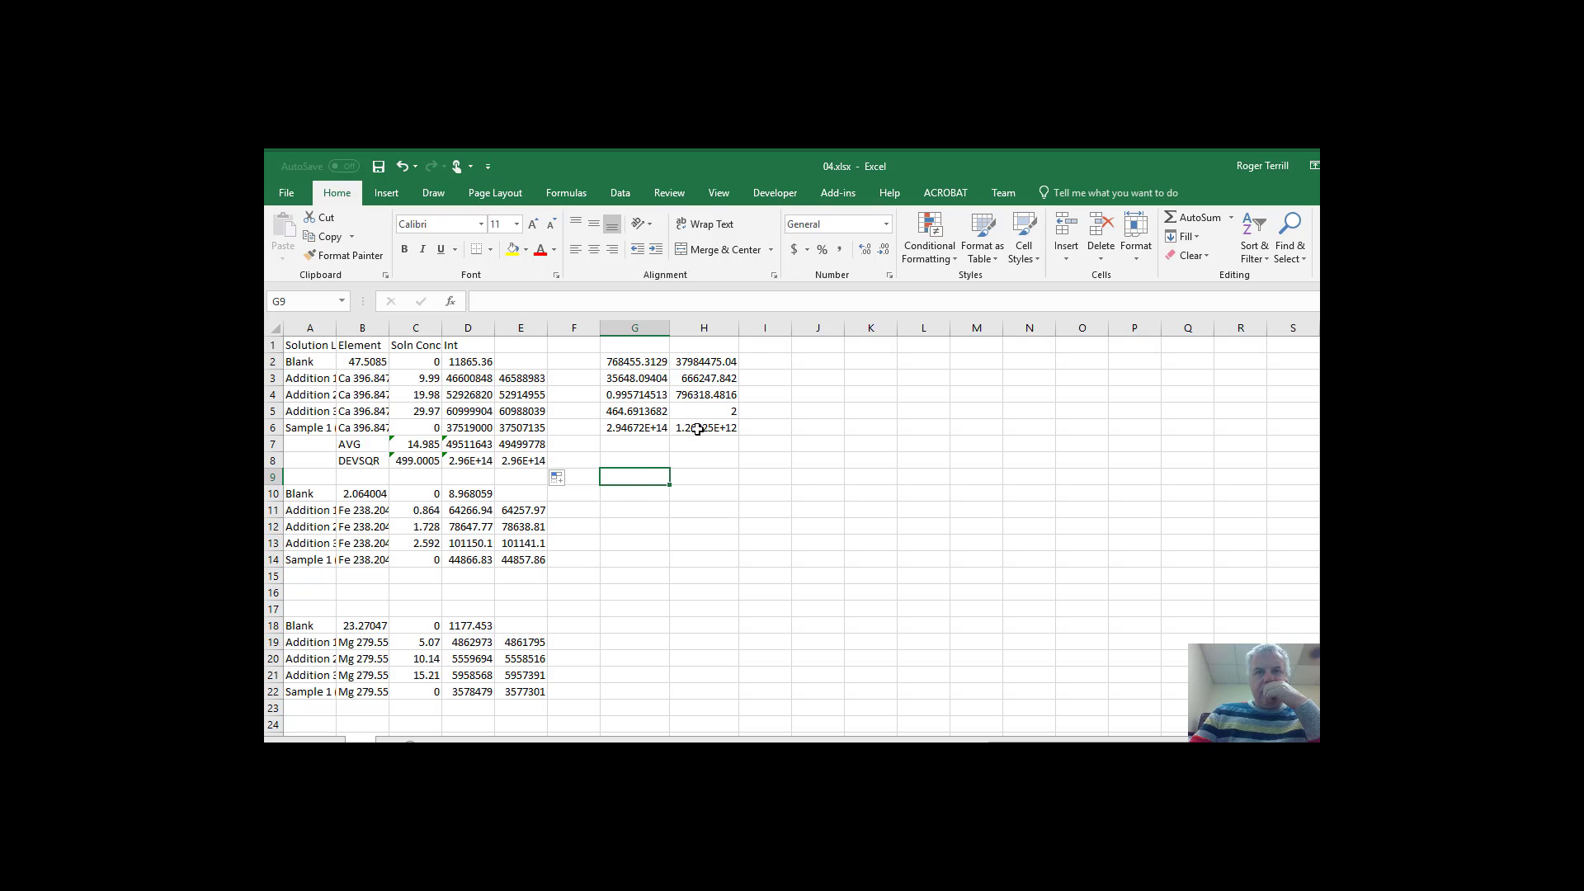
Step: Check which ranges the Ca LINEST formula in G2 uses, leaving it as an array formula
click(659, 382)
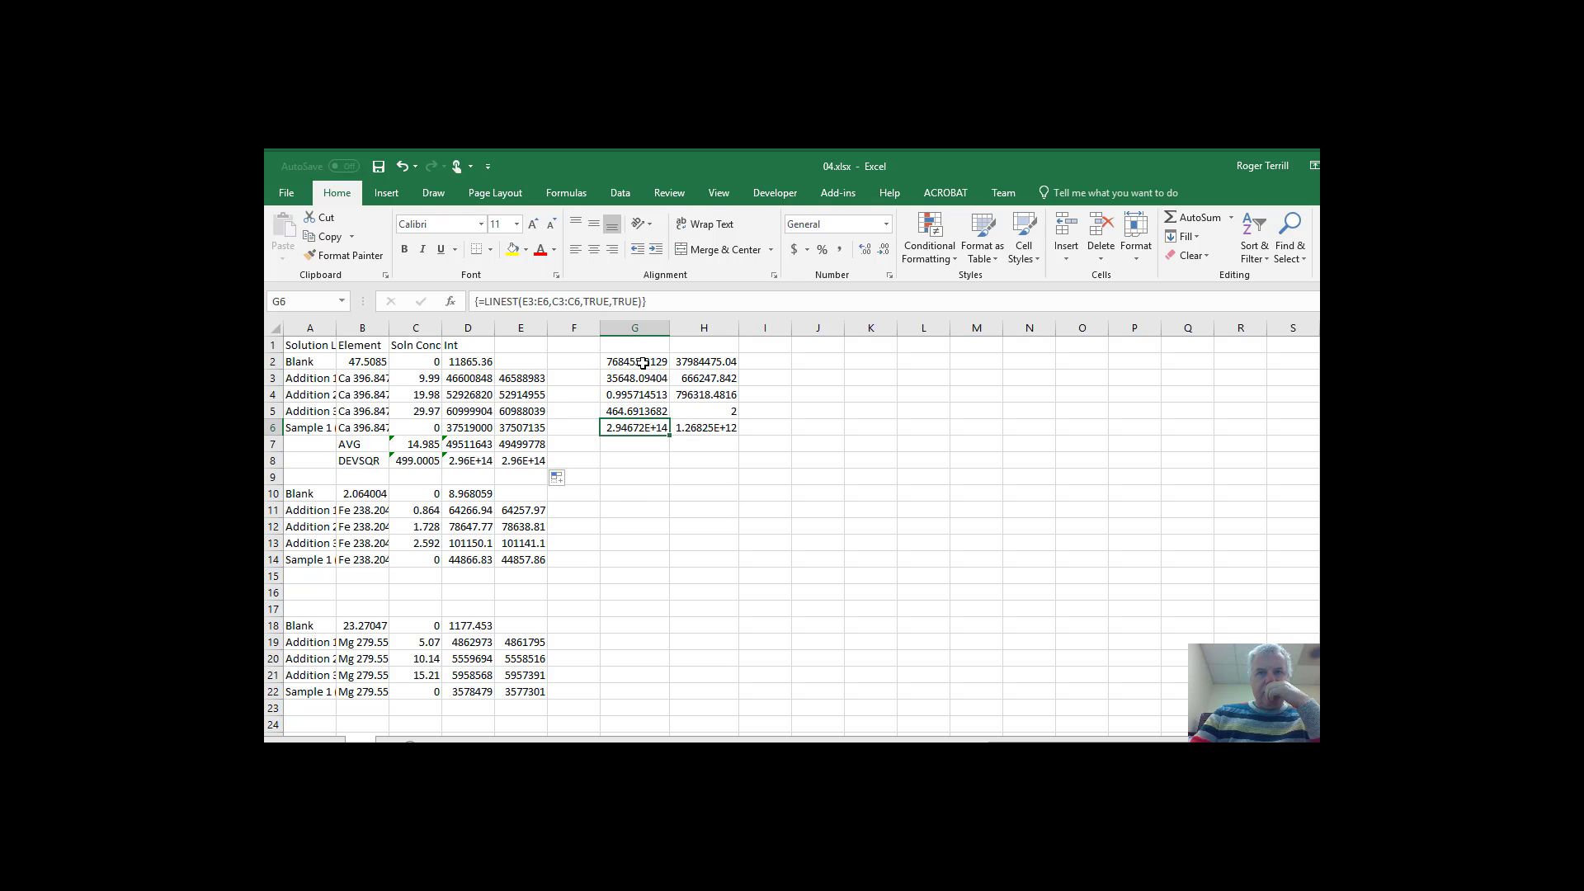
double_click(643, 363)
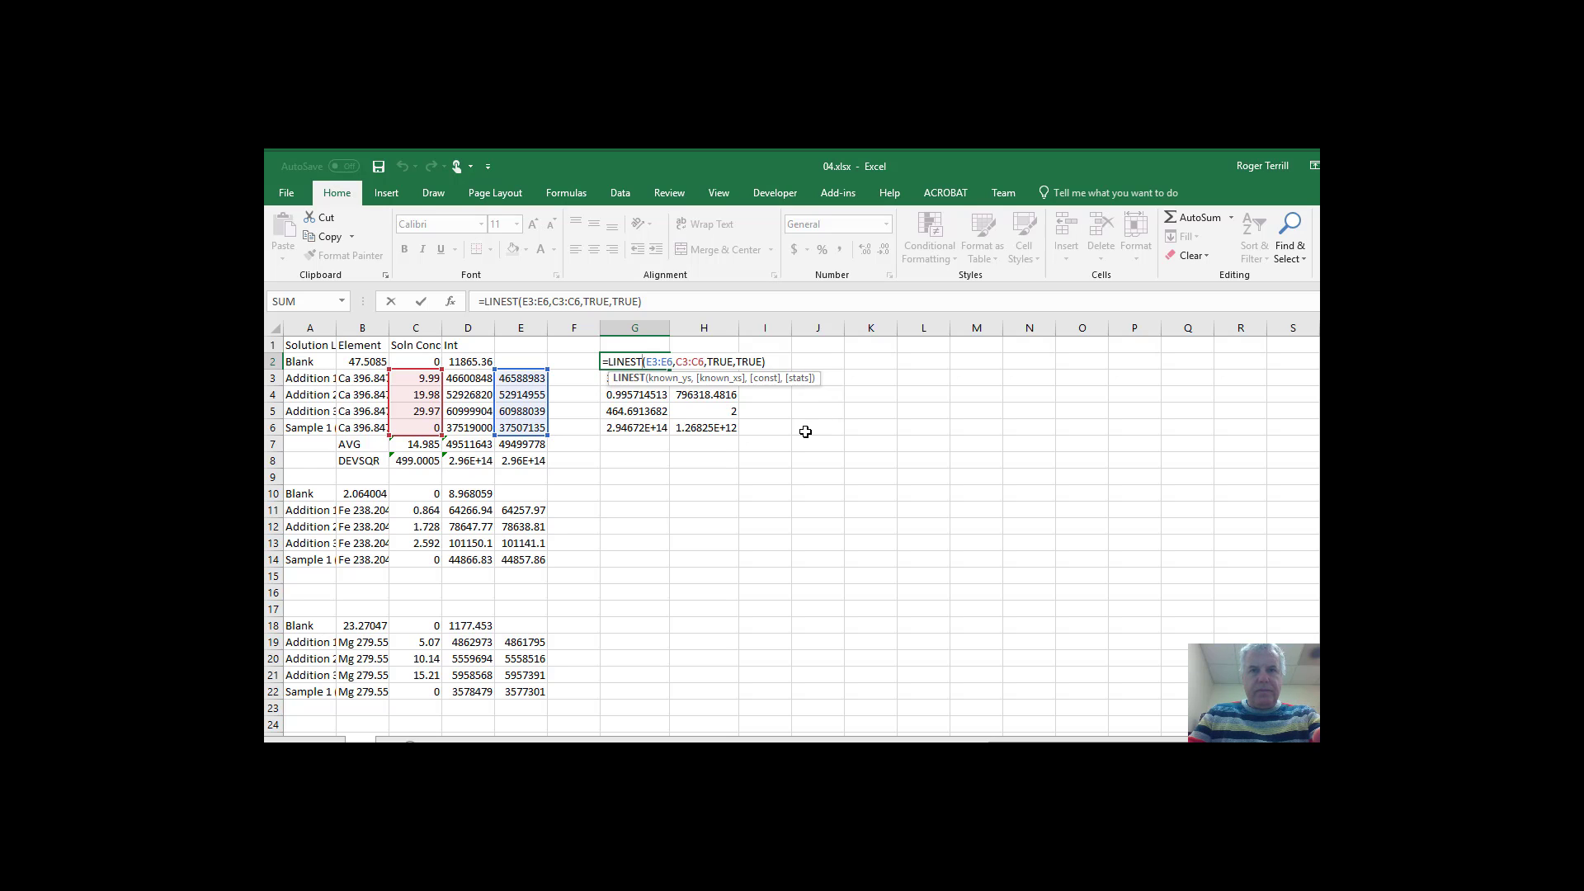
key(ctrl+shift+Return)
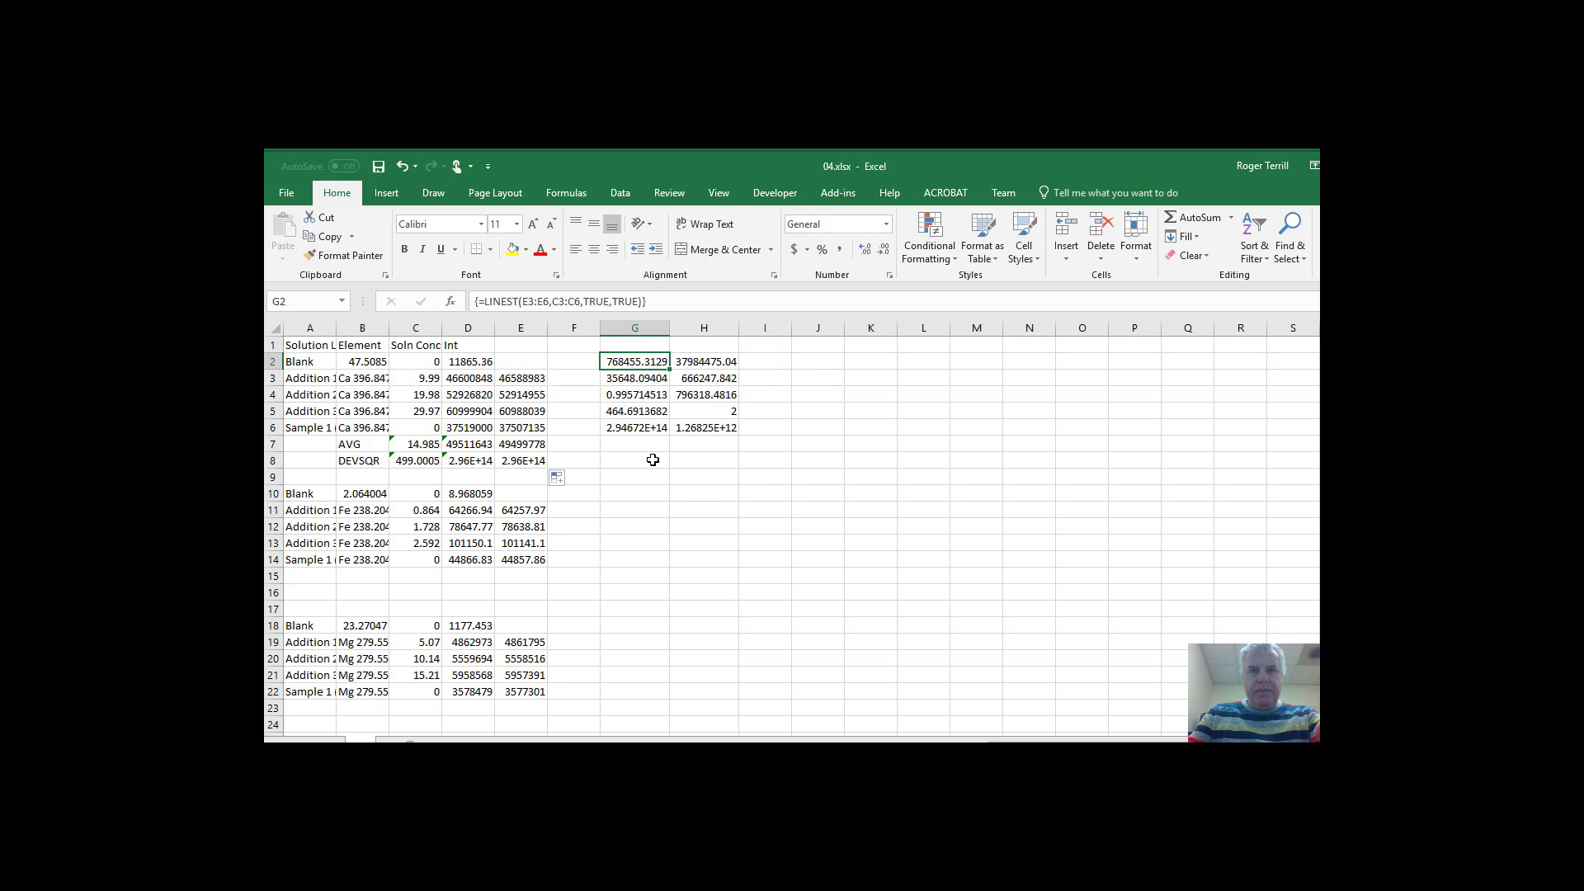
click(653, 459)
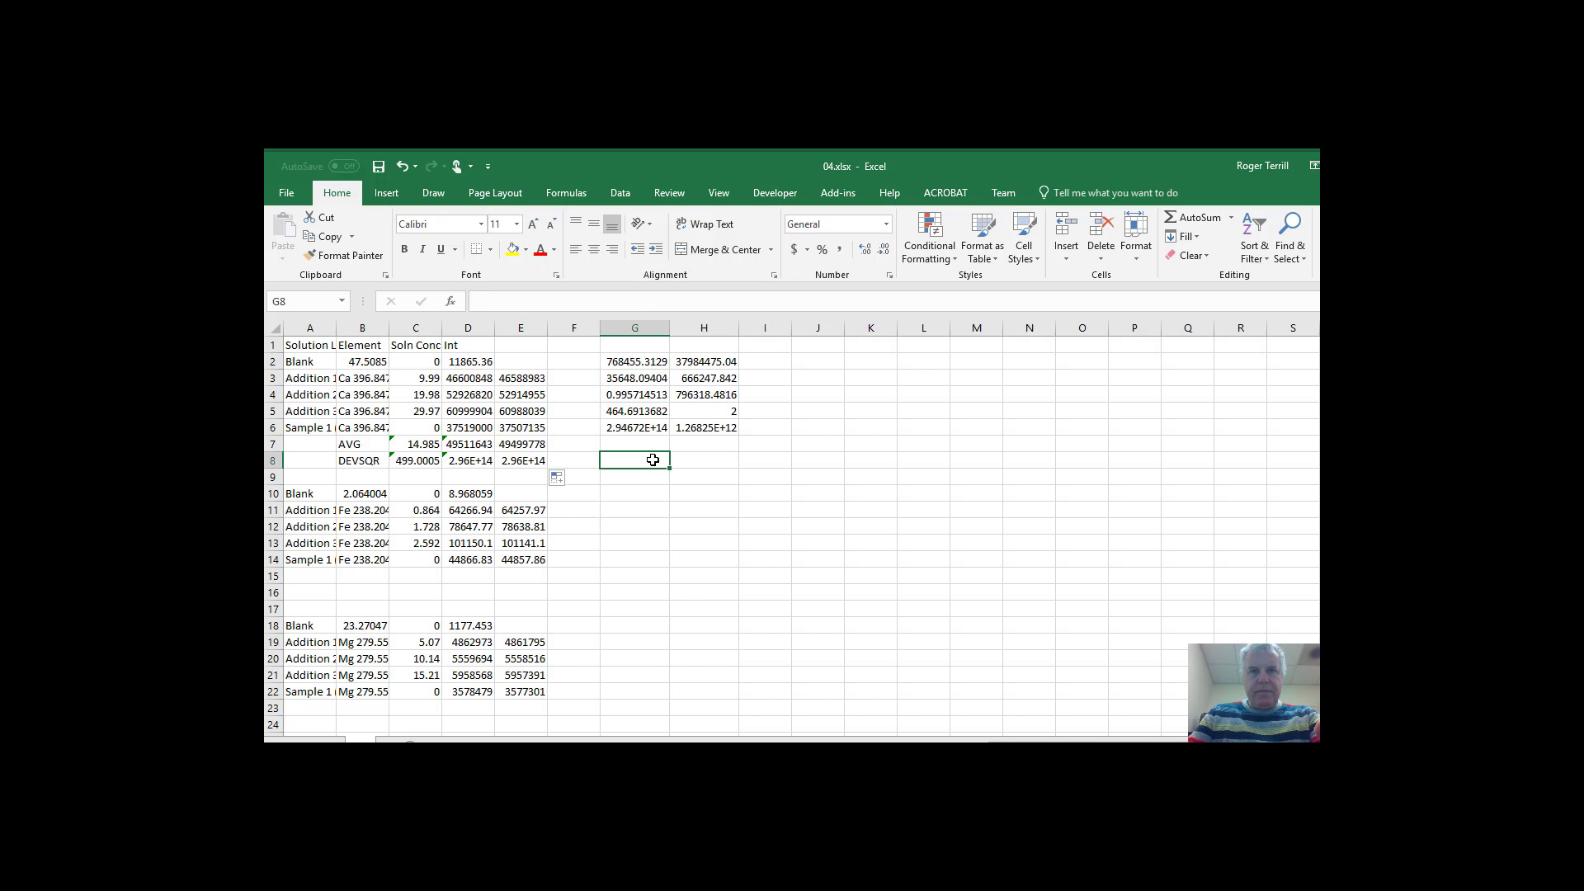
Step: Label G7 as C= and enter =H2/G2 in H7 to calculate the Ca concentration from intercept over slope
click(650, 443)
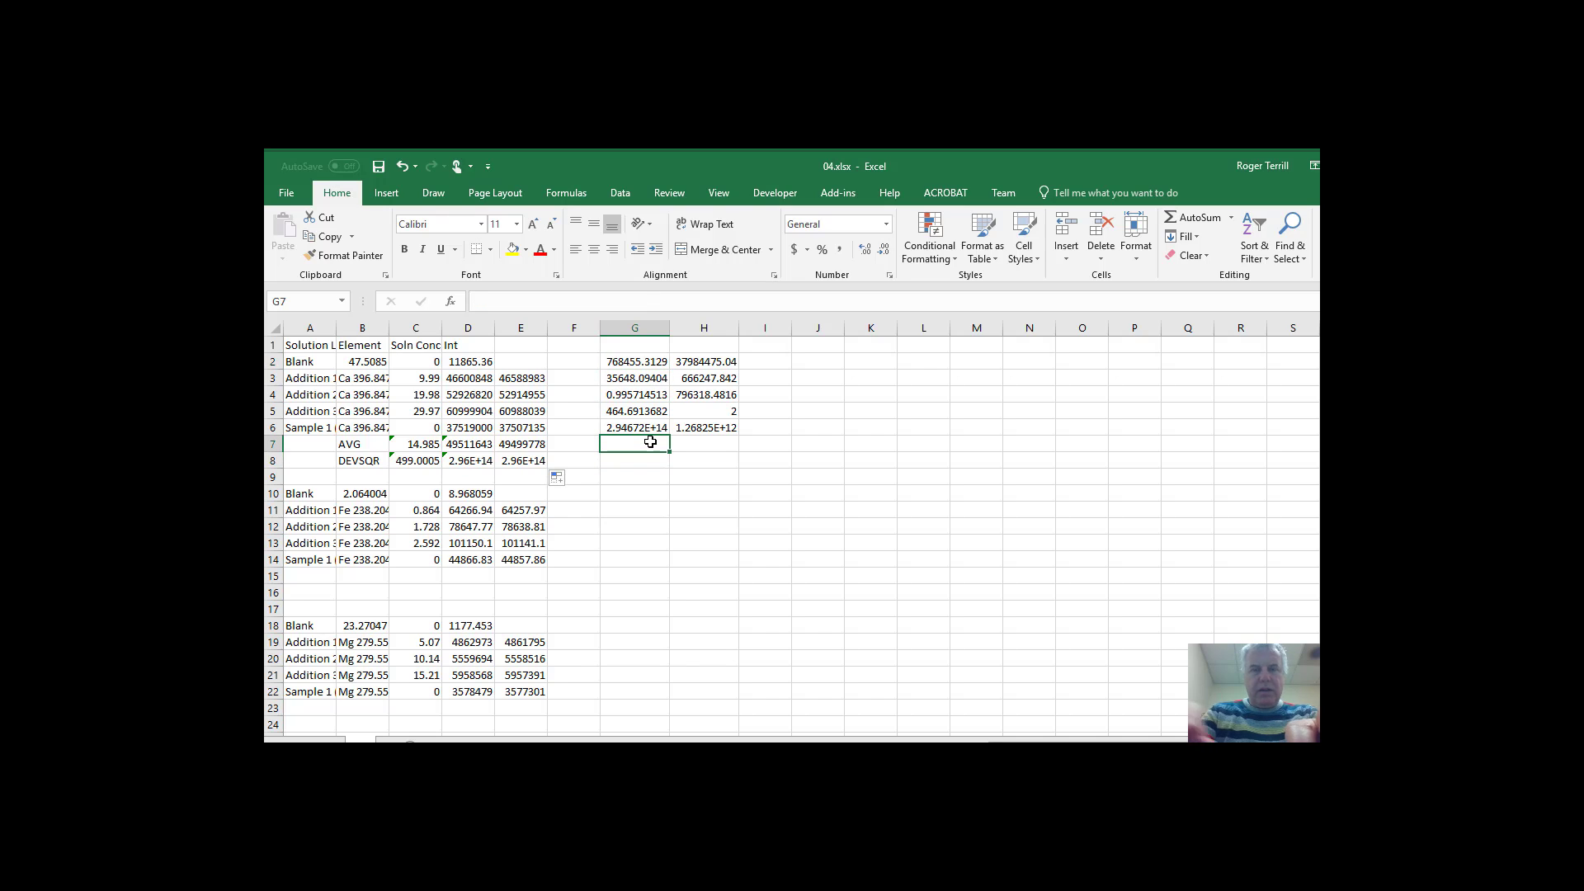
text(c)
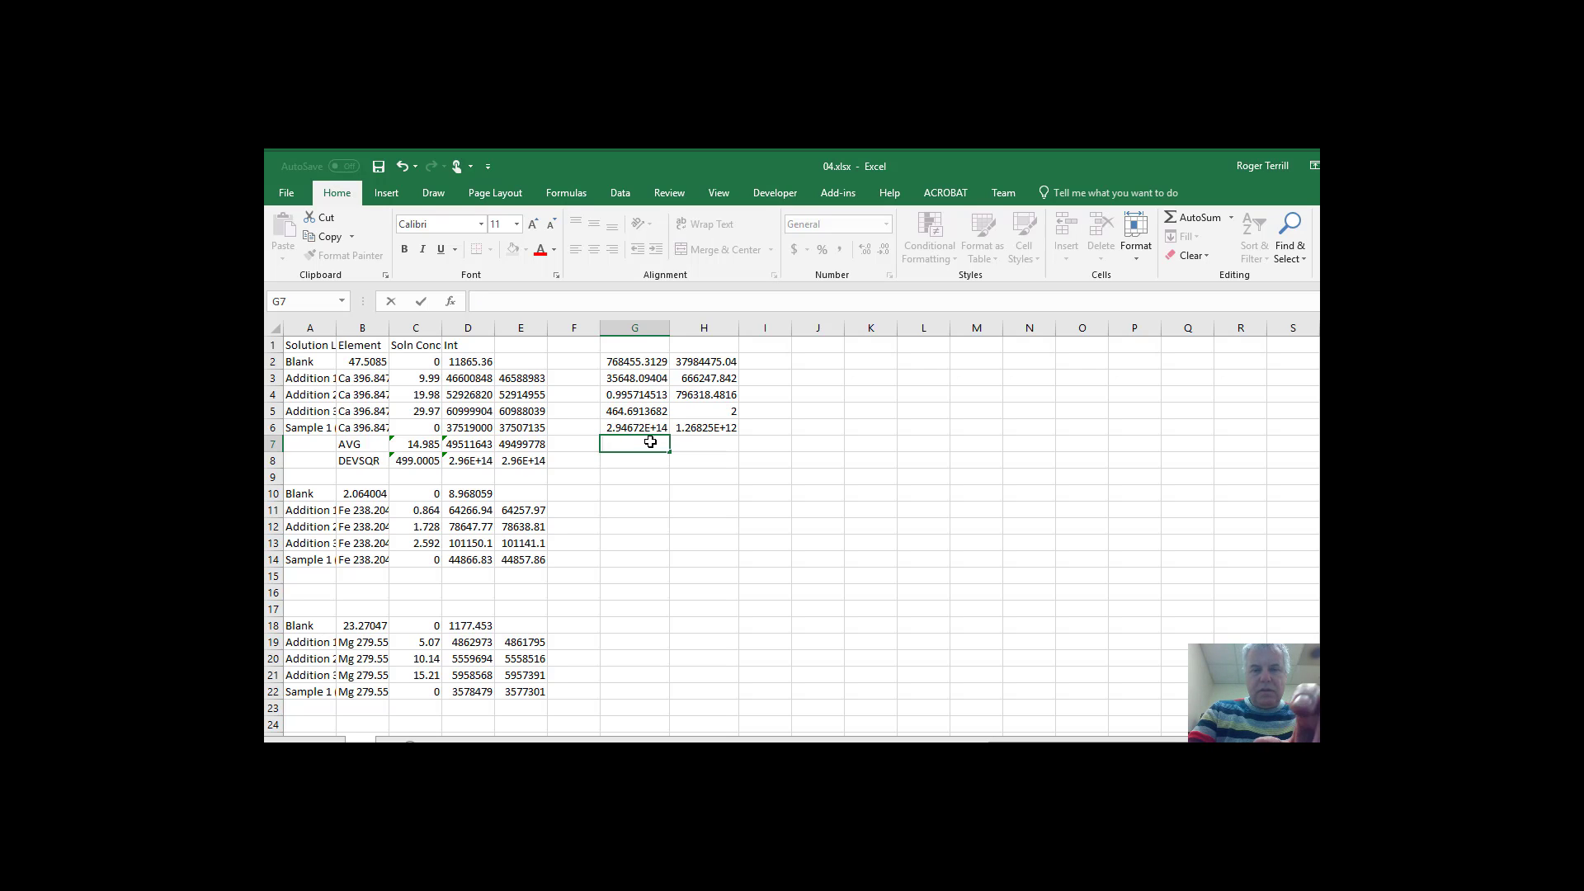
text(C=)
key(Tab)
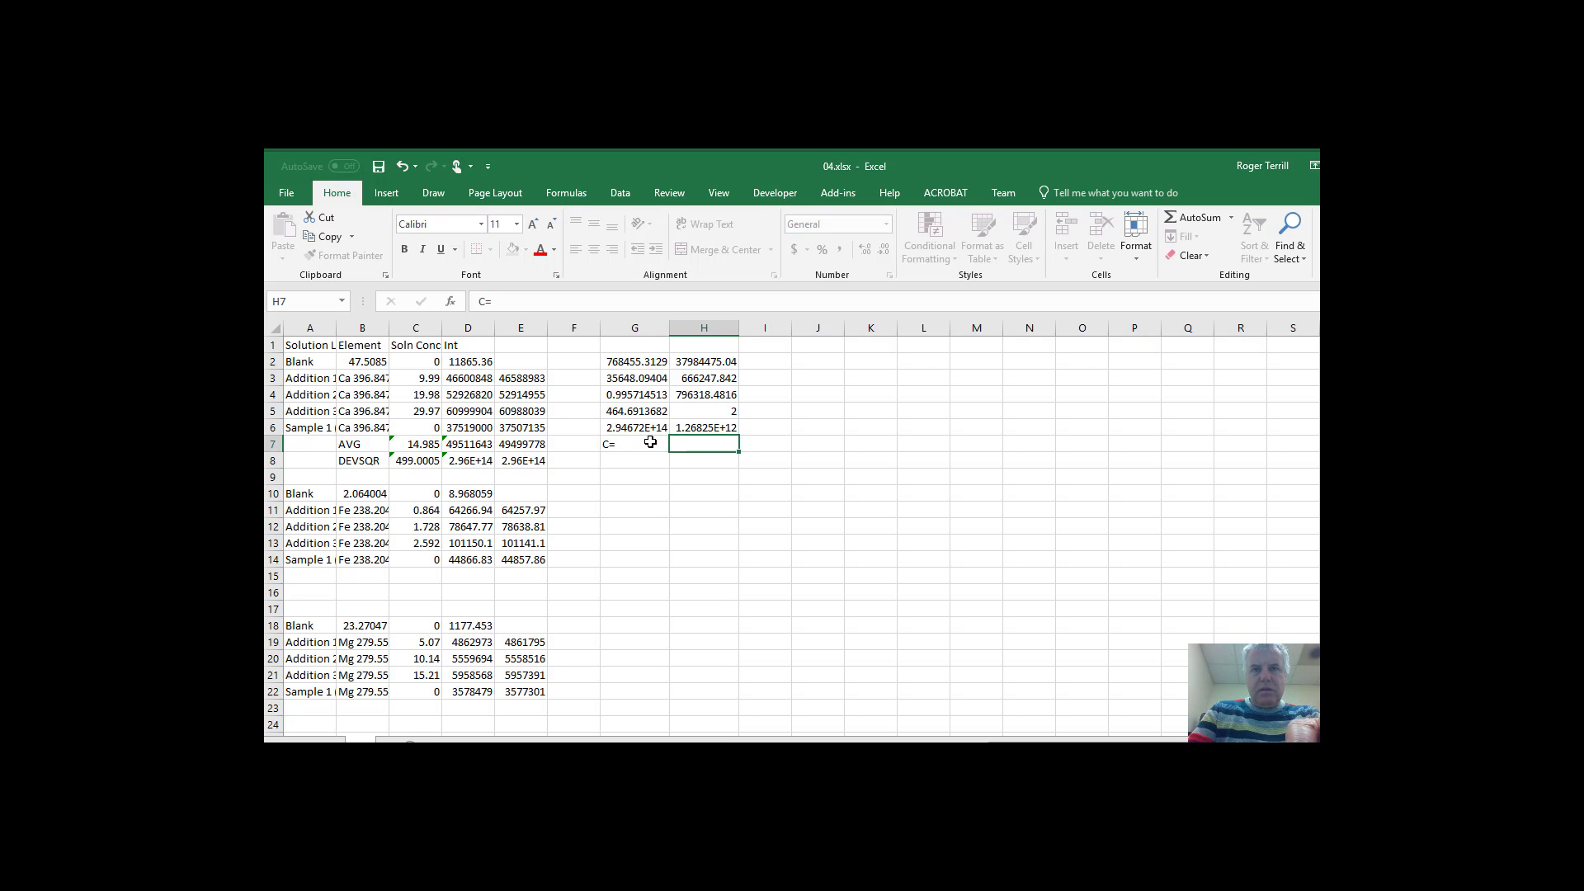
text(=)
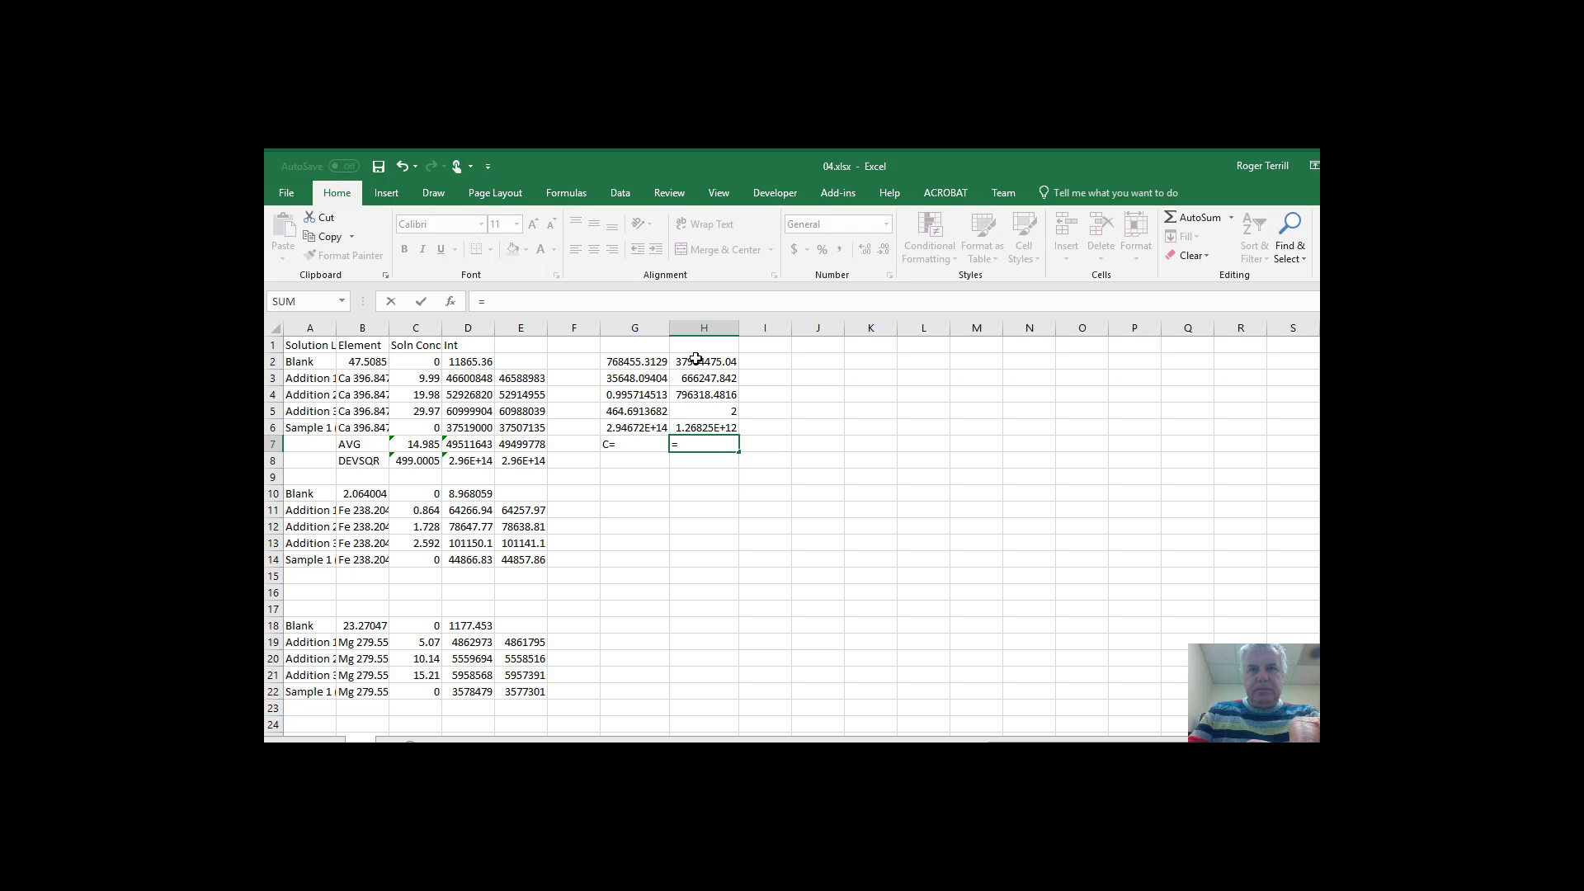
click(703, 359)
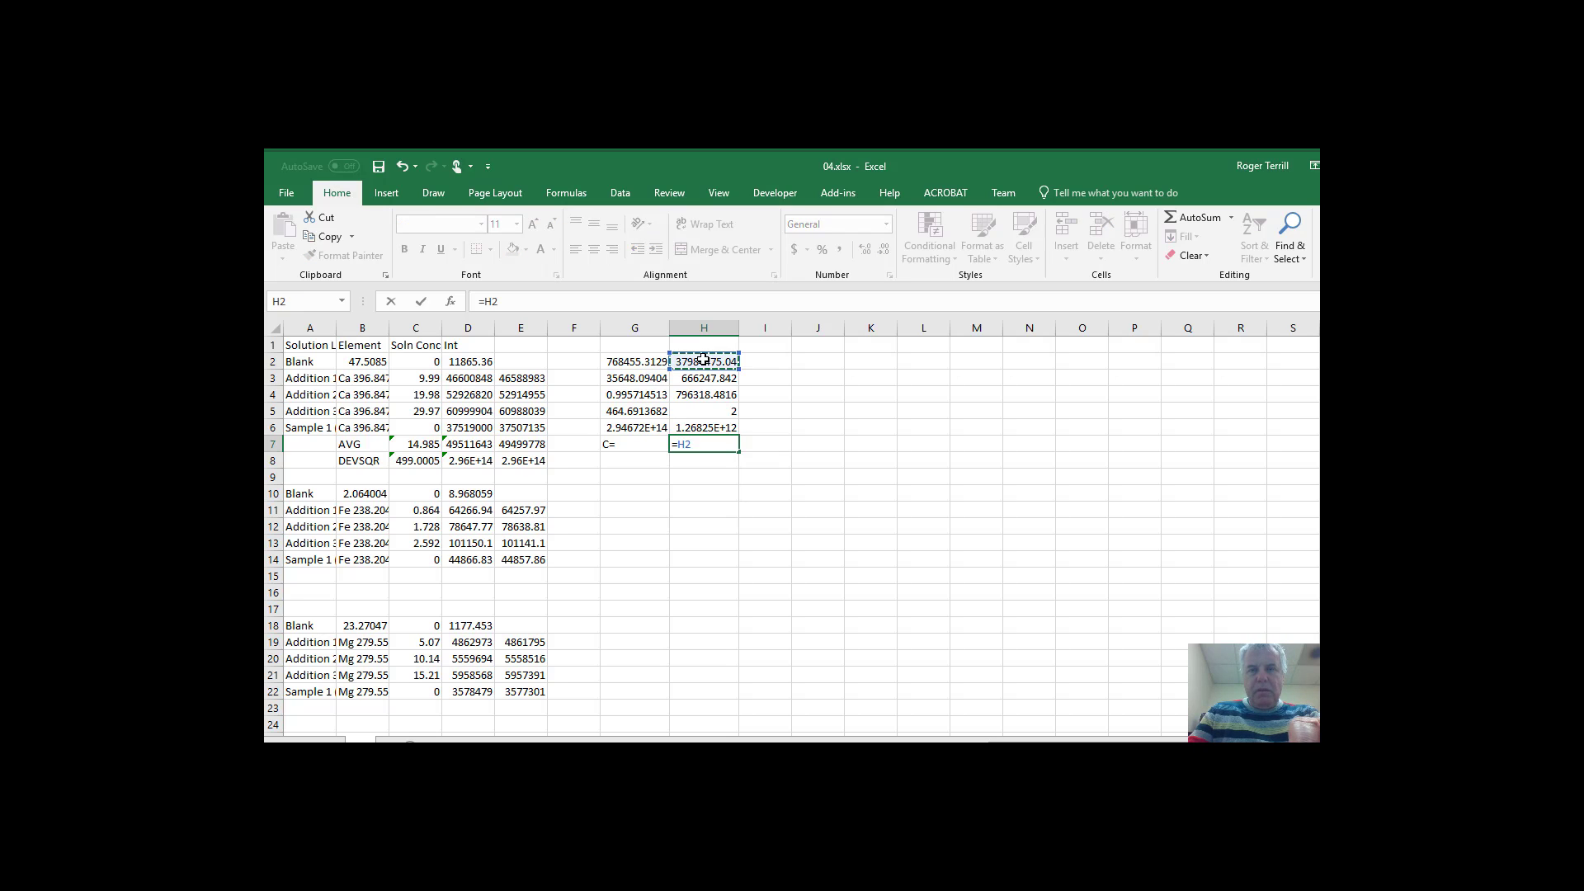
text(/)
click(647, 361)
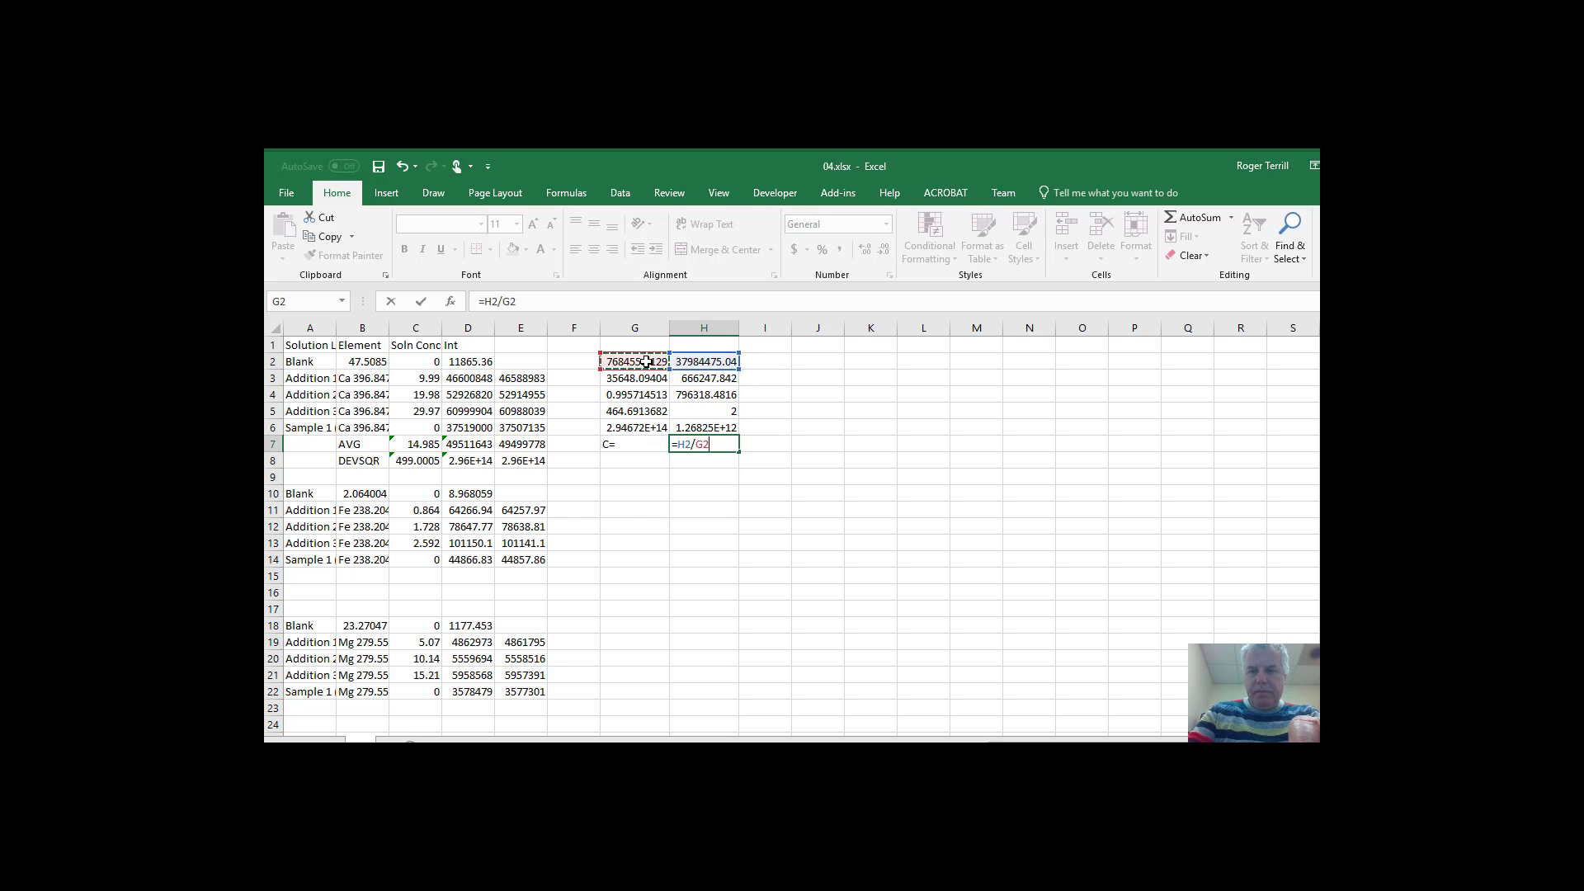
key(Return)
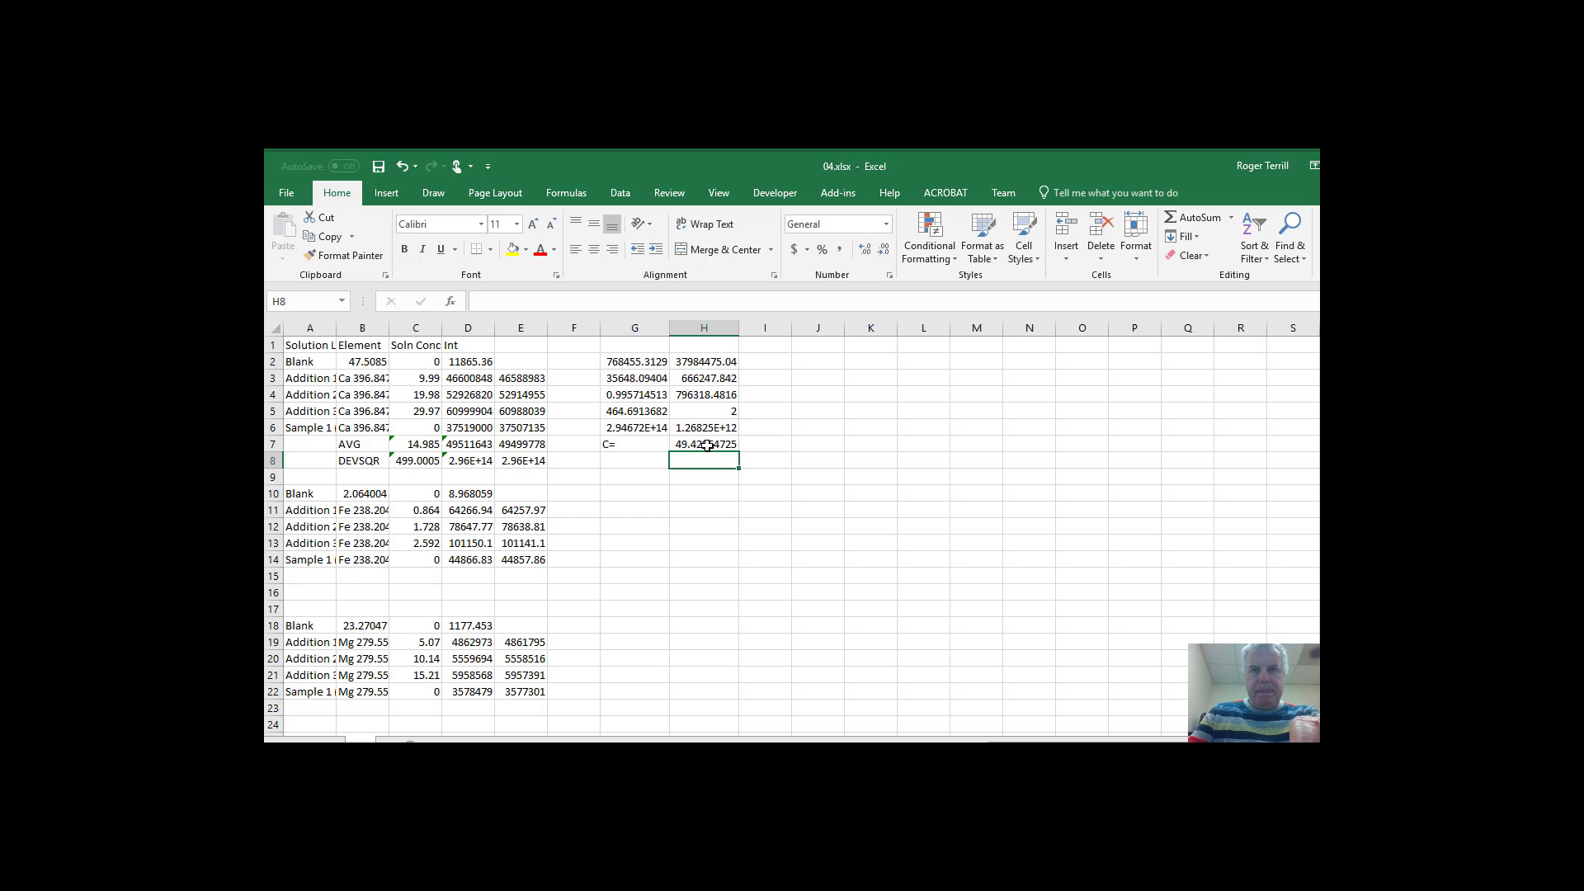
Step: Format the Ca concentration in H7 to show two decimal places
click(708, 444)
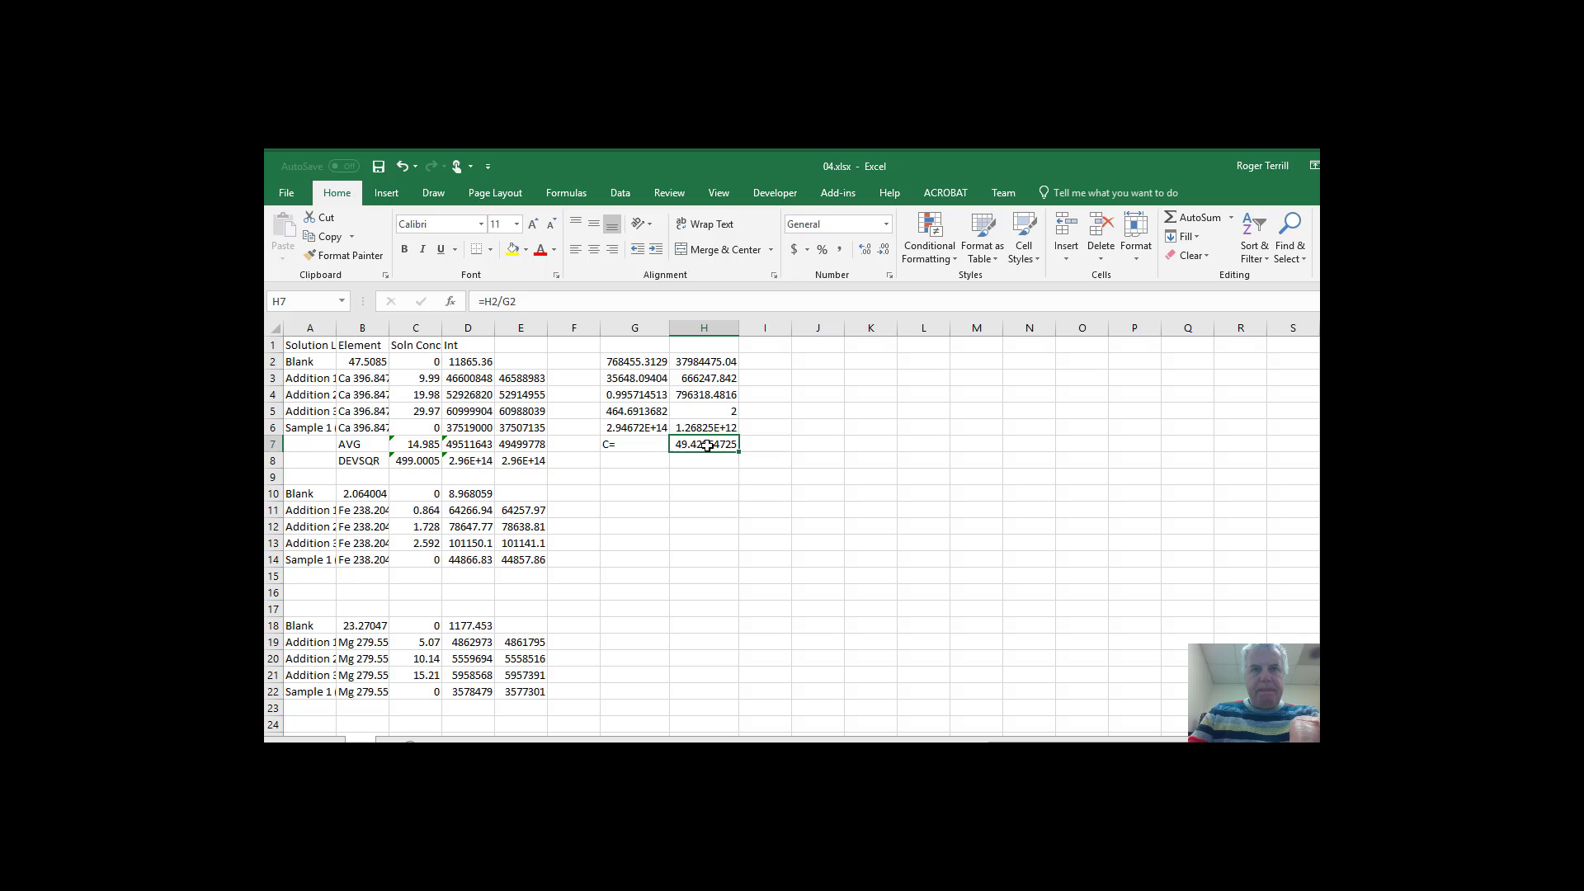
click(881, 250)
click(882, 250)
click(881, 250)
click(881, 250)
click(881, 250)
click(877, 255)
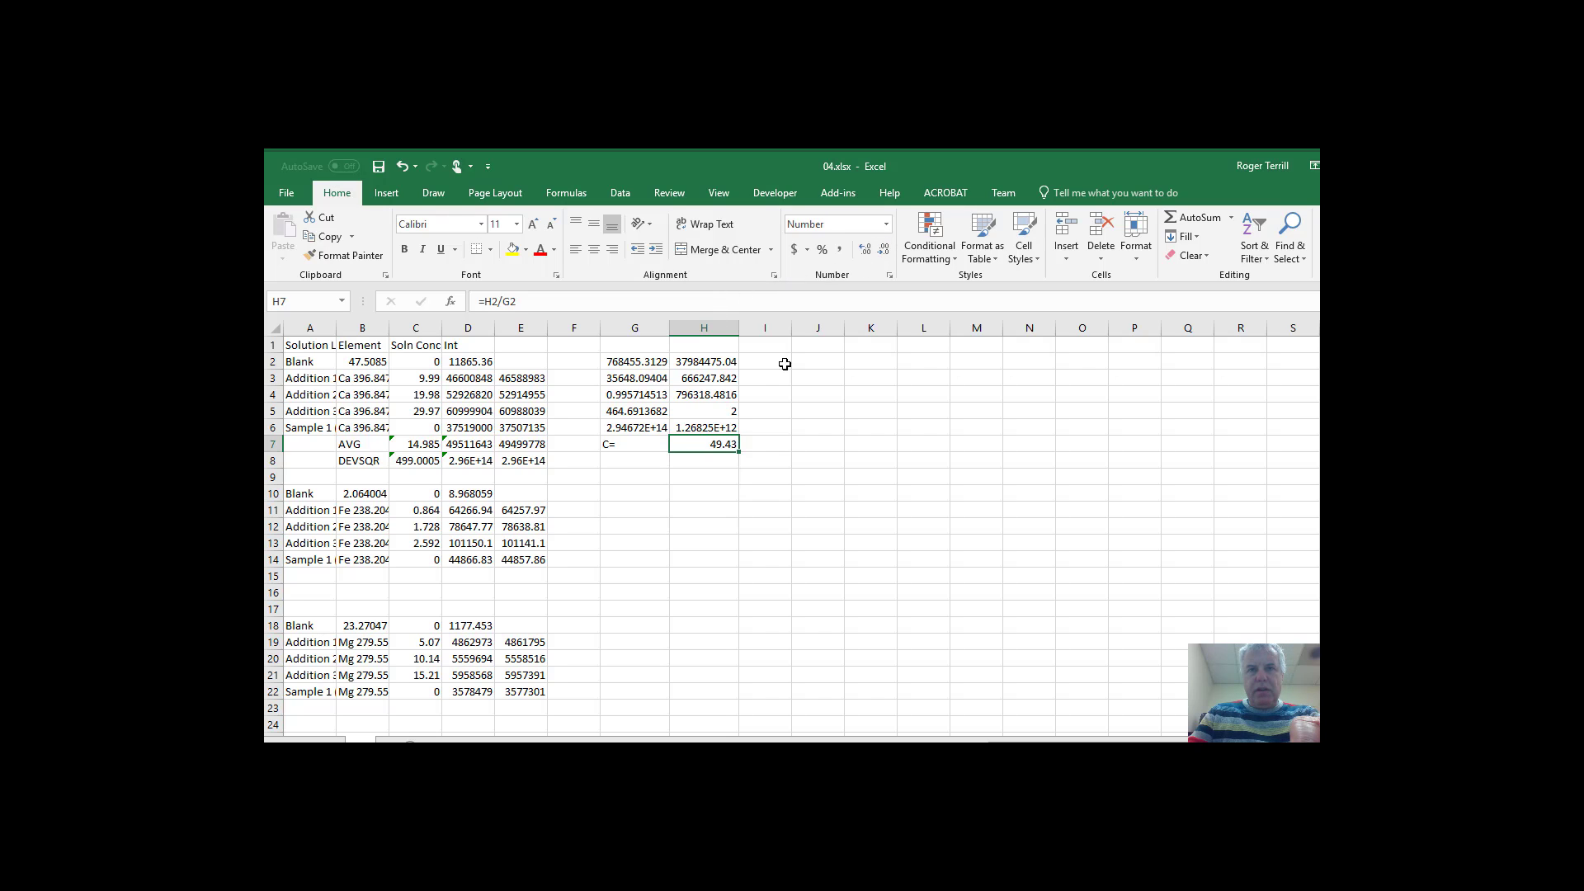
Step: Label G8 as sC= for the standard deviation of the Ca concentration
click(639, 465)
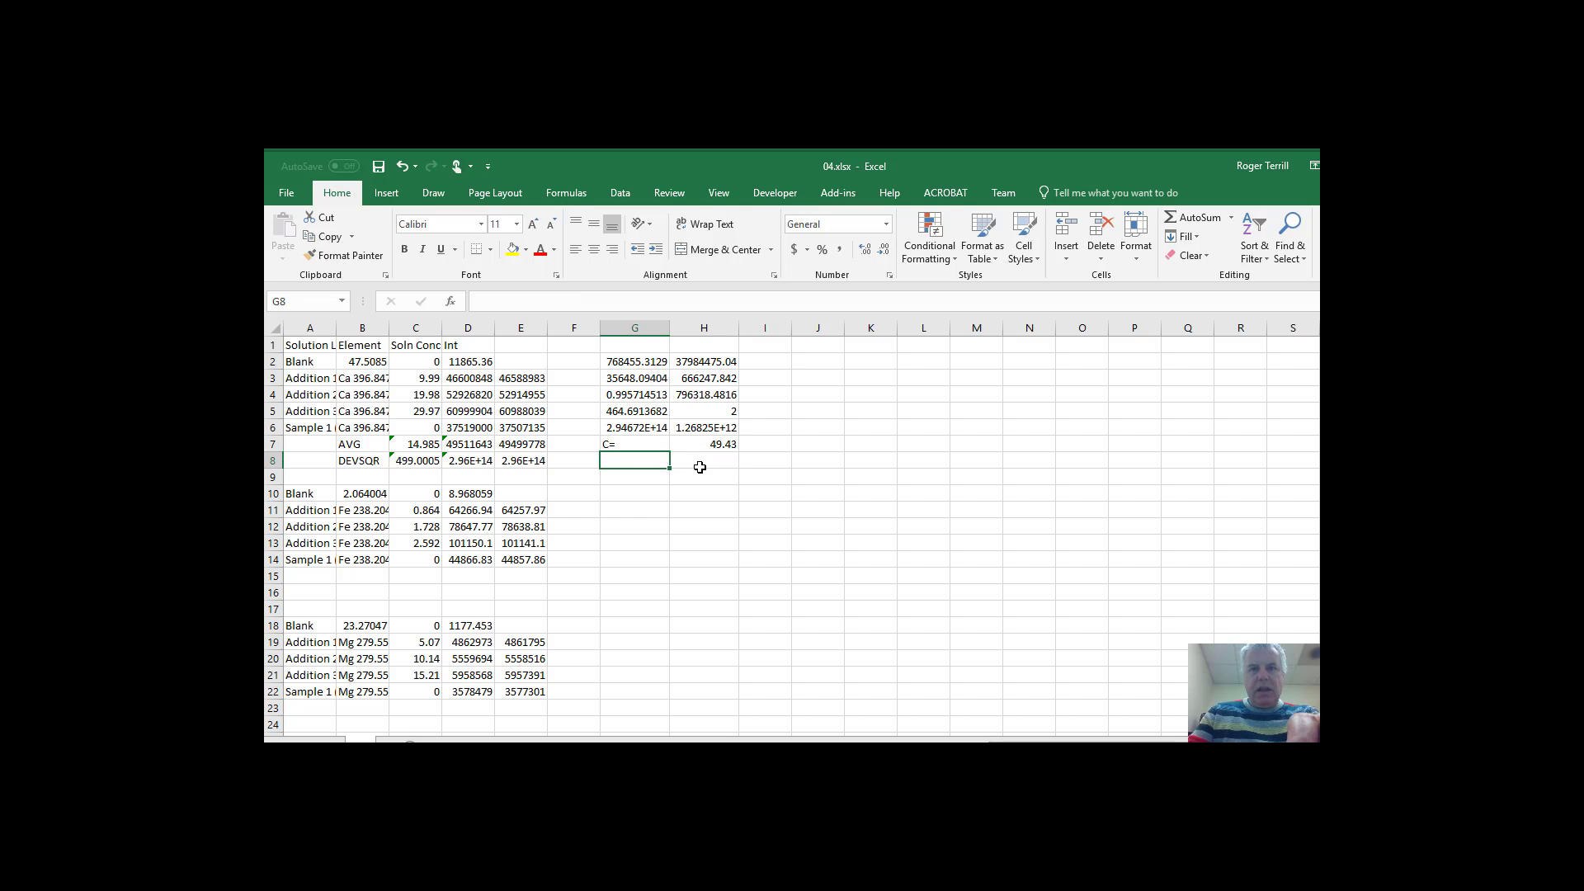
text(sC=)
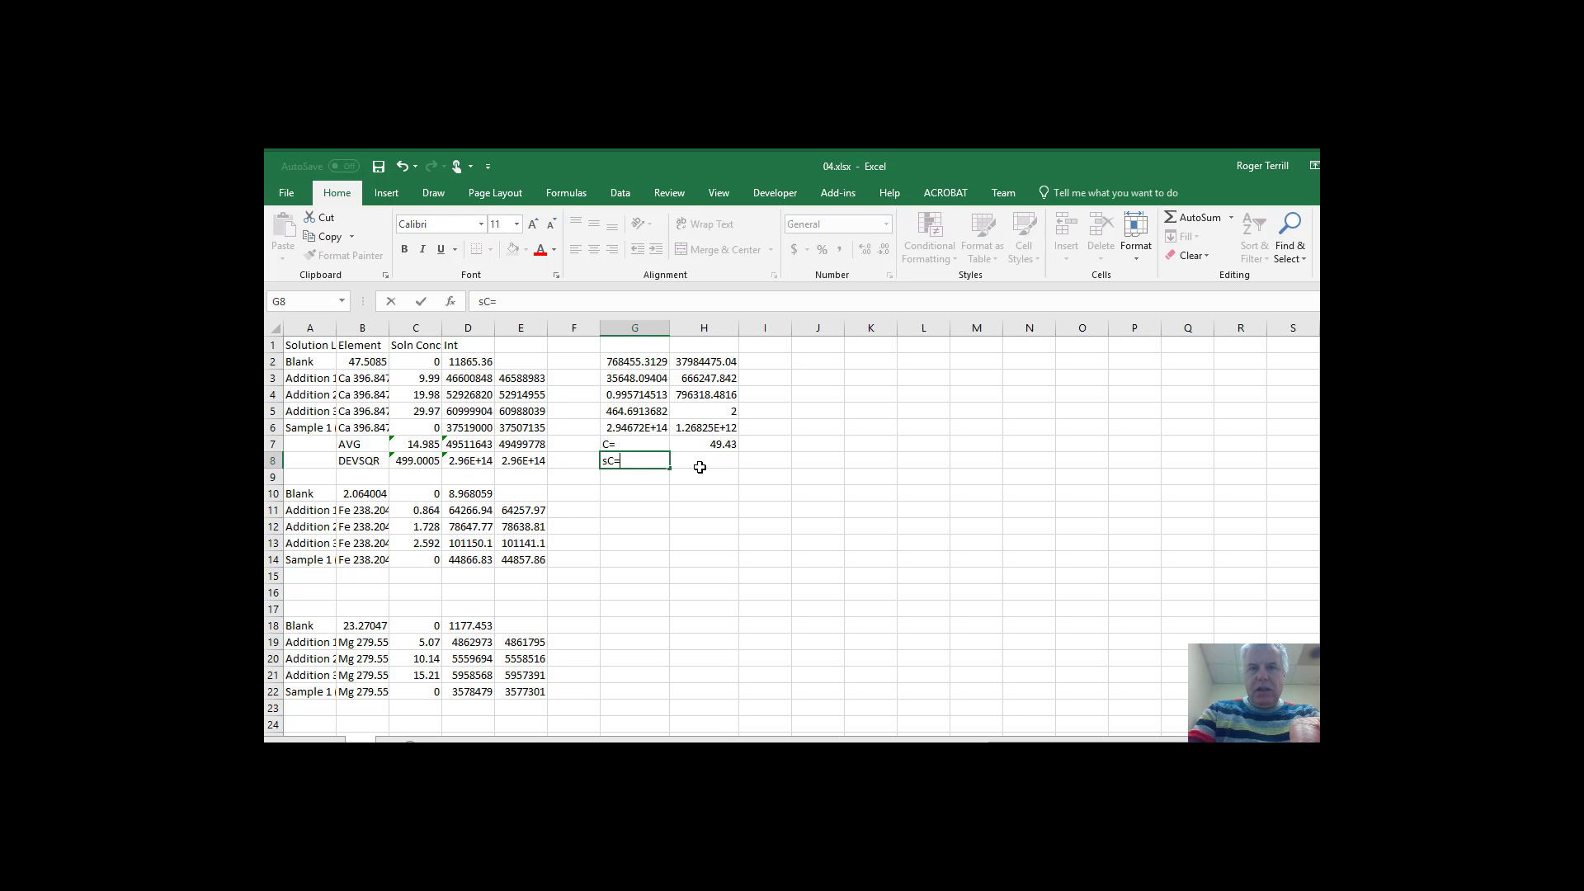
key(Return)
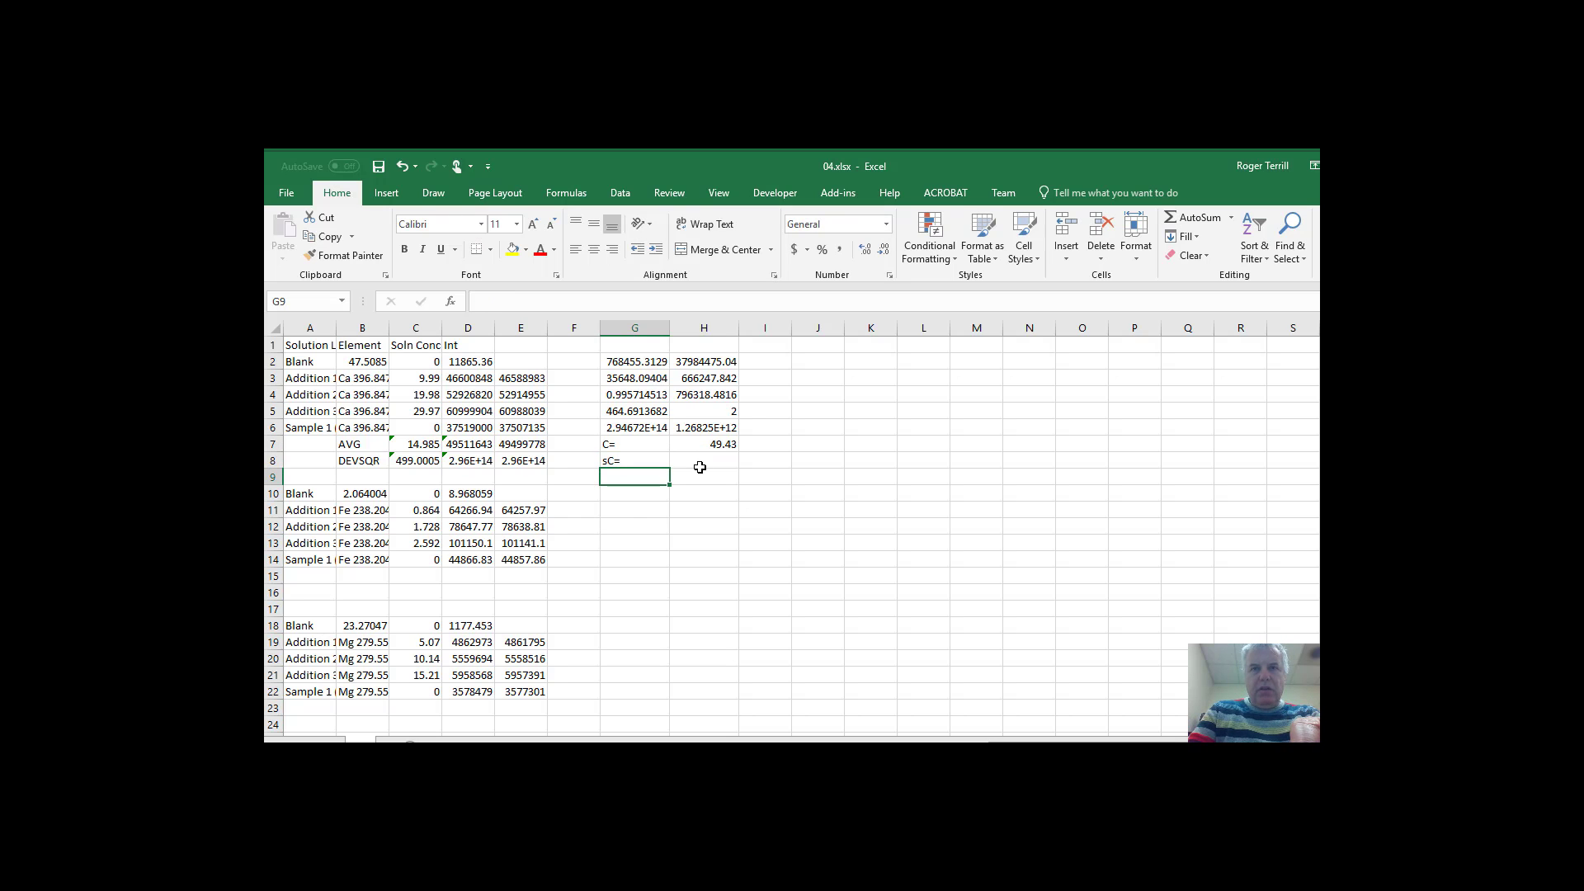
Step: Copy the sC² equation text box from 02-all.xlsx and paste it into 04.xlsx beside the Ca results, around K8:M9
click(699, 464)
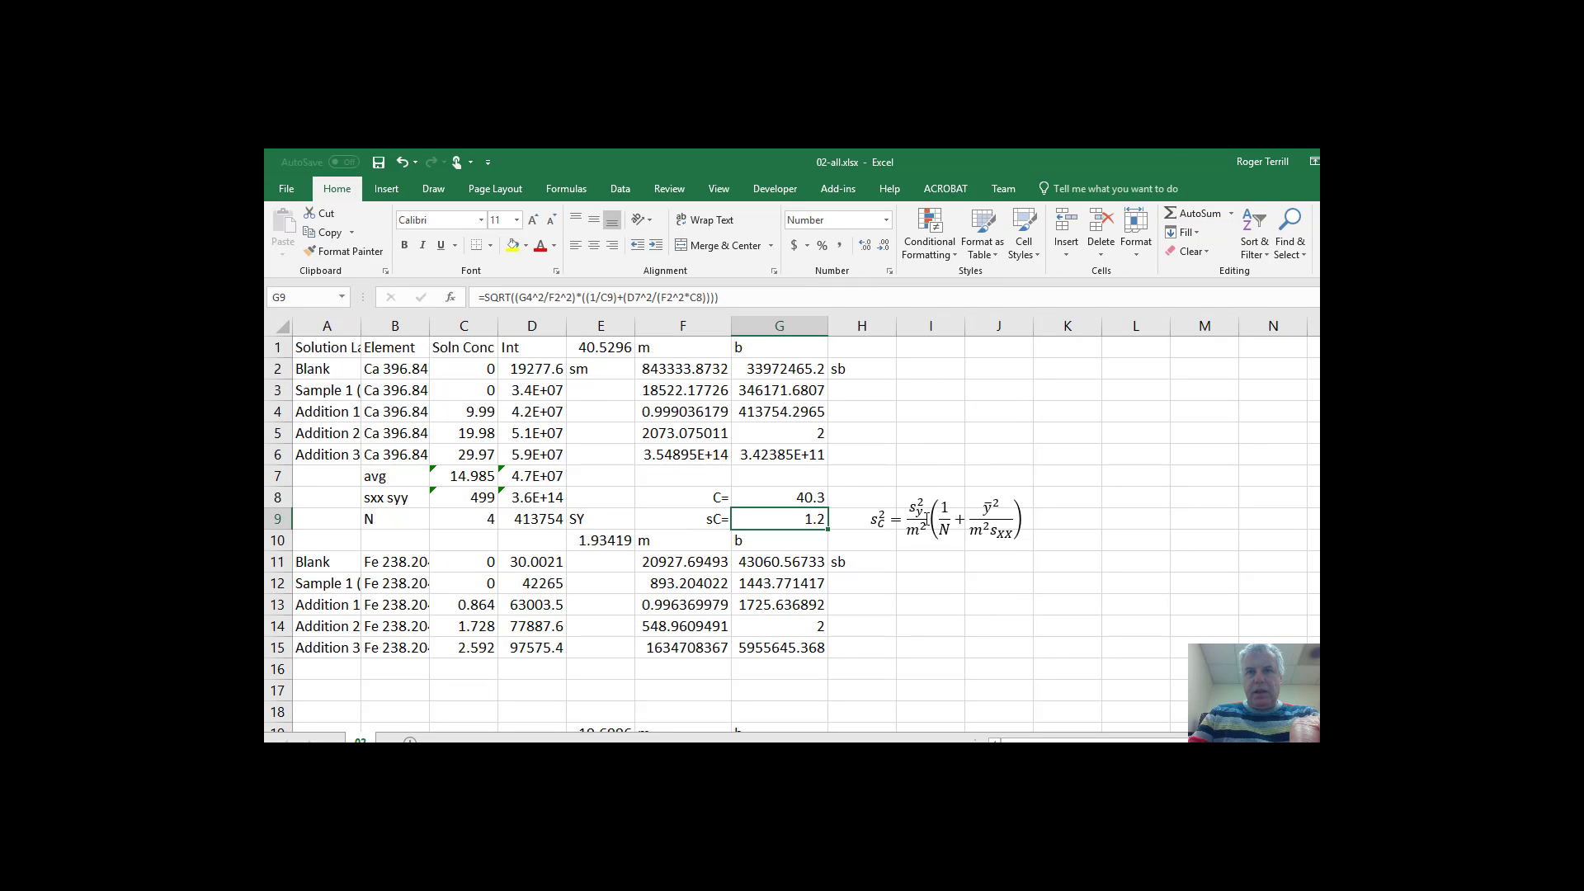
click(926, 518)
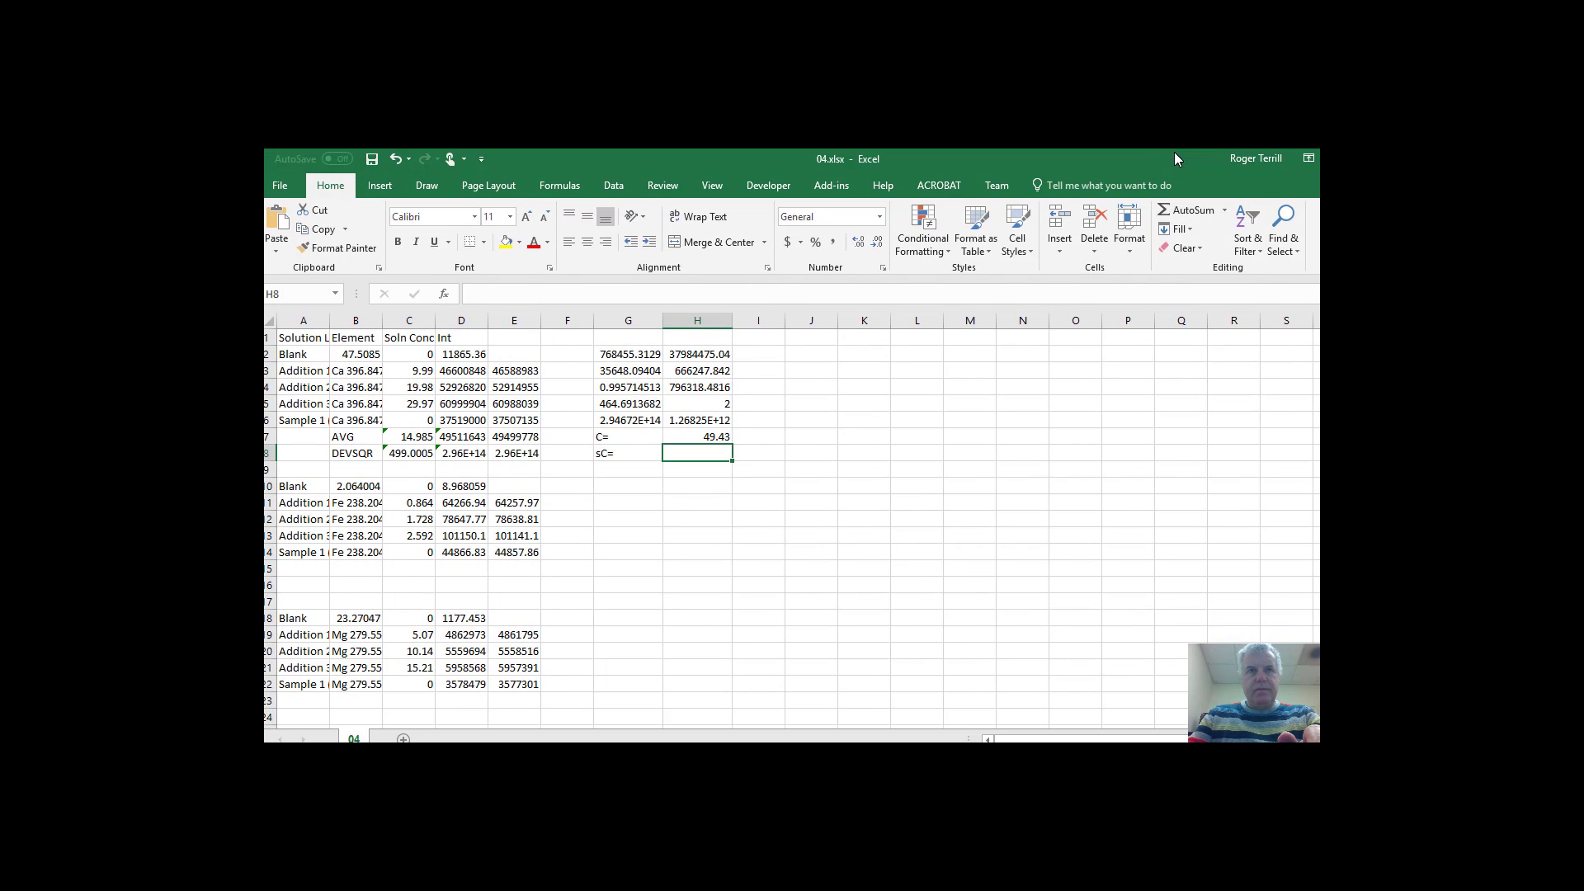
click(868, 460)
key(ctrl+v)
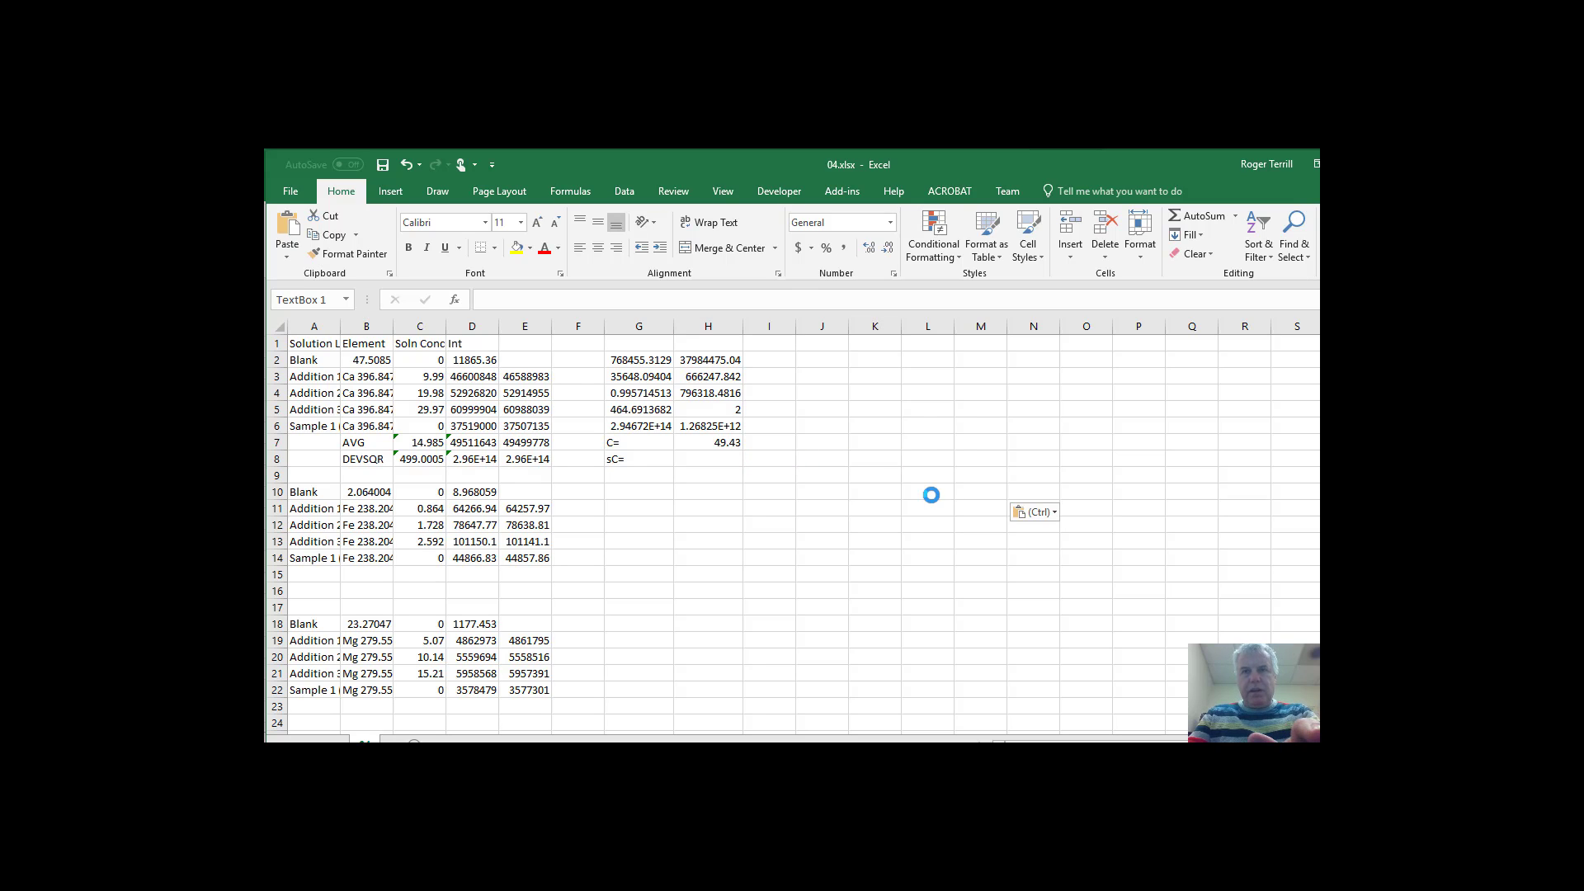
click(886, 542)
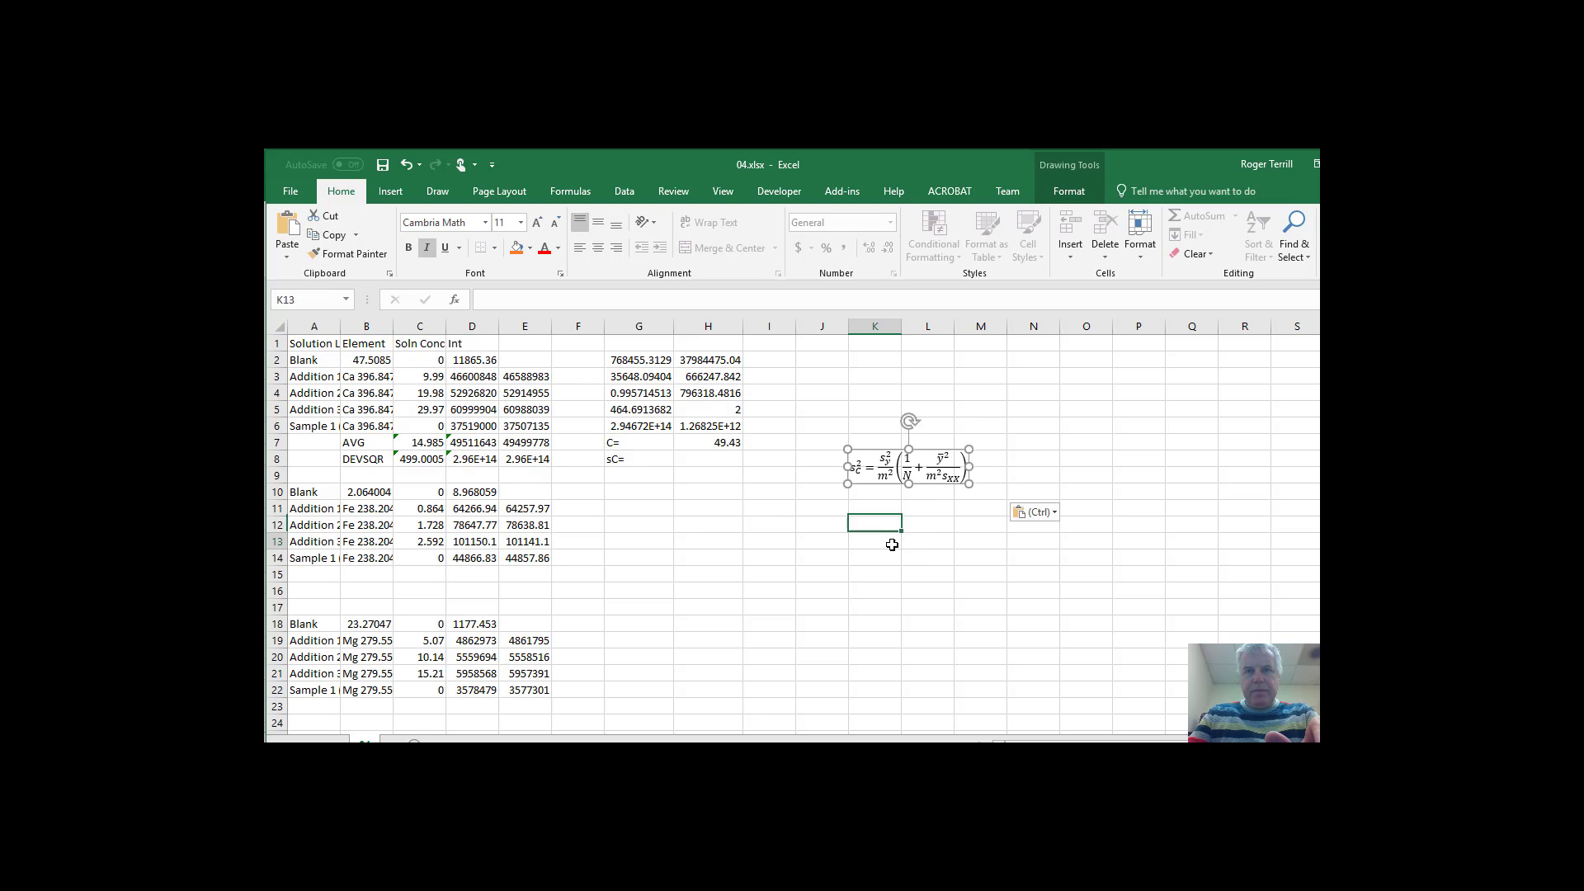
Step: Begin the sC formula in H8 with the nested square-root skeleton =sqrt(()*(()+())) following the sC² equation
click(698, 464)
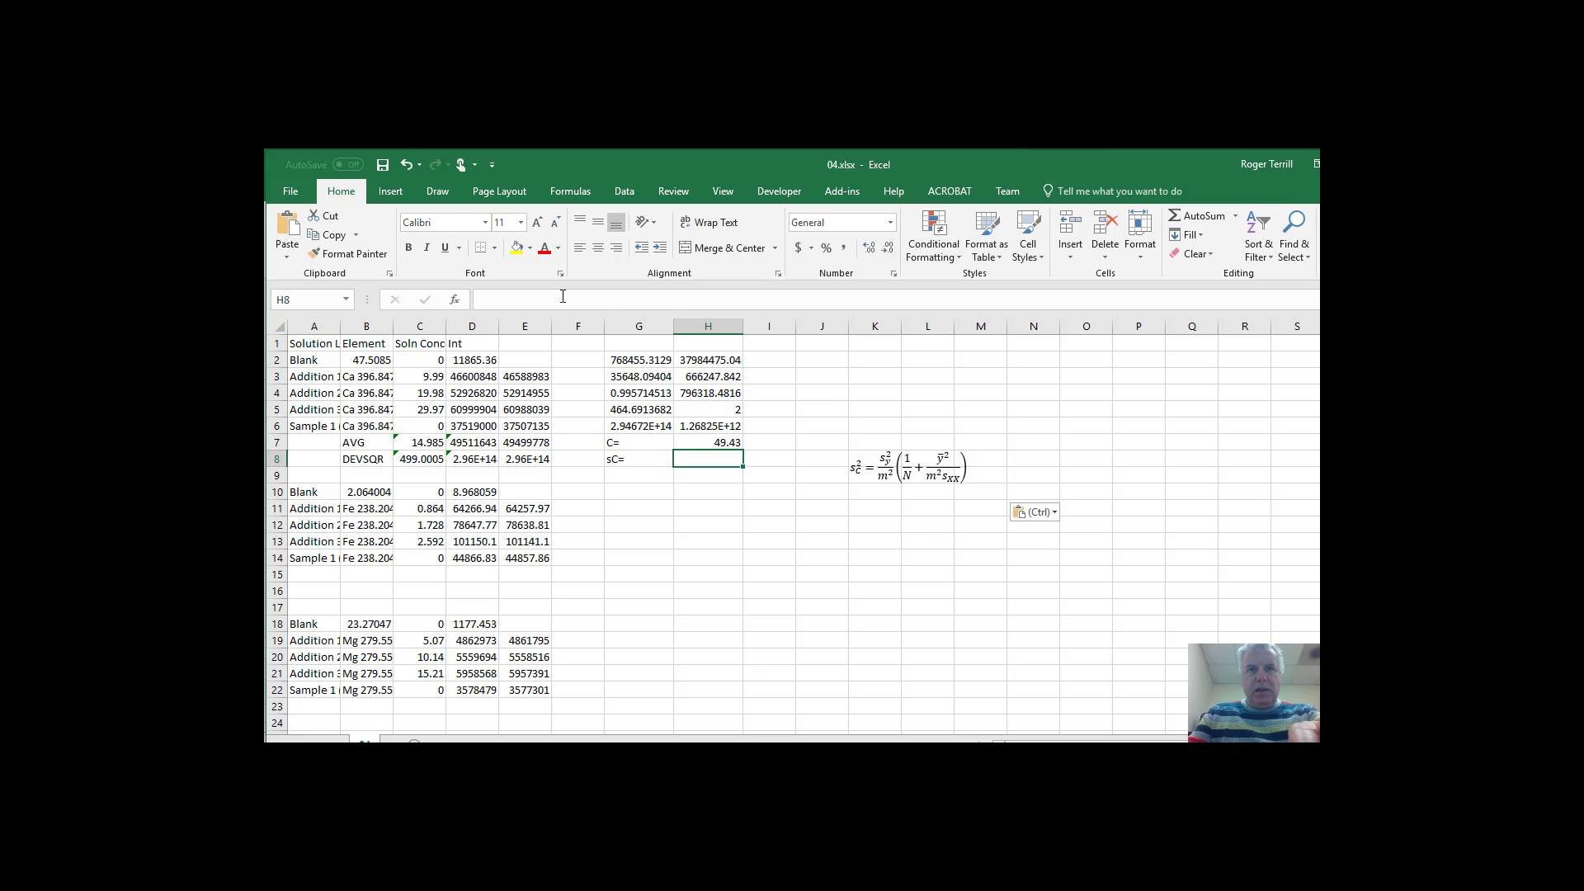
text(=s)
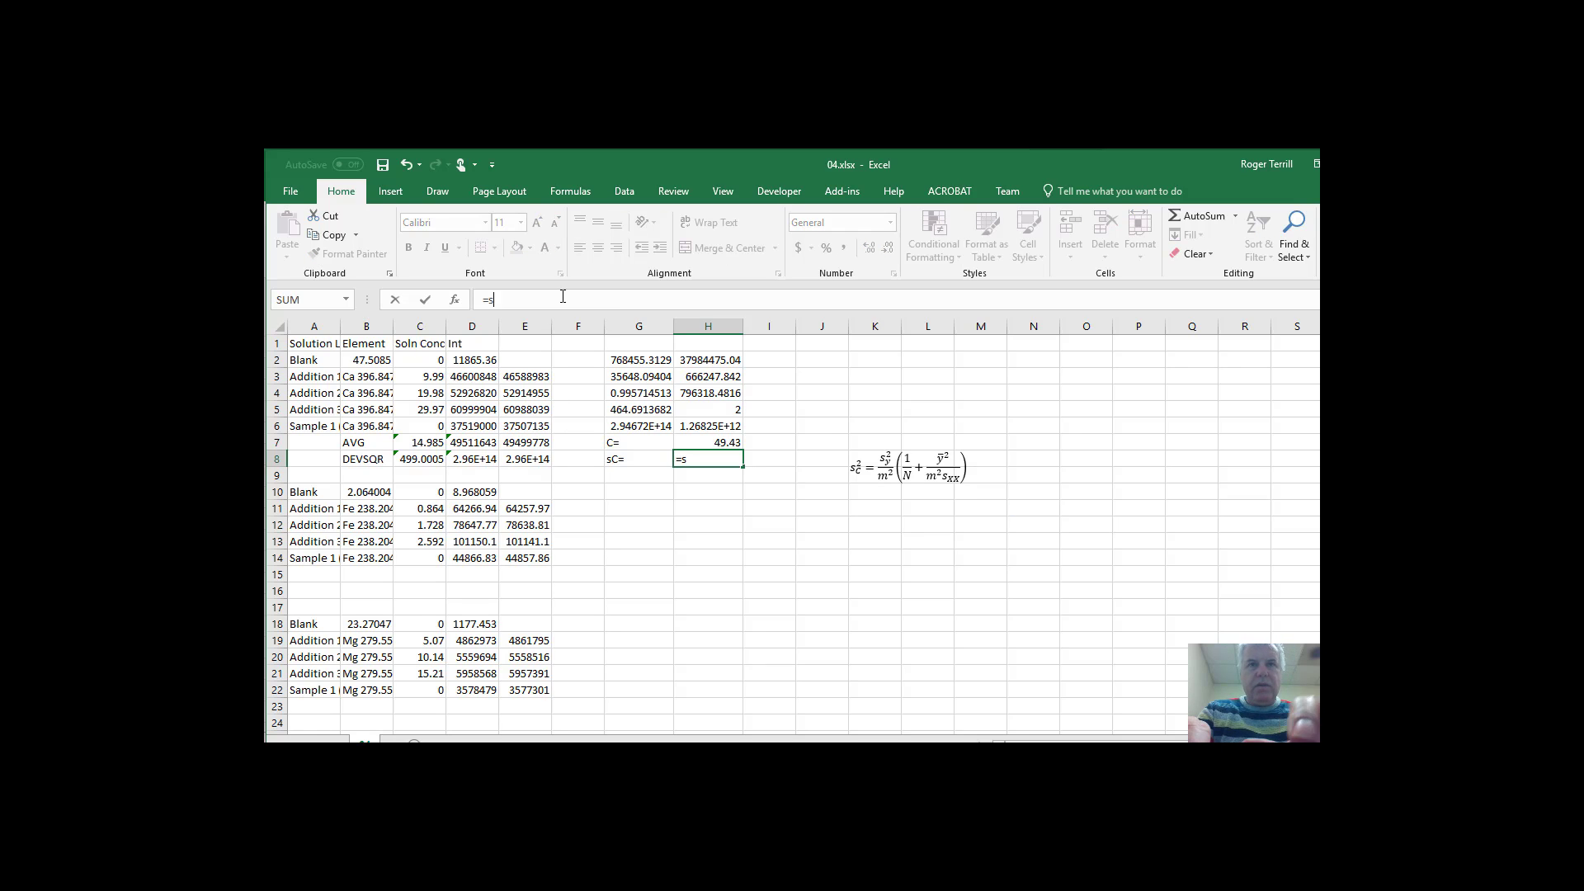
text(qrt)
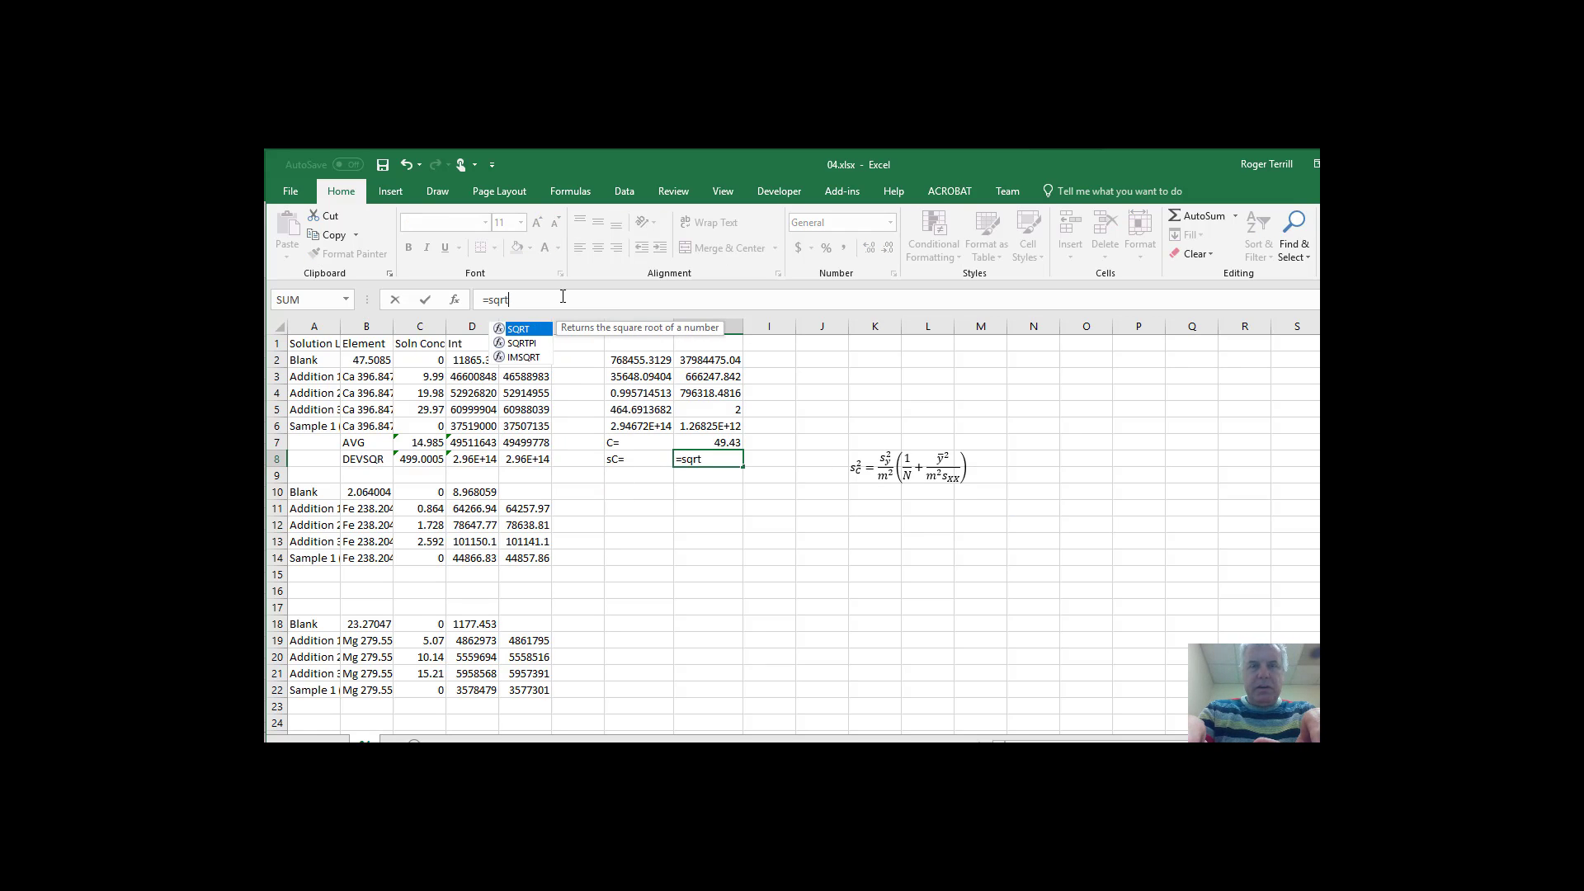
text(())
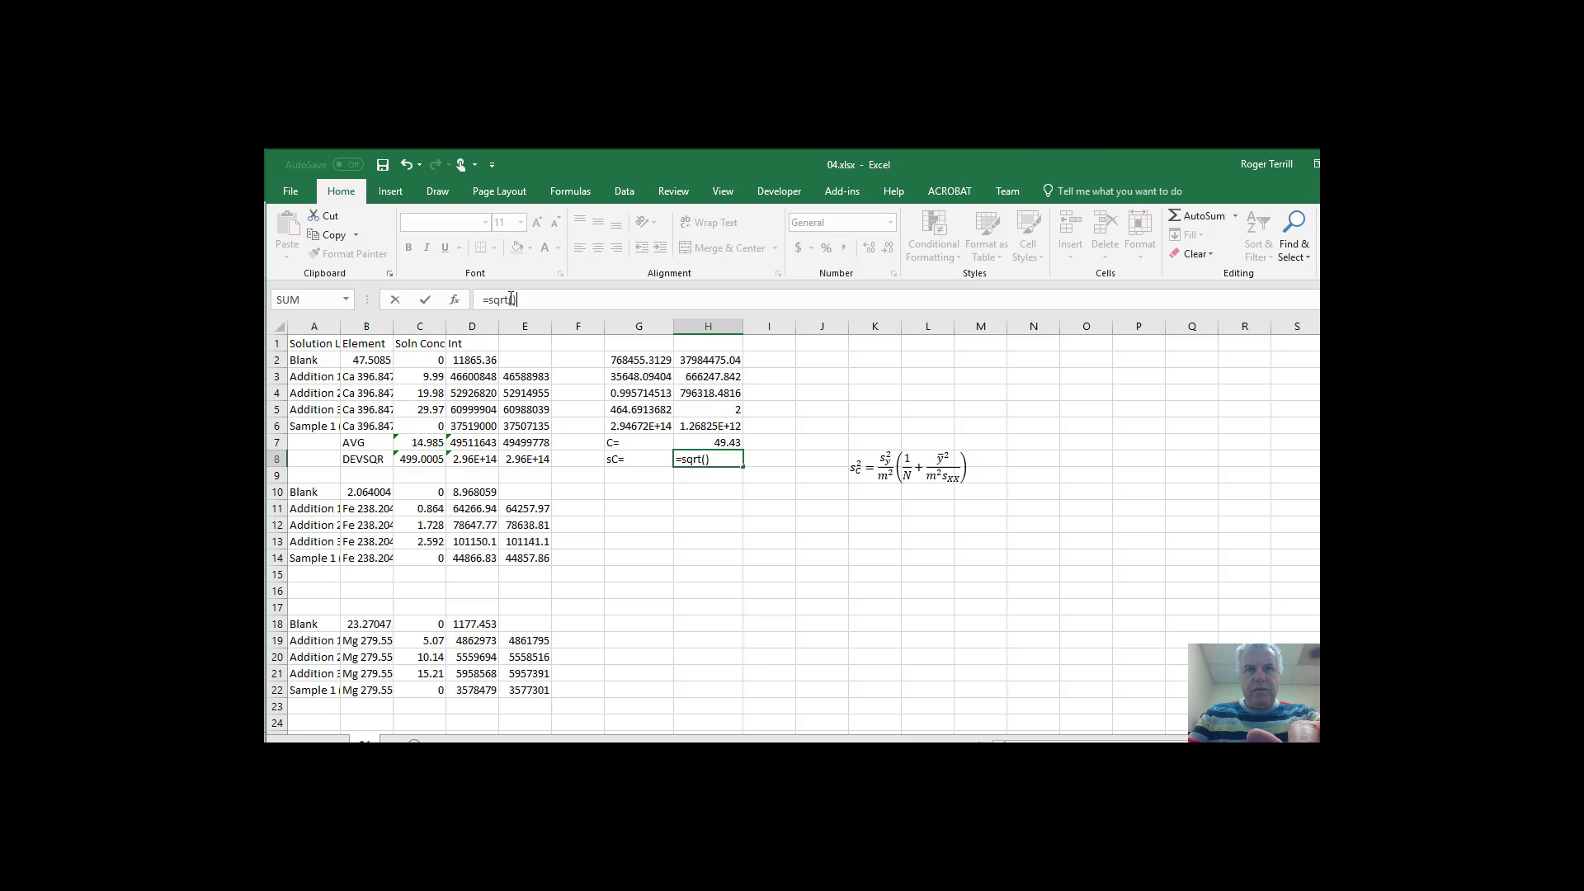
click(516, 299)
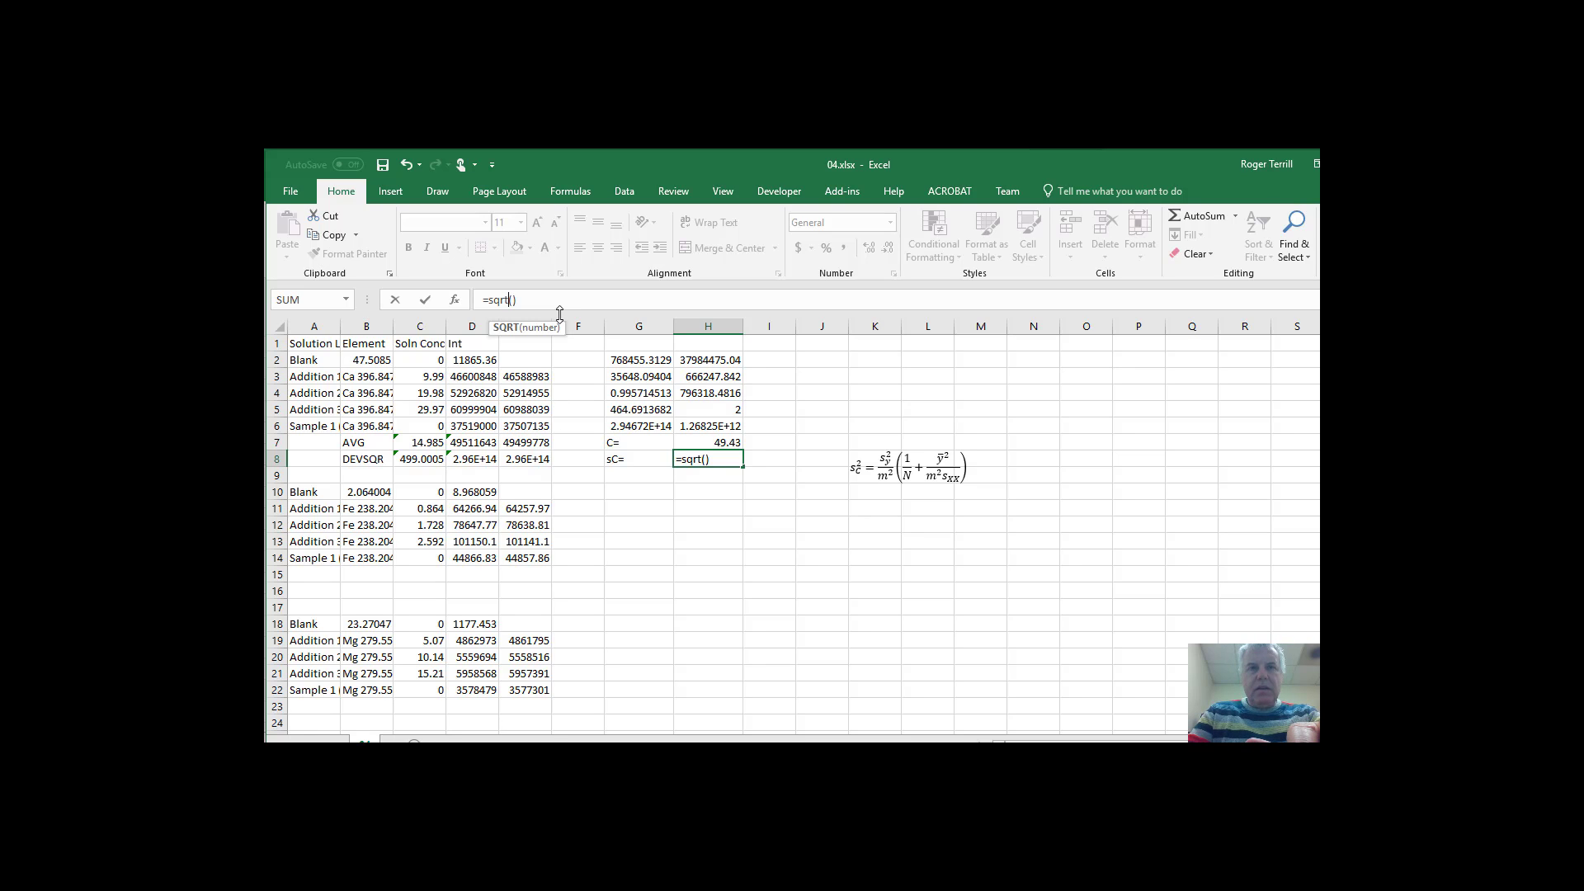
key(Left)
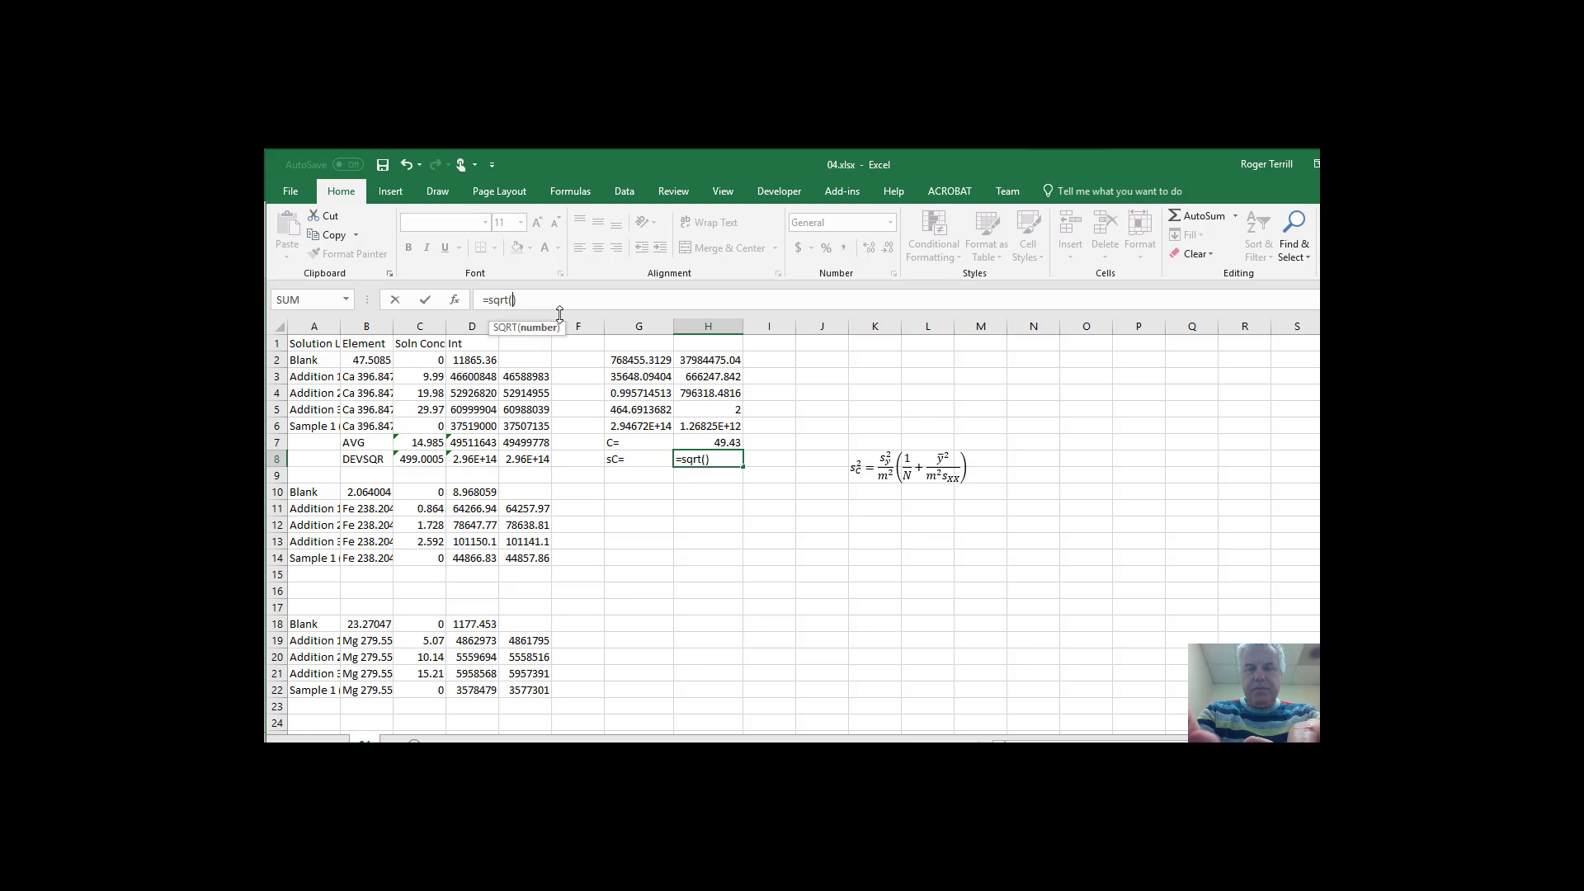
text(())
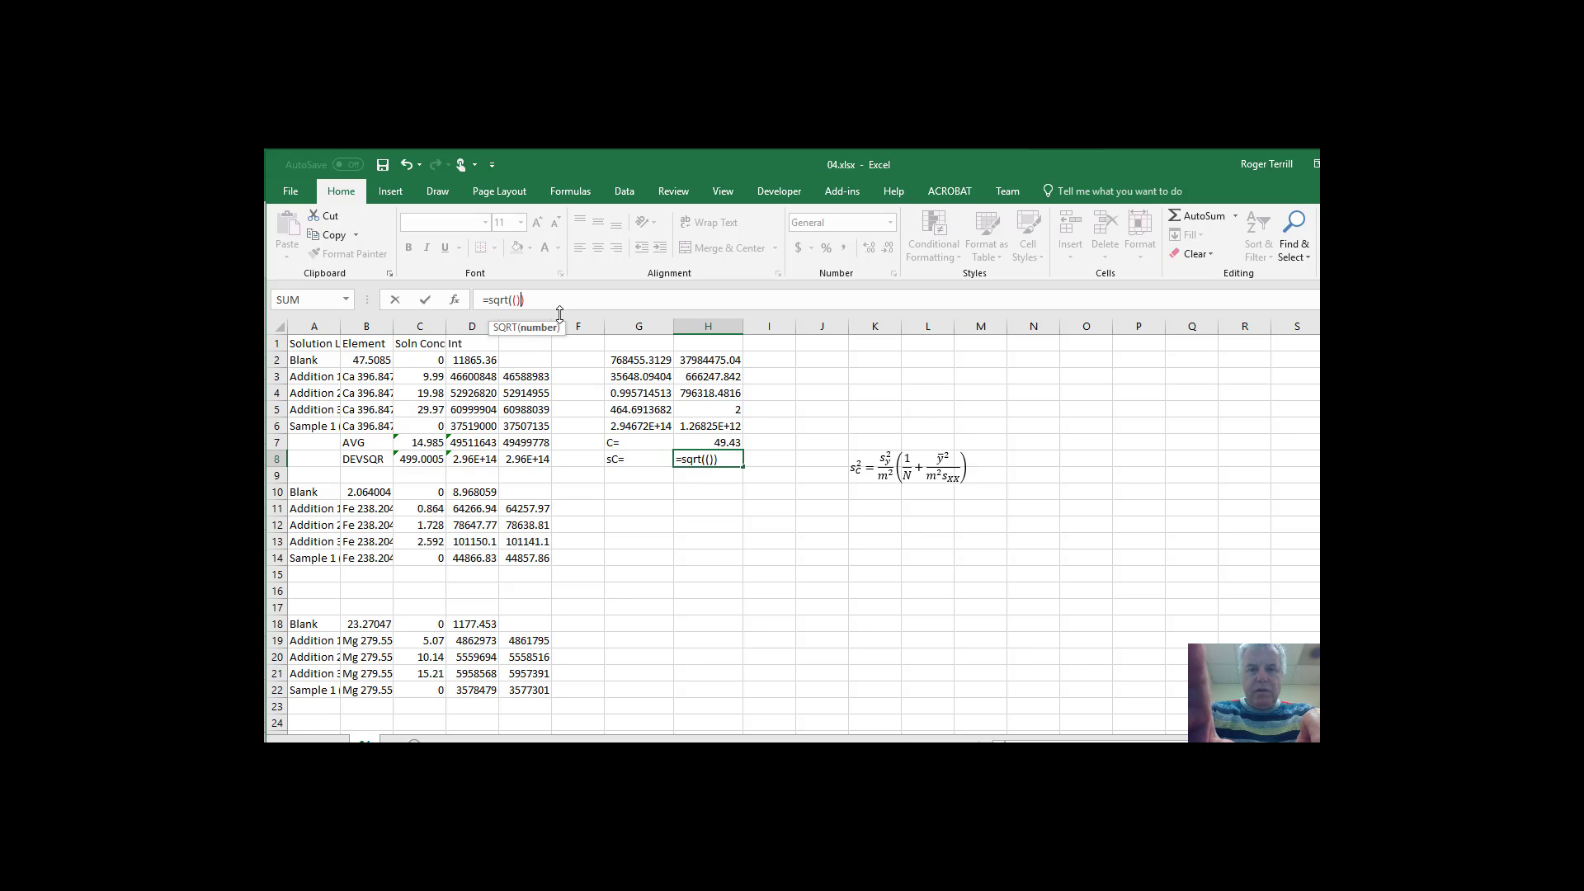
text(*())
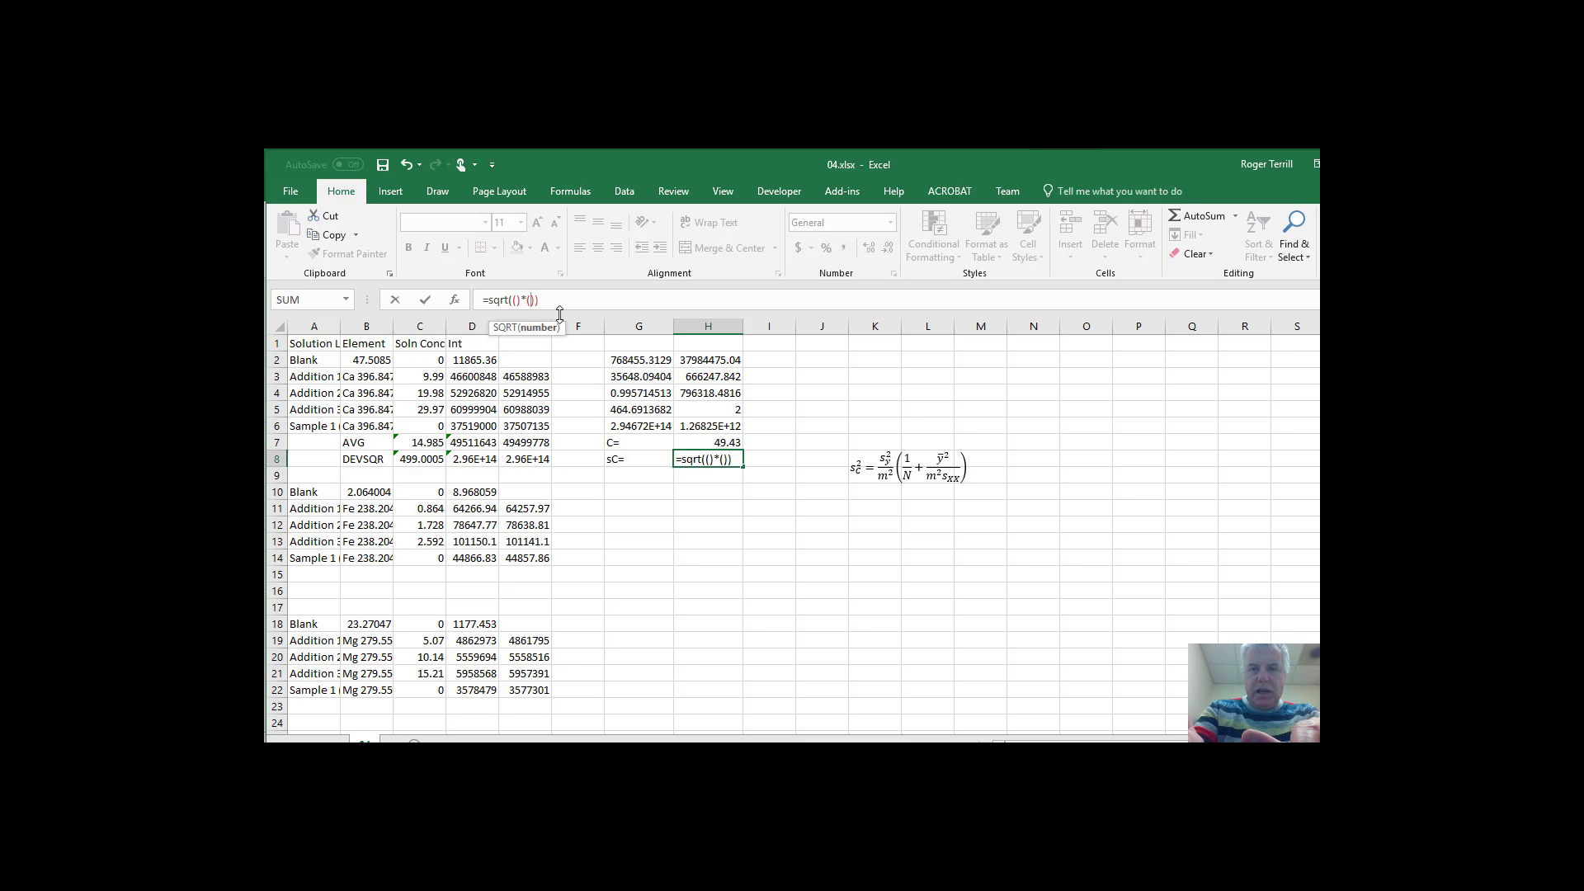
text(())
key(Left)
text(+())
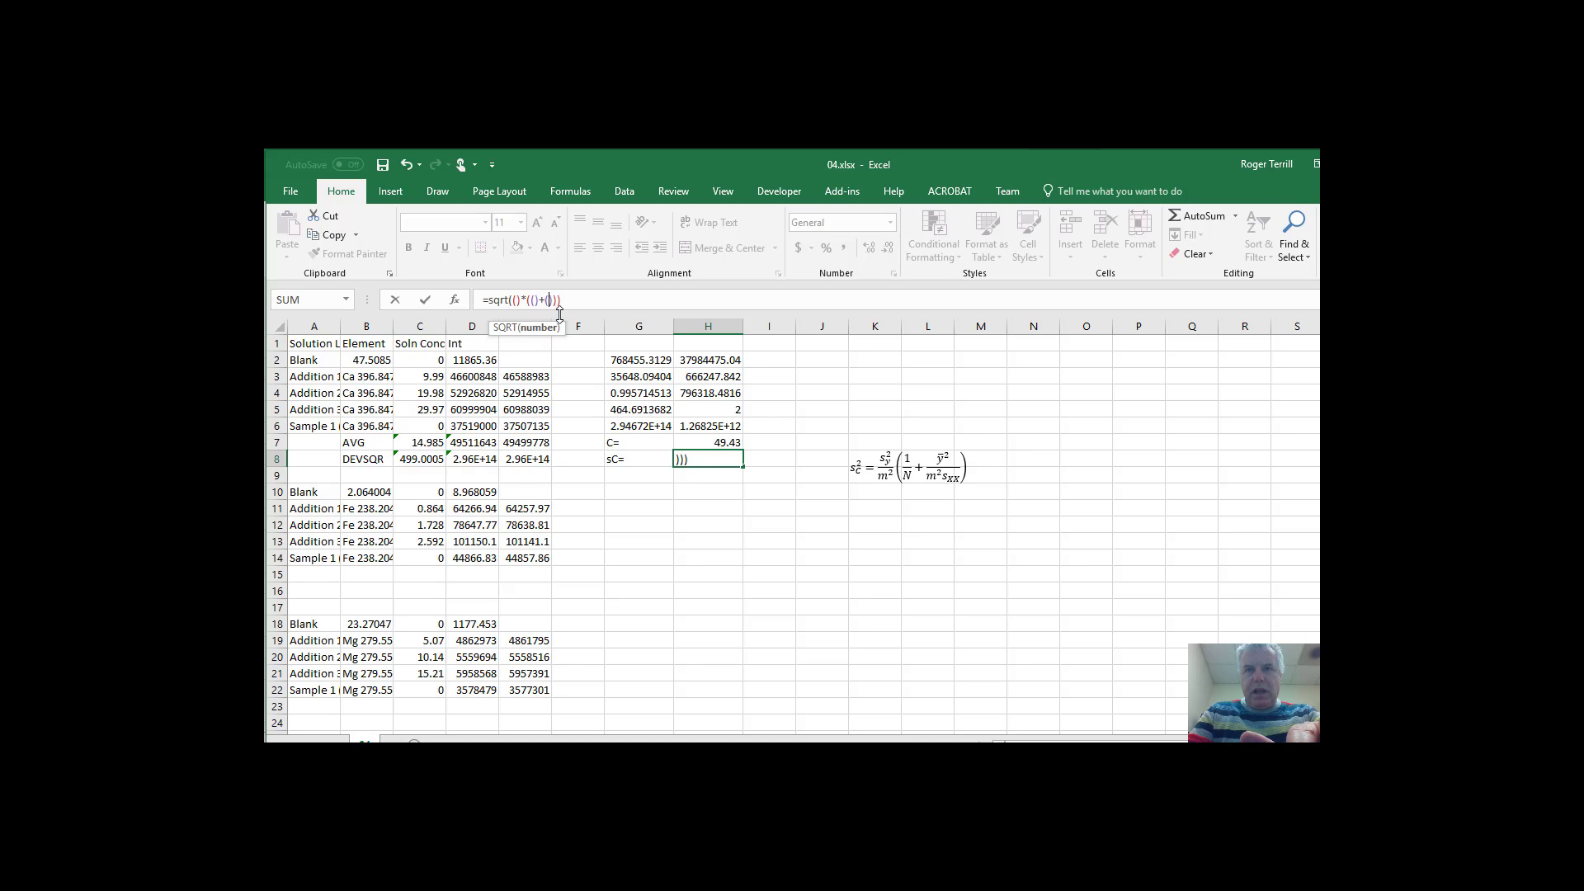
key(Left)
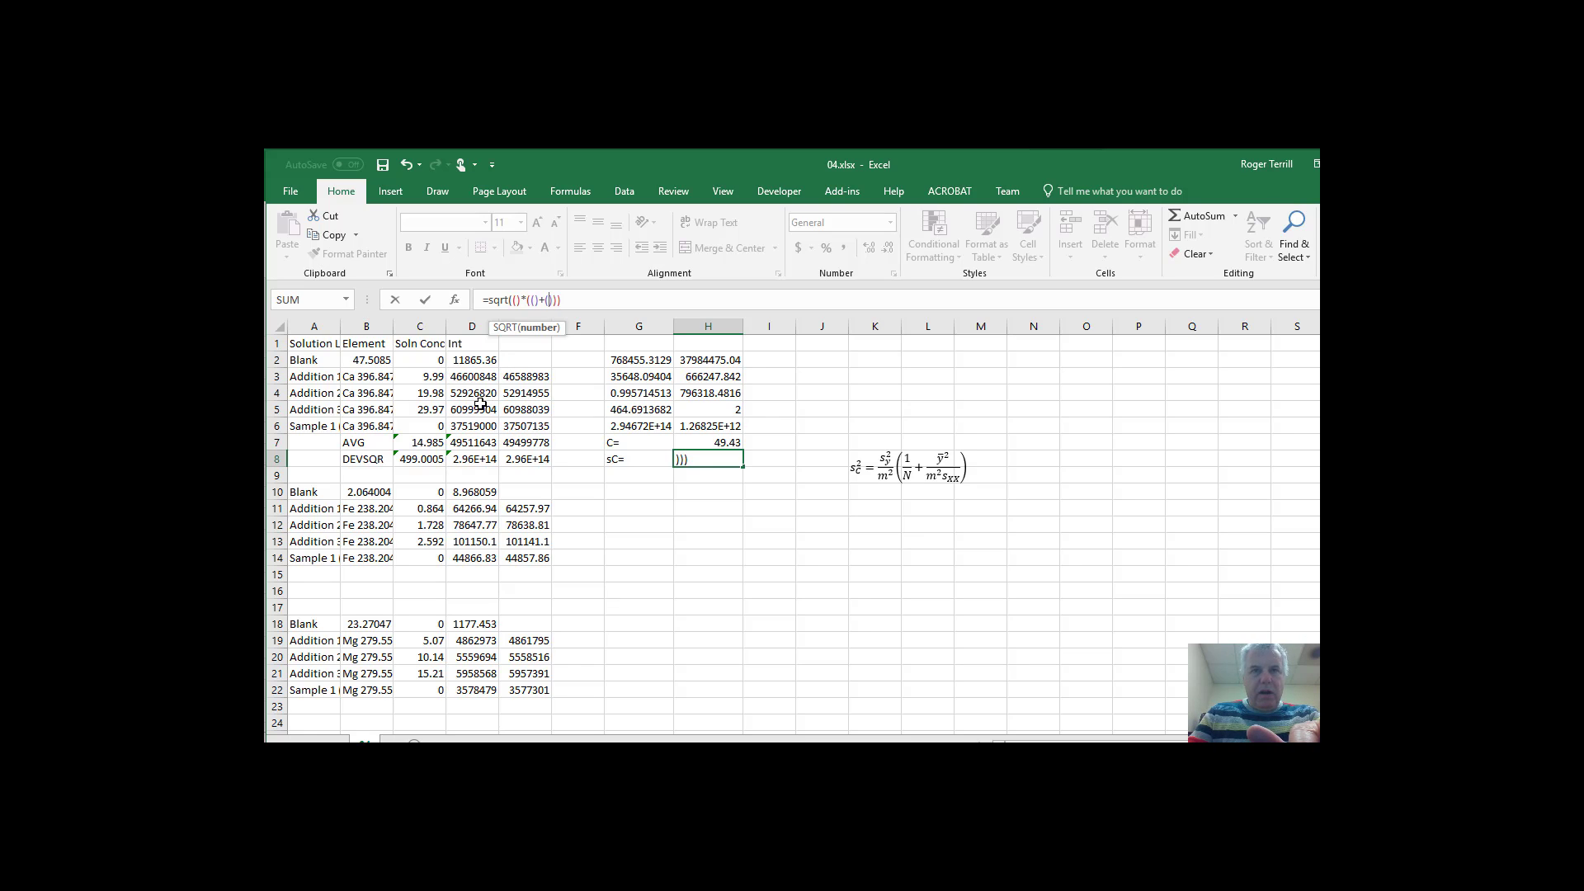
Step: Fill the last term of the H8 formula with E7^2/(G2^2*C8) for mean signal squared over slope squared times Sxx
click(531, 443)
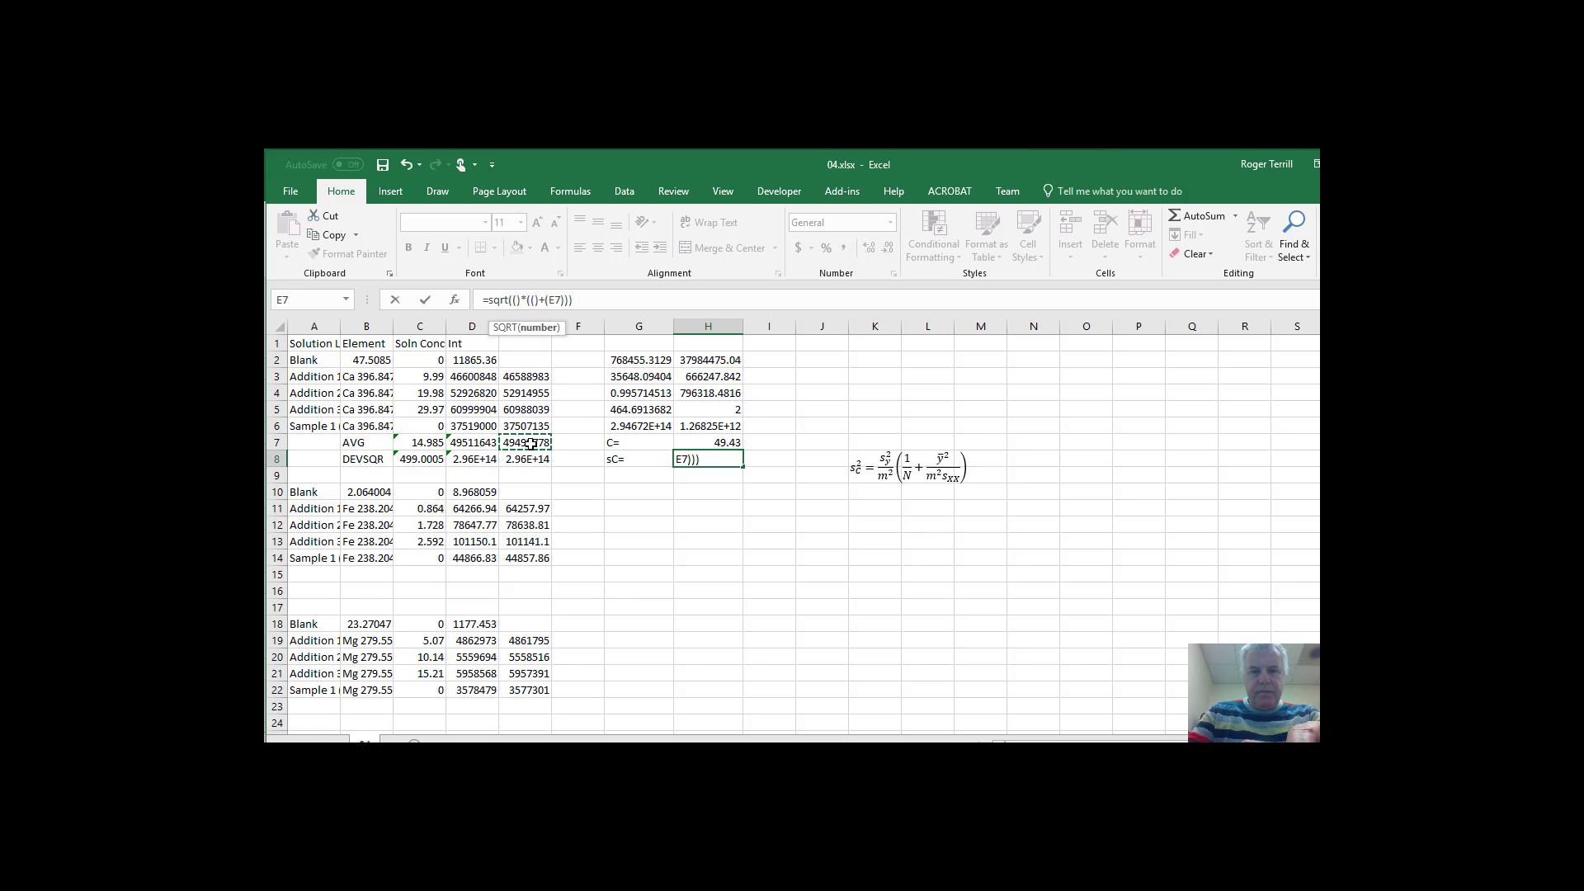
text(^2)
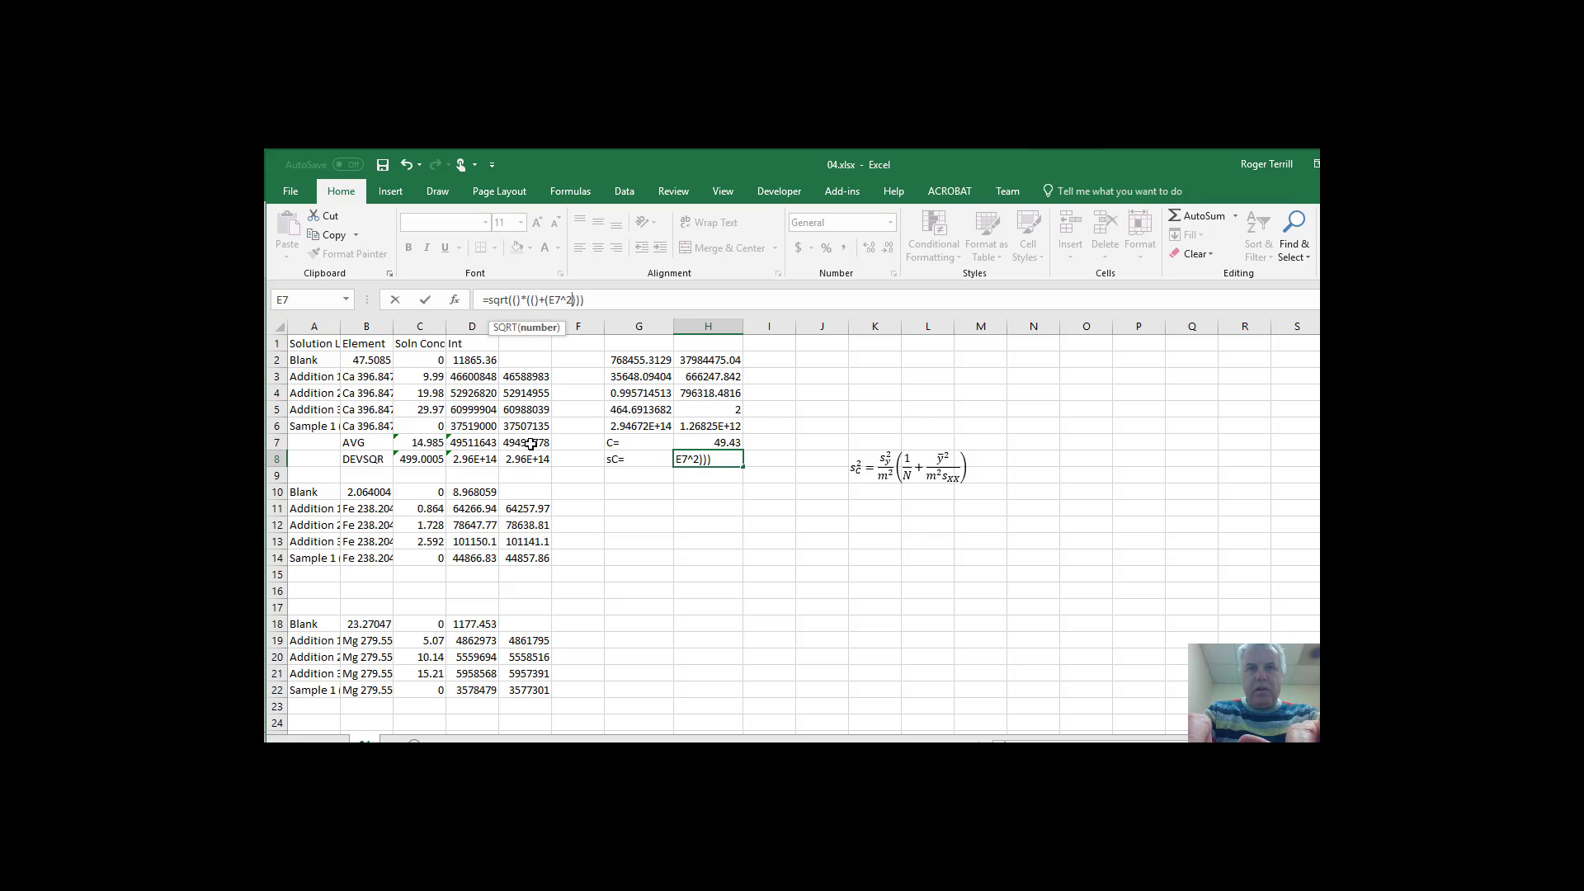
text(/)
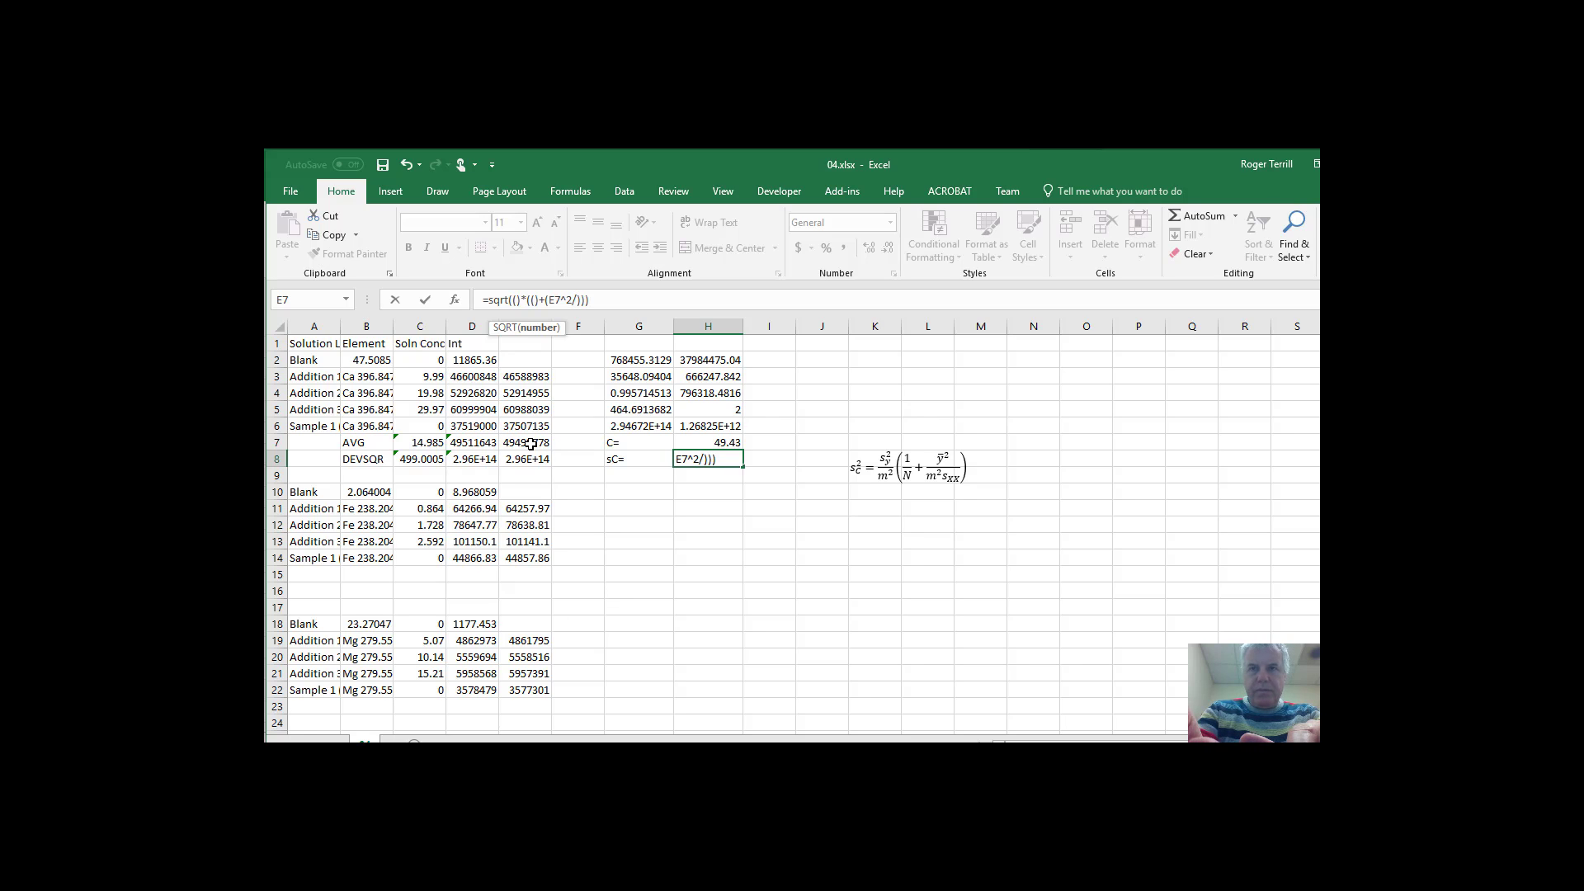
text(()
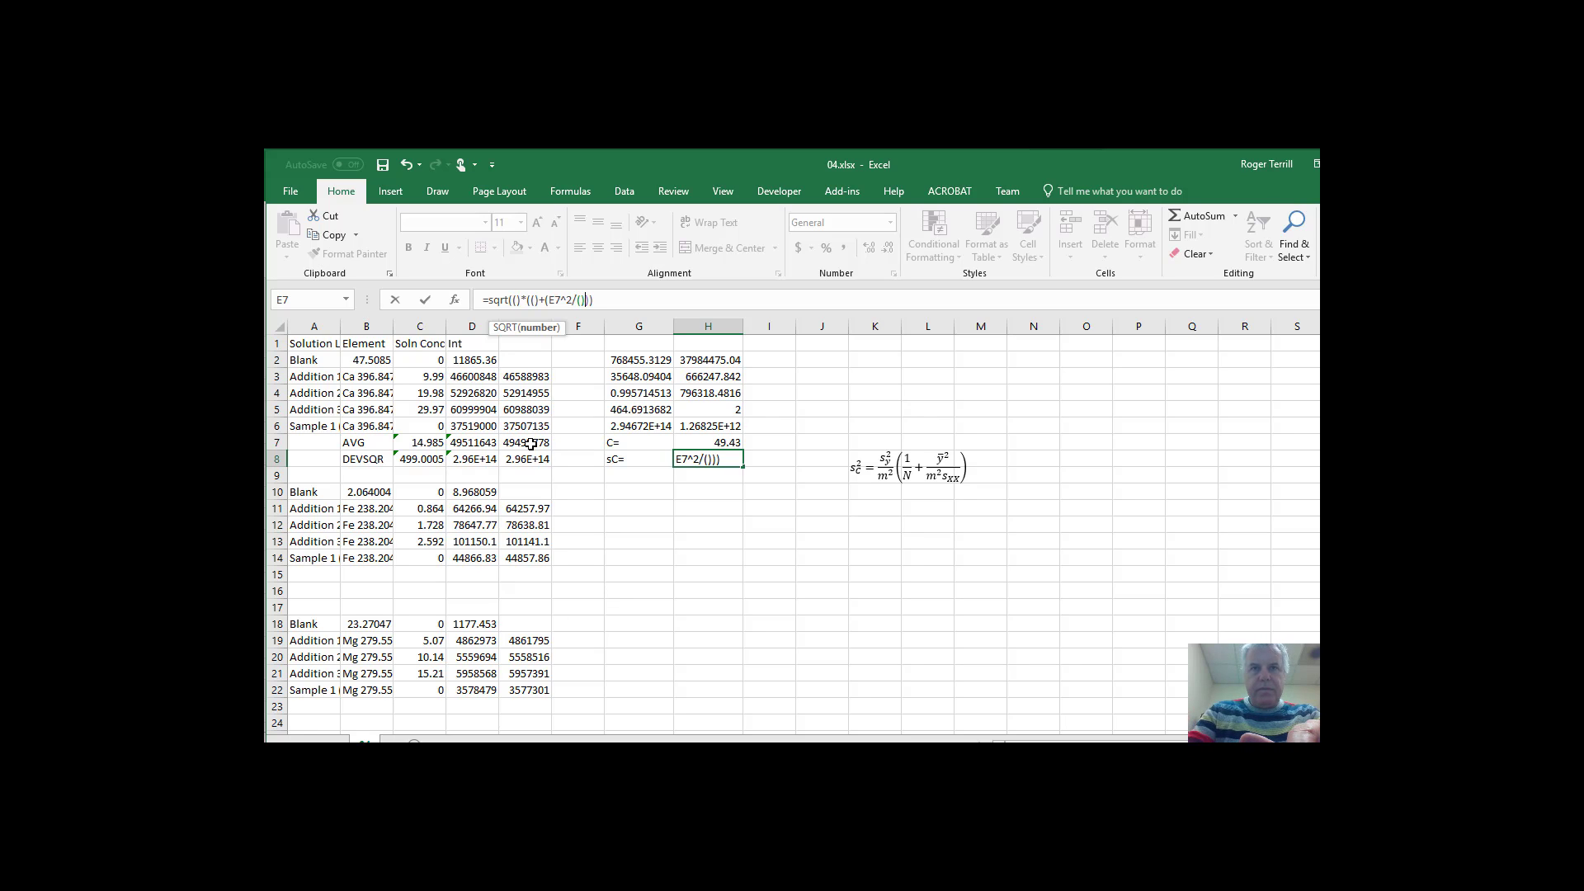
key(Return)
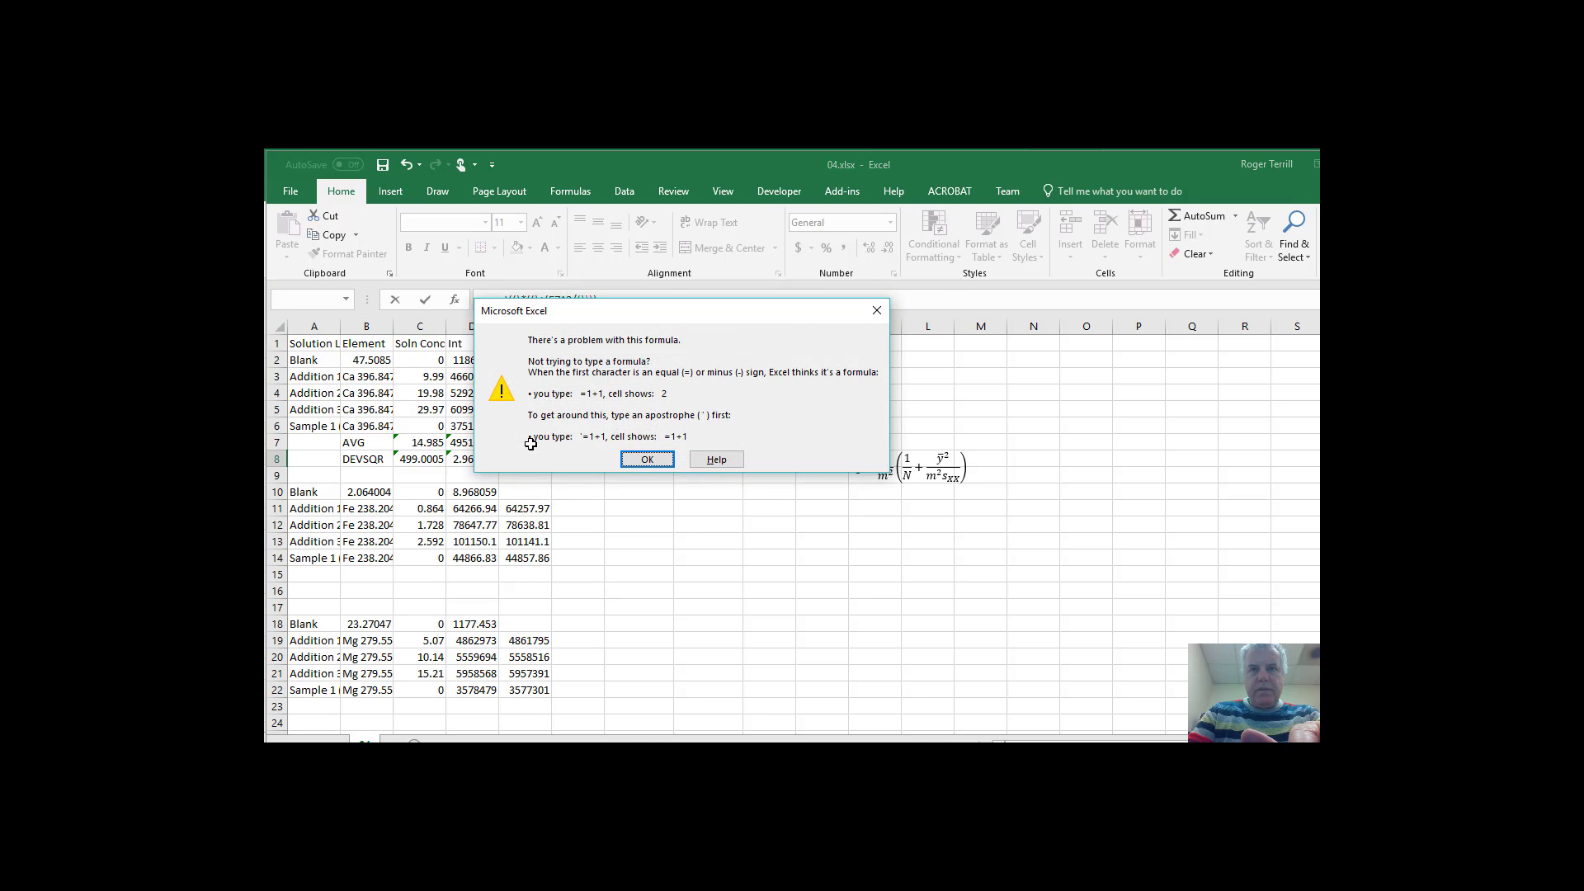
key(Return)
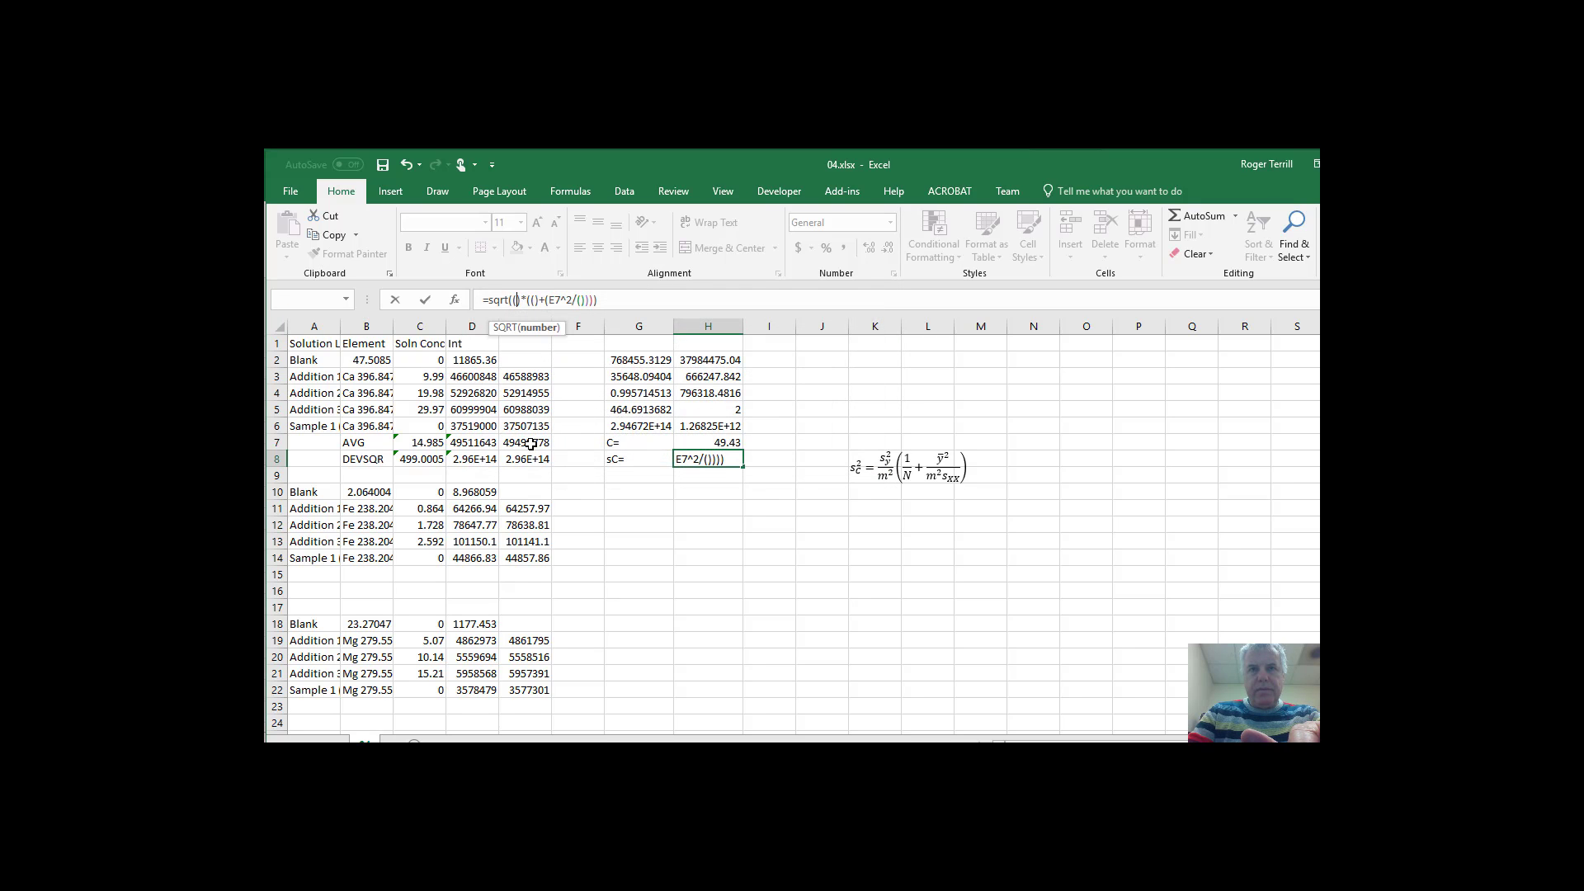
click(580, 300)
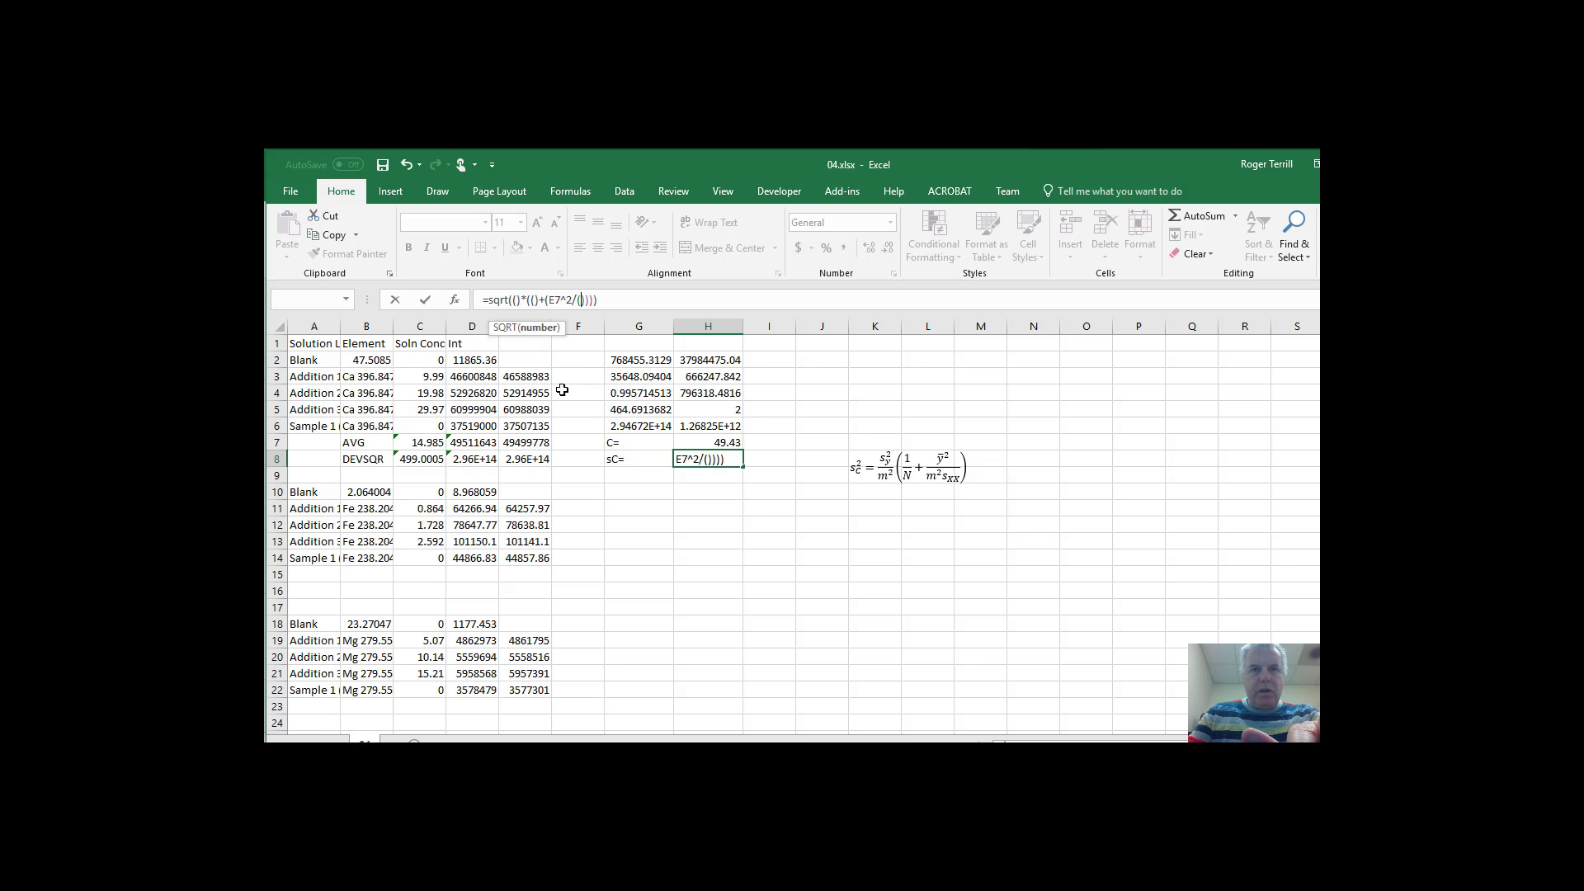
click(639, 361)
text(^2)
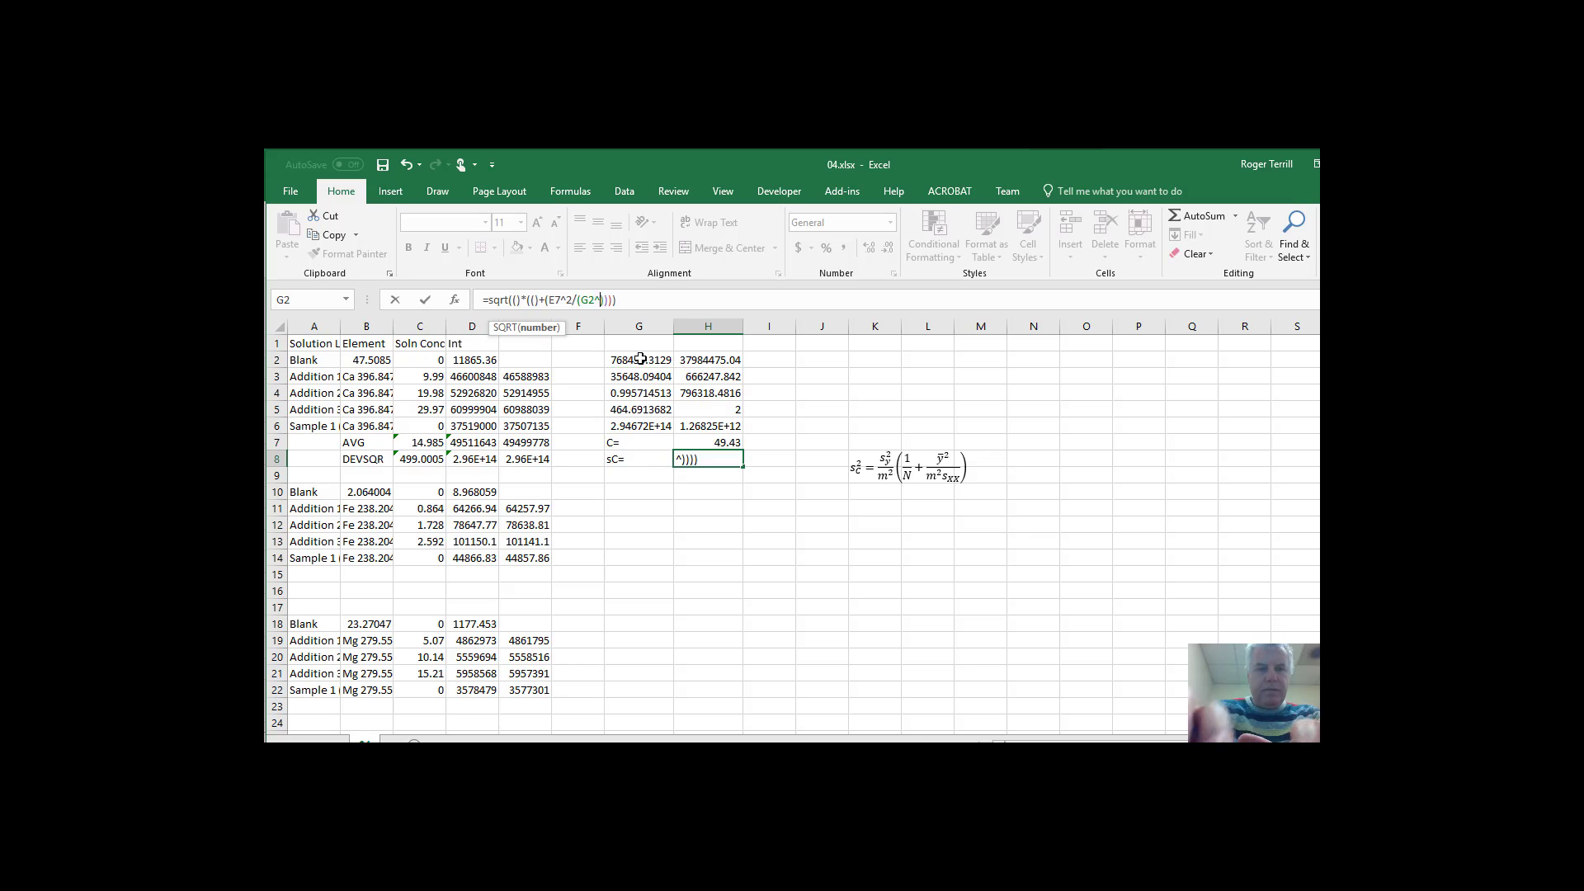
text(*)
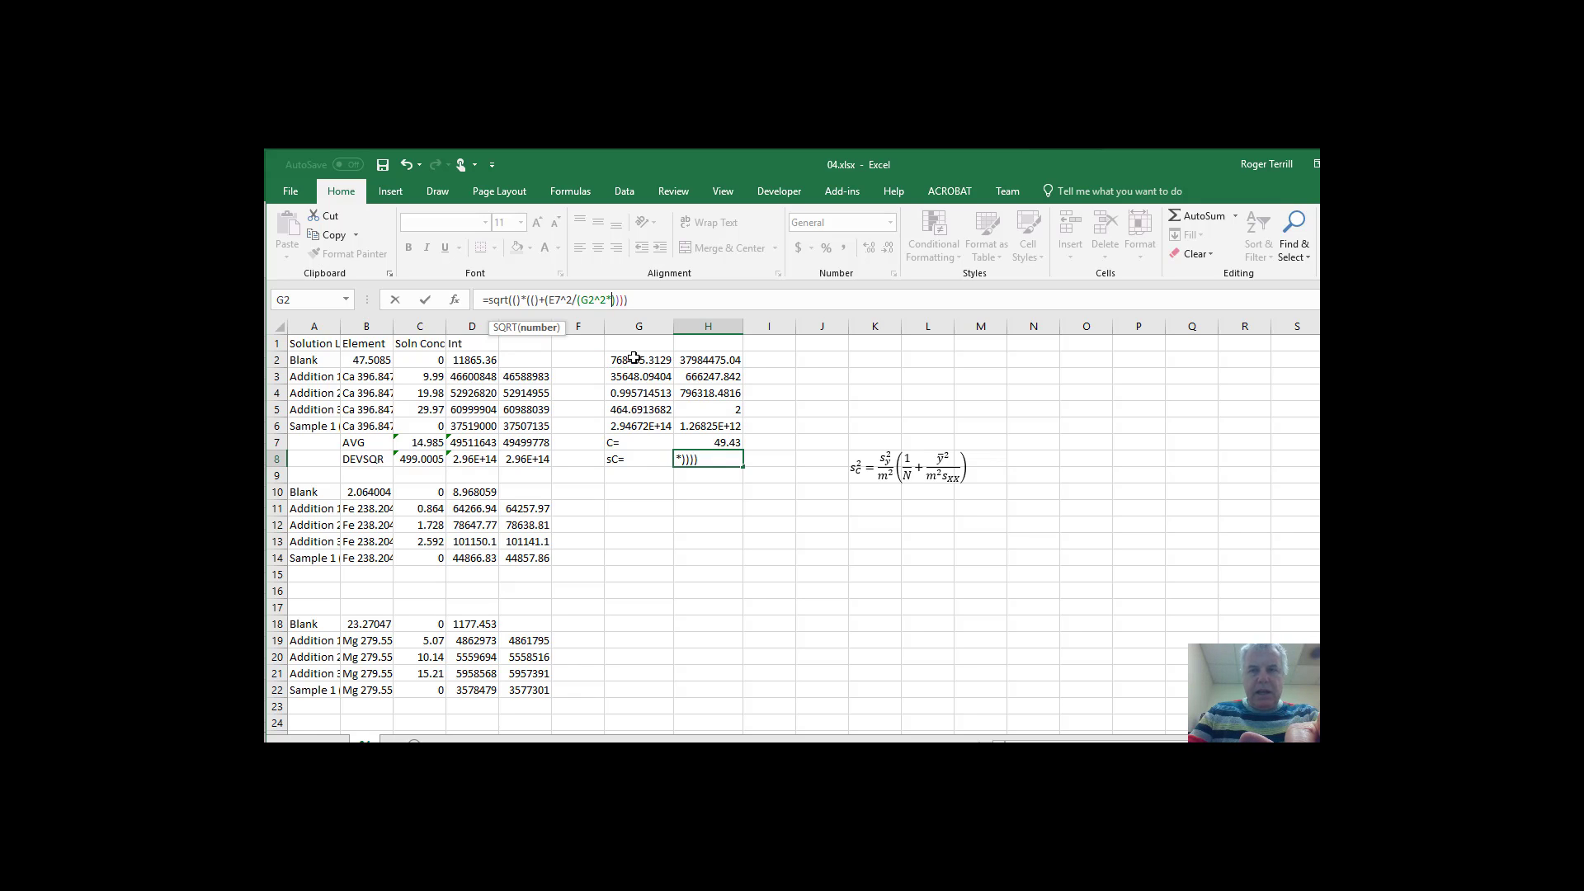
click(430, 457)
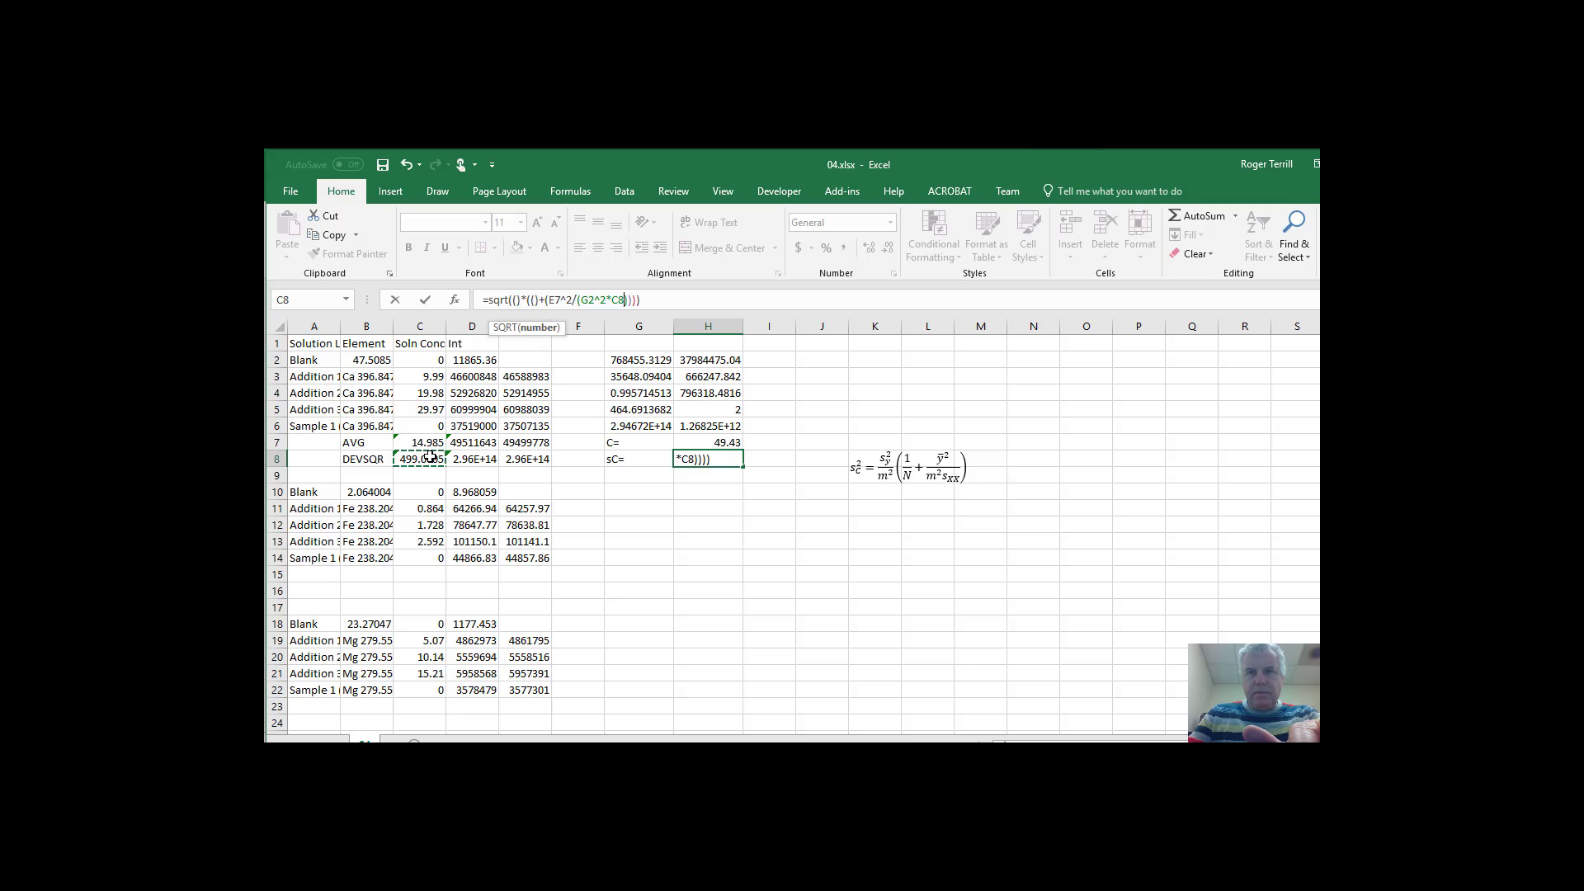
click(615, 299)
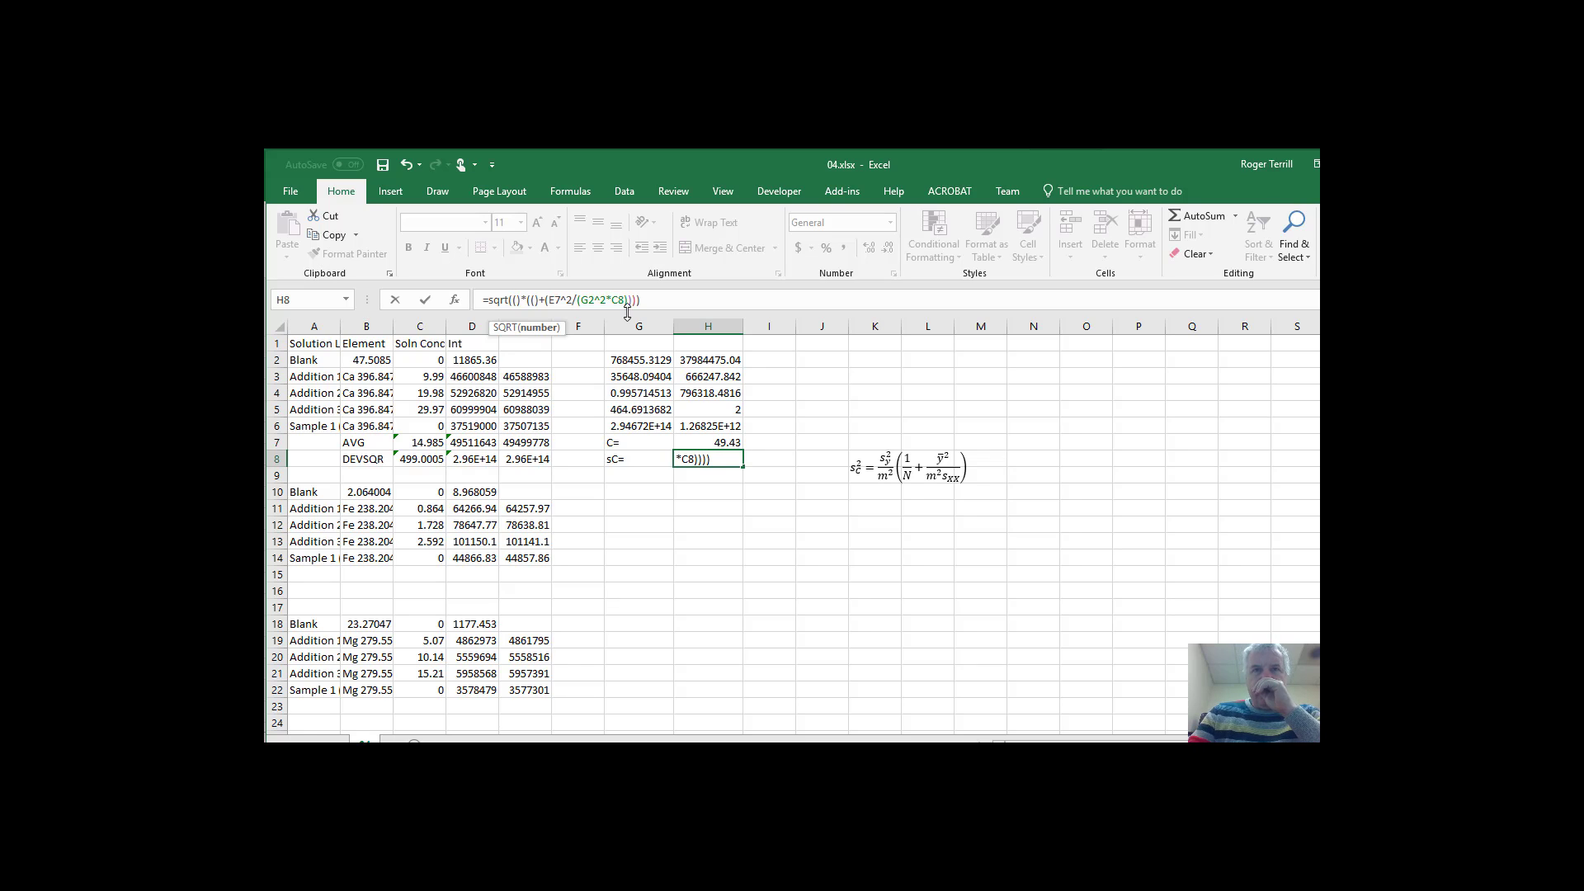
Step: Fill the 1/N term of the H8 formula with 1/4
click(546, 300)
text(()
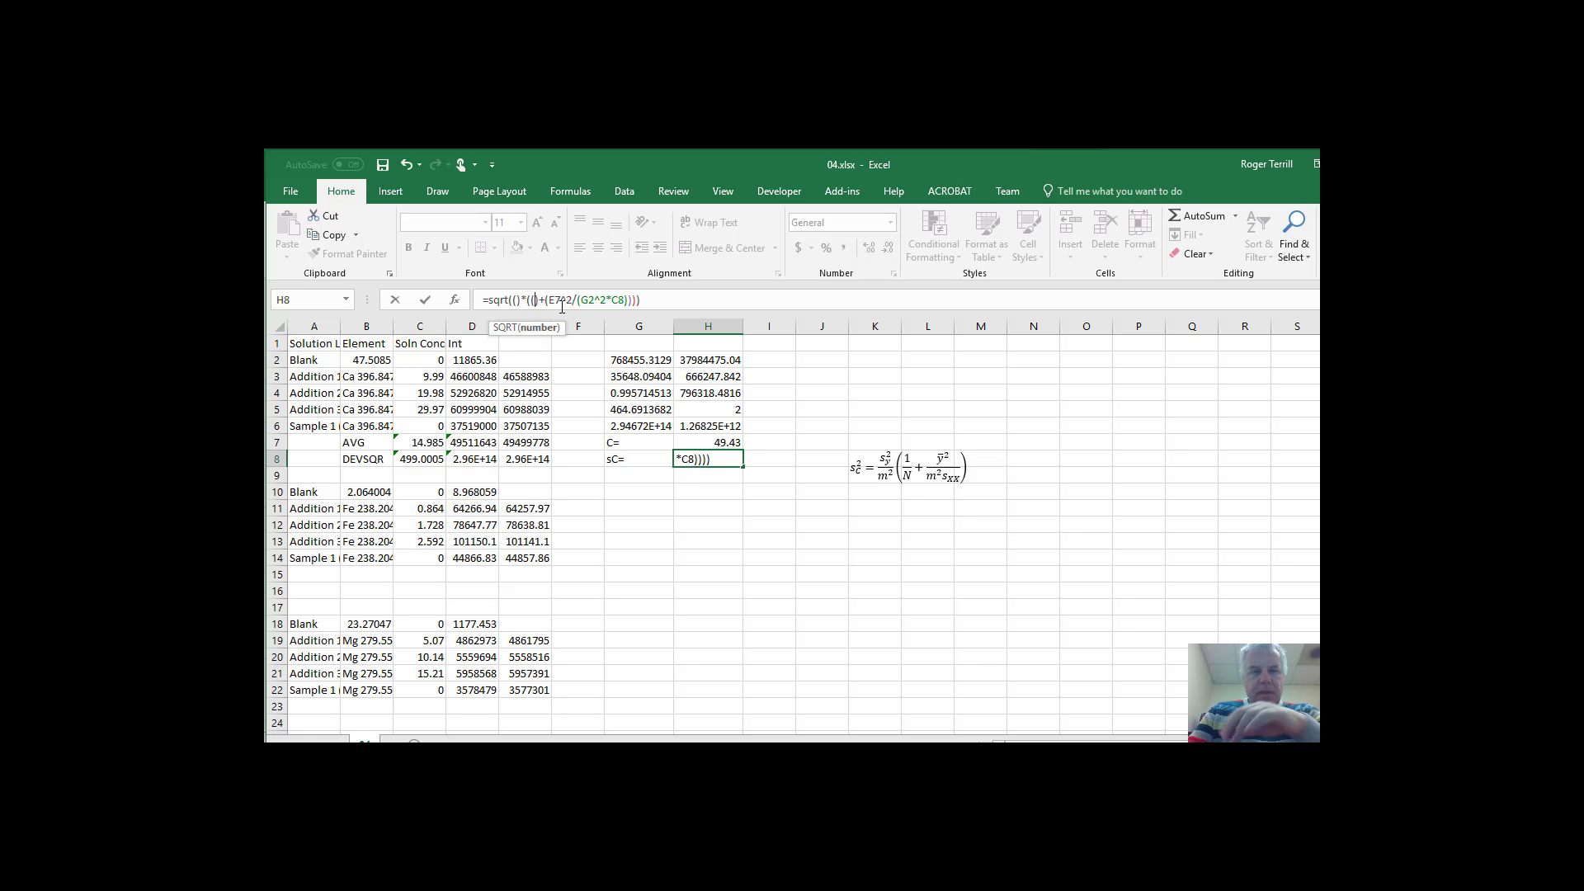
text(1/)
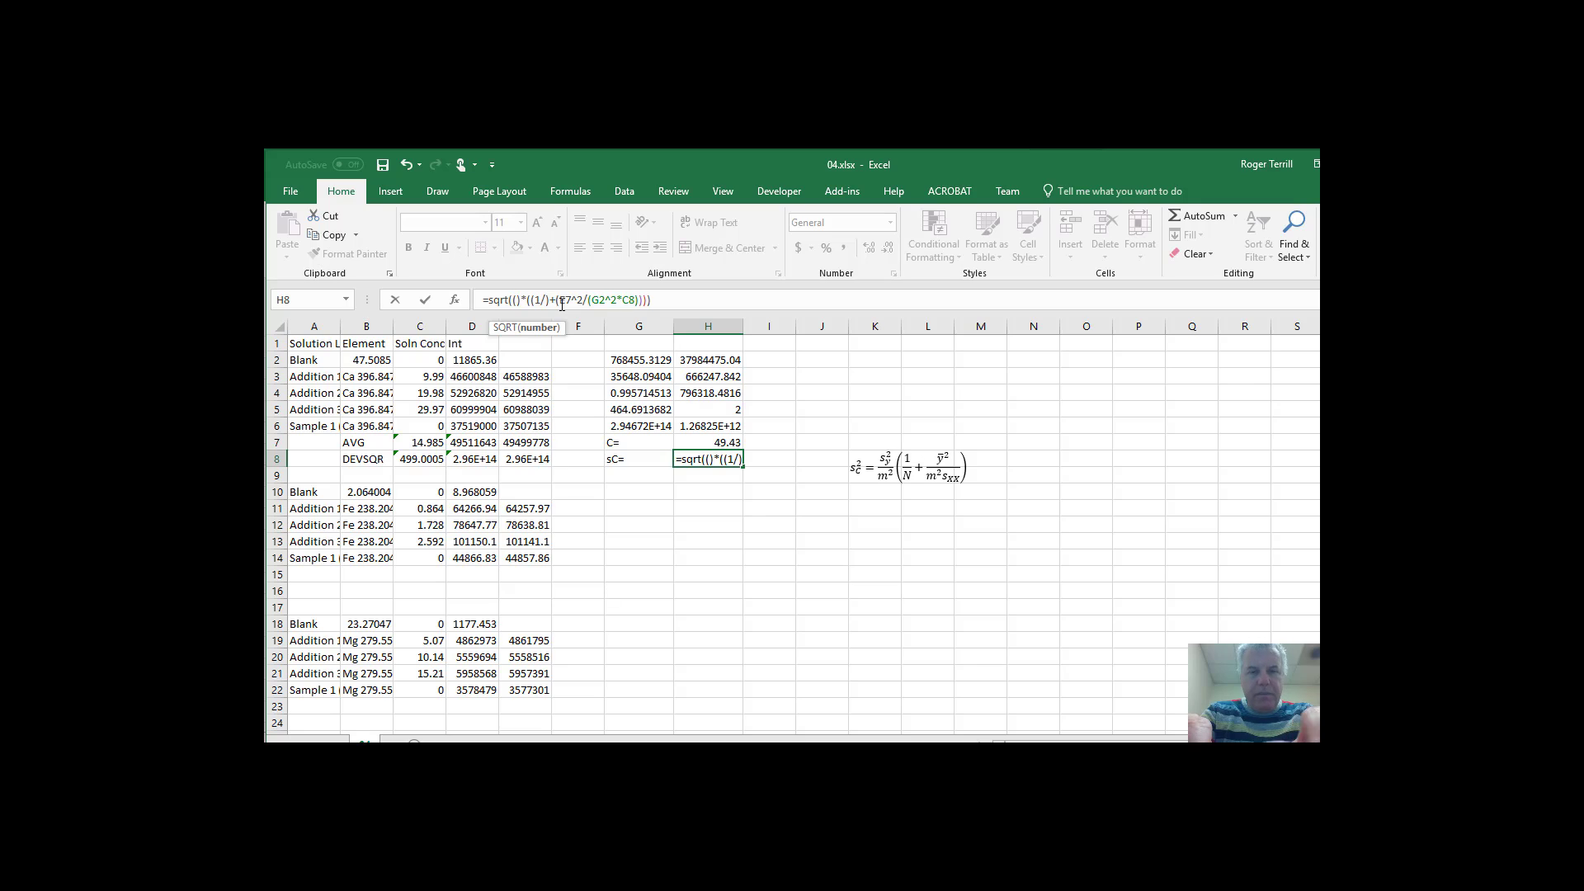
text(4)
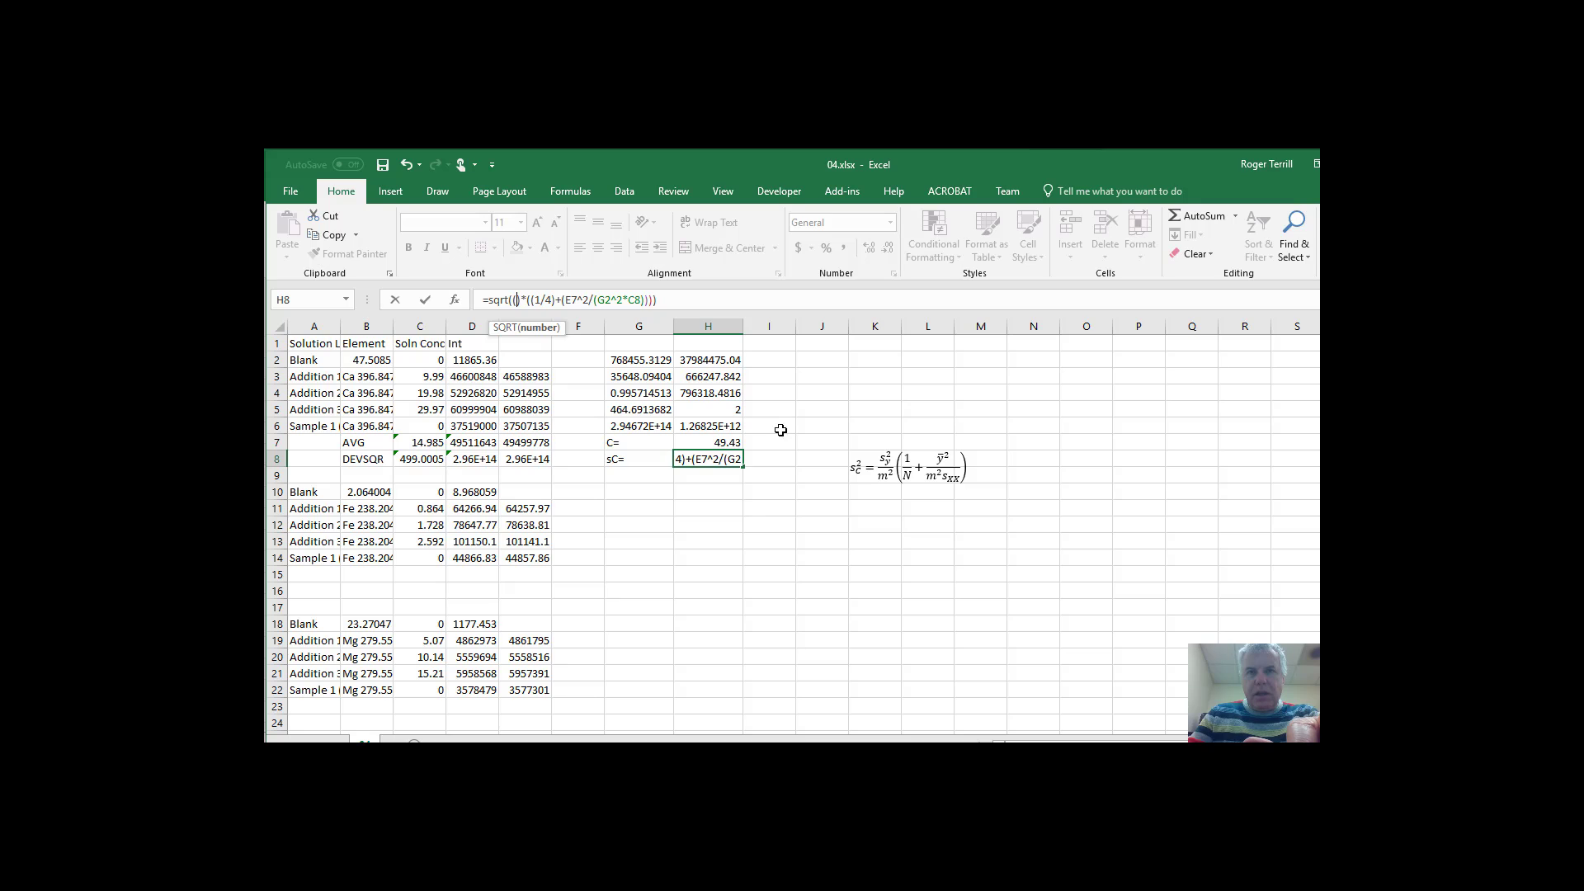
Step: Fill the leading factor of the H8 formula with H4^2/G2^2 and enter the completed sC formula
click(710, 394)
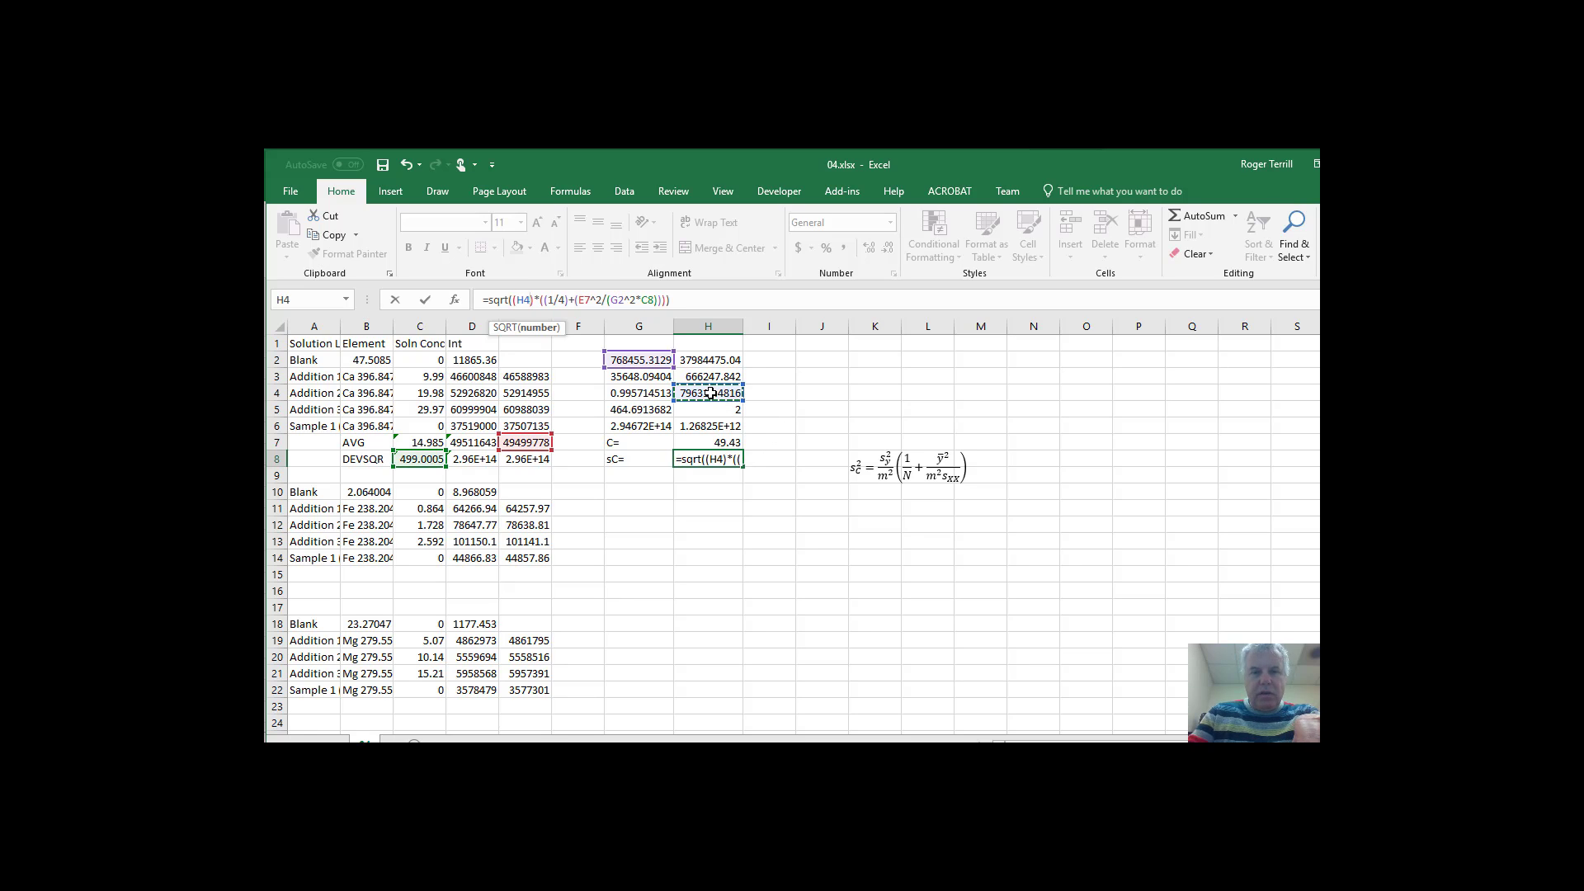
text(^2)
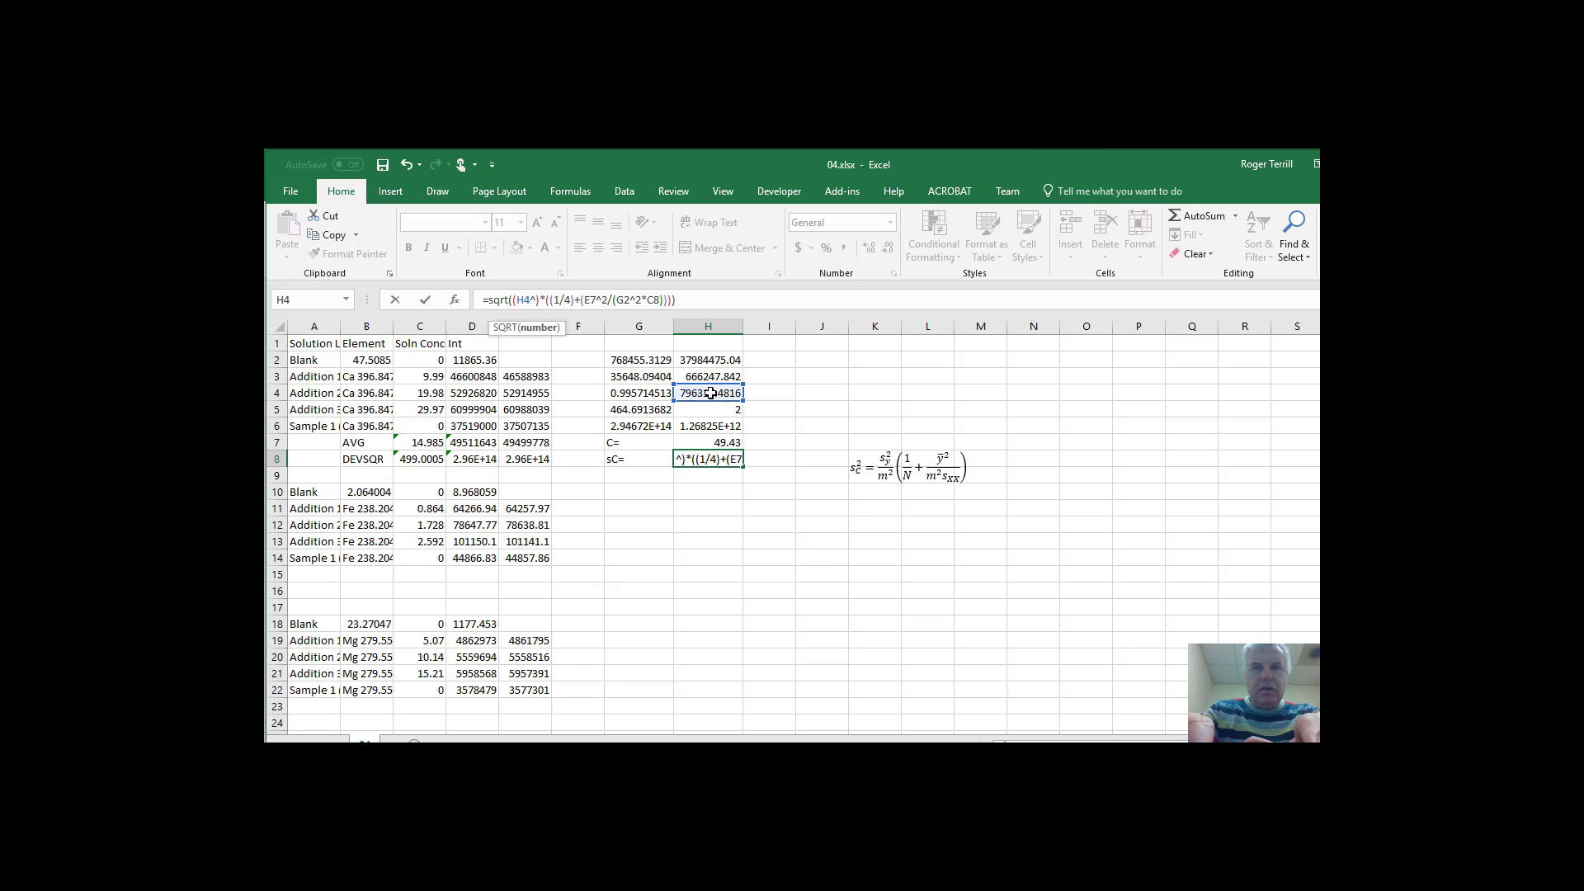
text(/)
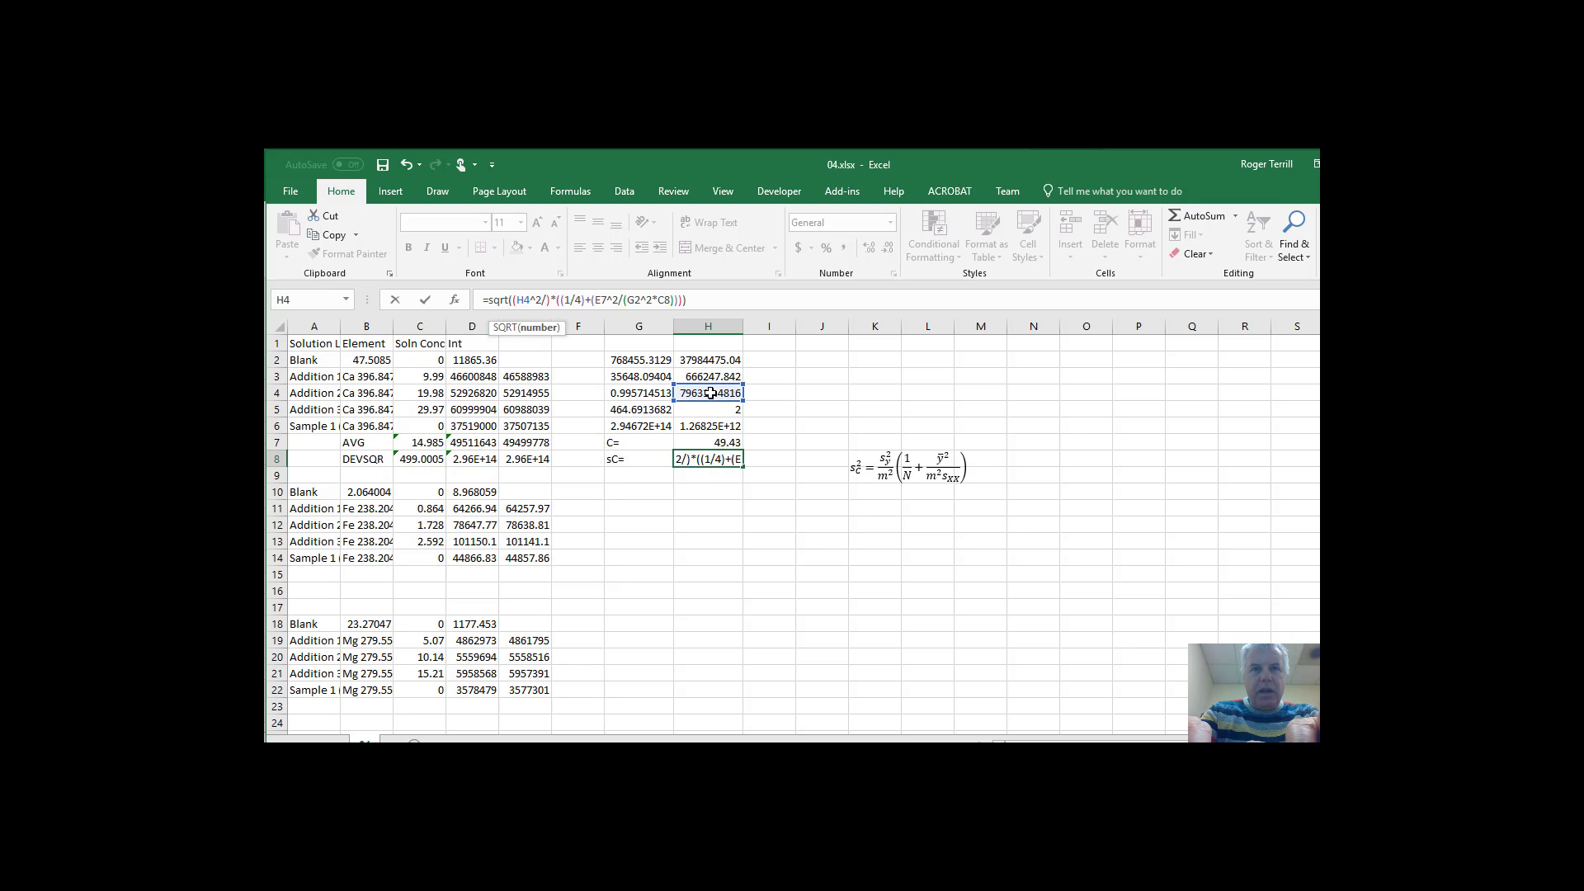
click(643, 360)
text(^)
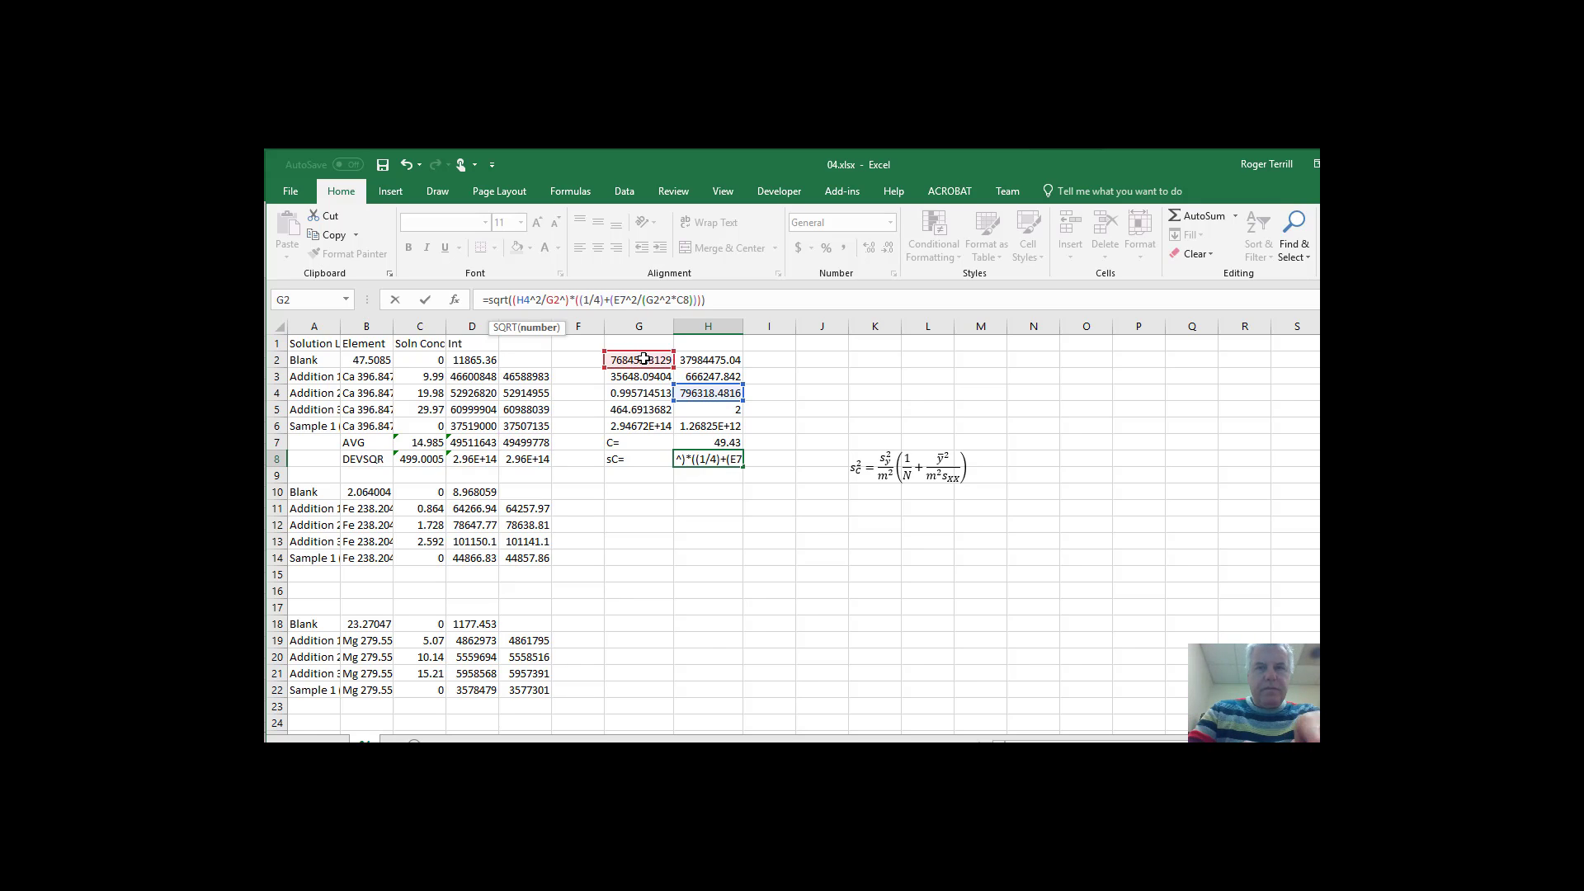
text(2)
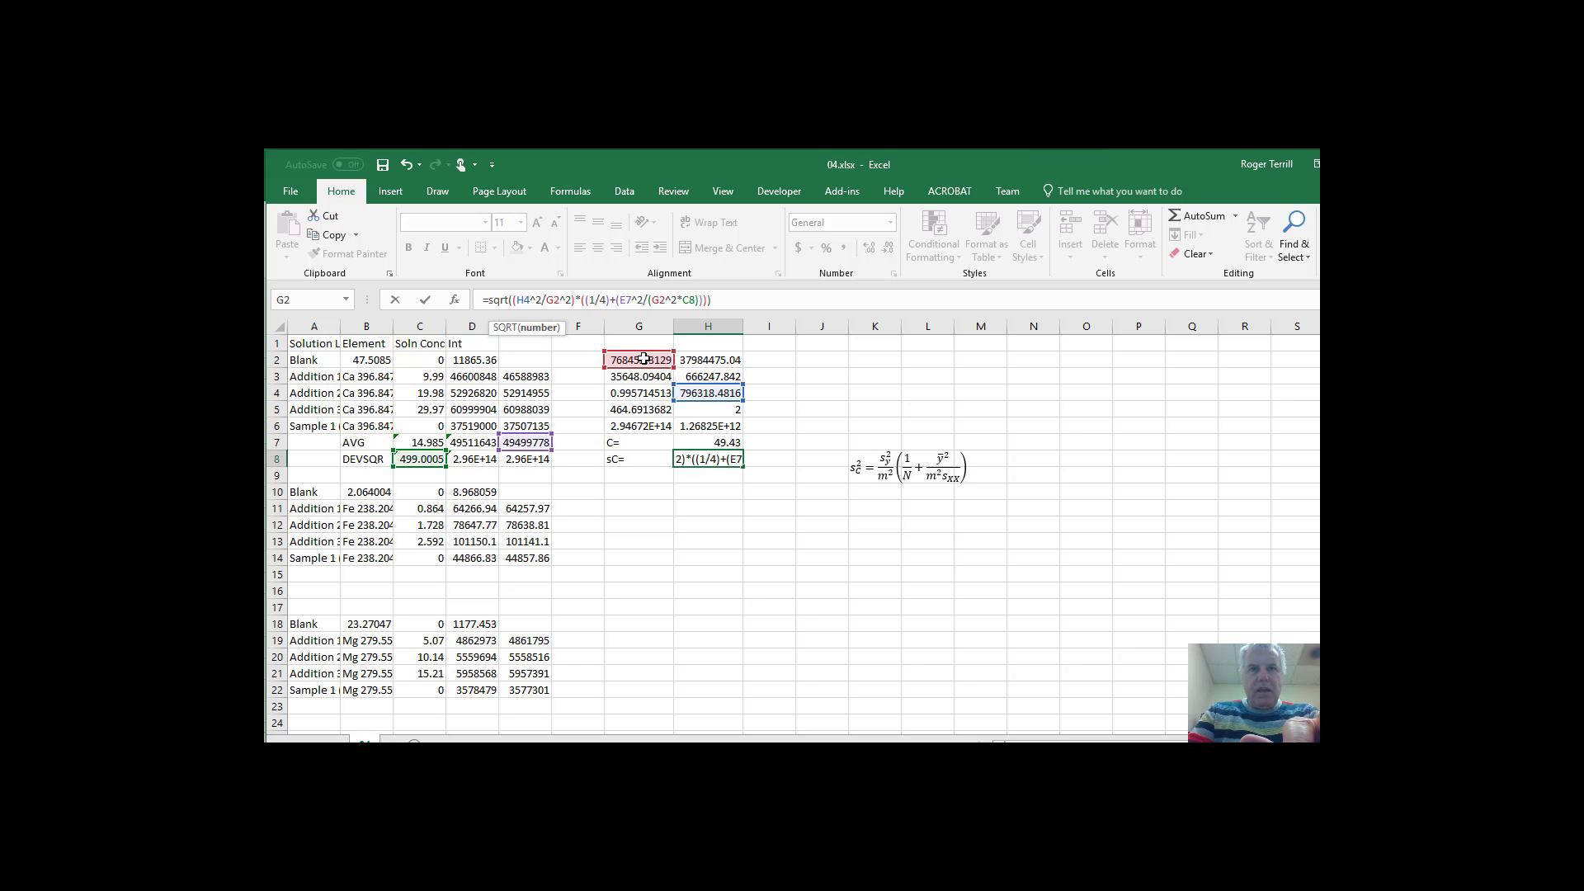
key(Return)
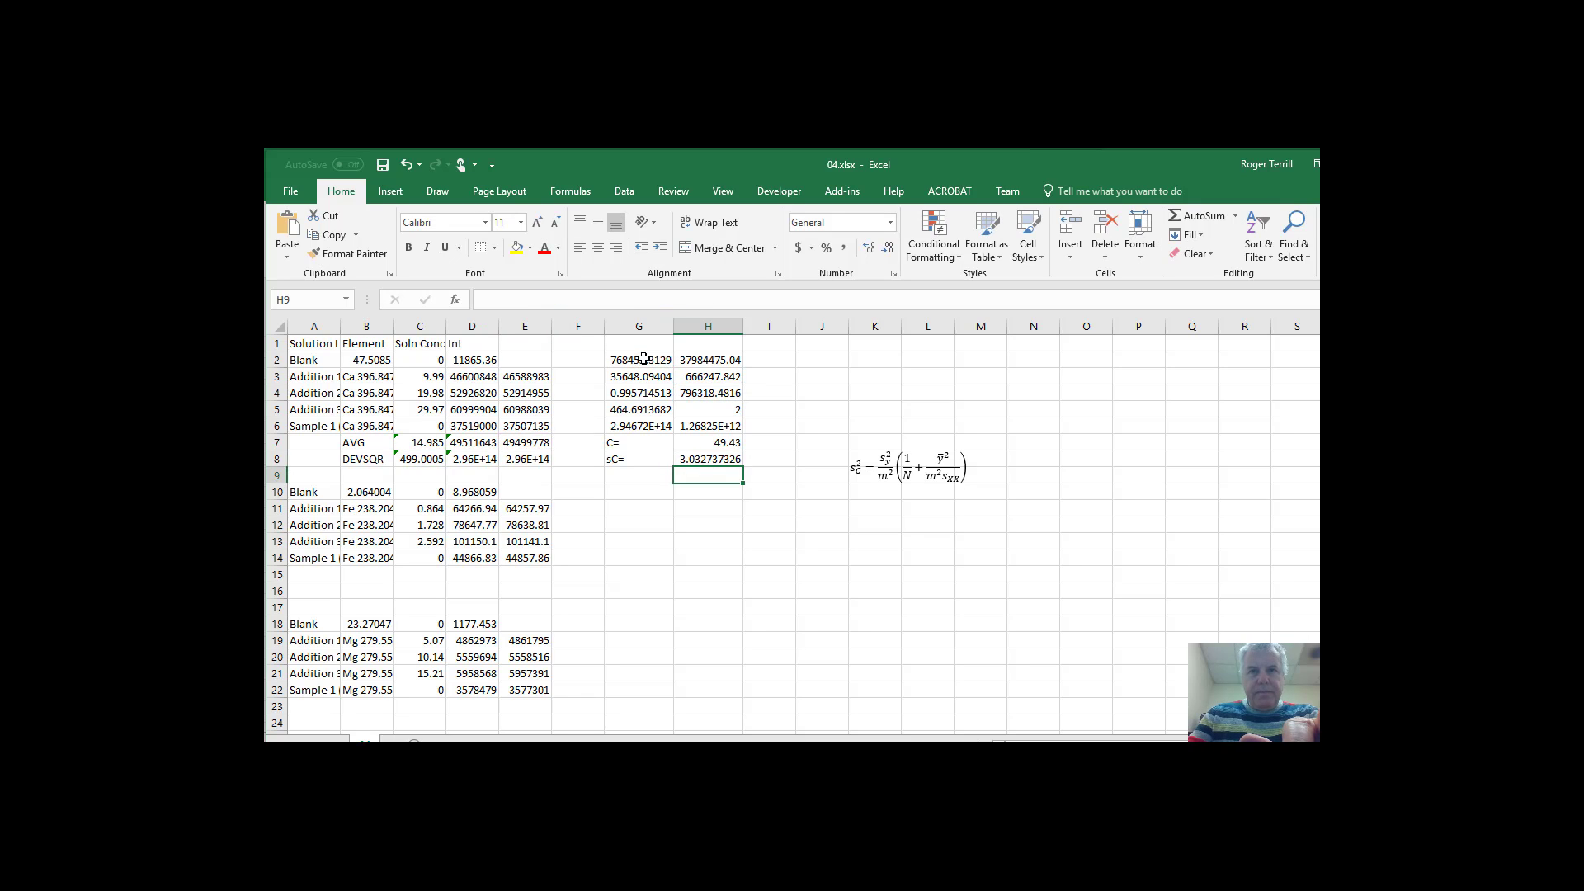
Step: Format the sC value in H8 and the Ca concentration in H7 to show one decimal place
click(699, 459)
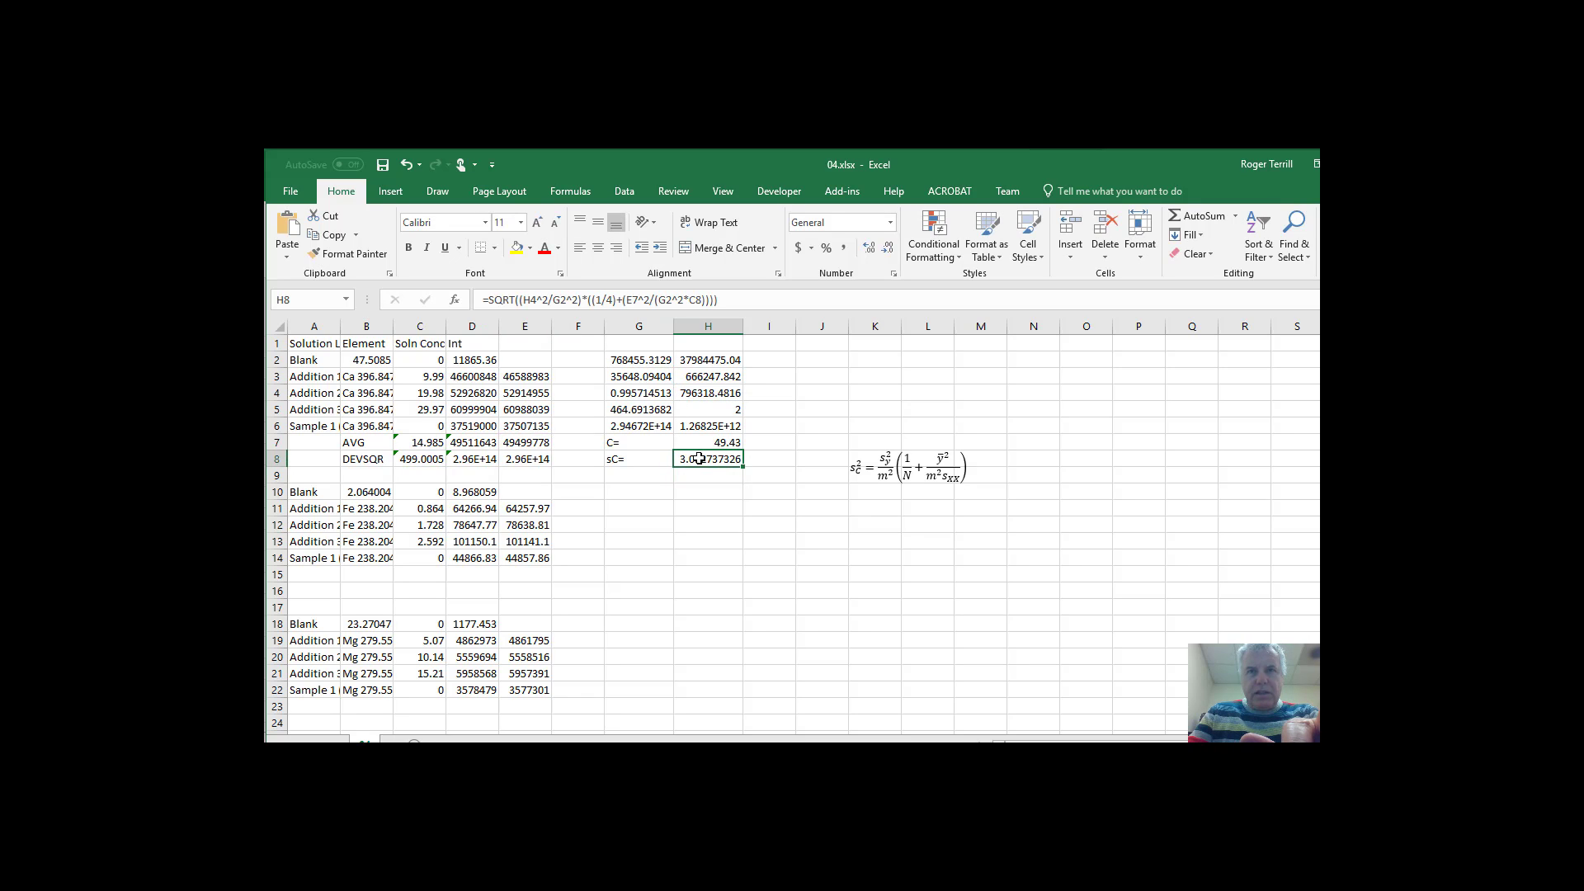
click(886, 248)
click(887, 248)
click(887, 249)
click(887, 248)
click(887, 248)
click(887, 249)
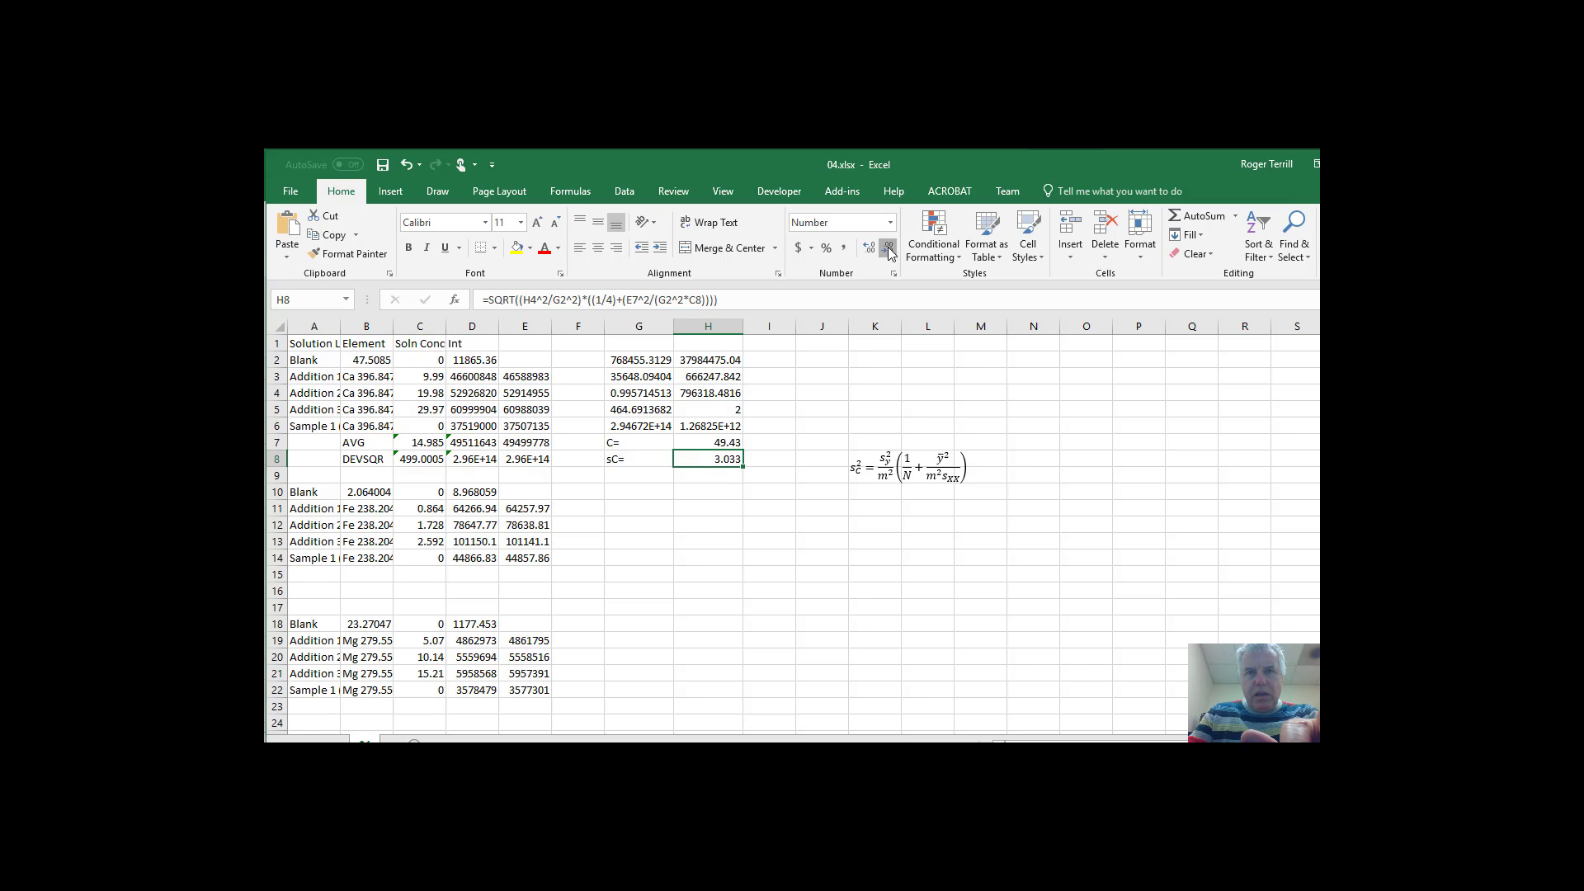
click(888, 250)
click(887, 249)
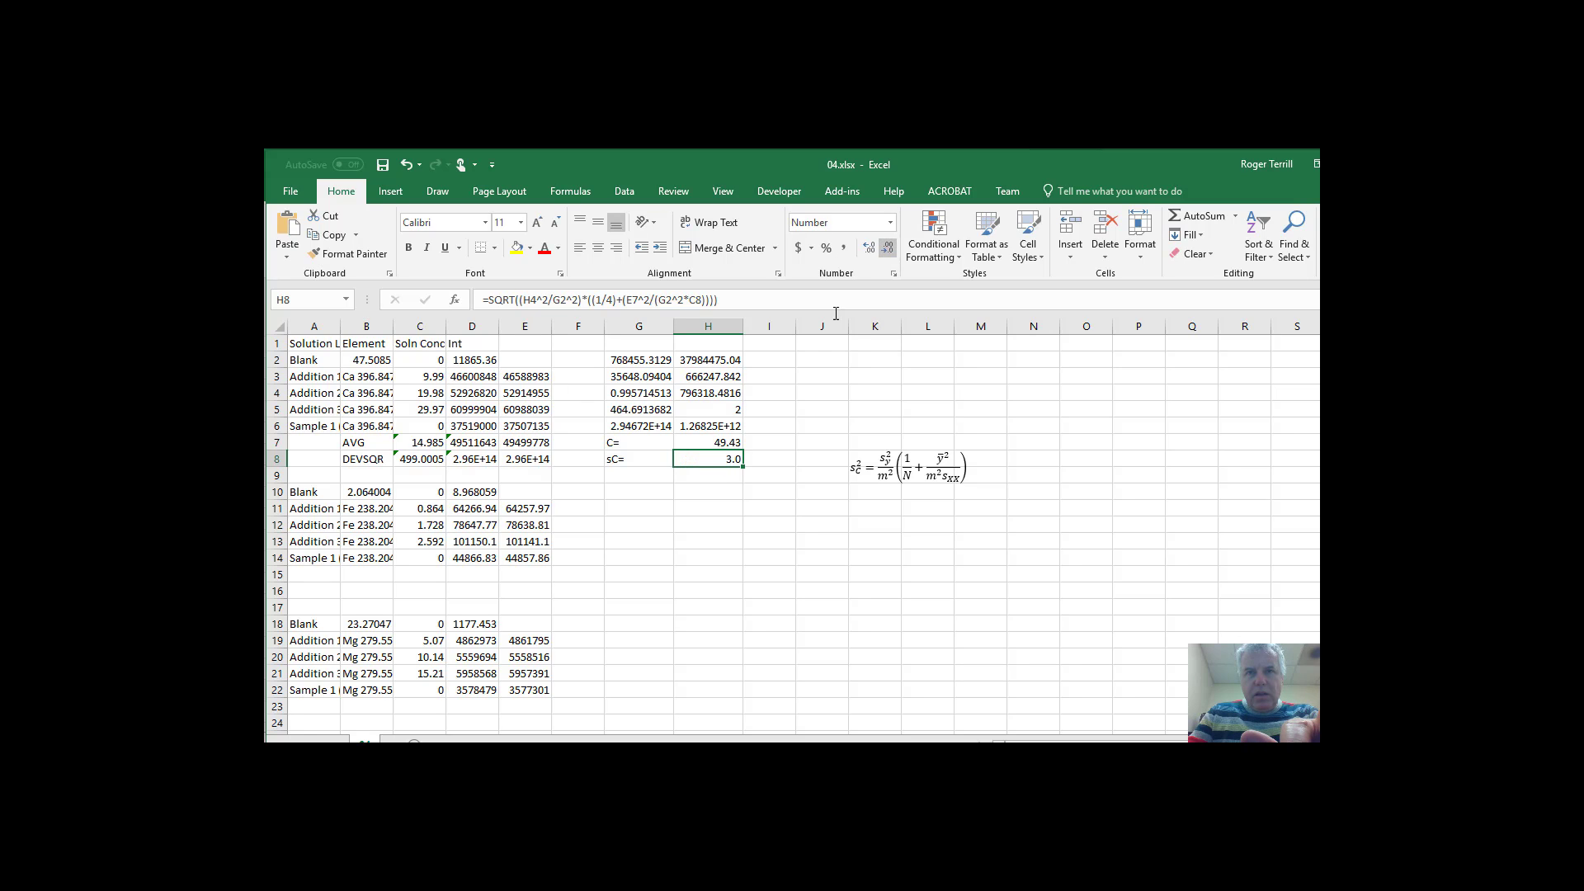
click(732, 442)
click(885, 250)
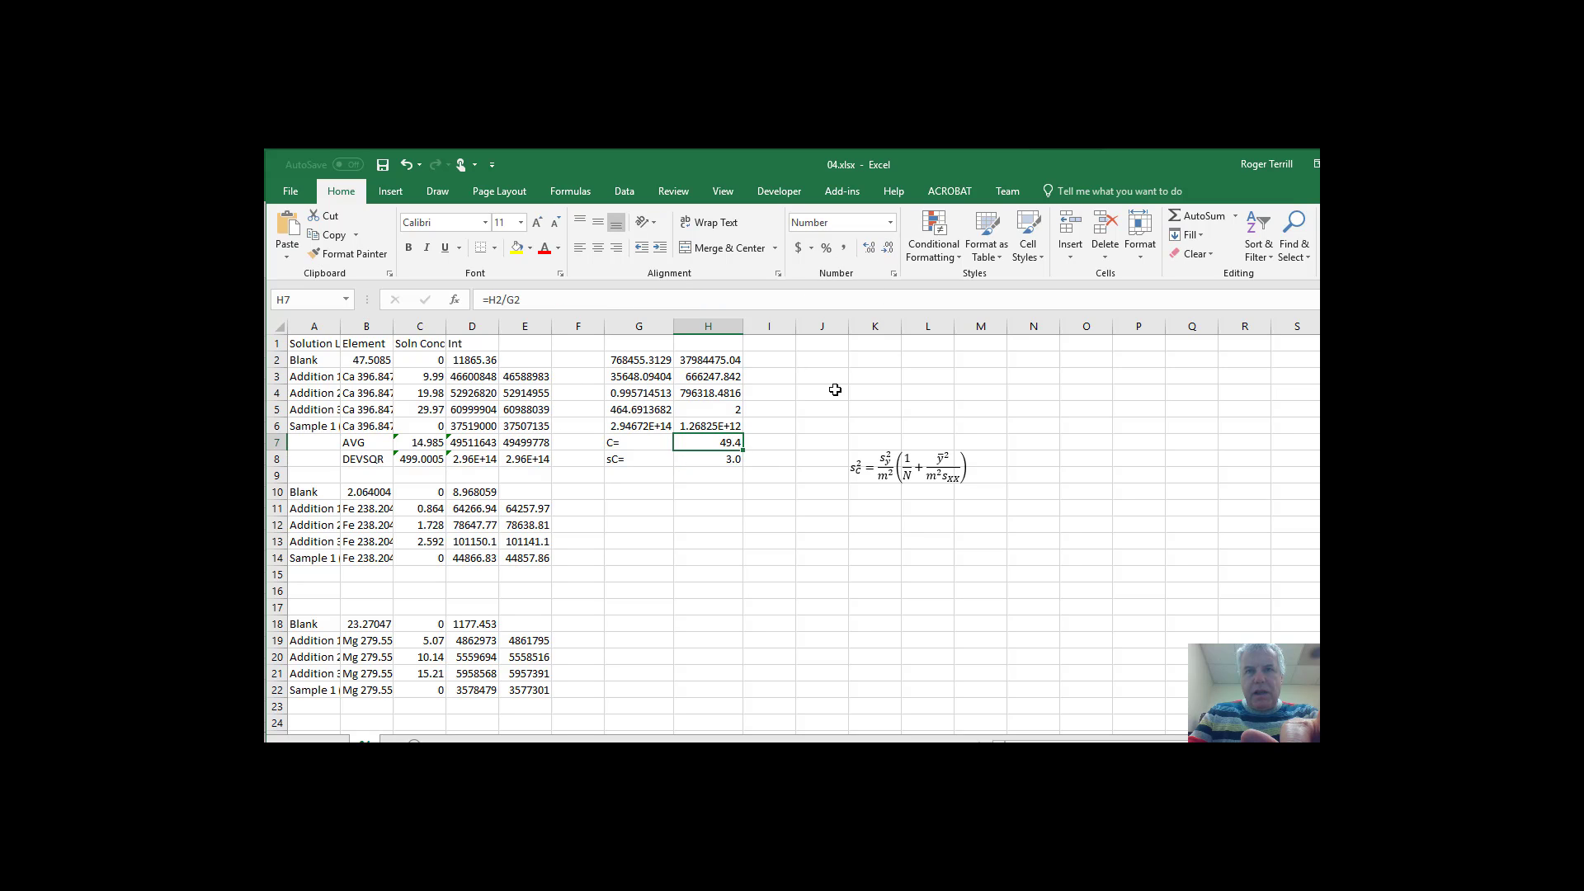
Step: Move the sC² equation text box closer to the Ca results, around I7:K8
click(815, 493)
click(886, 464)
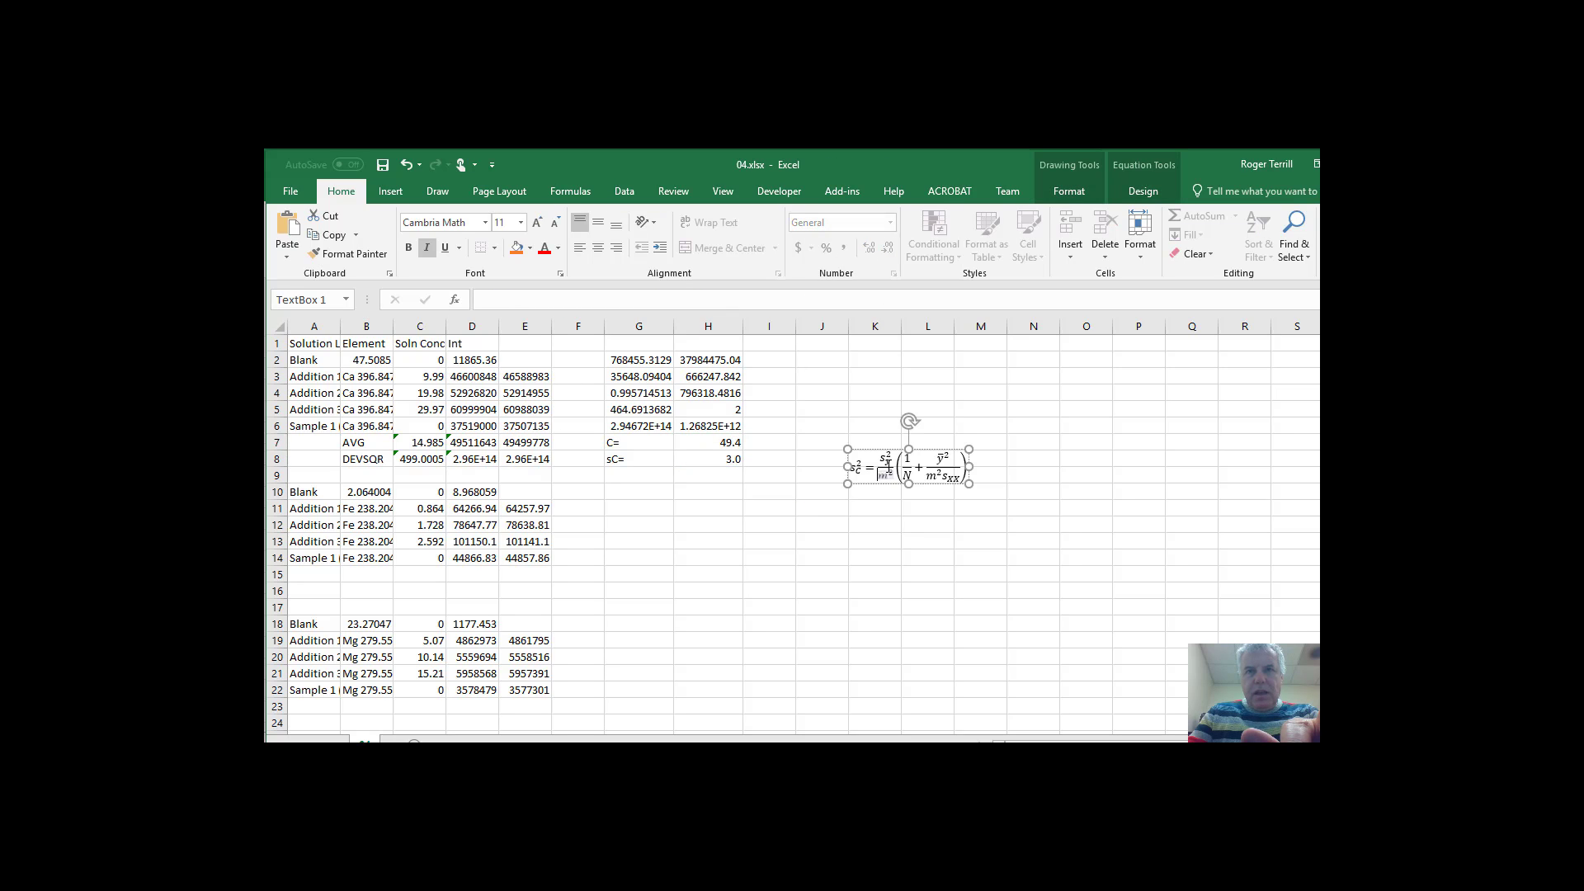
drag(891, 450, 816, 440)
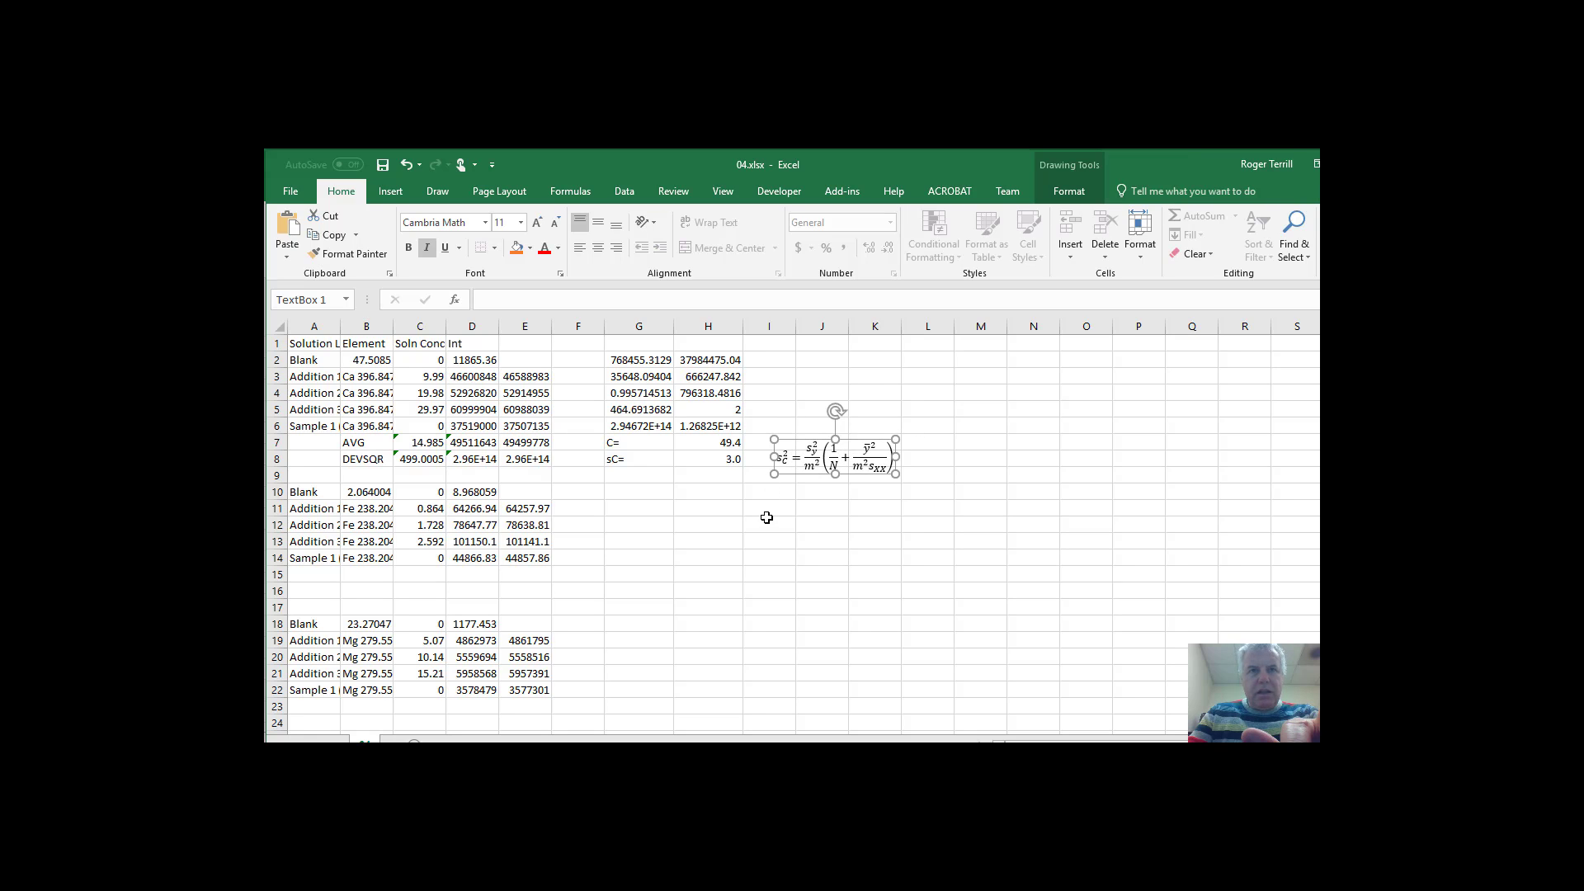
click(713, 442)
click(716, 459)
click(724, 507)
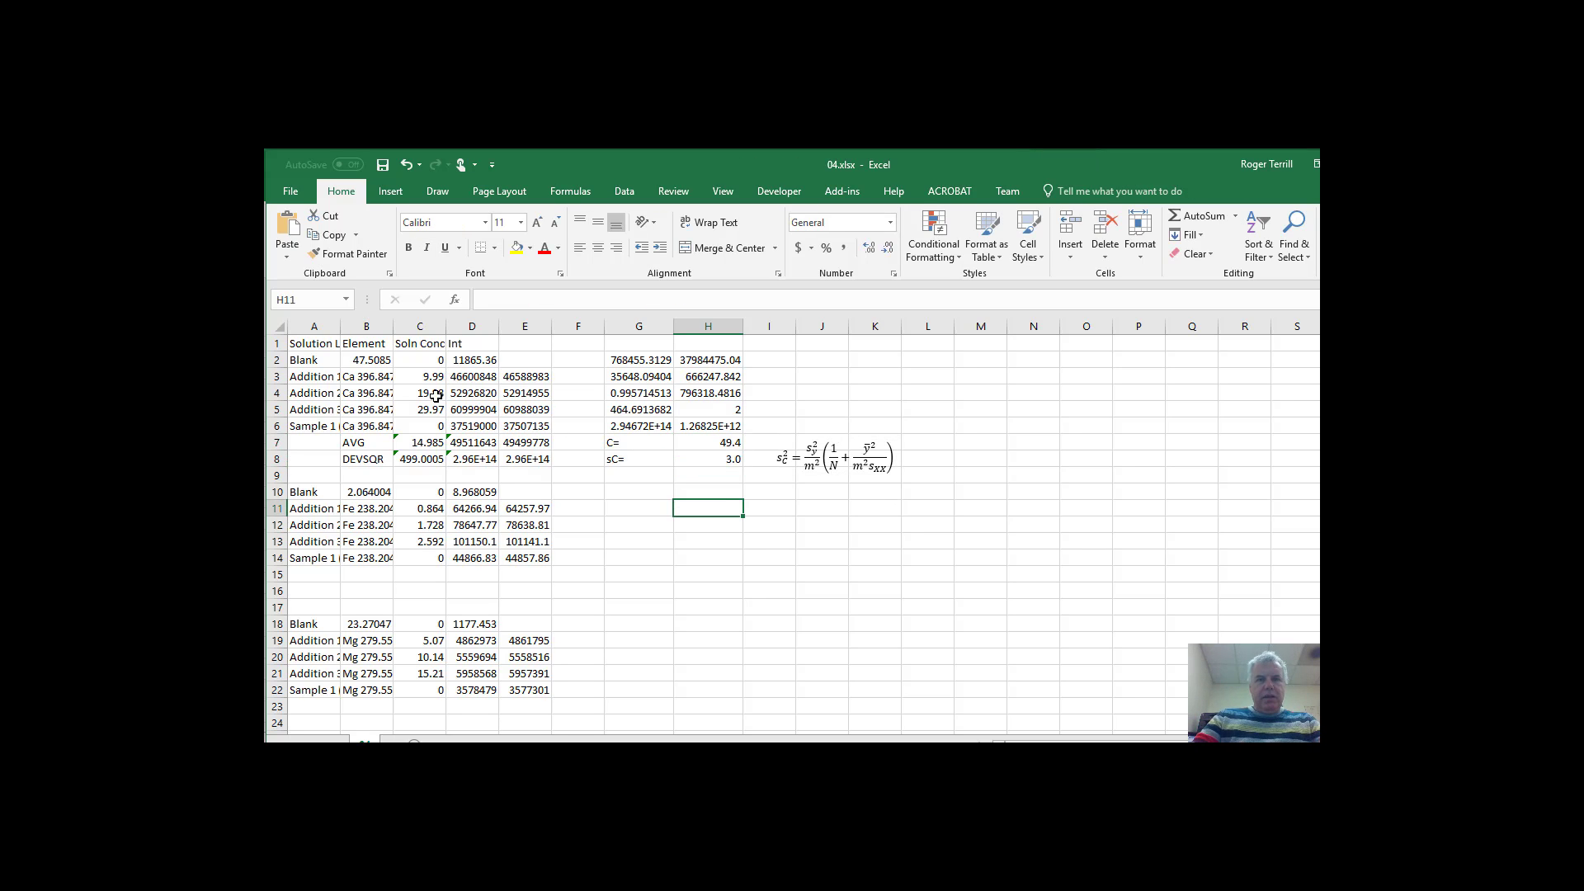
Step: Deselect the Ca data by selecting the empty cell A9 and save the 04.xlsx workbook
click(379, 360)
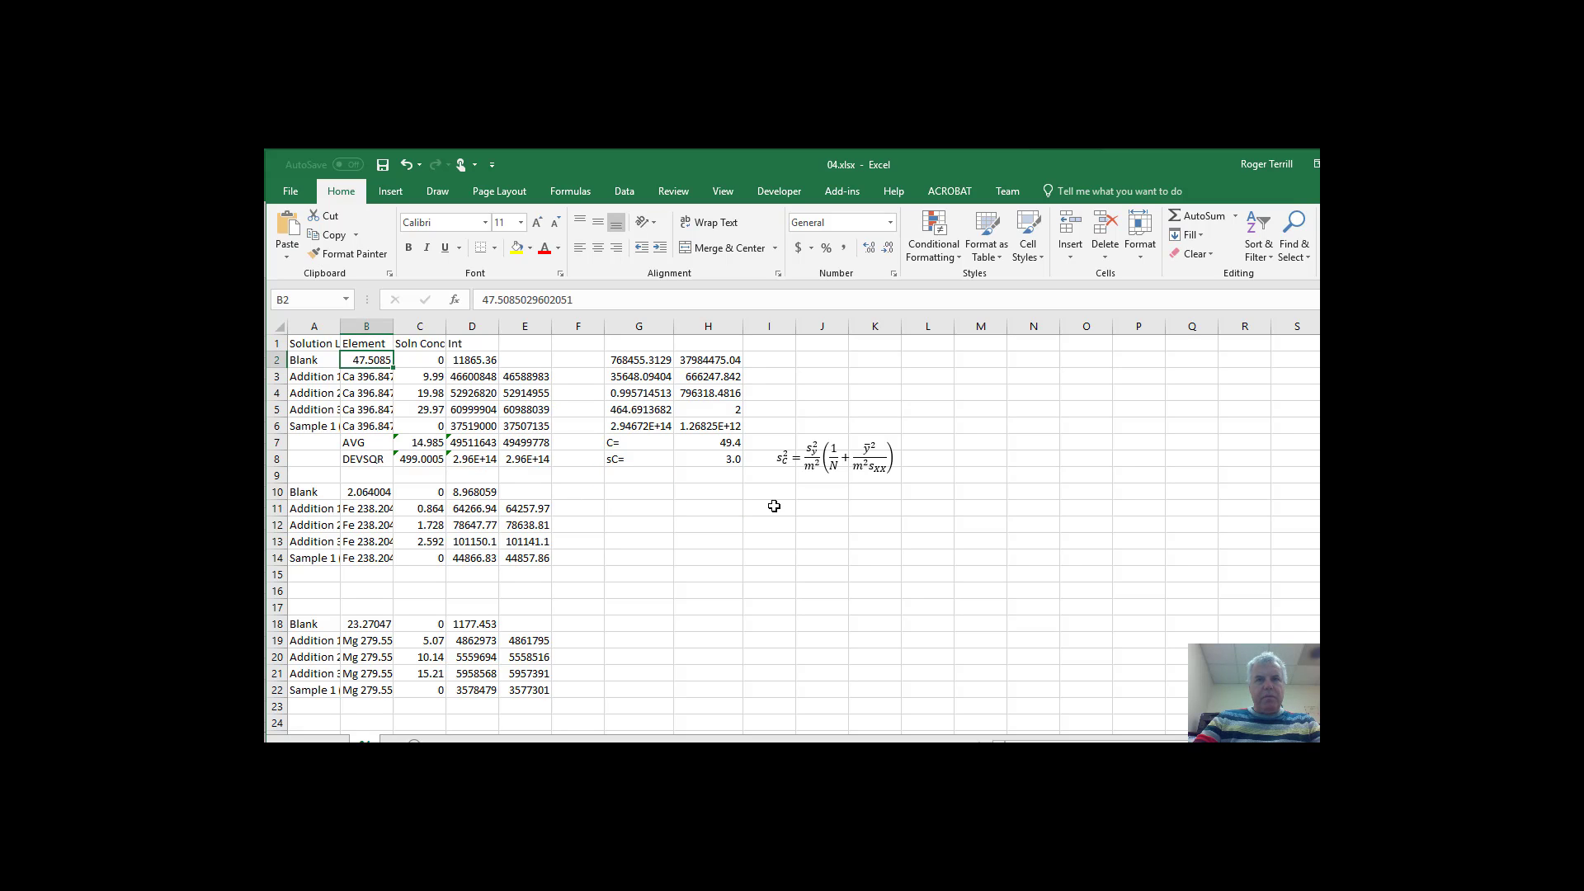
click(319, 473)
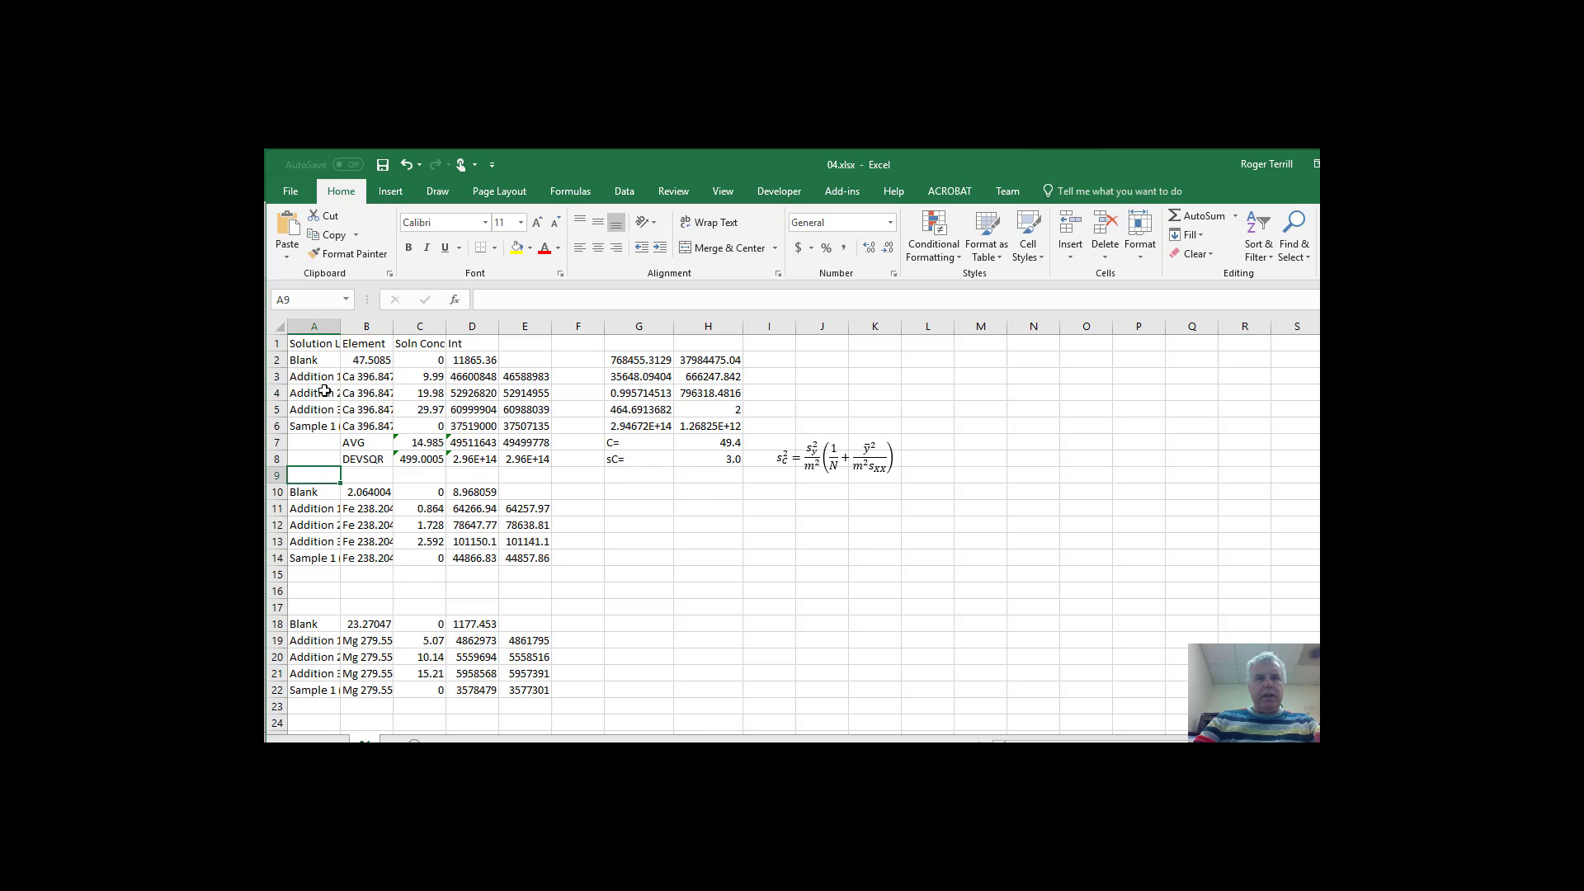
click(382, 166)
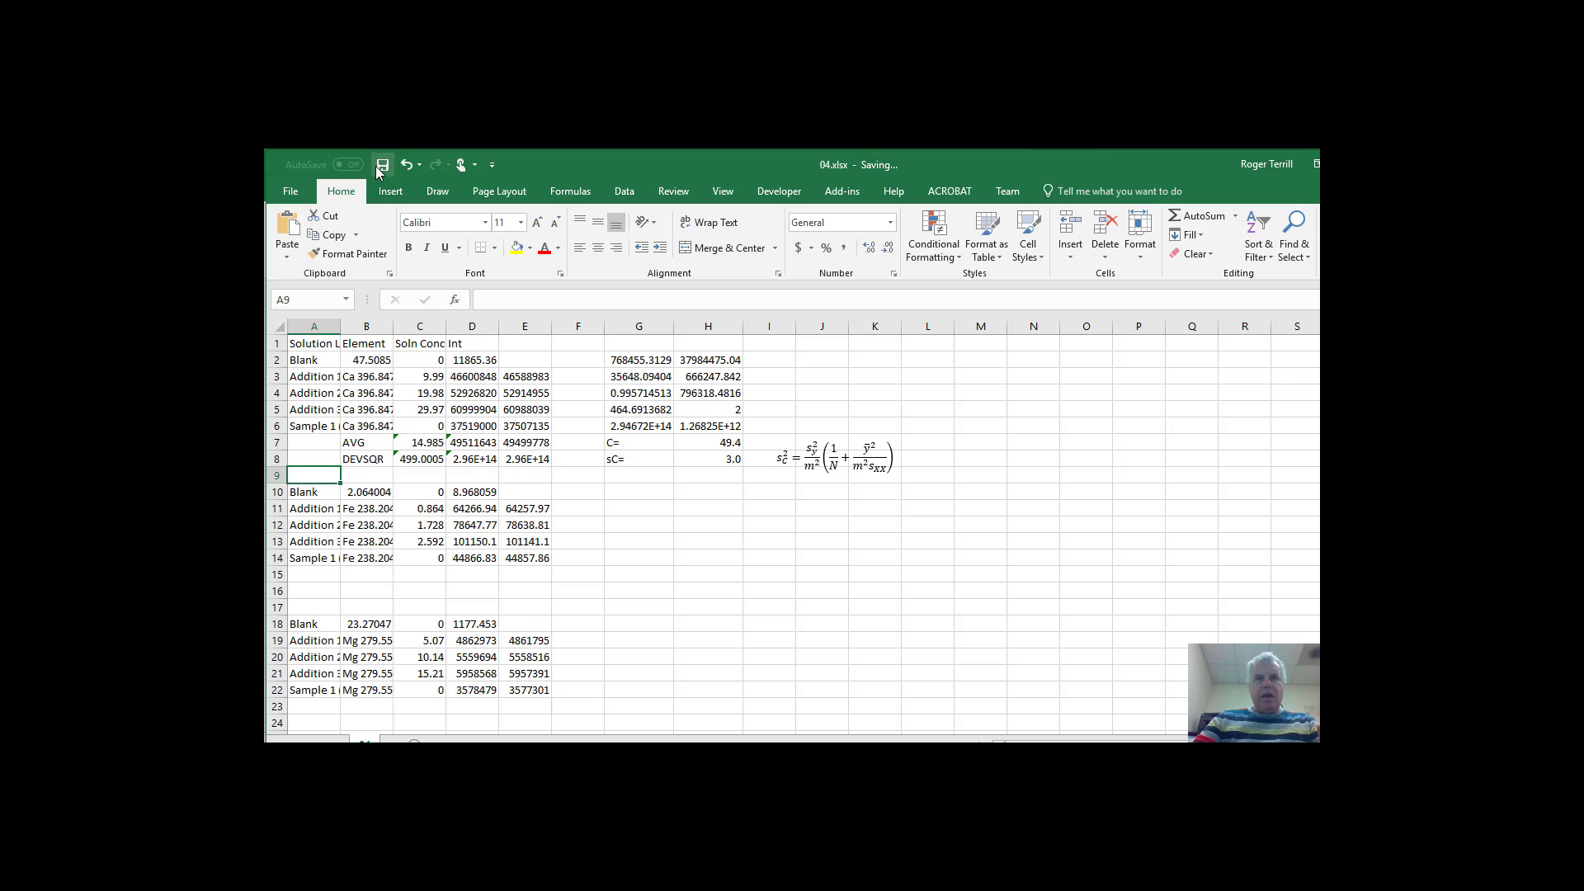